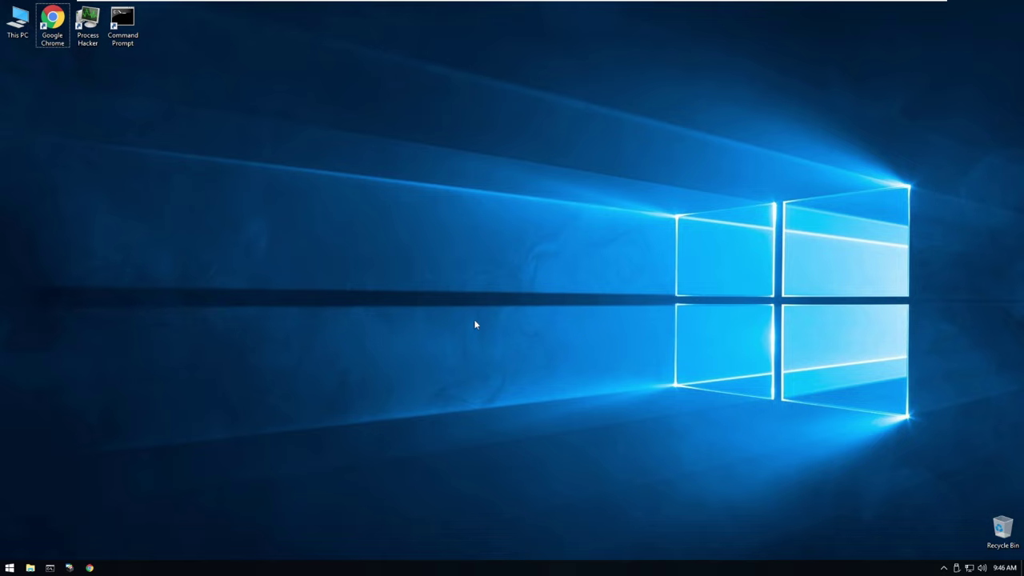
# Launch Google Chrome and centre its window on the blank New Tab page
pyautogui.doubleClick(54, 38)
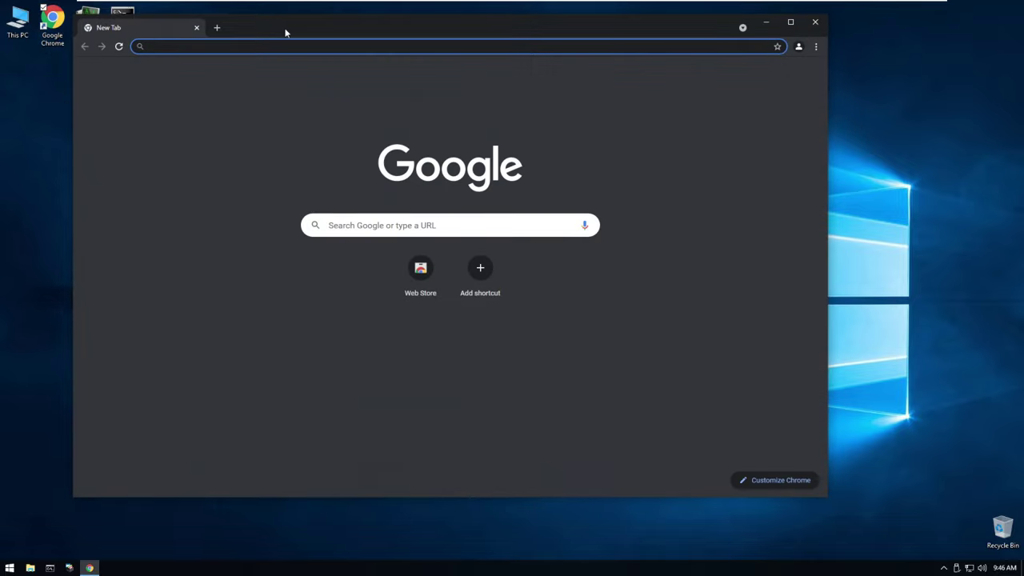
pyautogui.moveTo(286, 32); pyautogui.dragTo(370, 52)
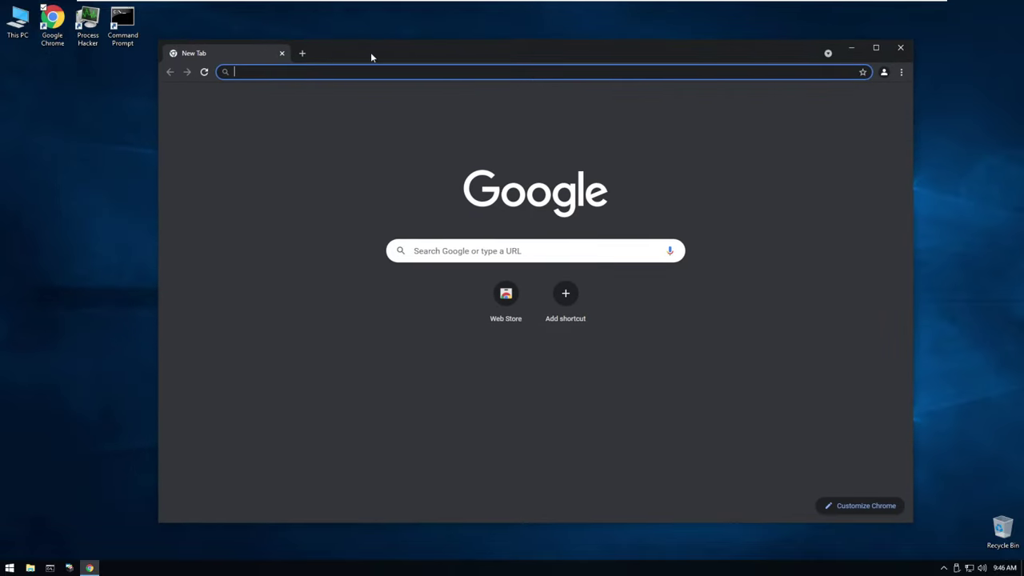
pyautogui.click(148, 180)
pyautogui.click(280, 197)
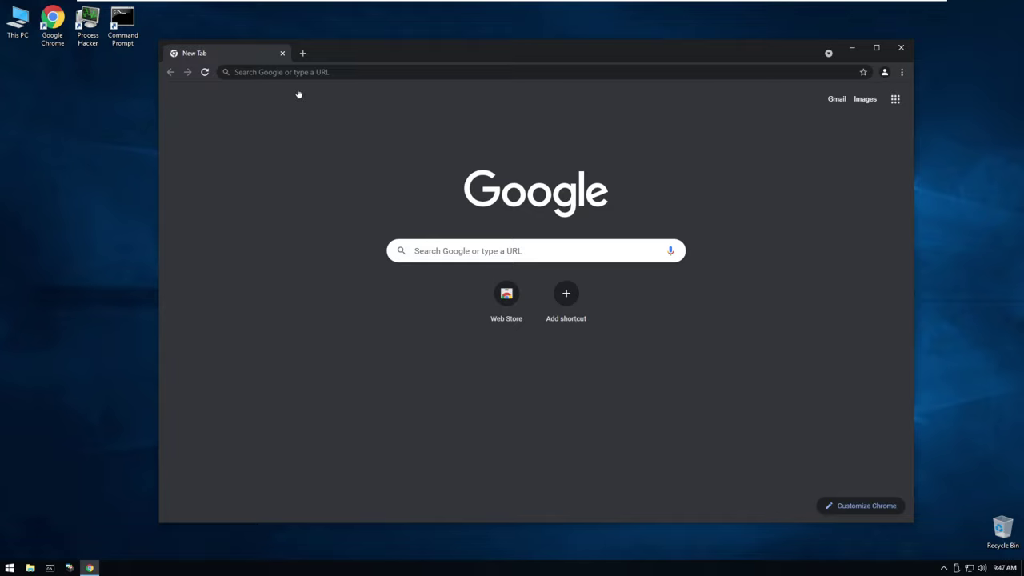
pyautogui.click(330, 72)
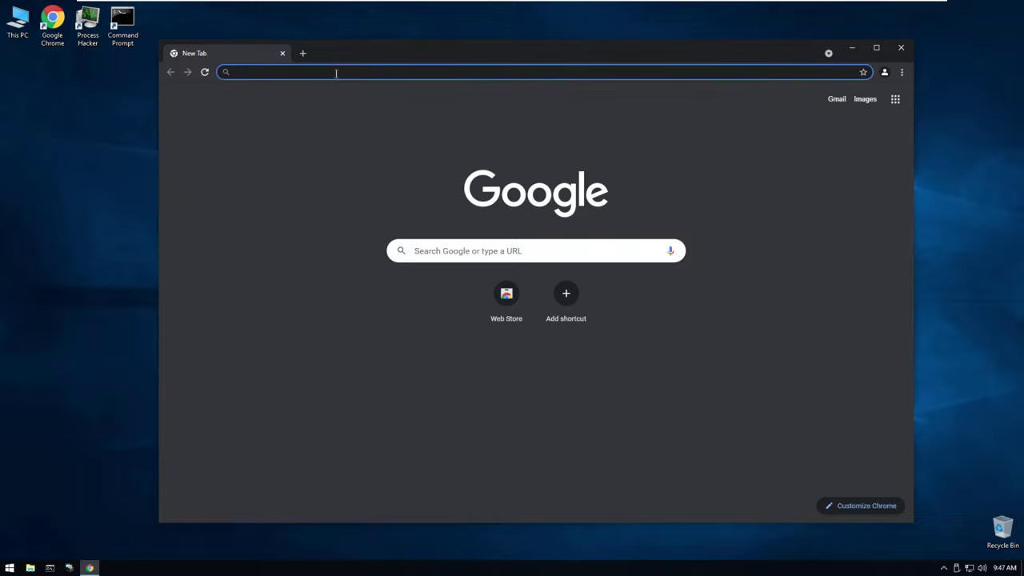
# Load the pasted basesfile.com link for the denis-money-hack_v35.zip download page
pyautogui.write('https://basesfile.com/bWVbmNheGZfMTg4NjEy')
pyautogui.press('Return')
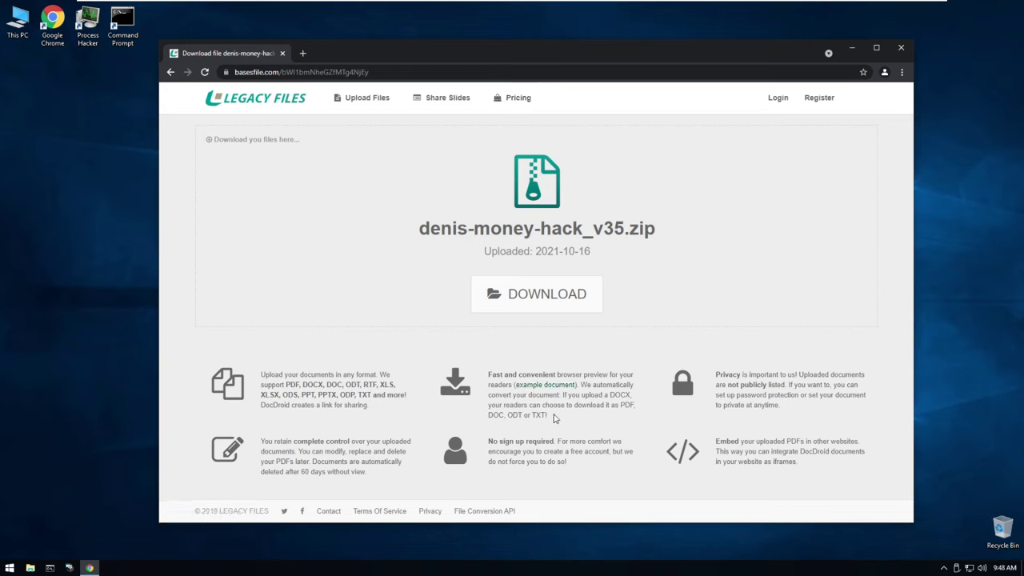
pyautogui.tripleClick(557, 417)
pyautogui.click(614, 406)
# Start the denis-money-hack_v35.zip download, sync the clock to October 17, 2021, and reload the error page
pyautogui.click(539, 306)
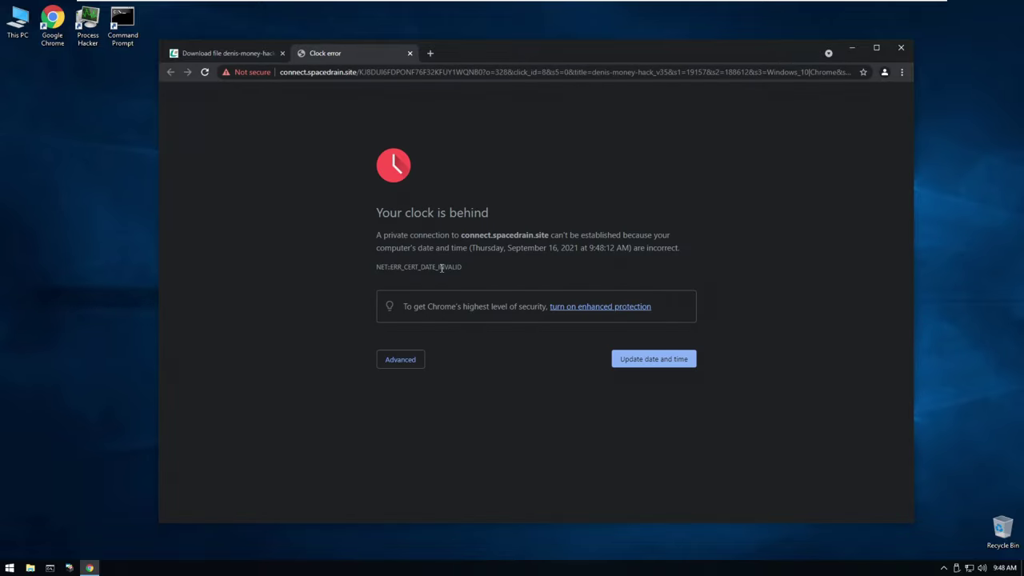
pyautogui.click(1005, 567)
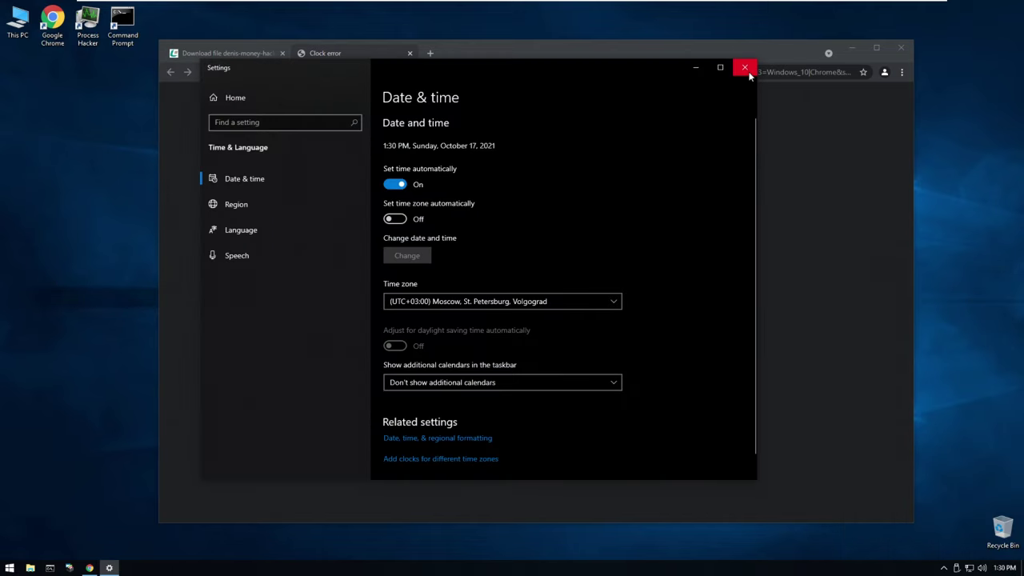
pyautogui.click(746, 67)
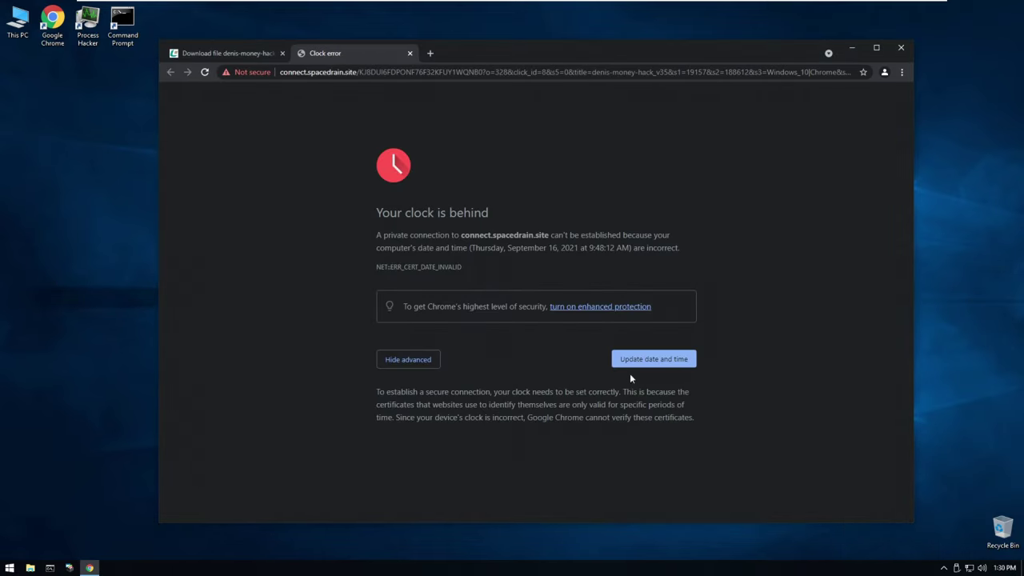
pyautogui.click(204, 72)
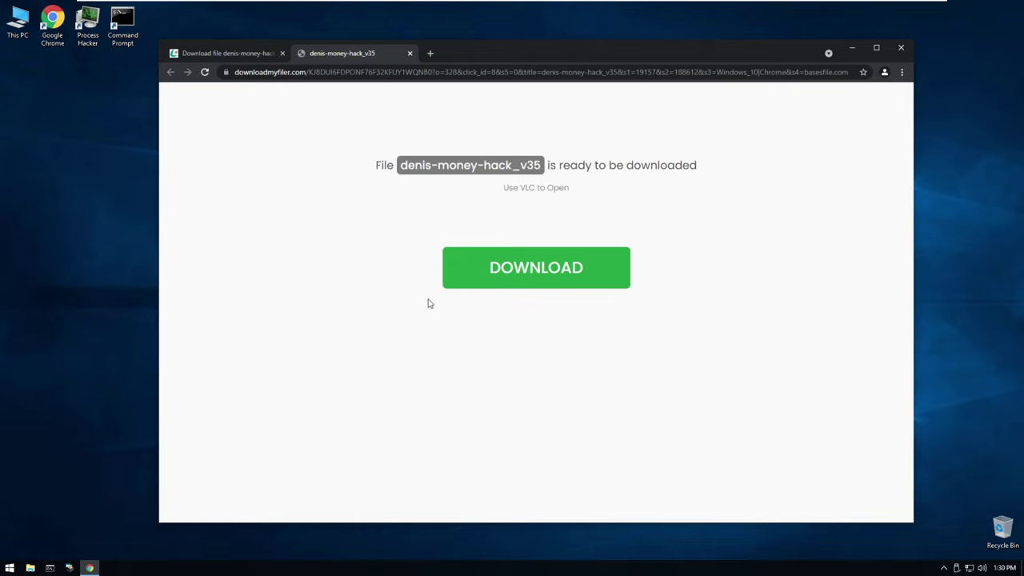
# Download denis-money-hack_v35.exe, drag it onto the desktop, and close Chrome
pyautogui.click(516, 282)
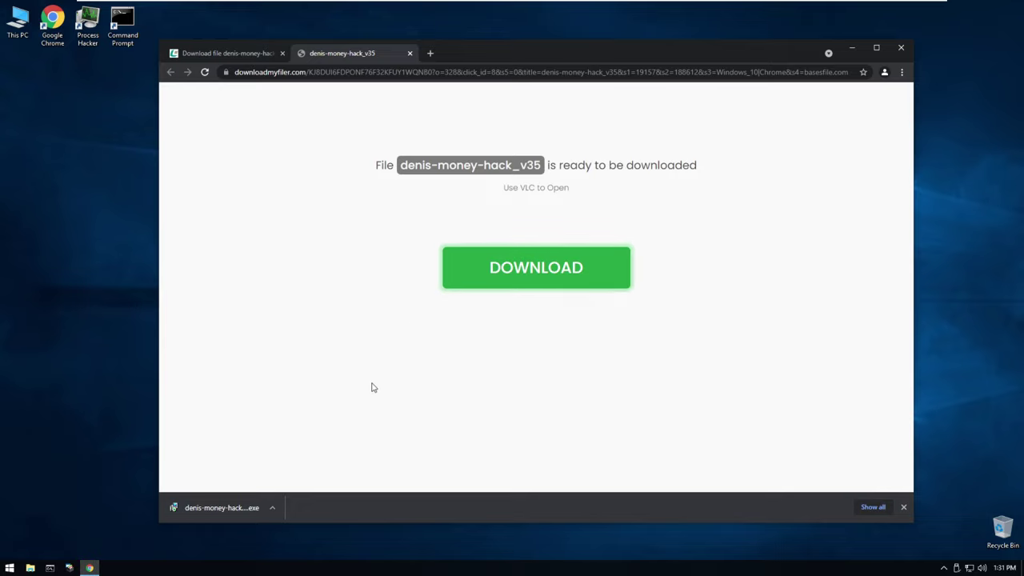
pyautogui.moveTo(472, 56); pyautogui.dragTo(679, 63)
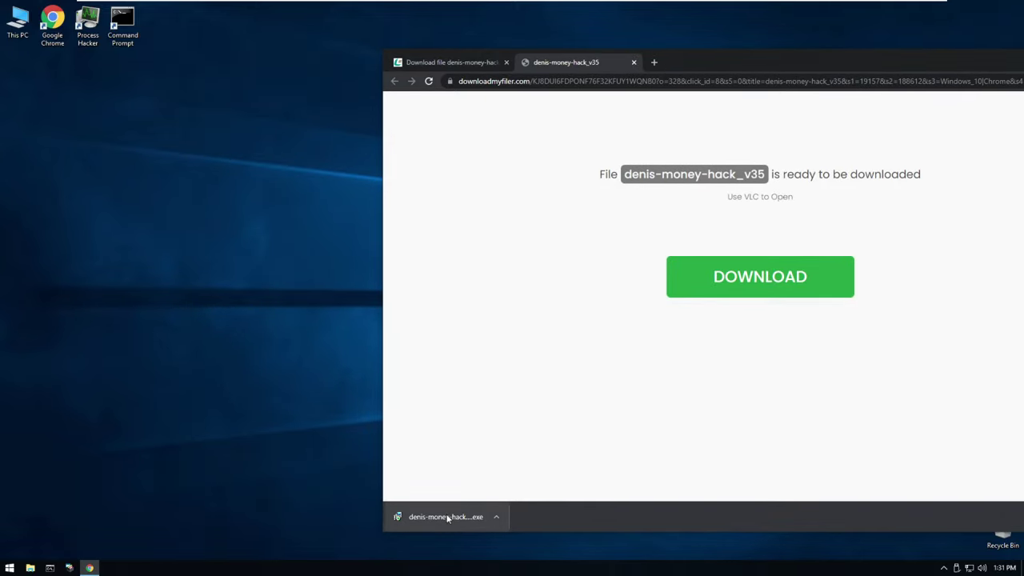
pyautogui.moveTo(688, 61); pyautogui.dragTo(723, 75)
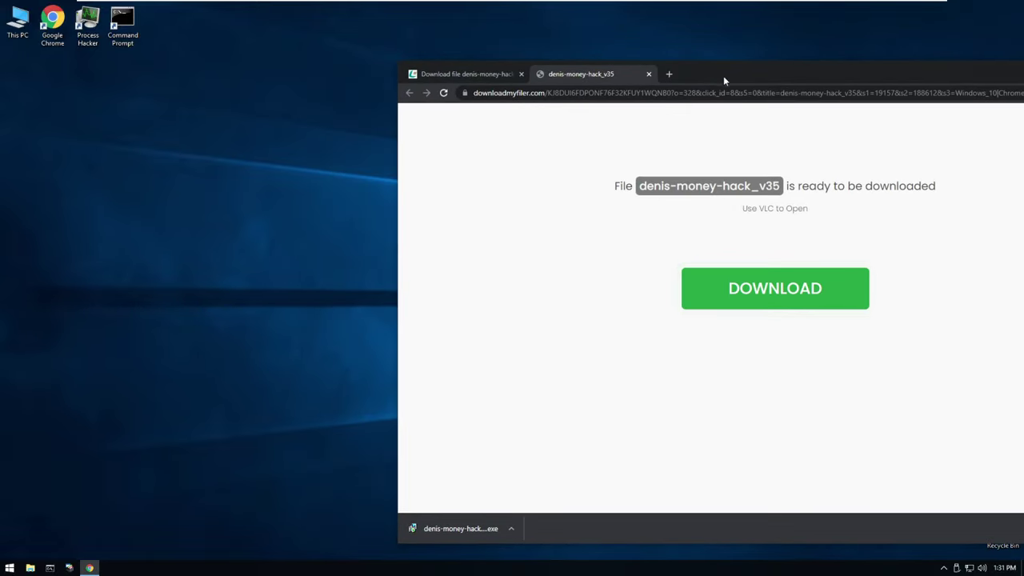
pyautogui.moveTo(435, 527); pyautogui.dragTo(183, 234)
pyautogui.moveTo(812, 69); pyautogui.dragTo(481, 91)
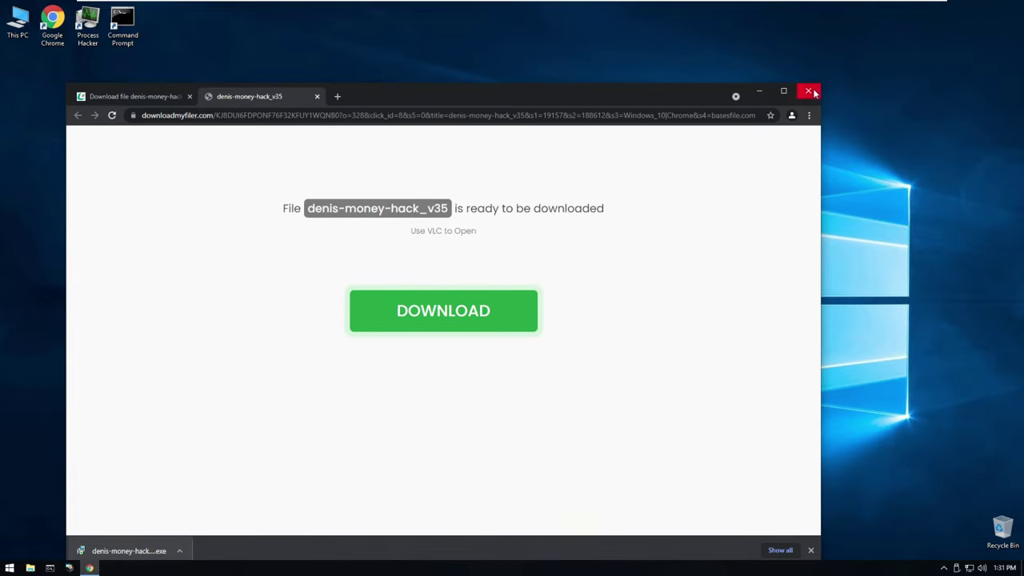
pyautogui.click(813, 92)
pyautogui.moveTo(195, 210); pyautogui.dragTo(404, 210)
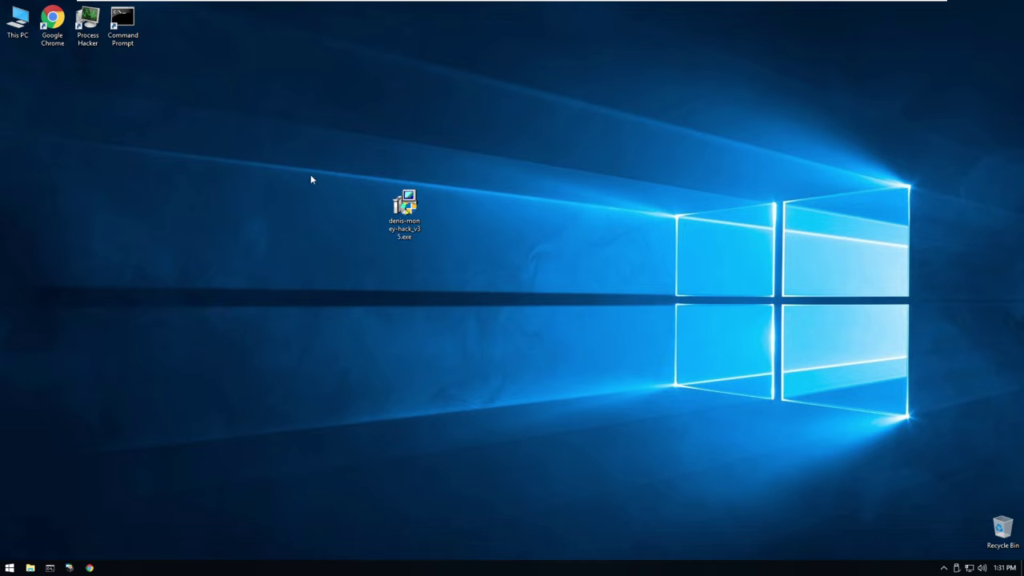
# Run denis-money-hack_v35.exe and approve the UAC prompt after viewing its details
pyautogui.click(402, 210)
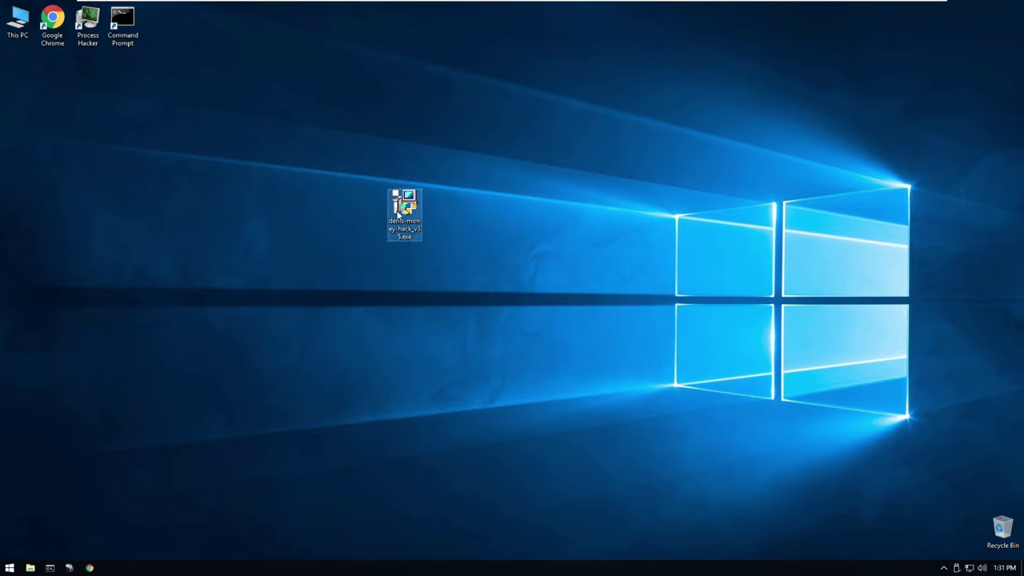
pyautogui.doubleClick(397, 204)
pyautogui.click(433, 335)
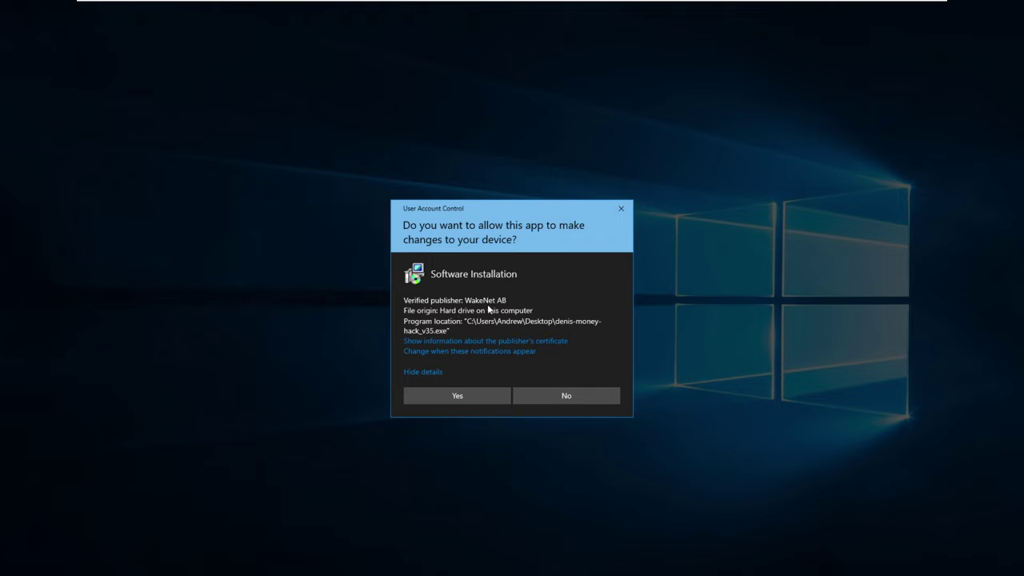
pyautogui.click(473, 397)
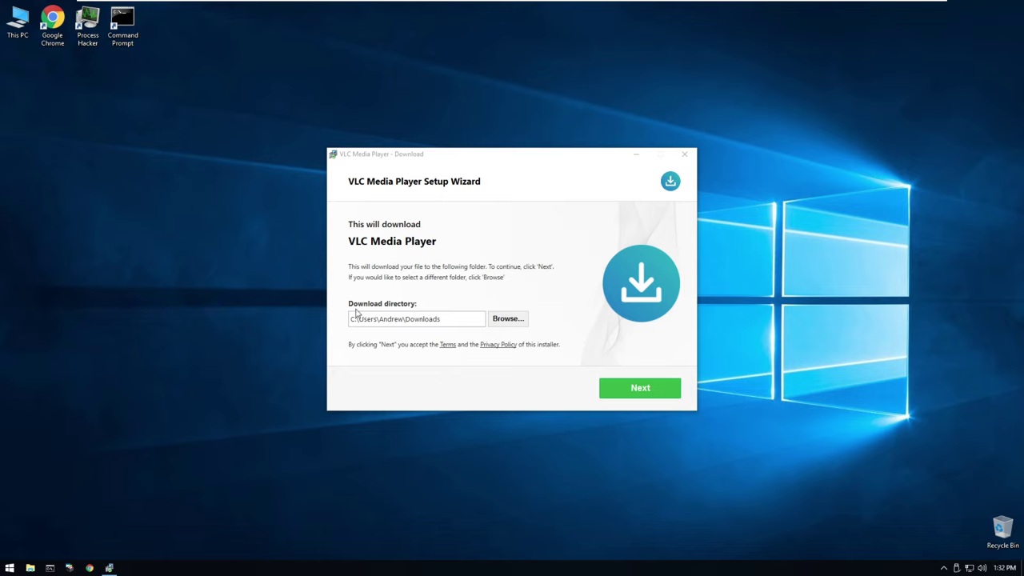
# Accept the Downloads folder and step past the Yandex Browser offer to the CCleaner page
pyautogui.click(435, 356)
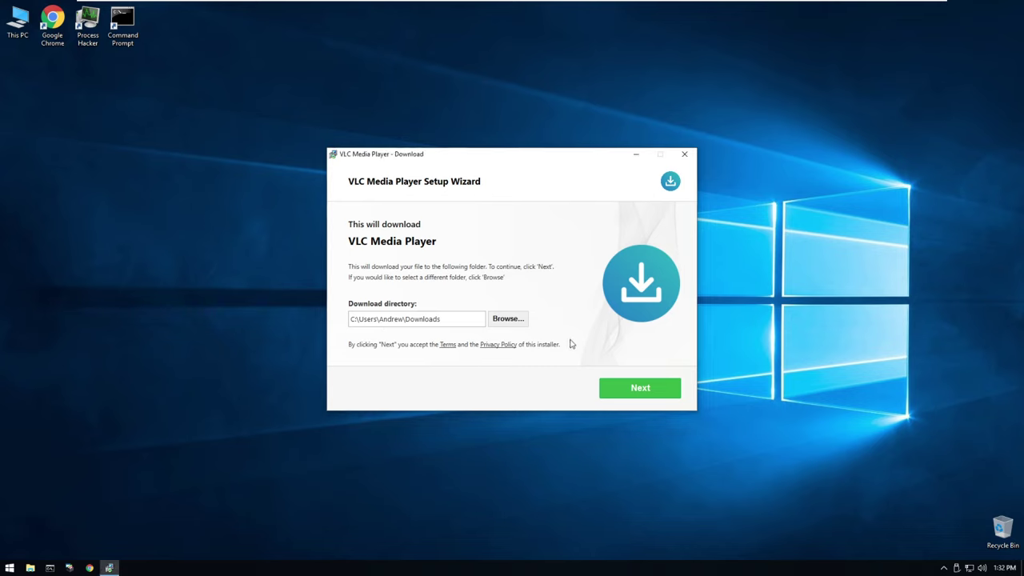
pyautogui.click(622, 393)
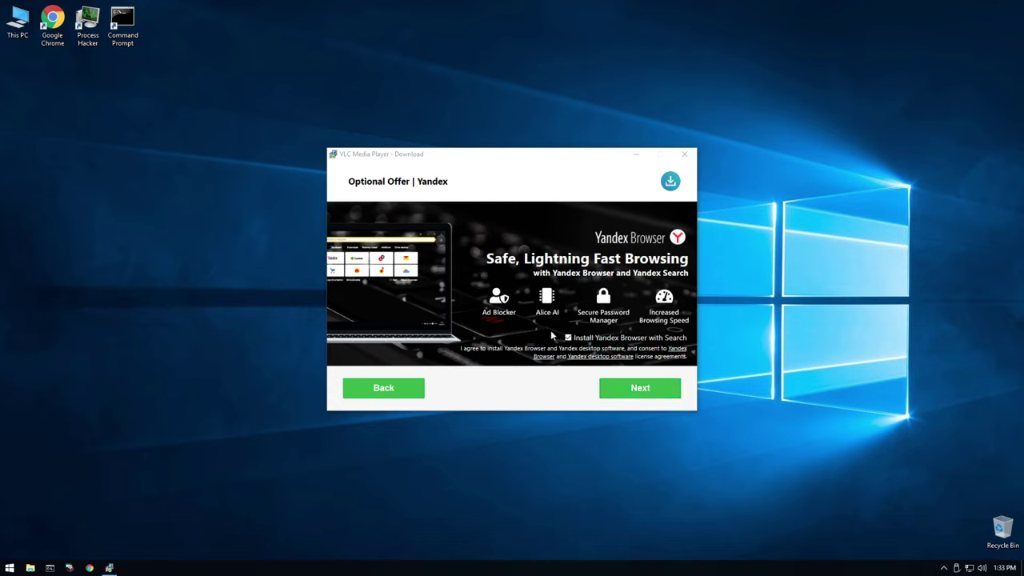
pyautogui.click(627, 392)
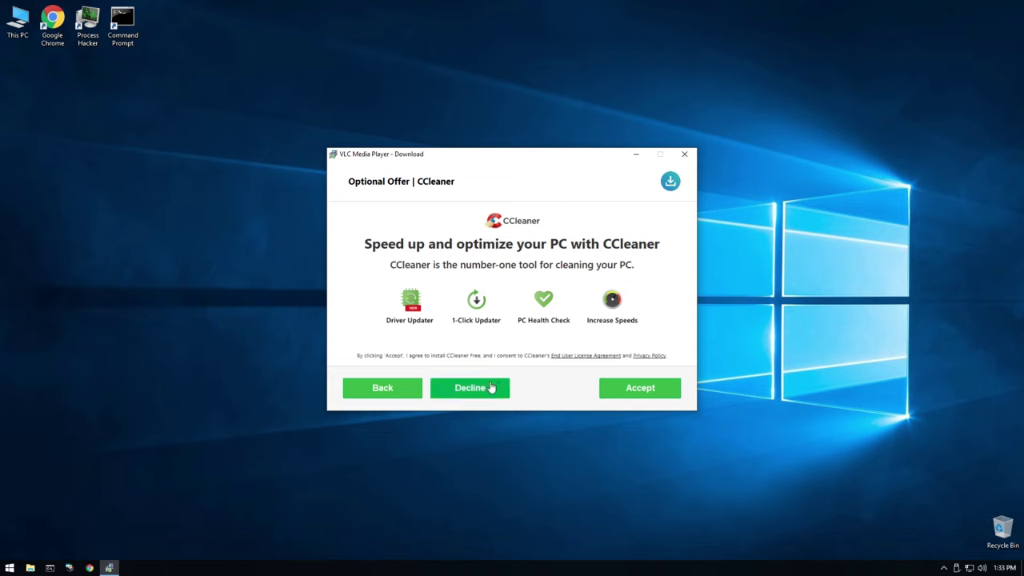
pyautogui.click(470, 393)
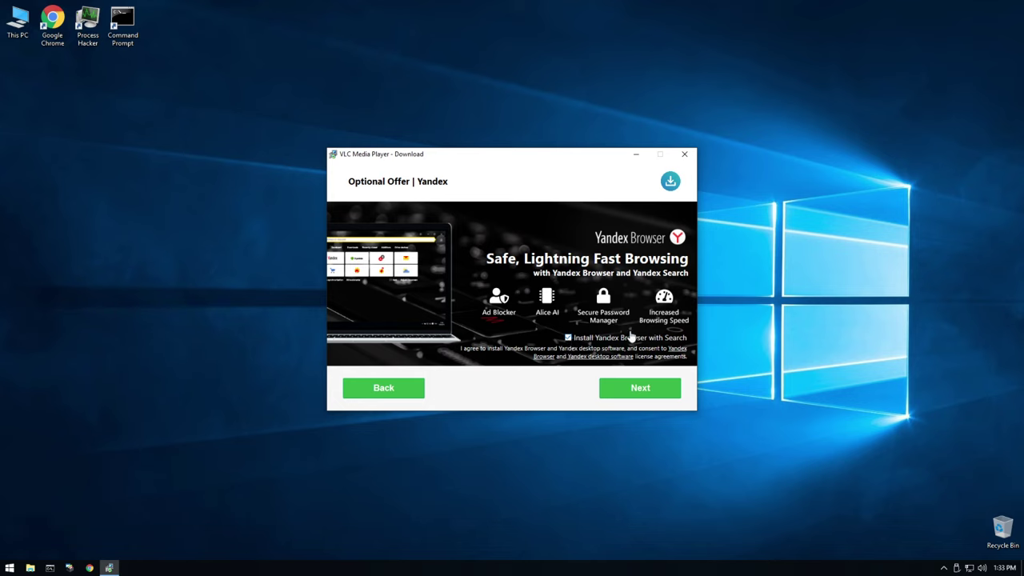
pyautogui.click(634, 396)
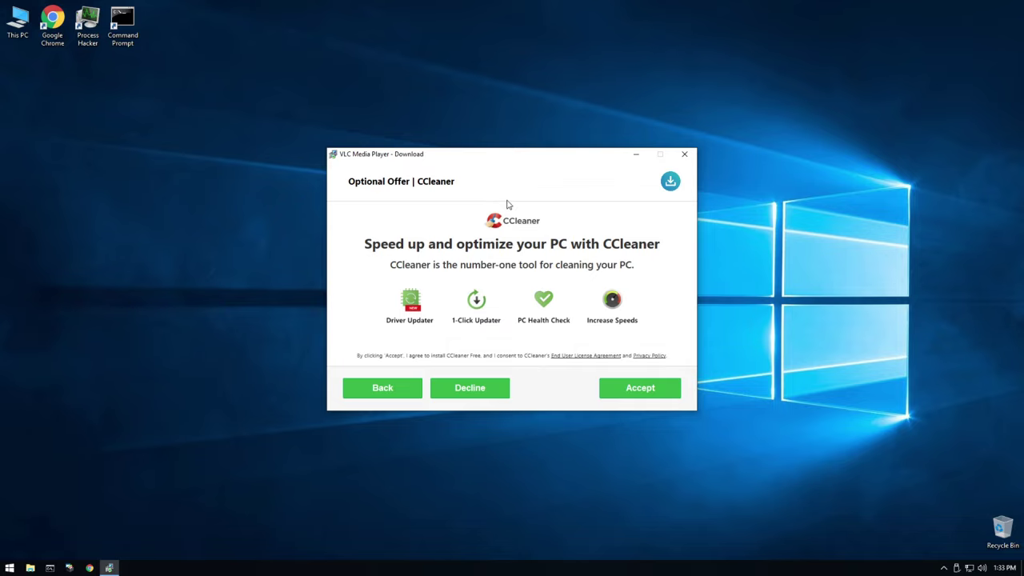
pyautogui.rightClick(429, 572)
pyautogui.click(469, 516)
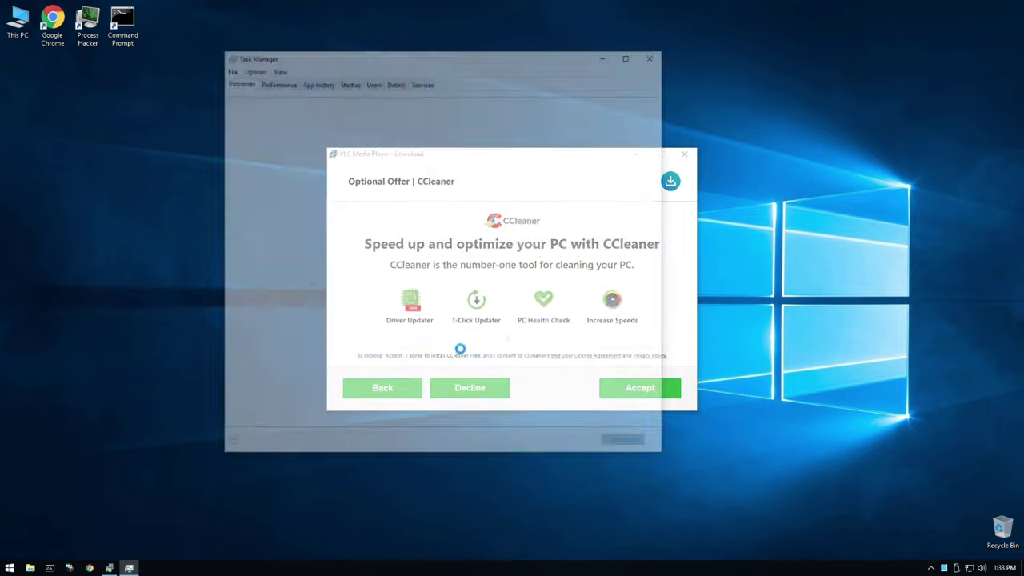
pyautogui.click(296, 146)
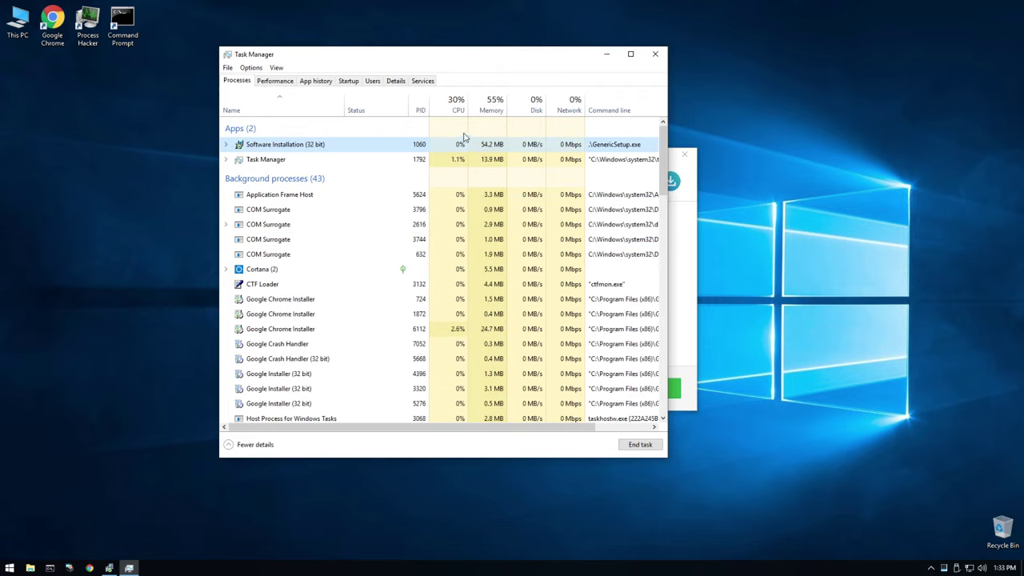
pyautogui.moveTo(436, 71); pyautogui.dragTo(737, 253)
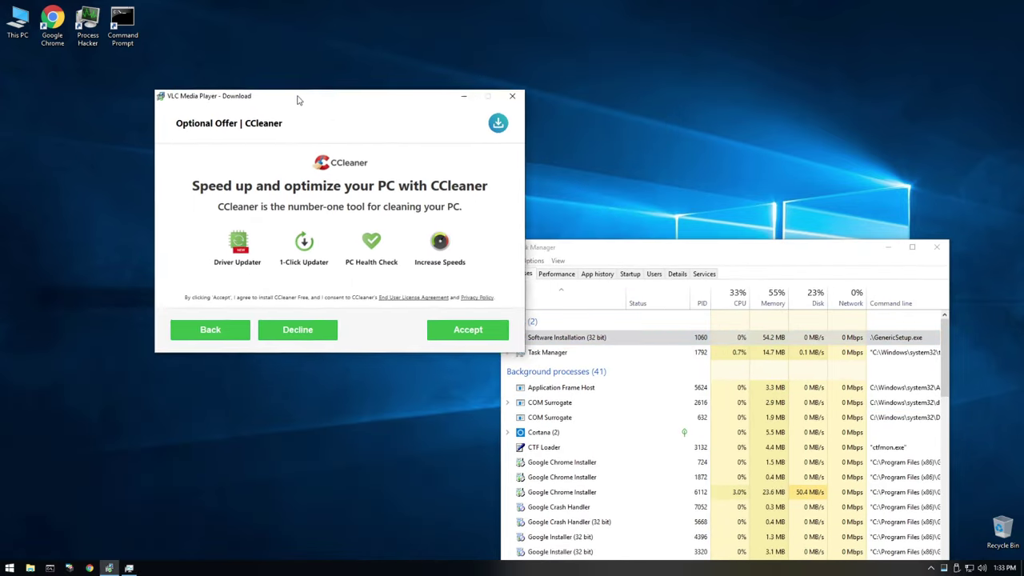
pyautogui.moveTo(571, 249); pyautogui.dragTo(586, 216)
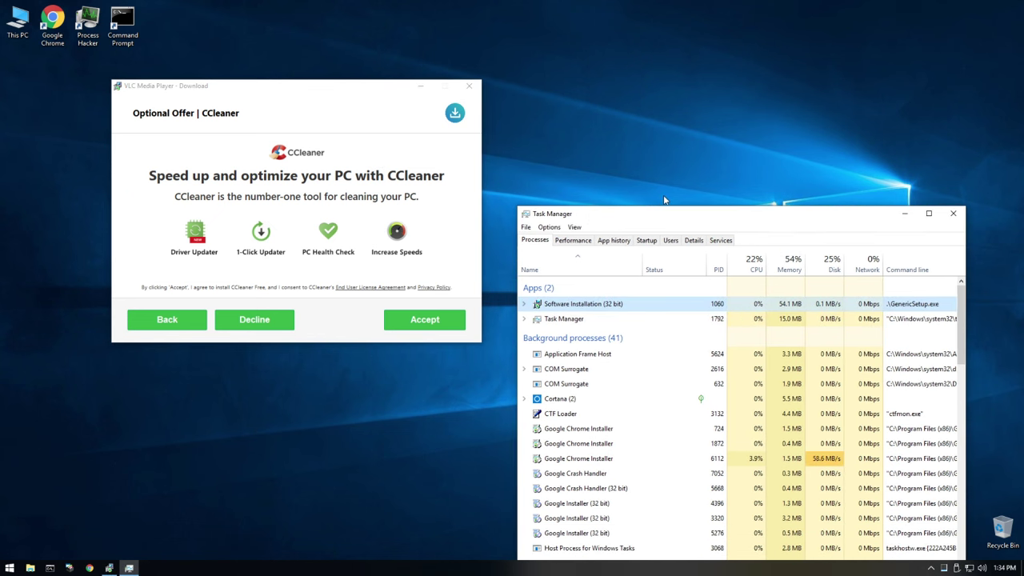
pyautogui.moveTo(648, 221); pyautogui.dragTo(617, 177)
pyautogui.rightClick(585, 261)
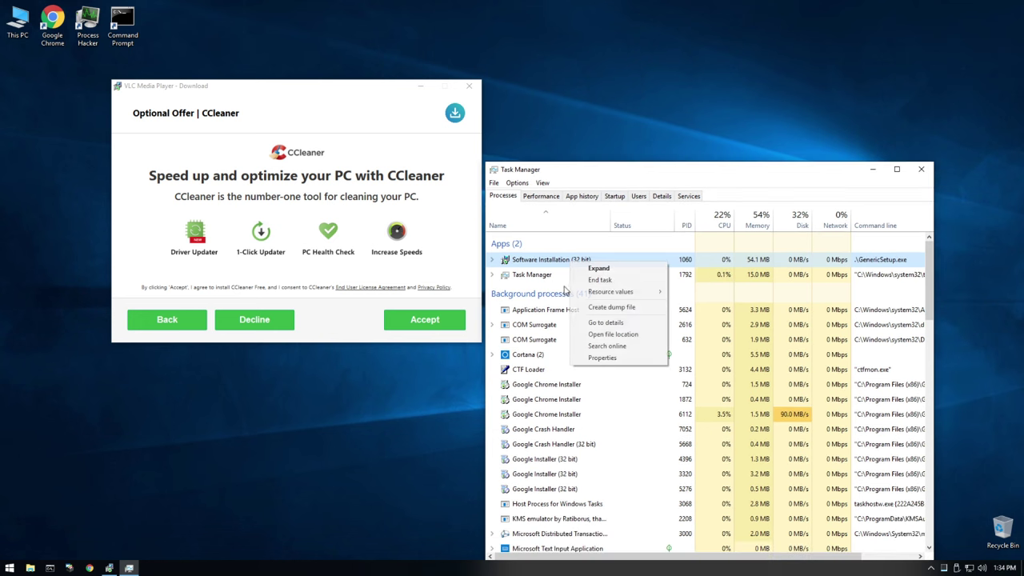
pyautogui.click(668, 184)
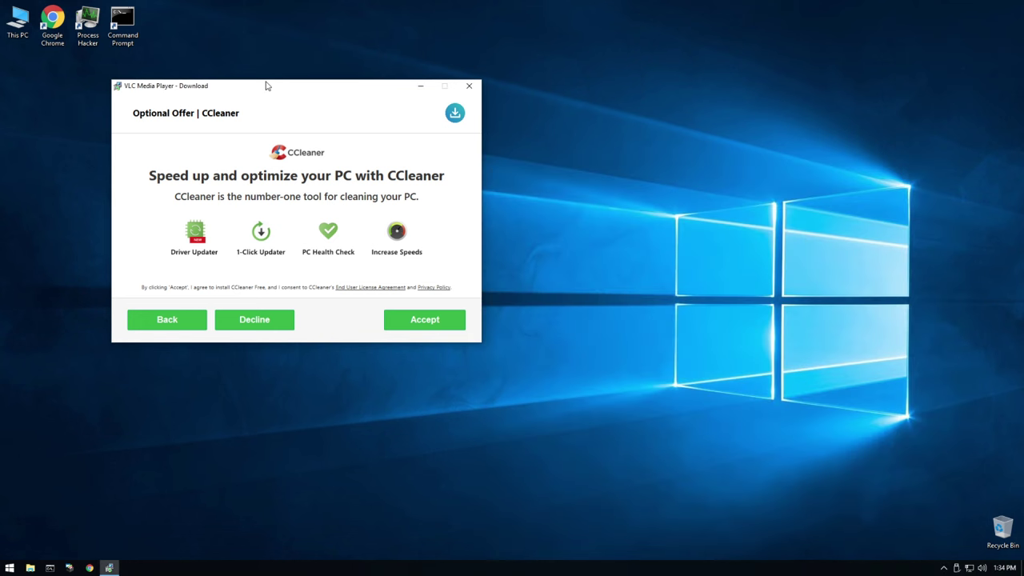
pyautogui.moveTo(264, 85); pyautogui.dragTo(381, 146)
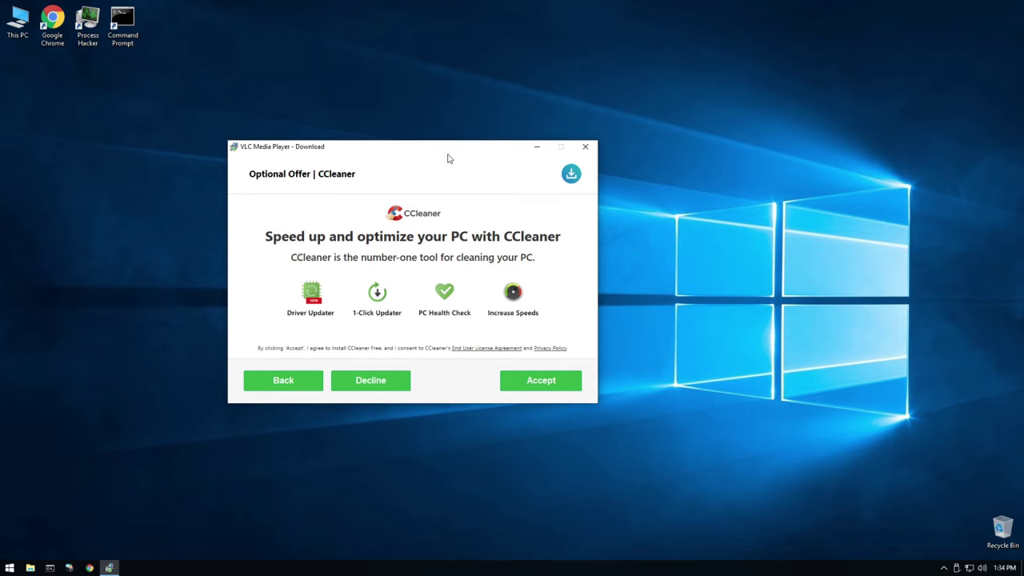
pyautogui.click(524, 381)
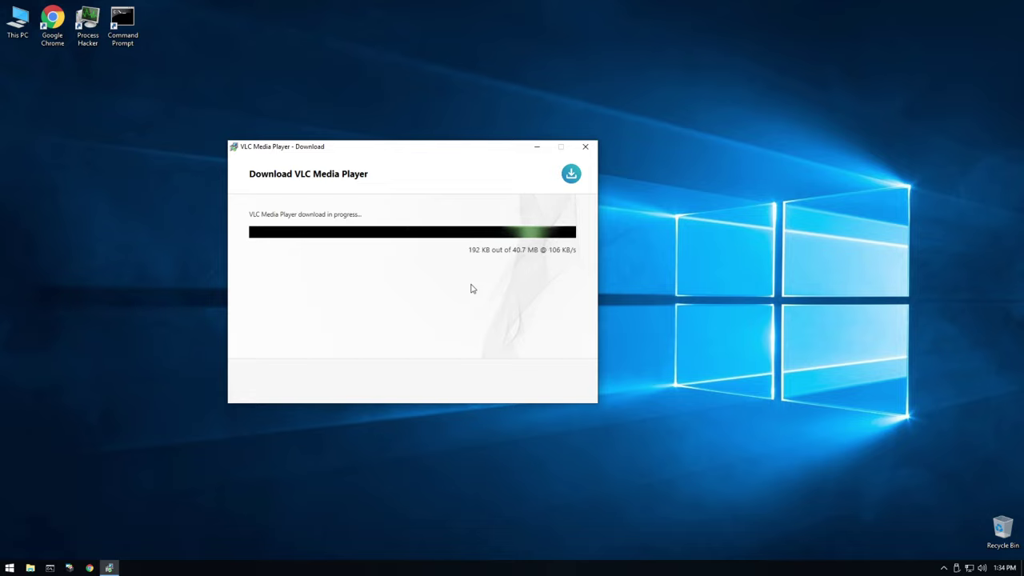
# Reopen Task Manager beside the VLC download window and switch it to the Details tab
pyautogui.moveTo(381, 150); pyautogui.dragTo(473, 166)
pyautogui.rightClick(392, 560)
pyautogui.rightClick(382, 569)
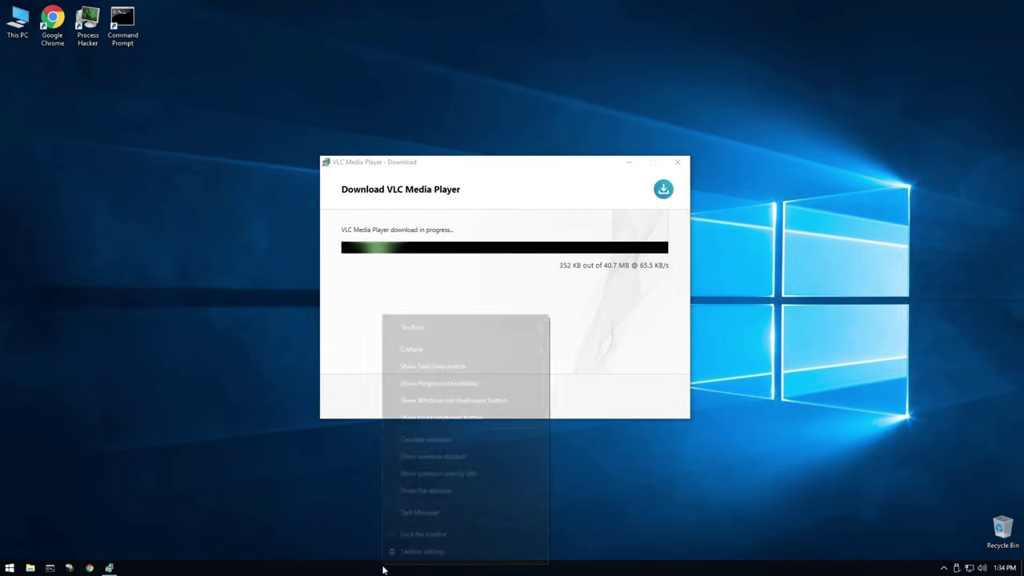
pyautogui.click(410, 514)
pyautogui.moveTo(464, 162); pyautogui.dragTo(268, 139)
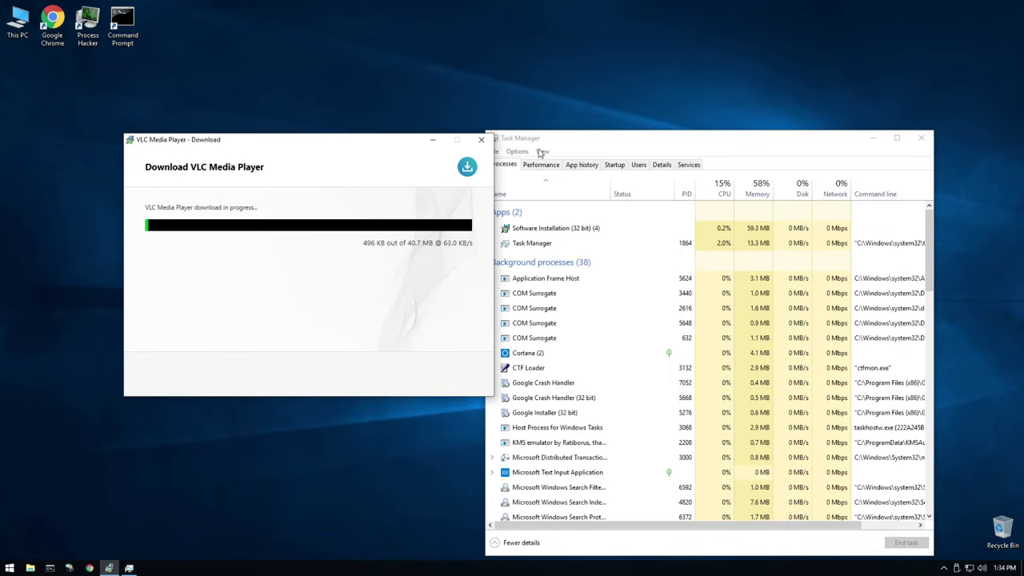
pyautogui.moveTo(584, 137); pyautogui.dragTo(597, 77)
pyautogui.scroll(-2, 711, 318)
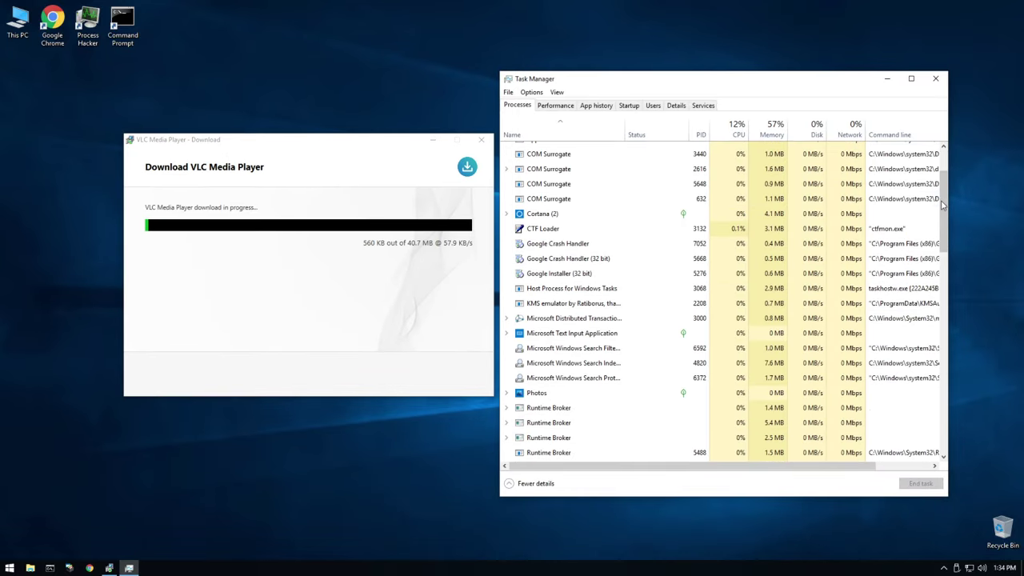
pyautogui.moveTo(943, 206); pyautogui.dragTo(926, 160)
pyautogui.scroll(-2, 704, 288)
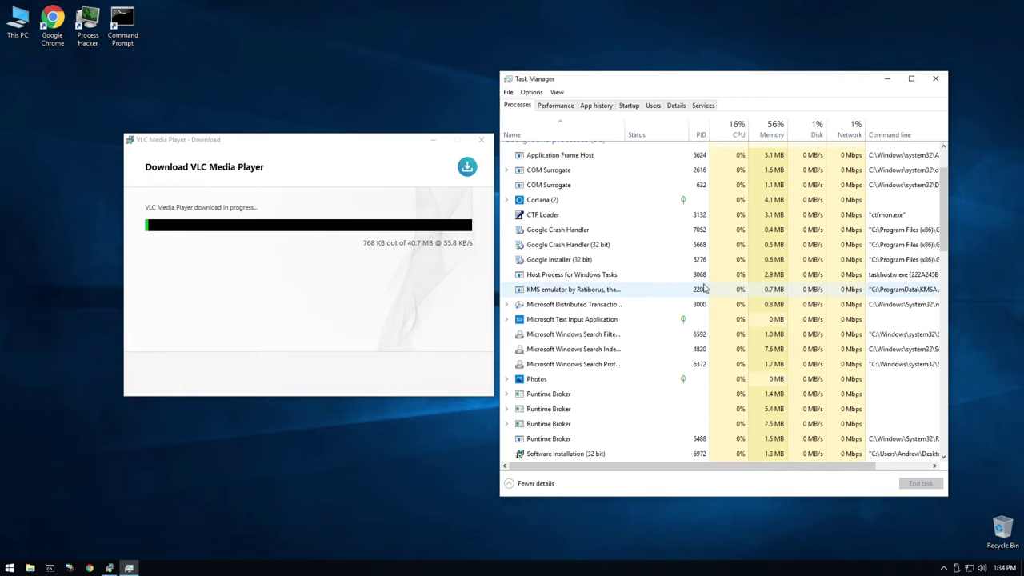
pyautogui.click(676, 105)
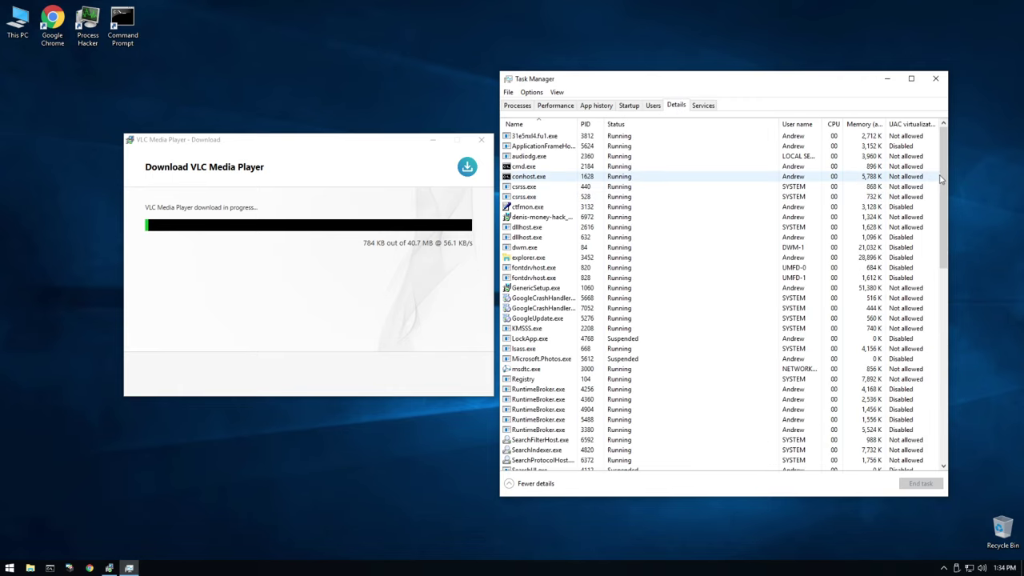
# Review the properties of 31e5nxl4.fu1.exe, a Setup Downloader running from Temp
pyautogui.moveTo(942, 180)
pyautogui.mouseDown()
pyautogui.moveTo(922, 370)
pyautogui.moveTo(935, 166)
pyautogui.mouseUp()
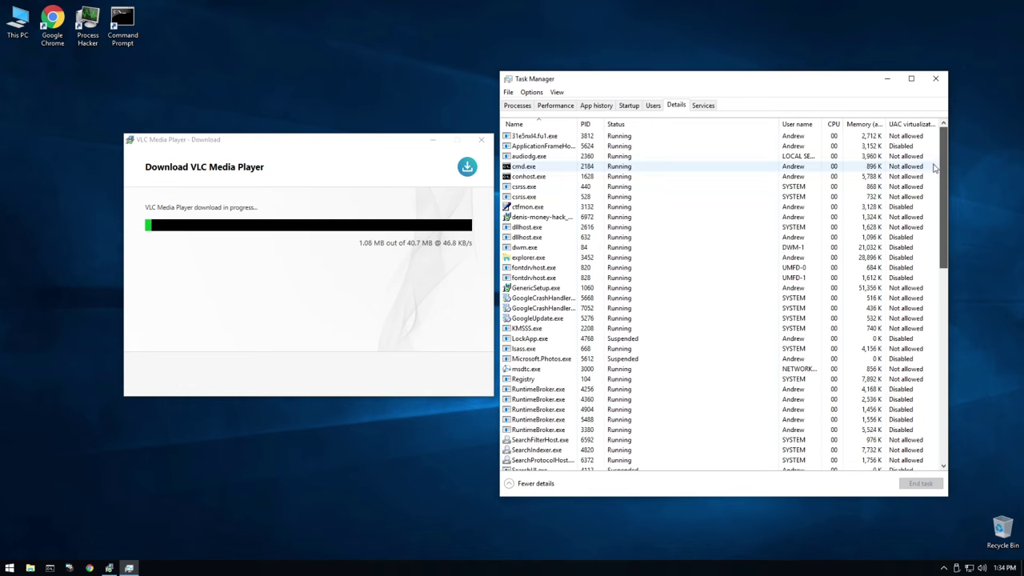
pyautogui.click(528, 136)
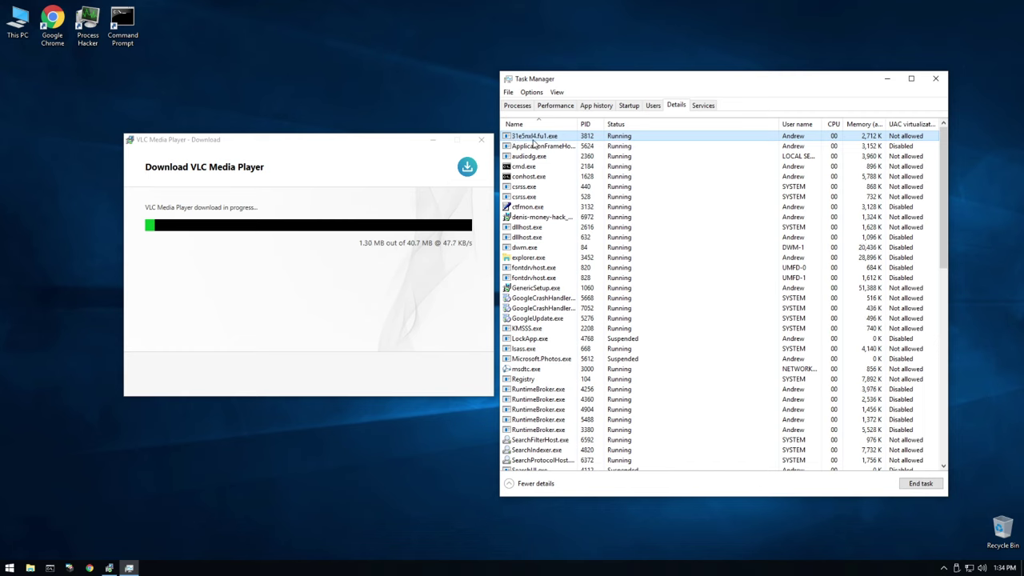
pyautogui.rightClick(547, 142)
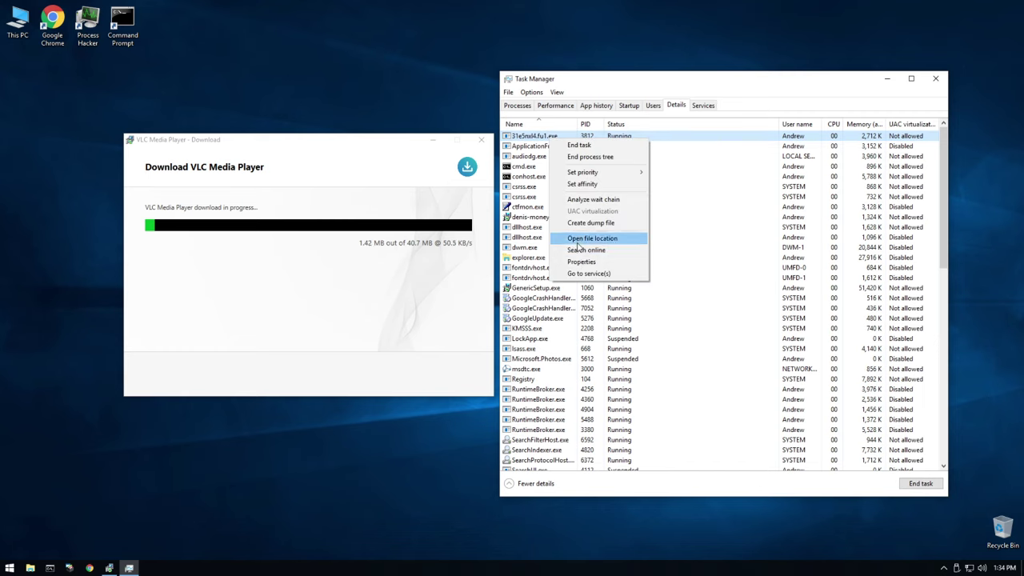
pyautogui.click(579, 270)
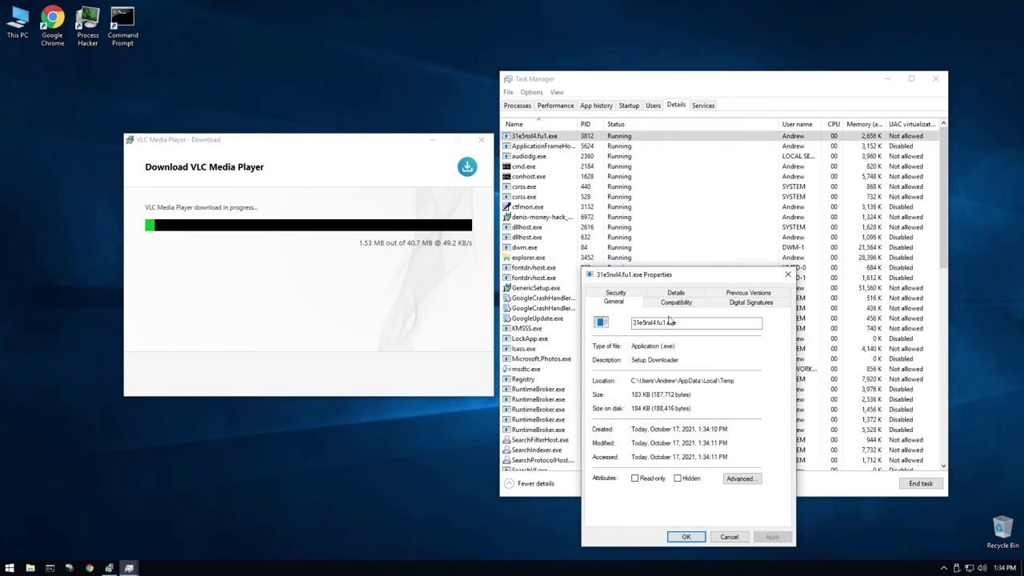
pyautogui.moveTo(632, 361); pyautogui.dragTo(701, 374)
pyautogui.click(693, 361)
pyautogui.click(788, 274)
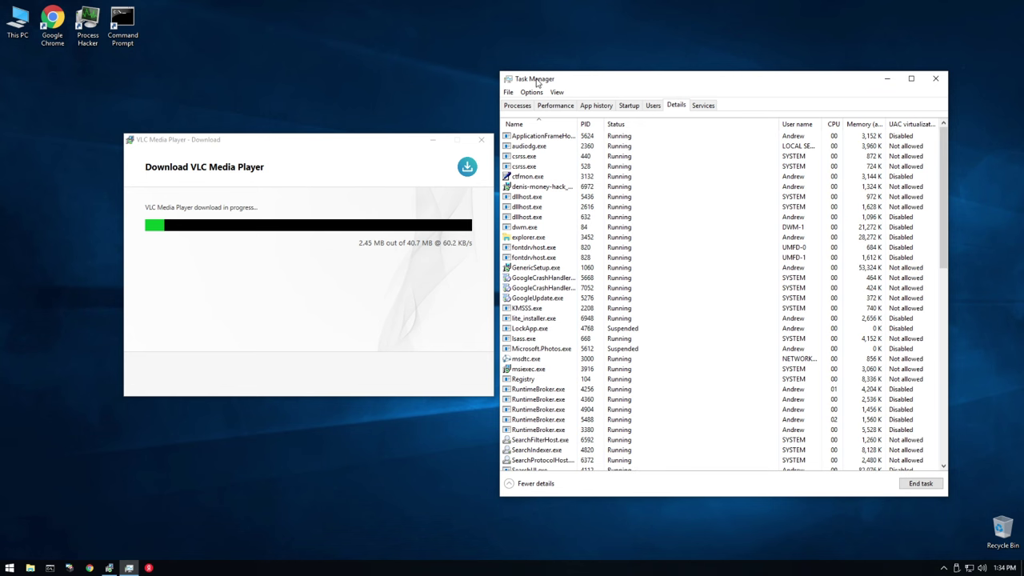
# Inspect the last GUID-named process, the 2,703 KB Yandex executable in the Temp folder
pyautogui.click(519, 237)
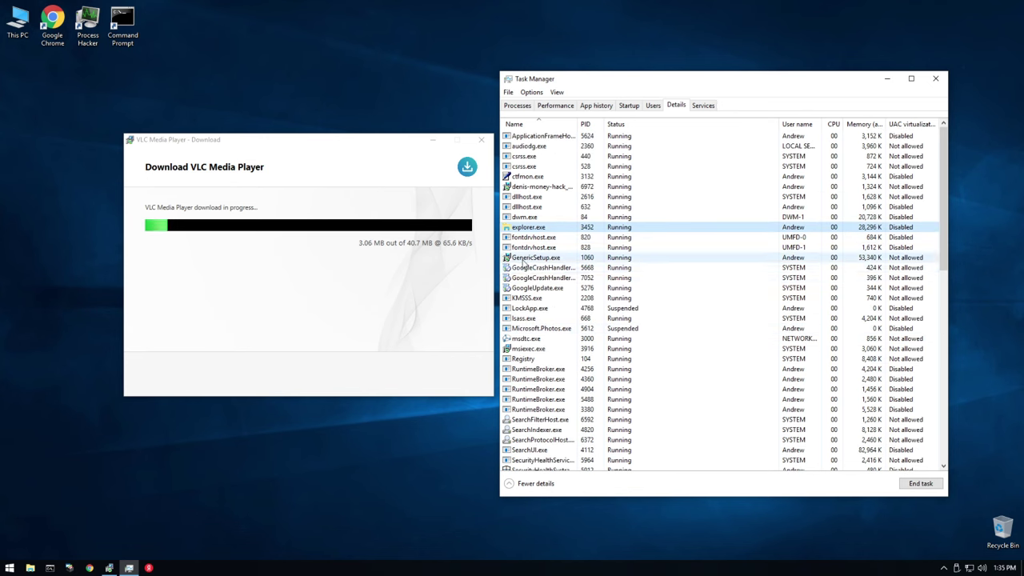
pyautogui.scroll(-15, 526, 273)
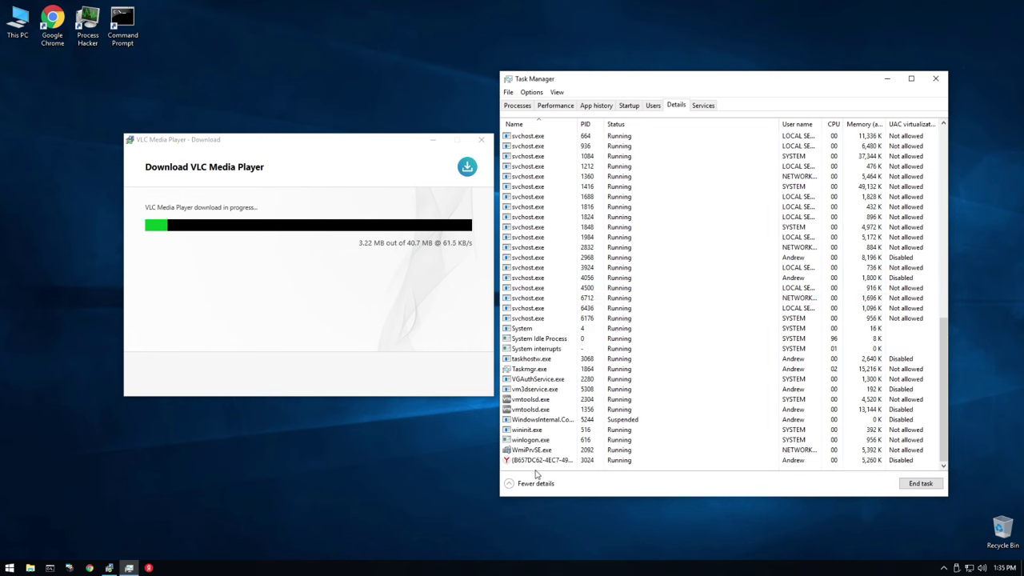
pyautogui.rightClick(538, 463)
pyautogui.click(560, 443)
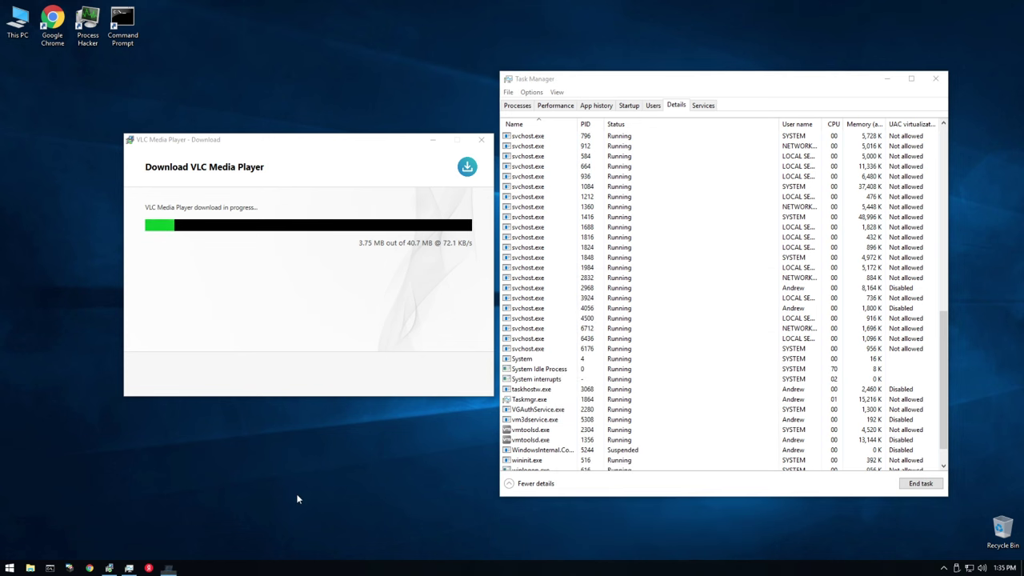
pyautogui.press('super+r')
pyautogui.write('%temp')
pyautogui.press('Return')
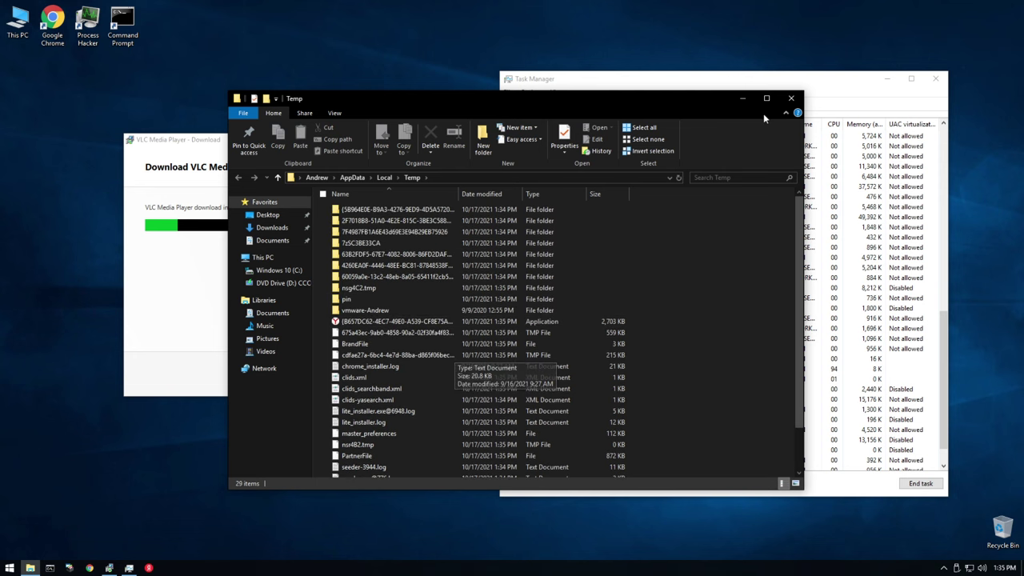
pyautogui.click(792, 98)
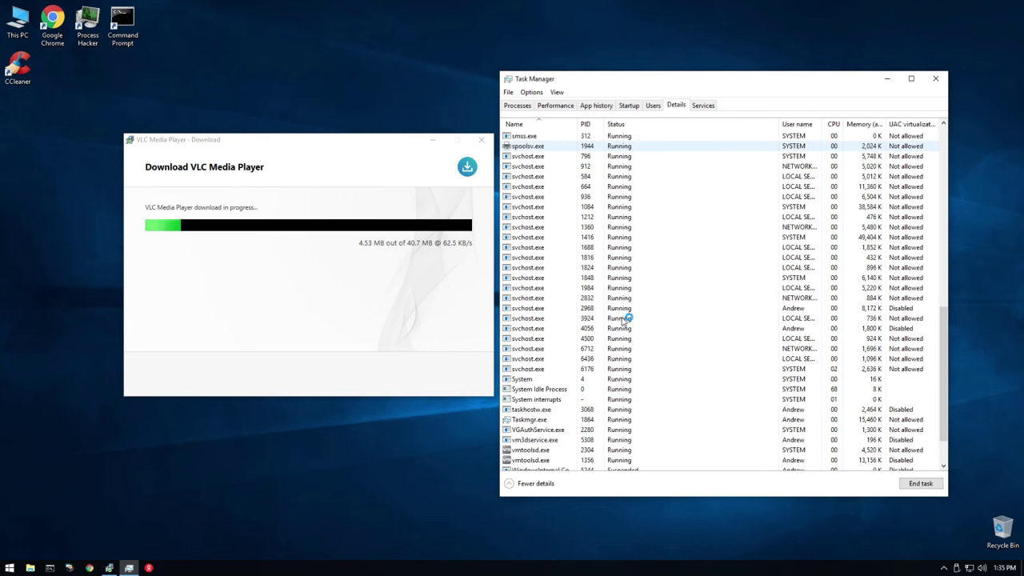
pyautogui.scroll(3, 617, 329)
pyautogui.scroll(10, 616, 329)
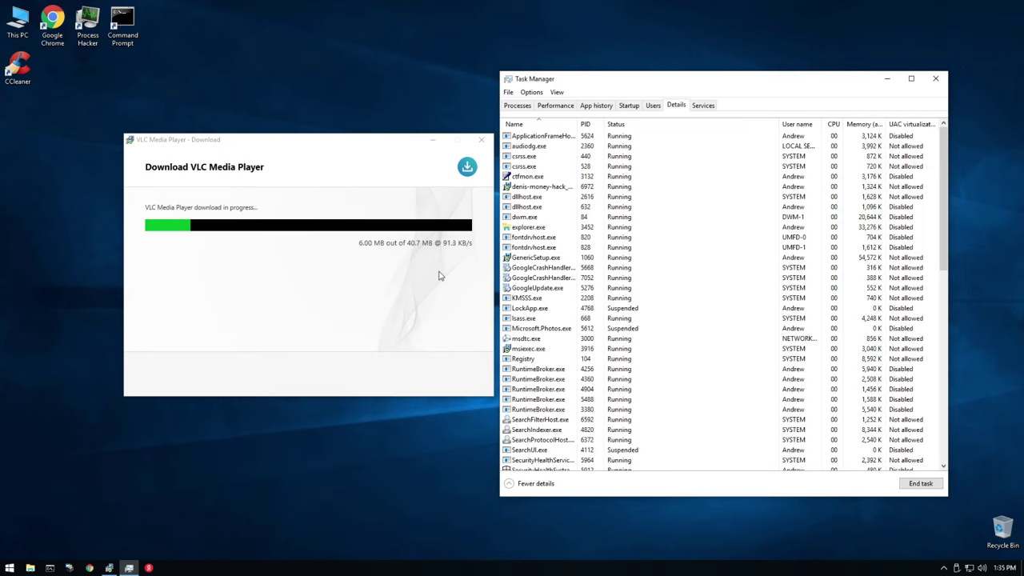
pyautogui.click(672, 176)
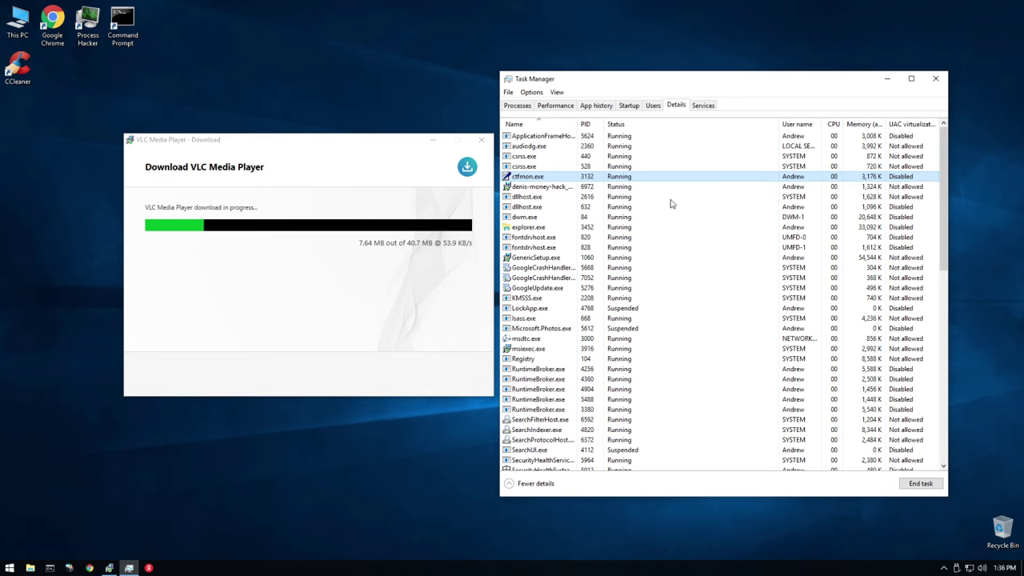
# Inspect the properties of the CCleaner desktop shortcut
pyautogui.click(103, 53)
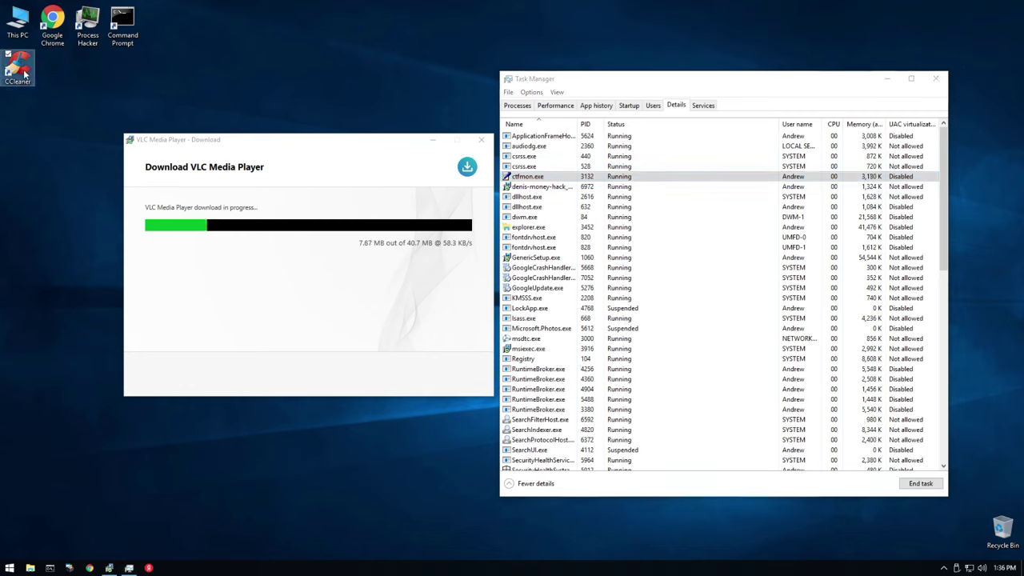
pyautogui.rightClick(23, 69)
pyautogui.click(50, 272)
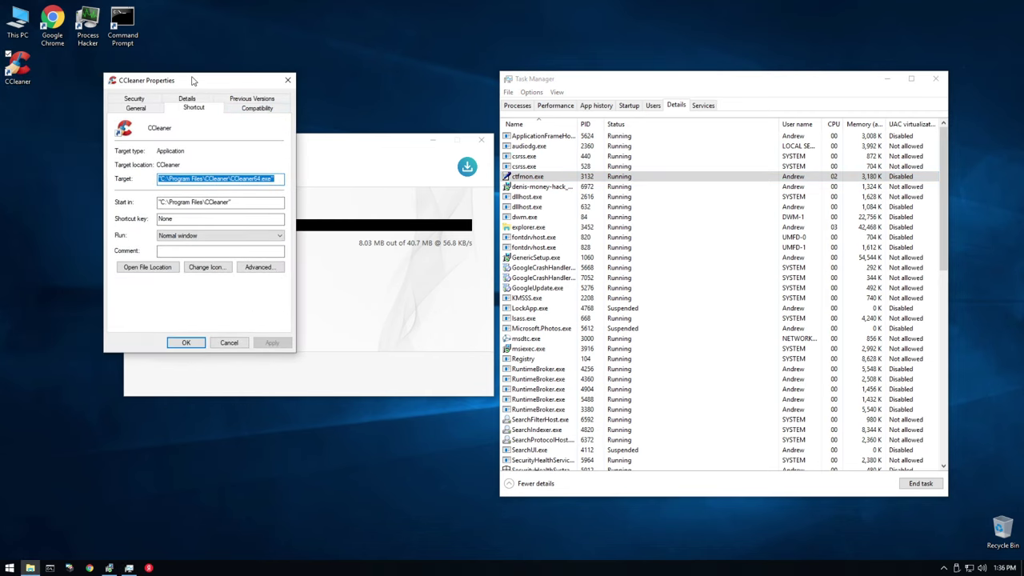
pyautogui.click(296, 81)
# Launch CCleaner, accept the AVG Free Antivirus offer, start it, then close its window
pyautogui.doubleClick(18, 68)
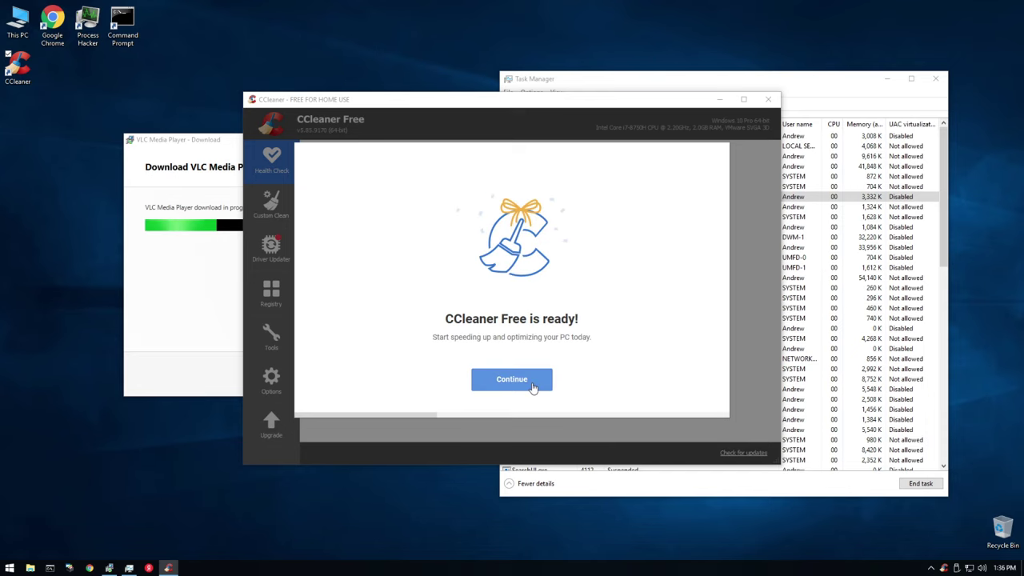
pyautogui.click(524, 380)
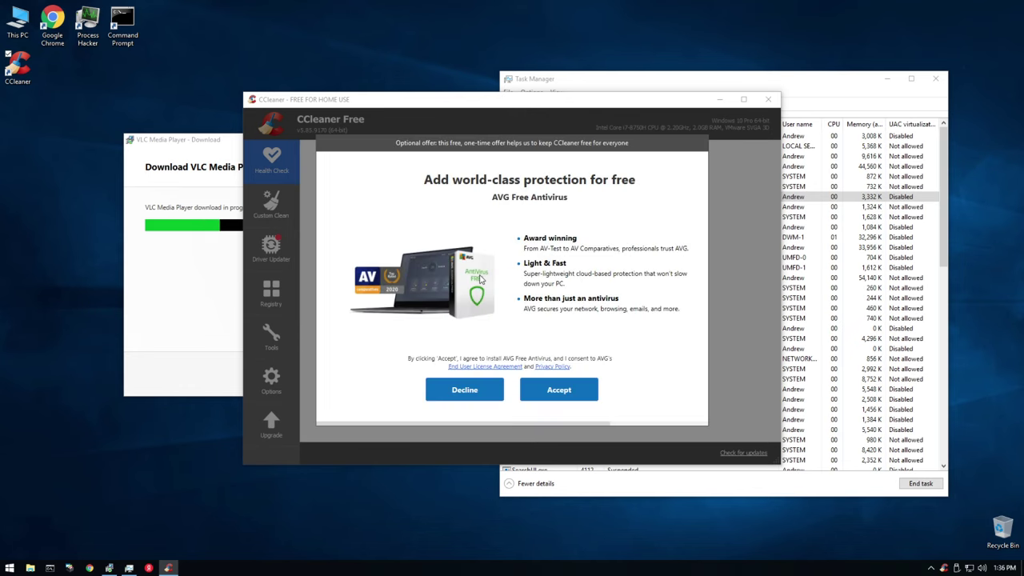
pyautogui.click(565, 397)
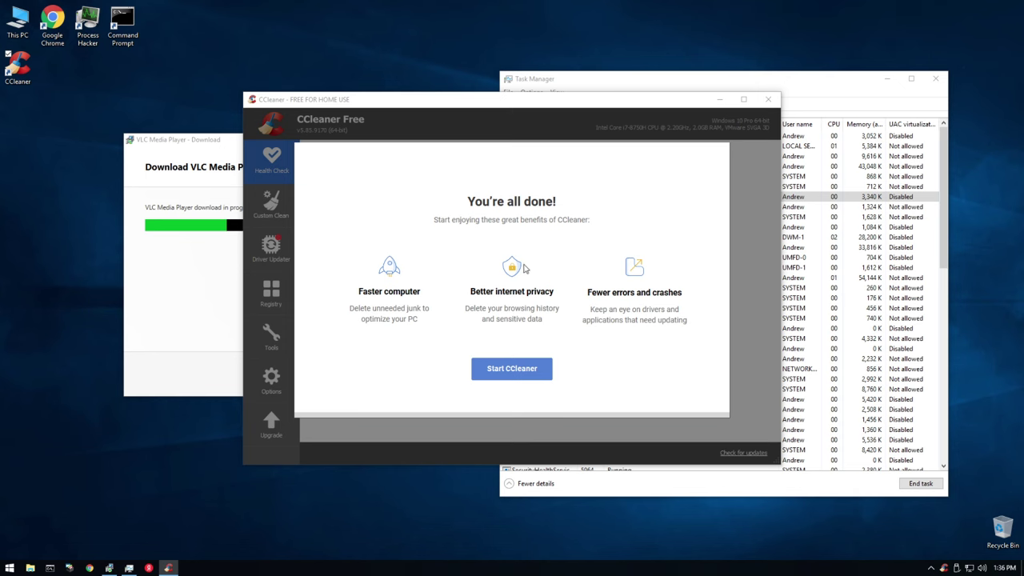
pyautogui.click(525, 366)
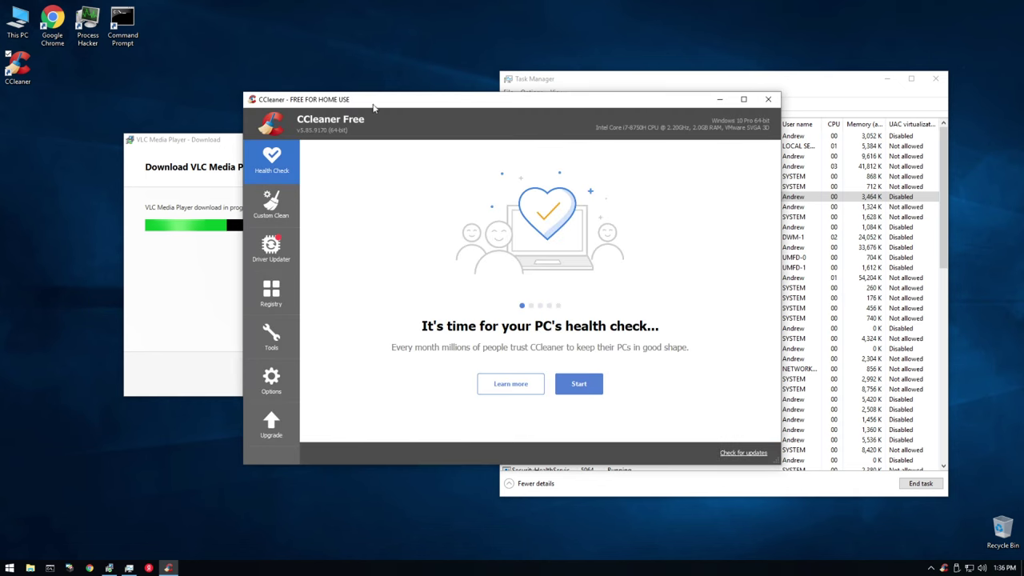
pyautogui.click(768, 99)
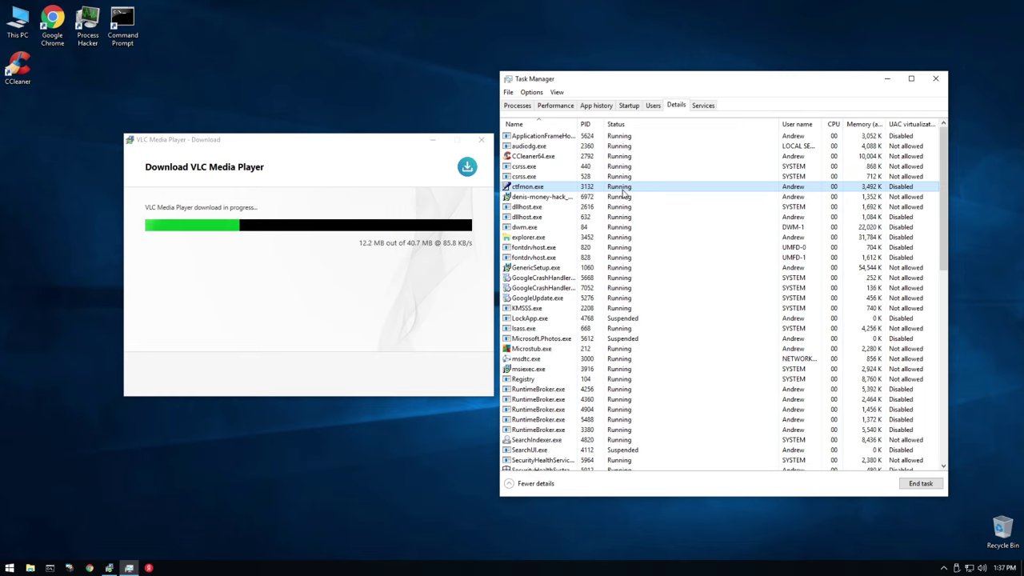
pyautogui.scroll(-15, 612, 216)
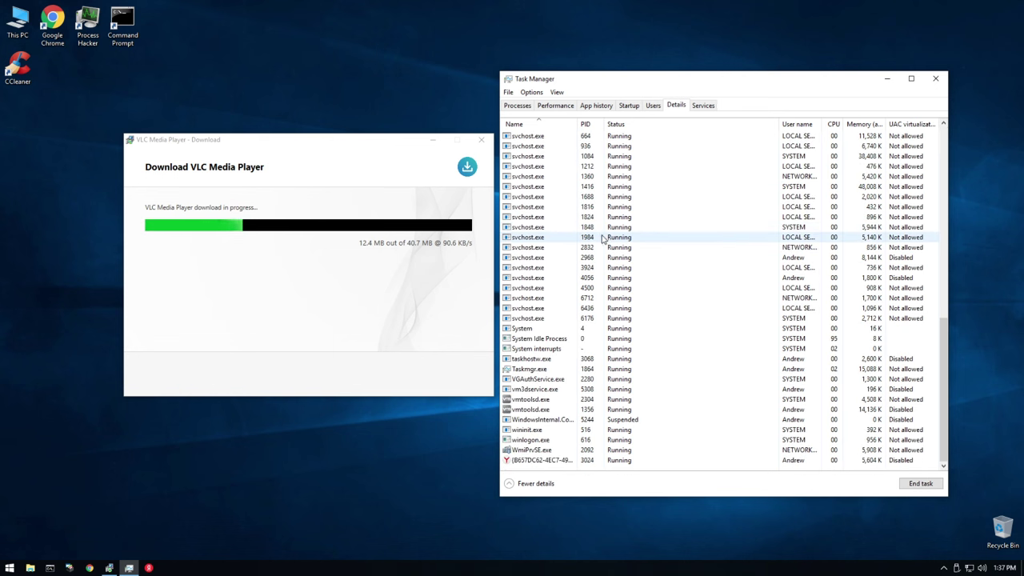
pyautogui.scroll(15, 616, 200)
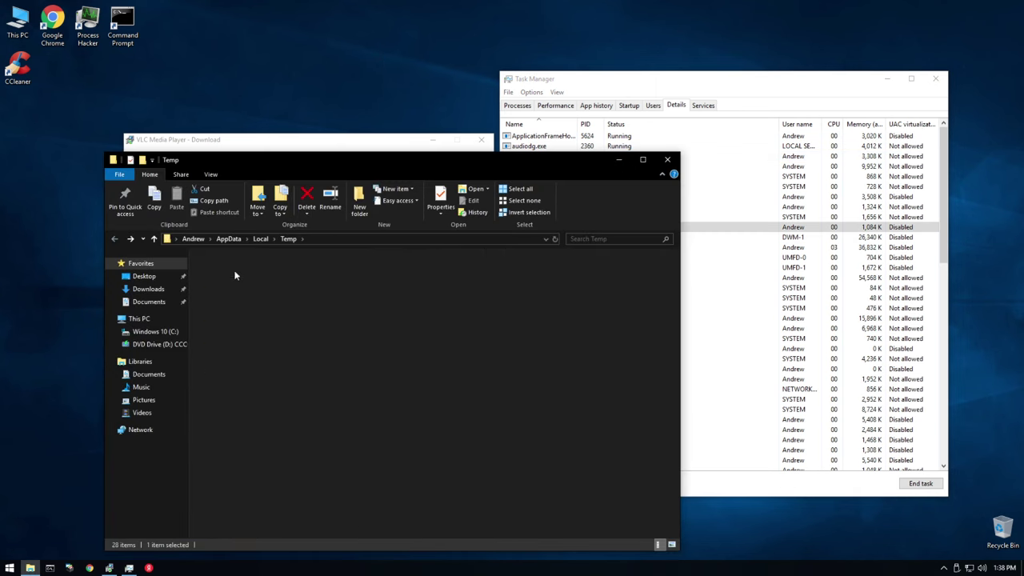
# Copy Microstub.exe from Temp's _av folder to the desktop, then check the 5B964E0E and lite_installer folders
pyautogui.doubleClick(234, 275)
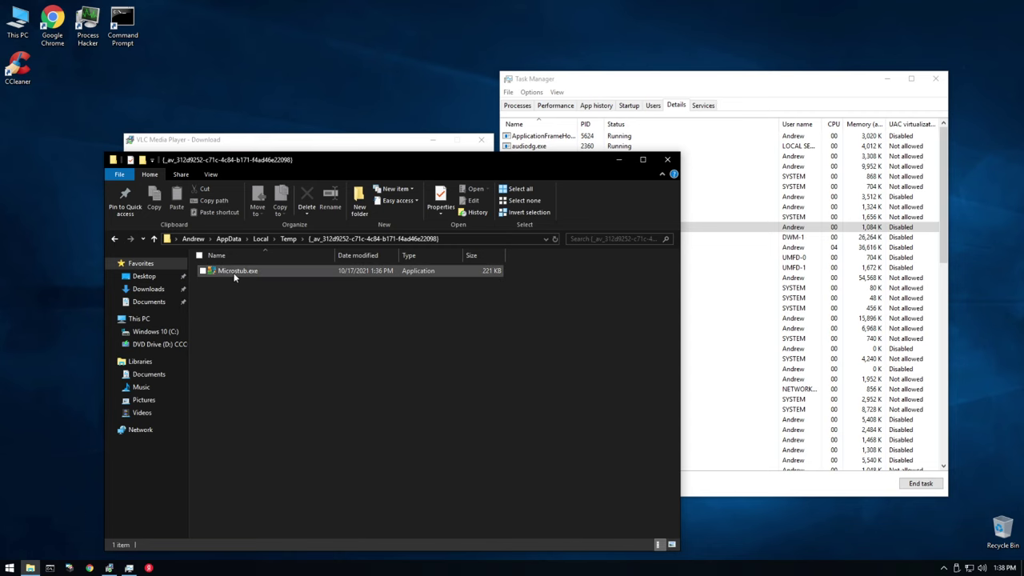
pyautogui.moveTo(234, 277); pyautogui.dragTo(987, 69)
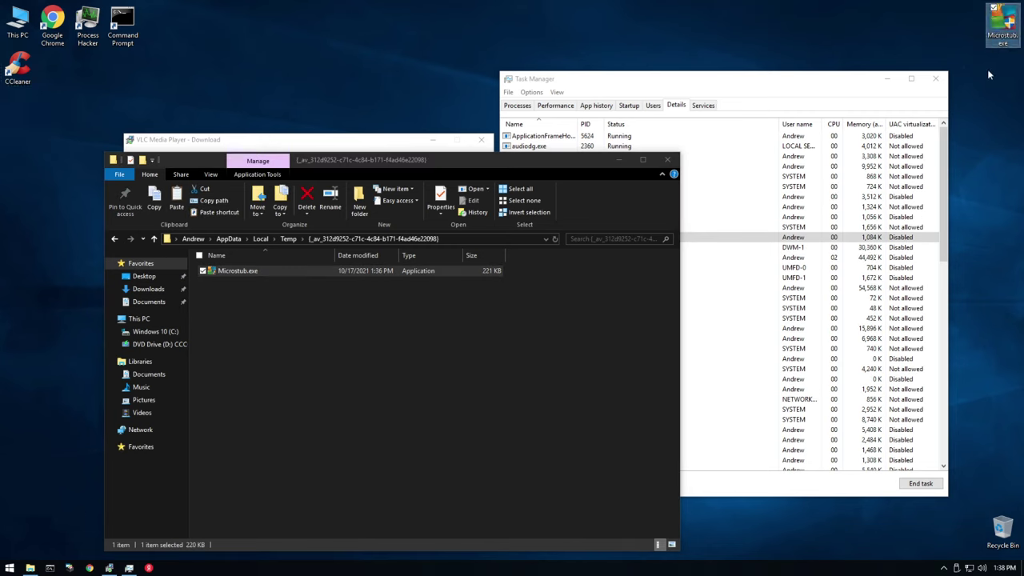
pyautogui.click(115, 240)
pyautogui.click(114, 240)
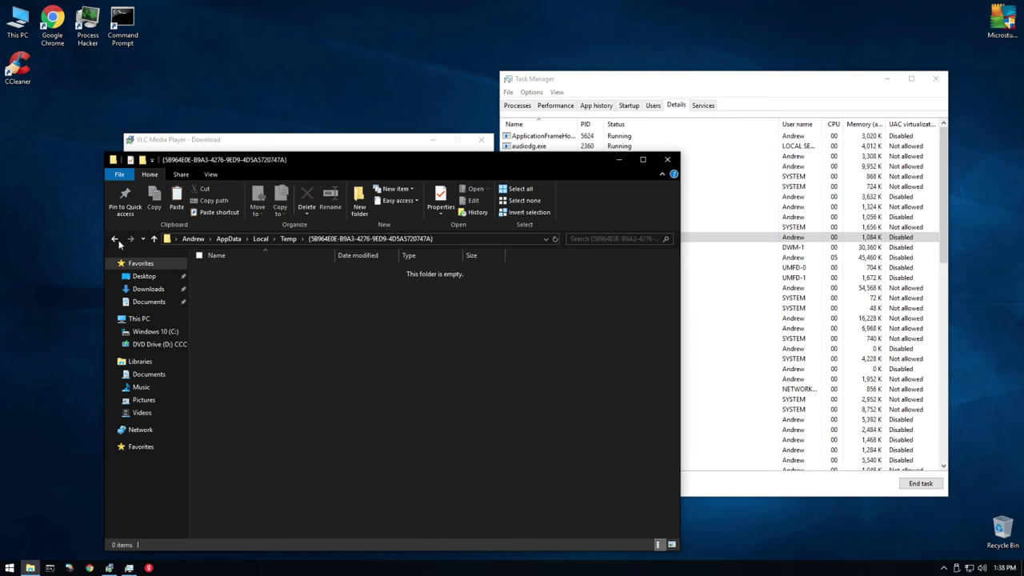
pyautogui.click(115, 239)
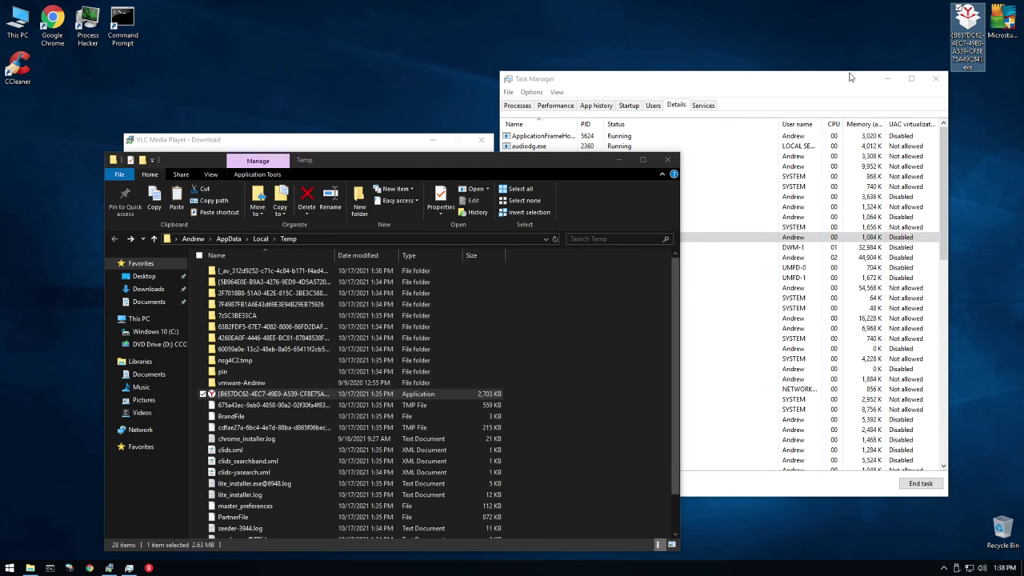
pyautogui.doubleClick(236, 272)
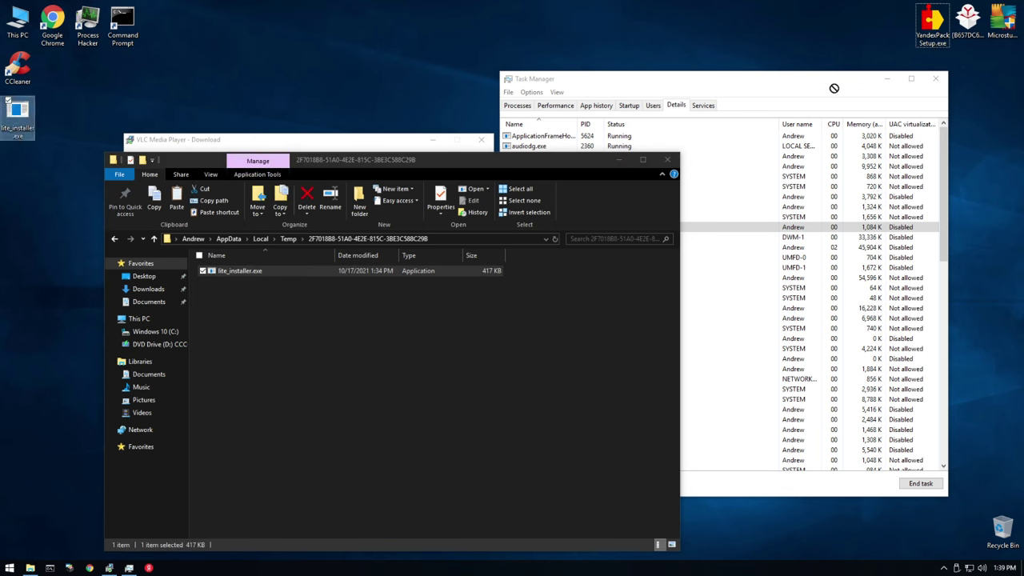
pyautogui.click(115, 240)
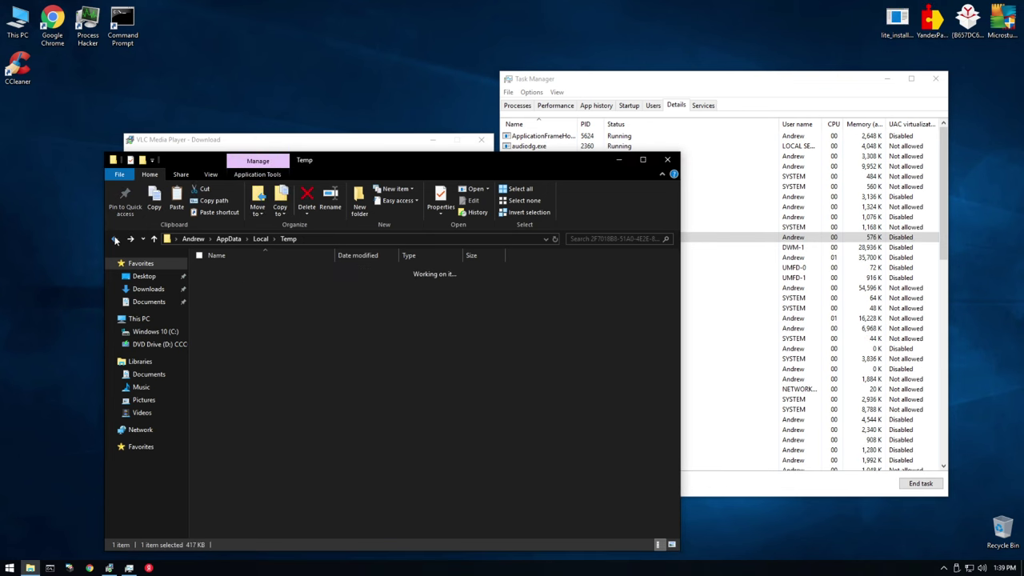
# Browse a GUID-named Temp folder and the 60059a0e folder of Yandex icon files
pyautogui.doubleClick(245, 281)
pyautogui.click(100, 233)
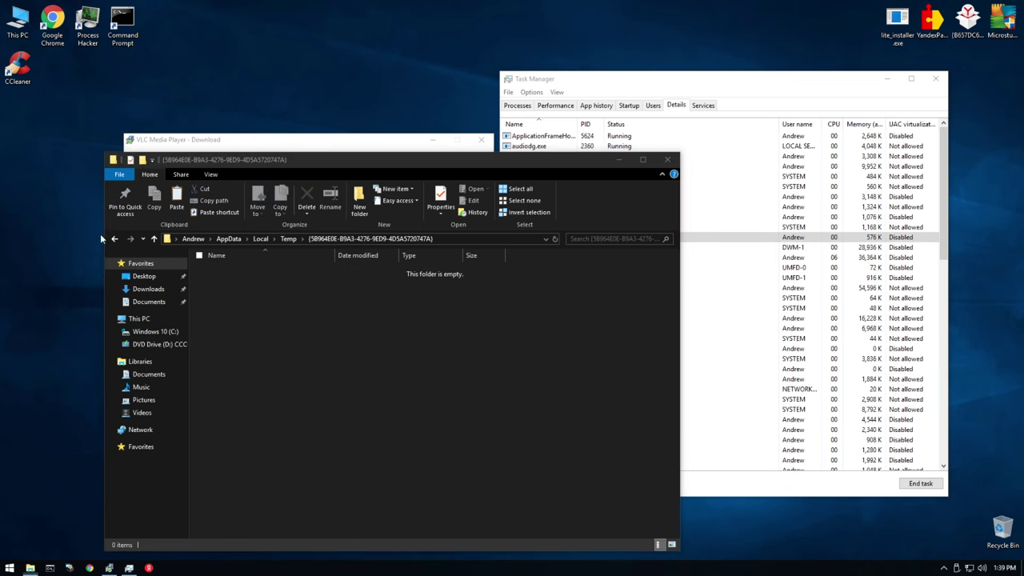
pyautogui.click(114, 239)
pyautogui.click(247, 351)
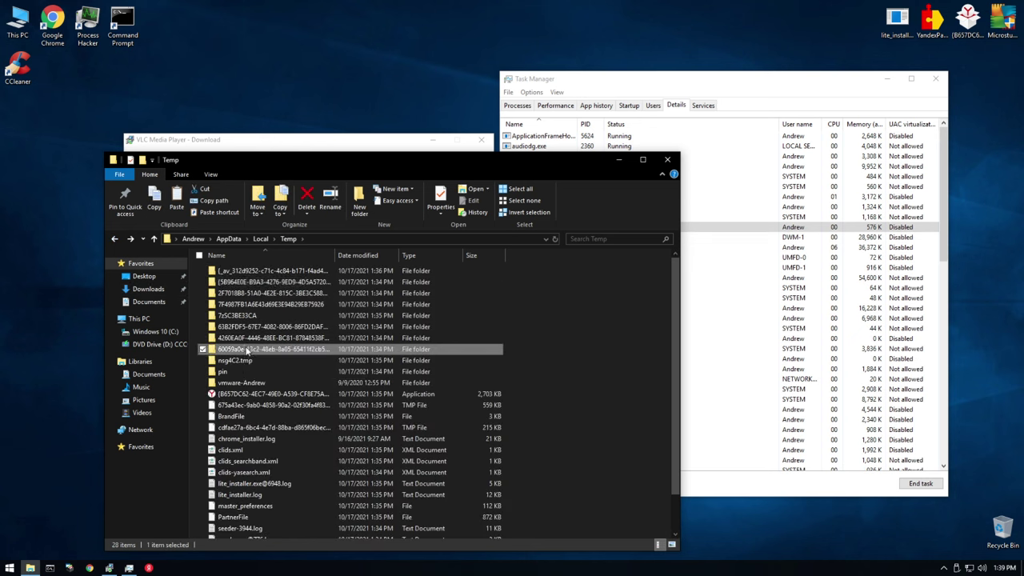
pyautogui.doubleClick(246, 351)
pyautogui.scroll(-5, 340, 382)
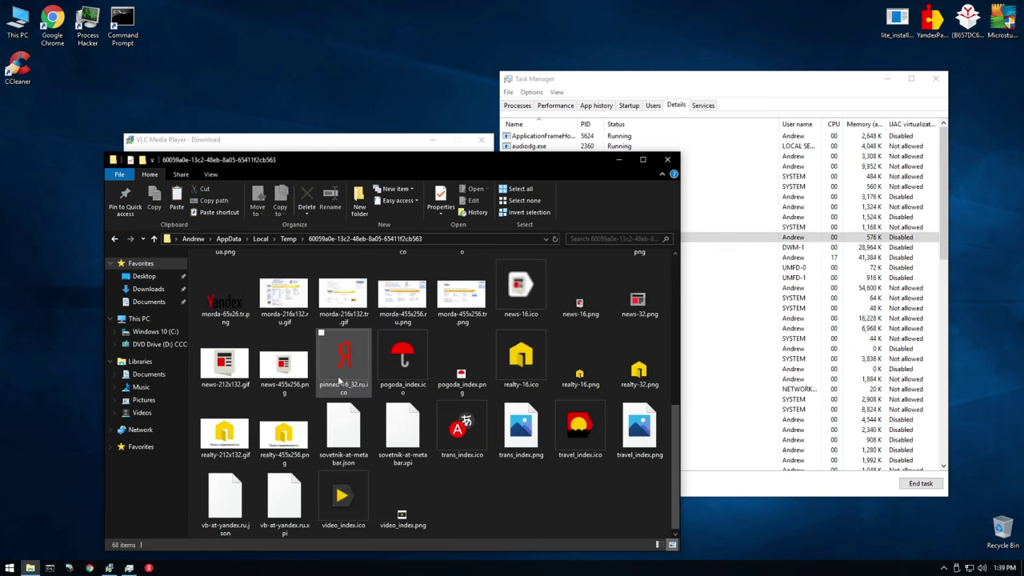
pyautogui.scroll(5, 340, 376)
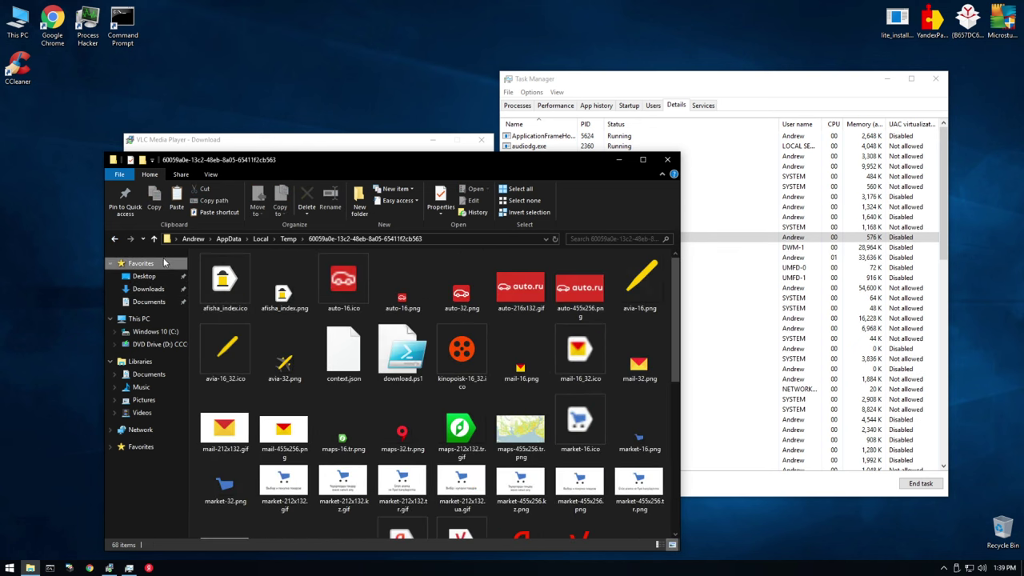
pyautogui.click(115, 239)
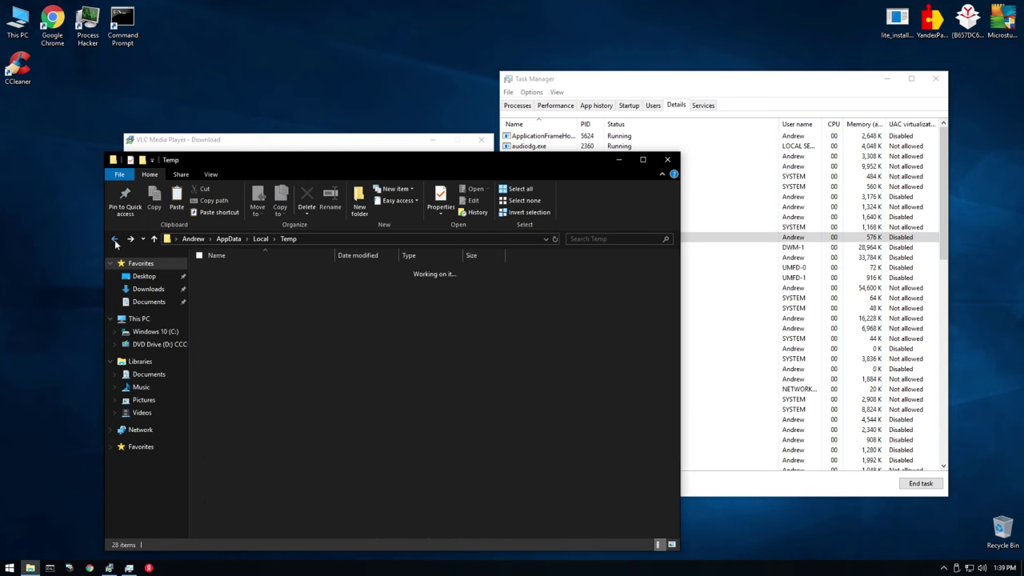
# Copy pfBL.dll from nsg4C2.tmp\p to the desktop, revisit the _av_ folder, and close Explorer
pyautogui.doubleClick(228, 366)
pyautogui.doubleClick(236, 274)
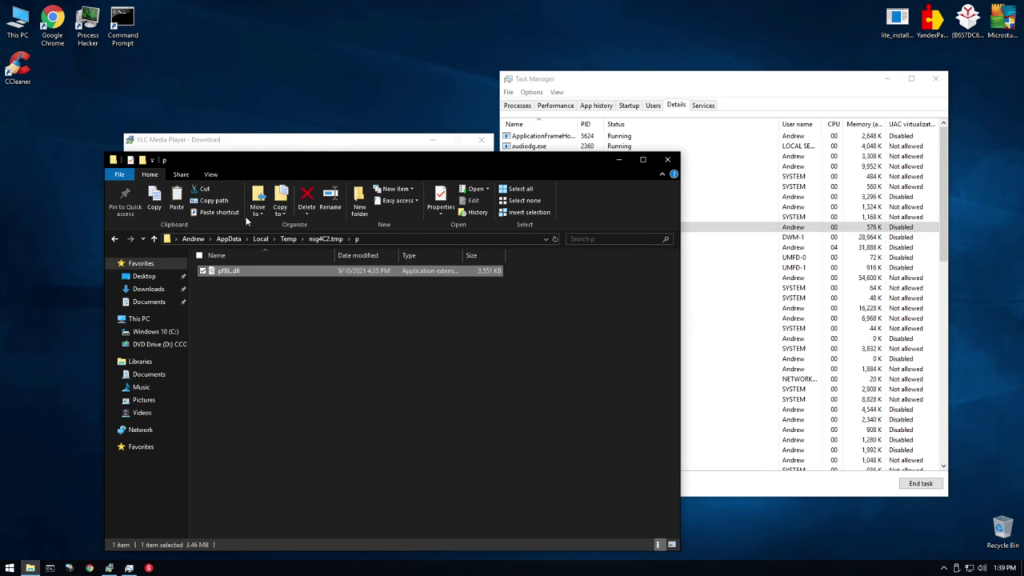
pyautogui.moveTo(228, 270); pyautogui.dragTo(1005, 88)
pyautogui.click(115, 239)
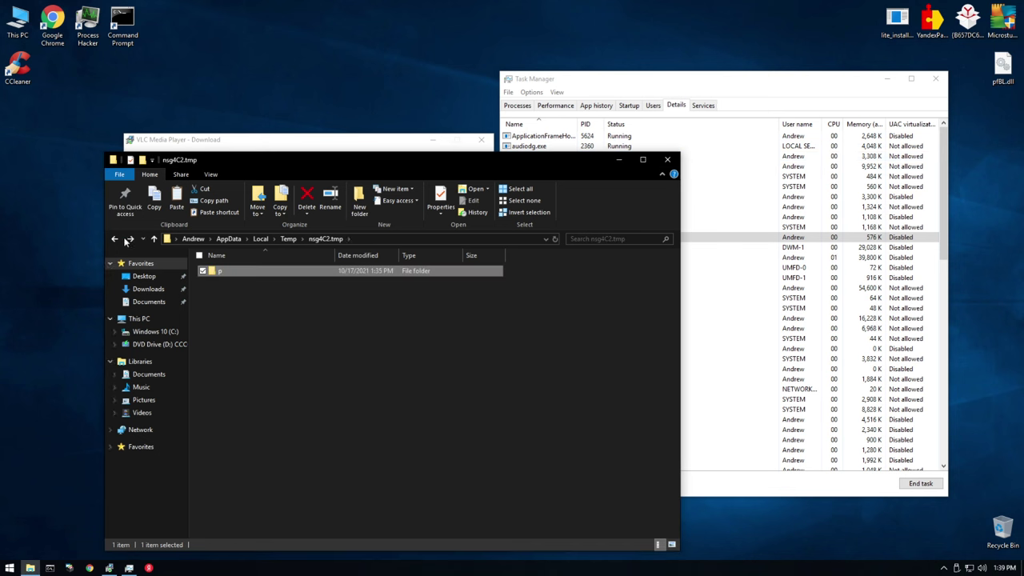
pyautogui.click(116, 240)
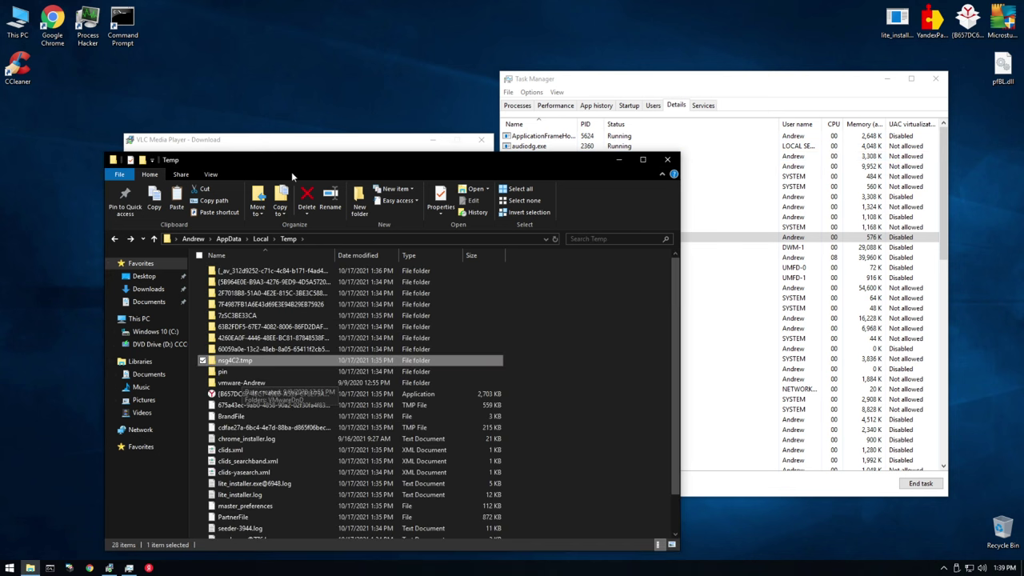
pyautogui.doubleClick(228, 271)
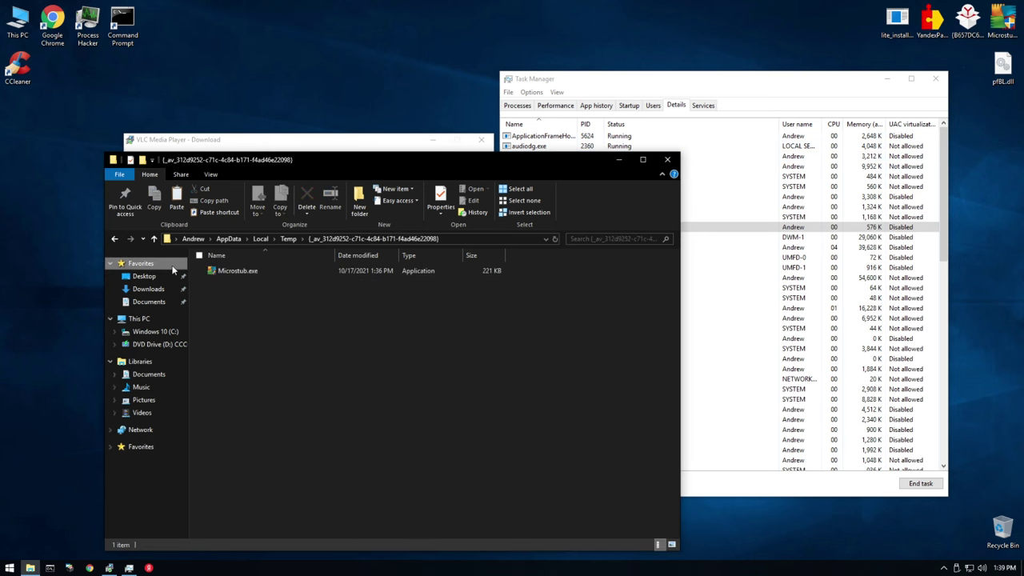
pyautogui.click(667, 159)
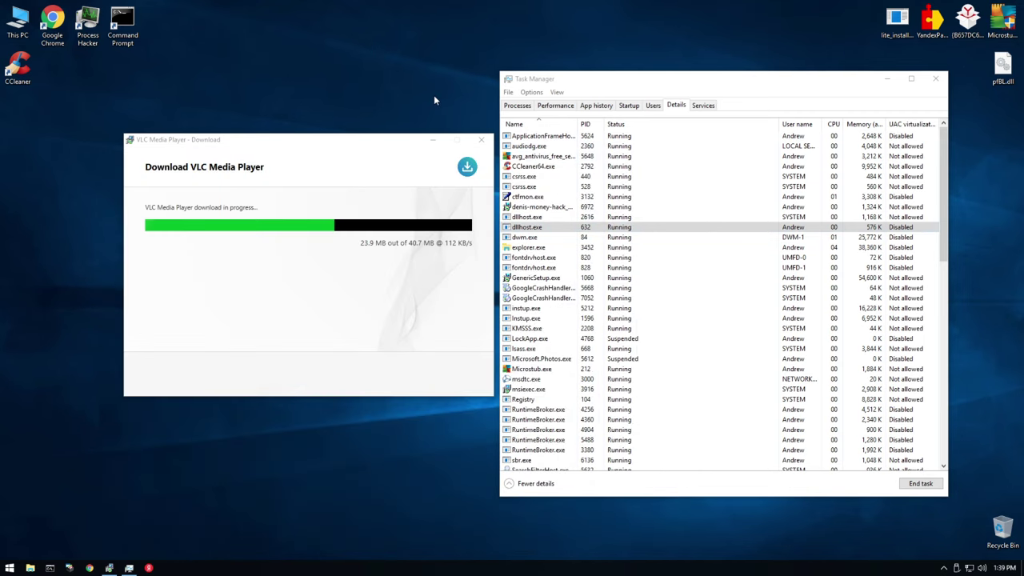
# Jump to the last process in Task Manager's Details list, then bring the VLC download window forward
pyautogui.press('End')
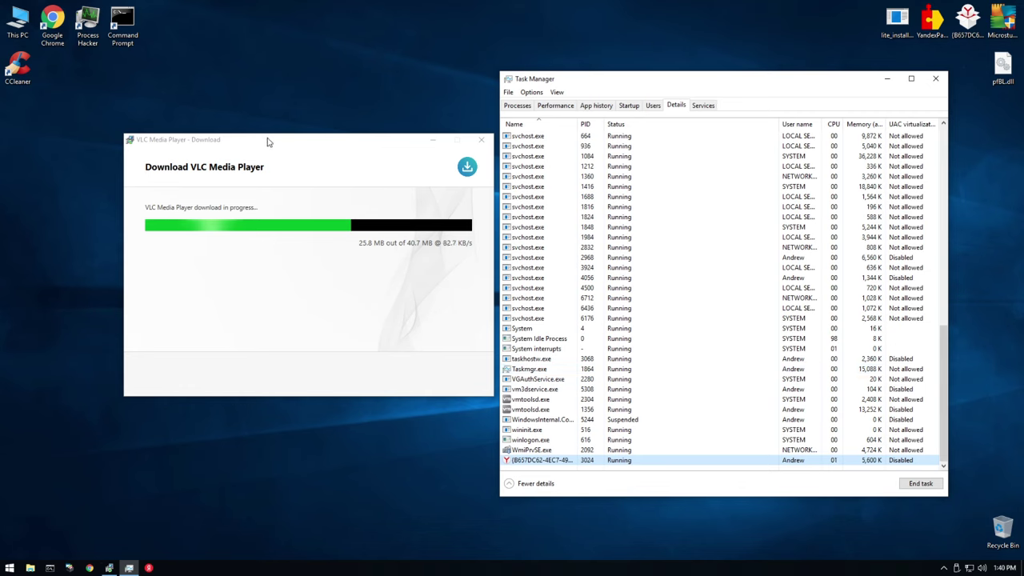
pyautogui.moveTo(268, 141); pyautogui.dragTo(244, 143)
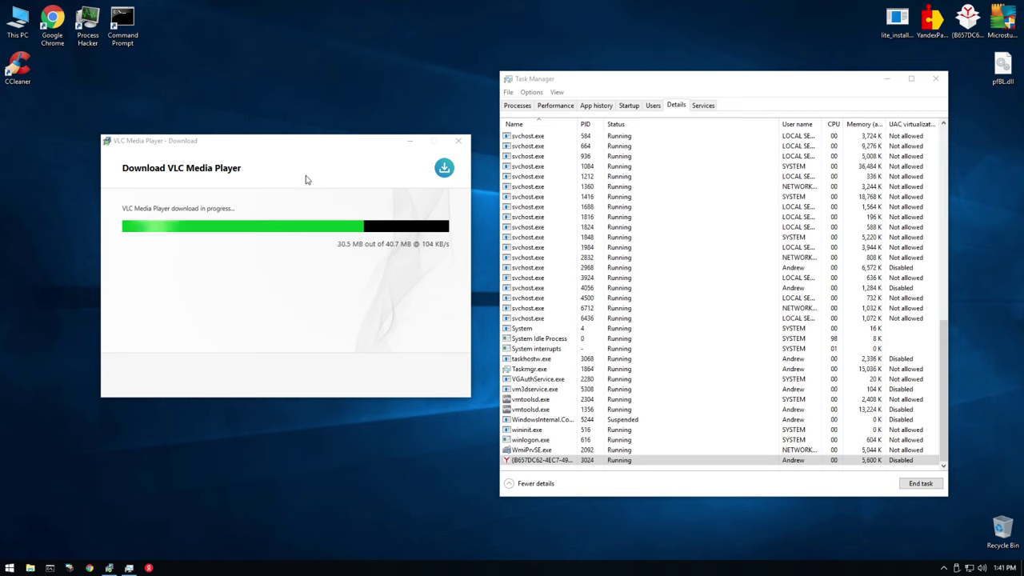
pyautogui.click(325, 158)
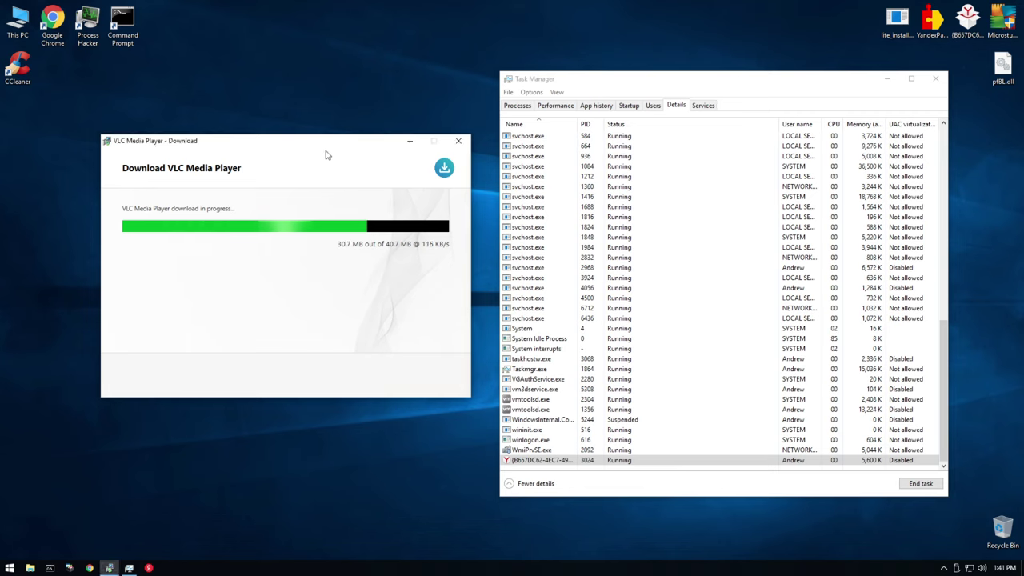
# Abort the VLC download, confirm exiting, and dismiss the notice listing installed Yandex and CCleaner
pyautogui.click(460, 144)
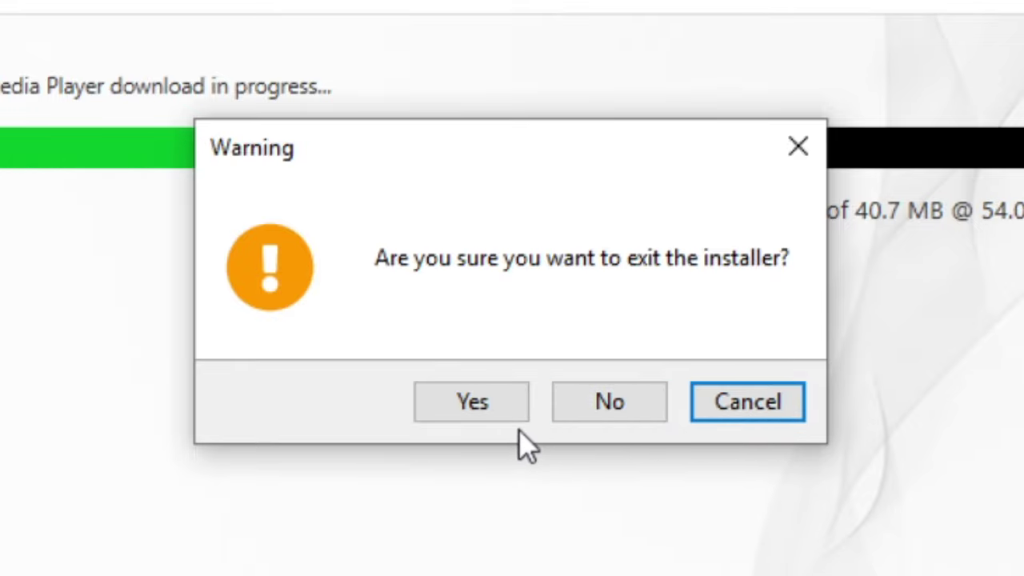
pyautogui.click(446, 415)
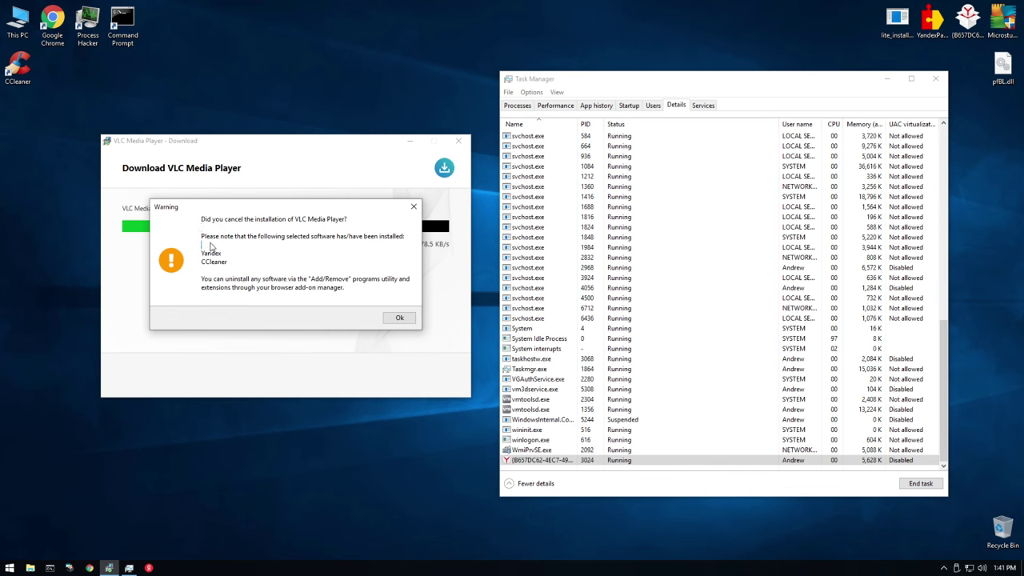
pyautogui.moveTo(211, 248); pyautogui.dragTo(325, 245)
pyautogui.click(255, 266)
pyautogui.click(353, 255)
pyautogui.moveTo(236, 268); pyautogui.dragTo(200, 251)
pyautogui.click(268, 266)
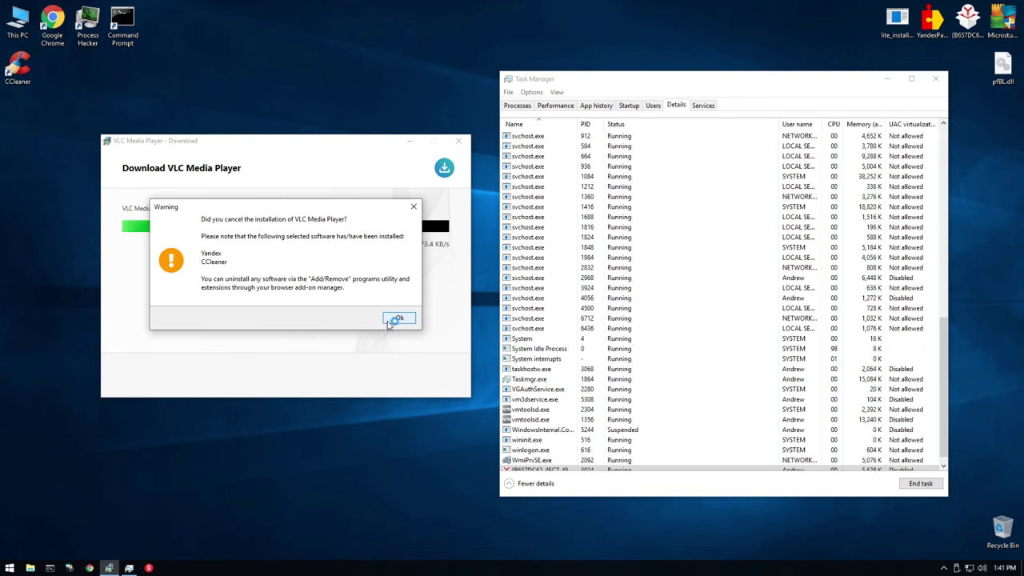
pyautogui.click(398, 319)
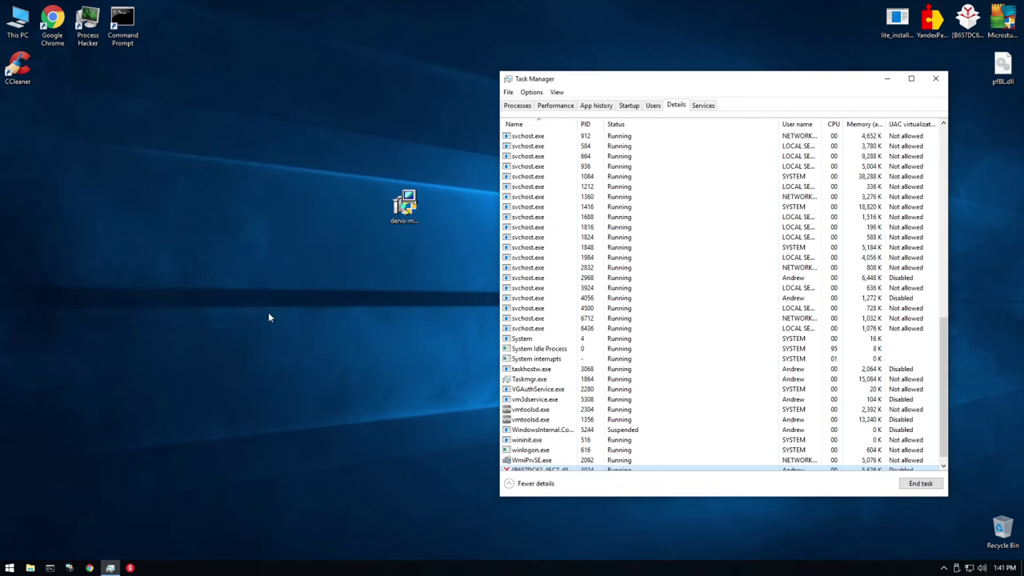
# Move the finished Yandex Browser window aside and relaunch denis-money-hack_v35.exe from the desktop
pyautogui.scroll(-2, 537, 388)
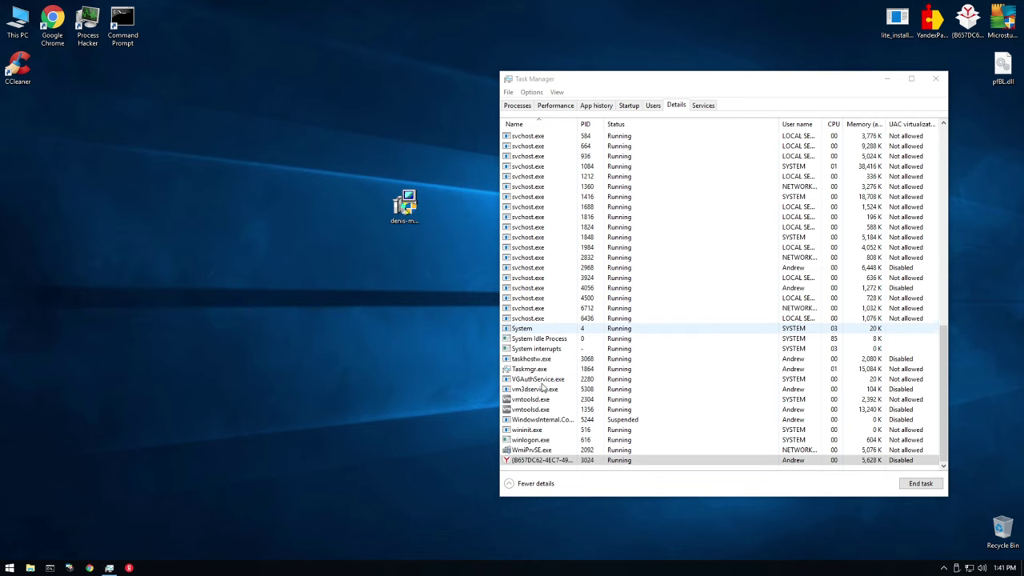
pyautogui.click(542, 389)
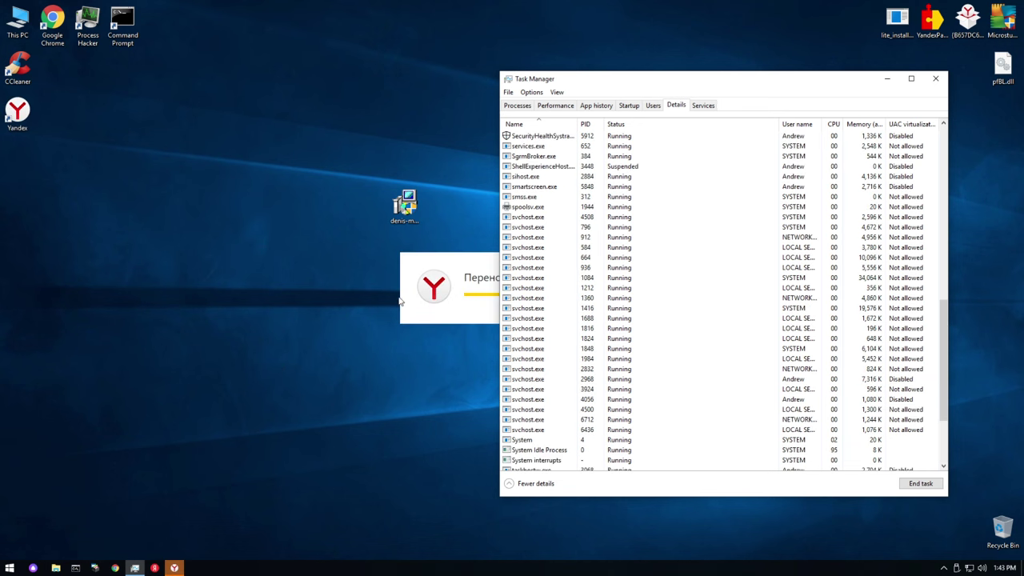
pyautogui.click(401, 301)
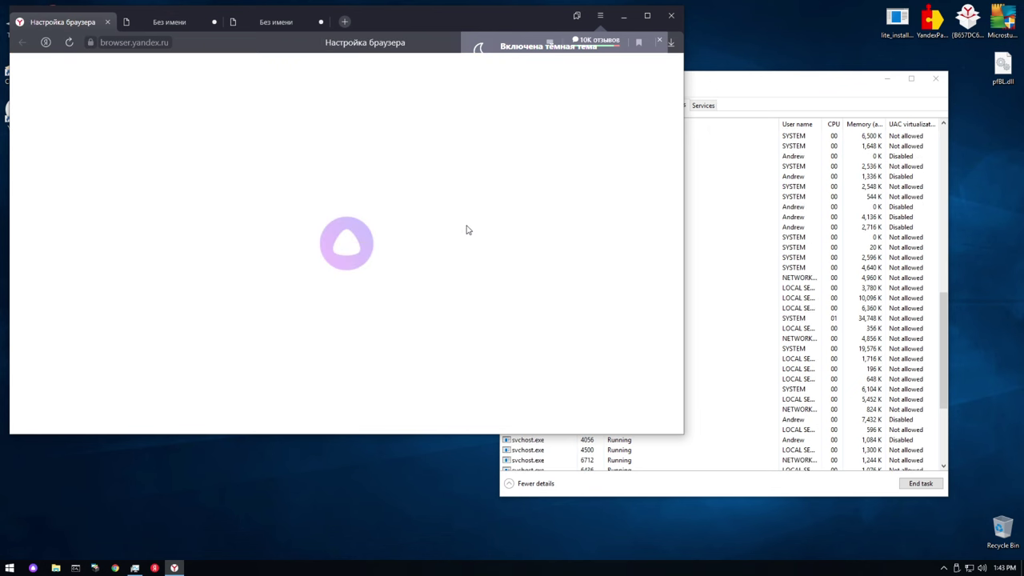
pyautogui.moveTo(405, 19); pyautogui.dragTo(469, 101)
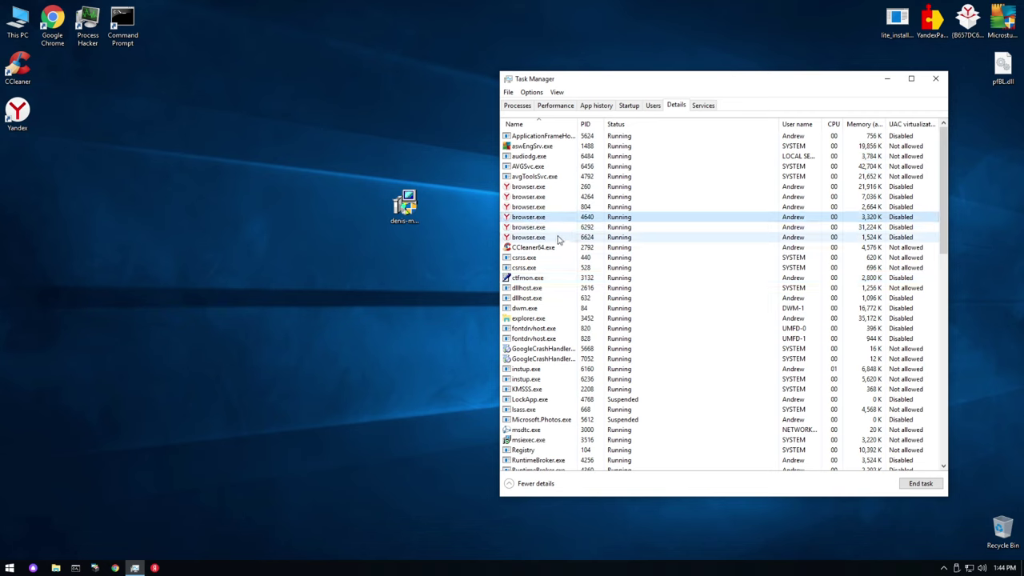
pyautogui.click(391, 211)
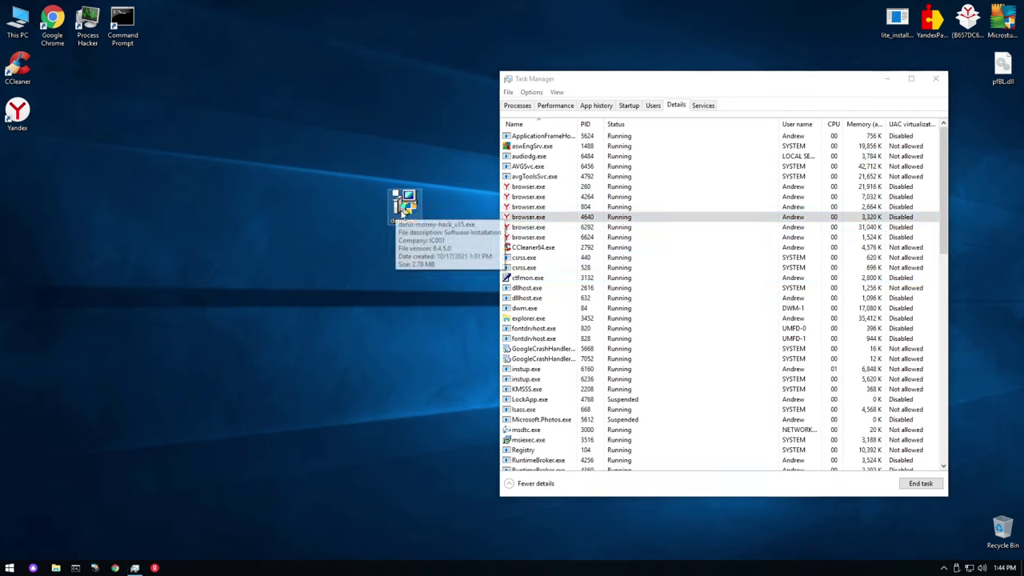
pyautogui.doubleClick(412, 223)
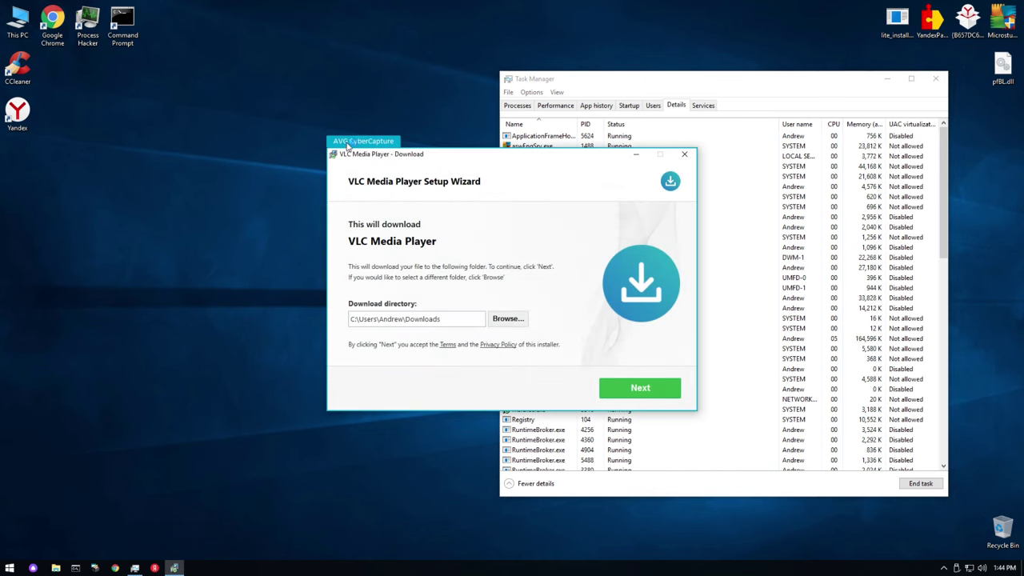
# Check the system tray and Start menu, then close the relaunched VLC setup wizard
pyautogui.rightClick(373, 146)
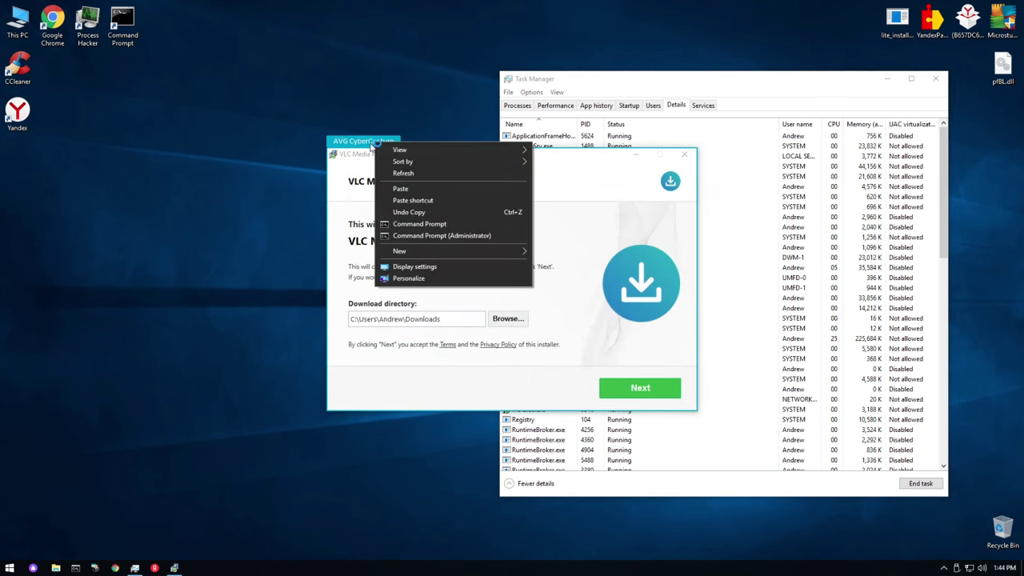
pyautogui.click(331, 151)
pyautogui.click(946, 567)
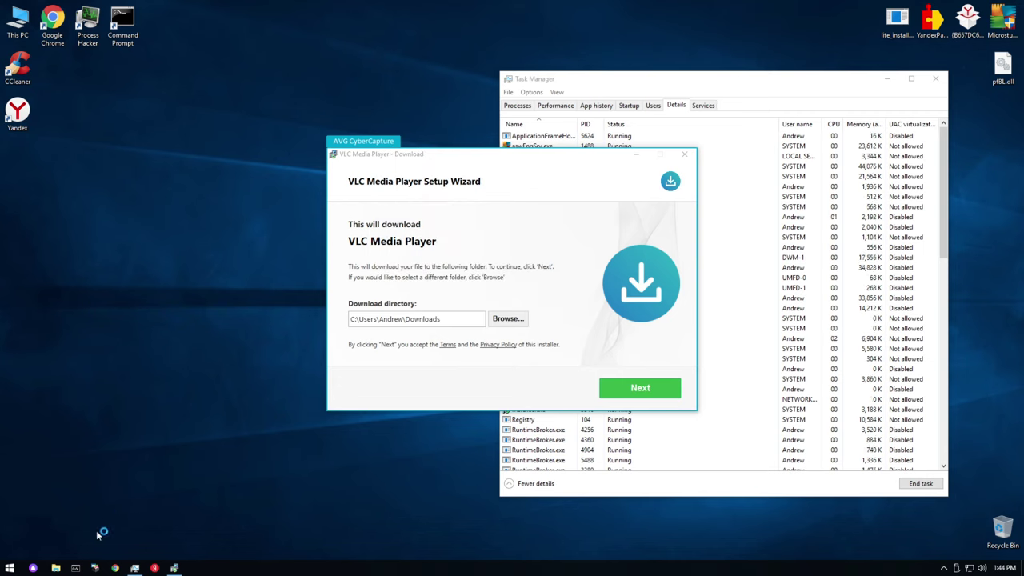
pyautogui.click(10, 567)
pyautogui.scroll(-5, 72, 400)
pyautogui.click(692, 179)
pyautogui.click(686, 157)
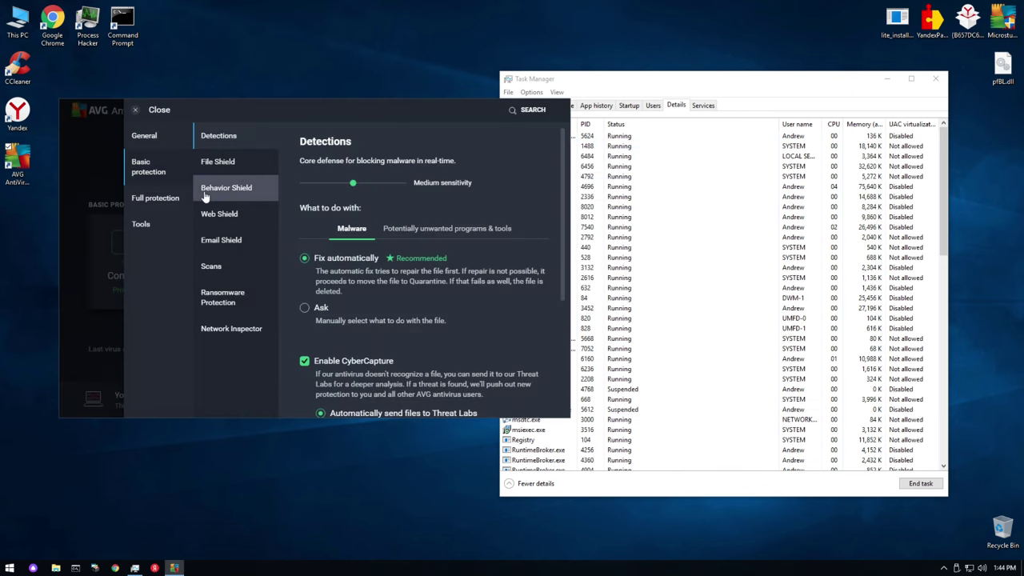
# In AVG's Basic protection settings, turn off File Shield, stopping it indefinitely
pyautogui.click(233, 164)
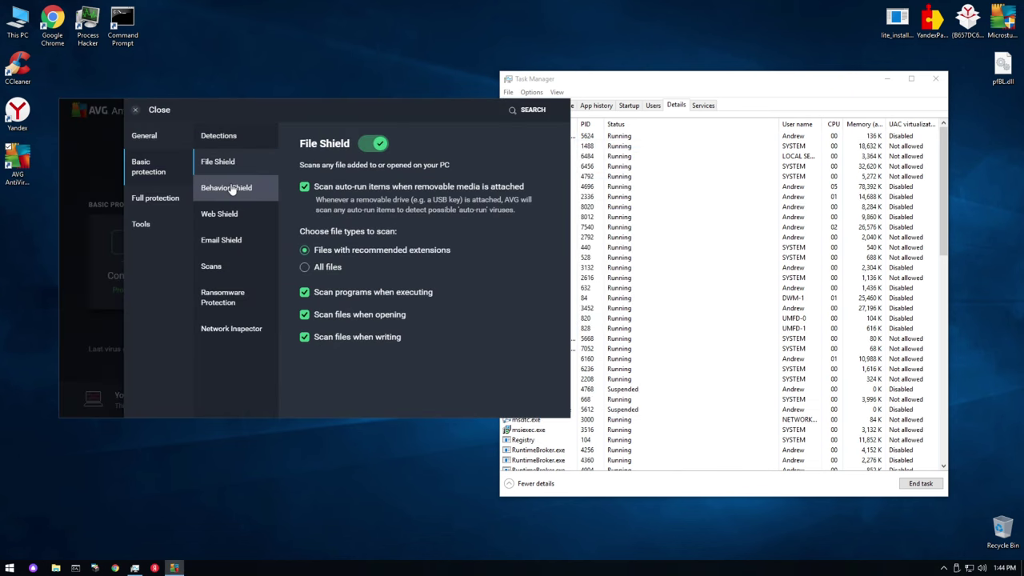
pyautogui.click(367, 142)
pyautogui.click(200, 308)
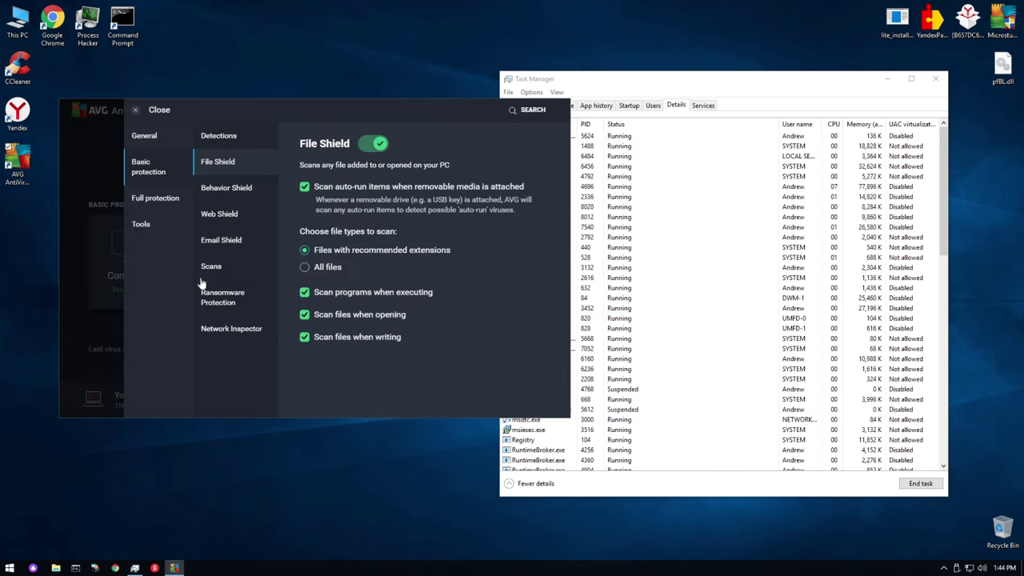
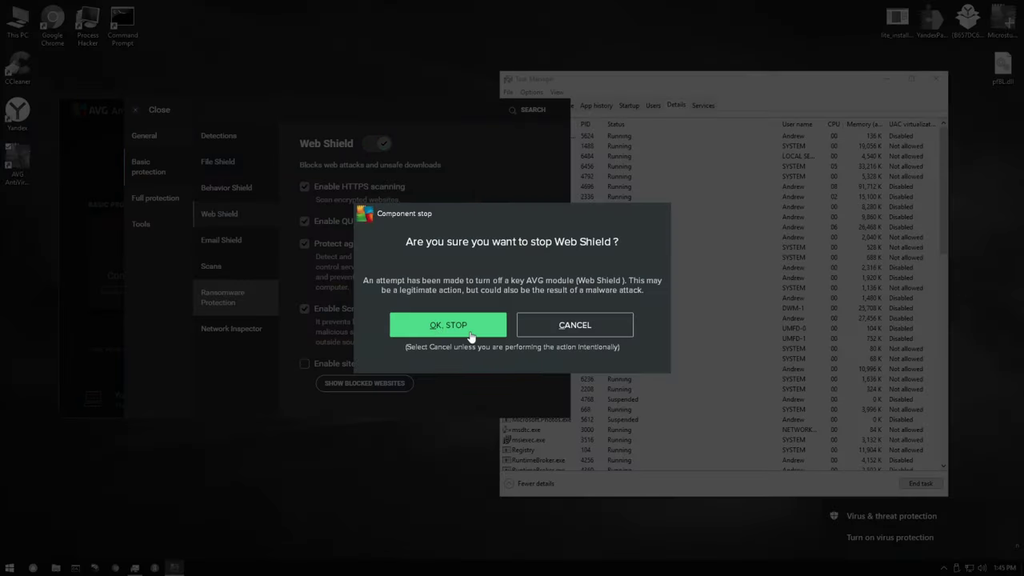
# Confirm stopping Web Shield, then stop Email Shield indefinitely
pyautogui.click(424, 324)
pyautogui.click(228, 241)
pyautogui.click(382, 143)
pyautogui.click(325, 313)
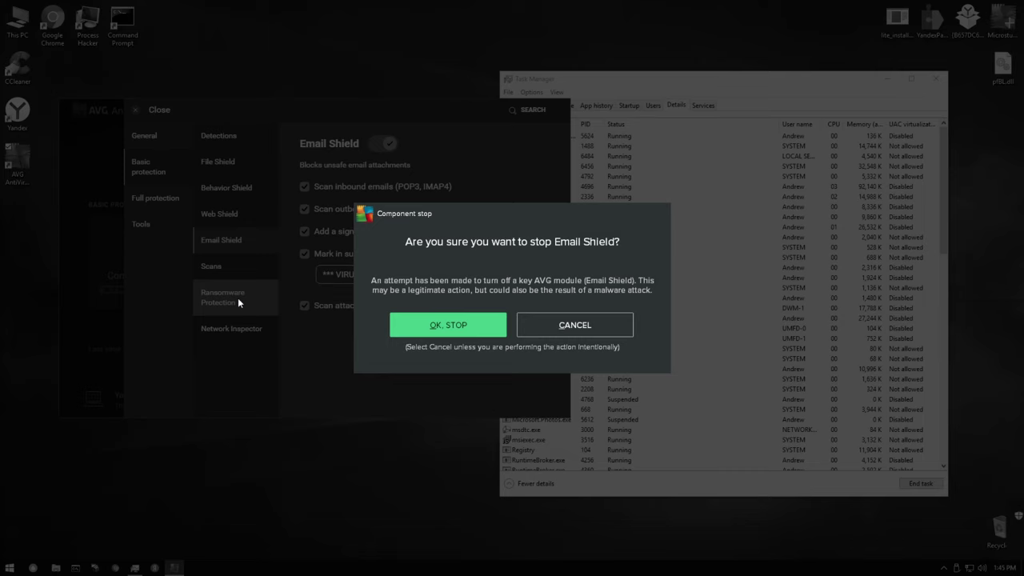
pyautogui.click(416, 324)
# Open the Ransomware Protection settings to begin switching it off
pyautogui.click(234, 272)
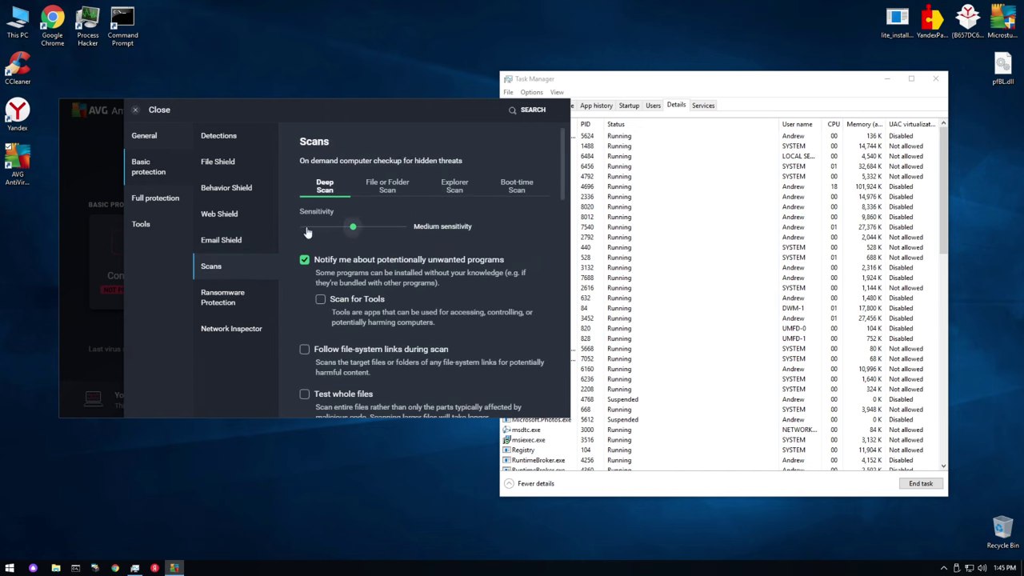
pyautogui.scroll(-1, 336, 260)
pyautogui.click(234, 296)
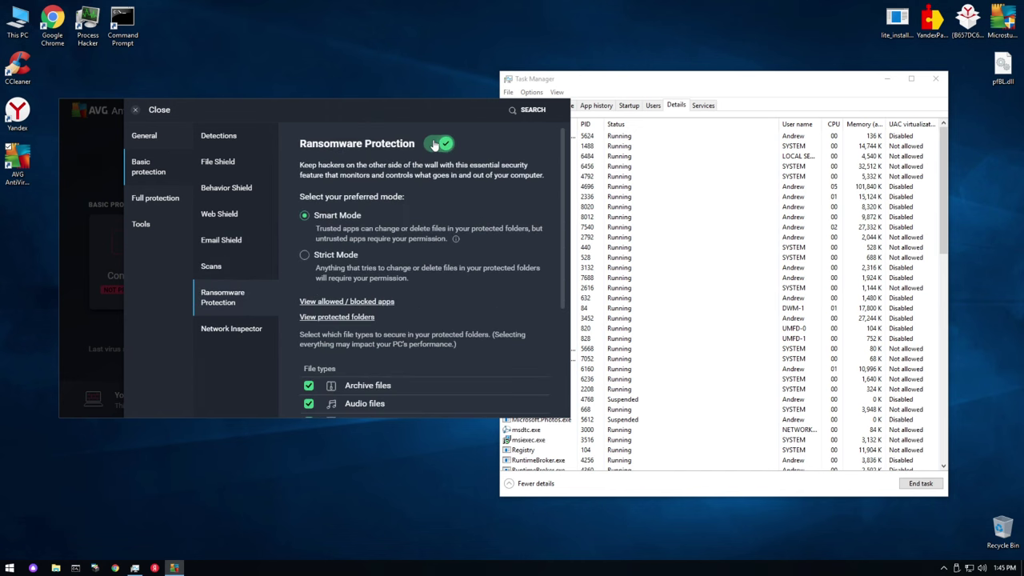
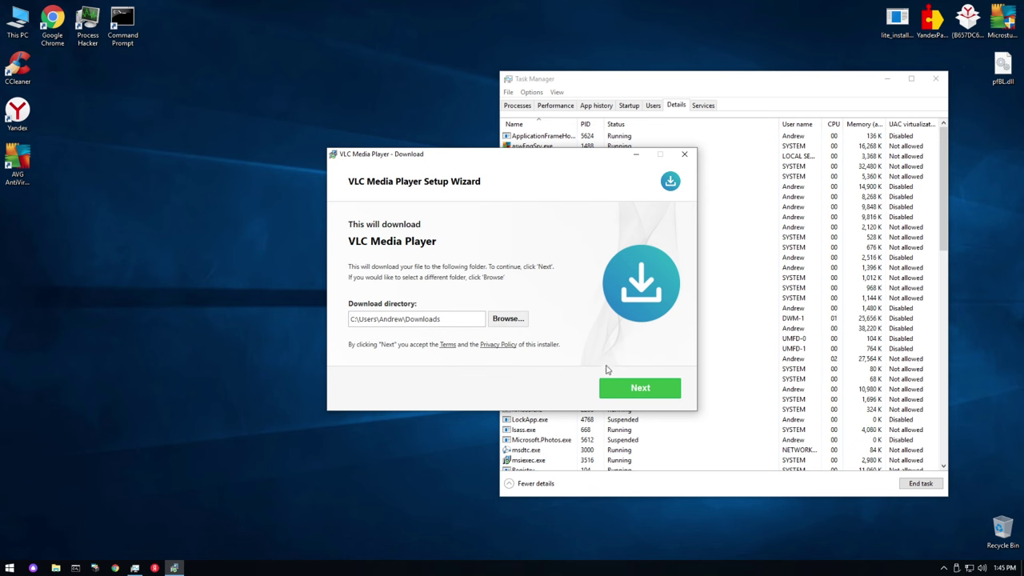
# Accept the download folder and the Opera and McAfee offers, then open the %temp% folder
pyautogui.click(614, 388)
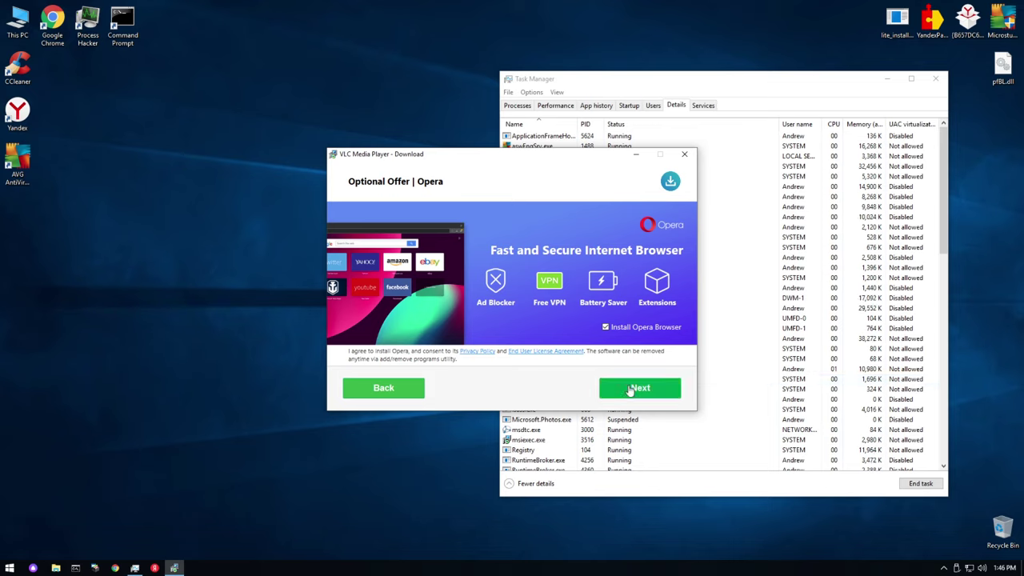
pyautogui.click(631, 390)
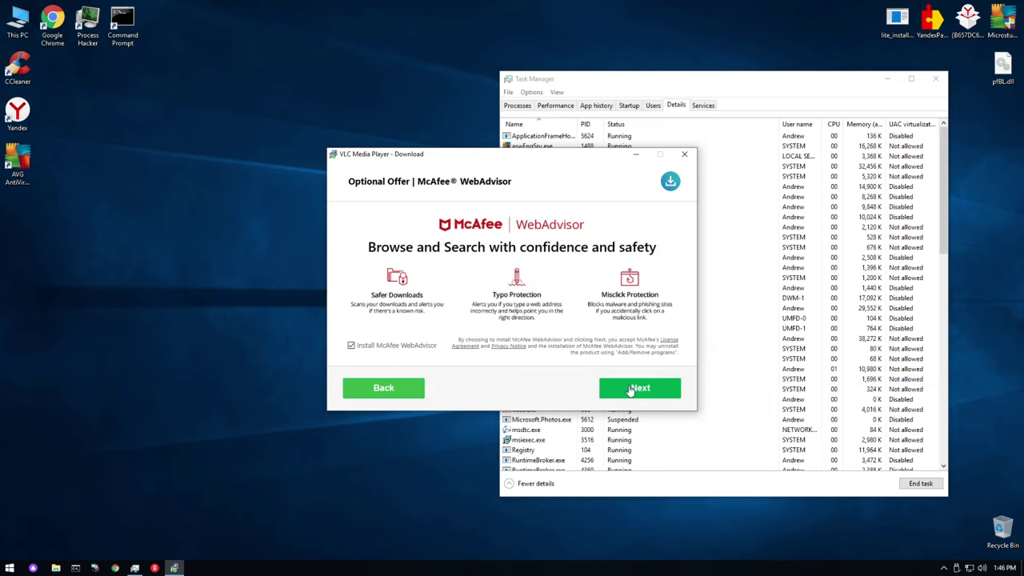
pyautogui.click(628, 389)
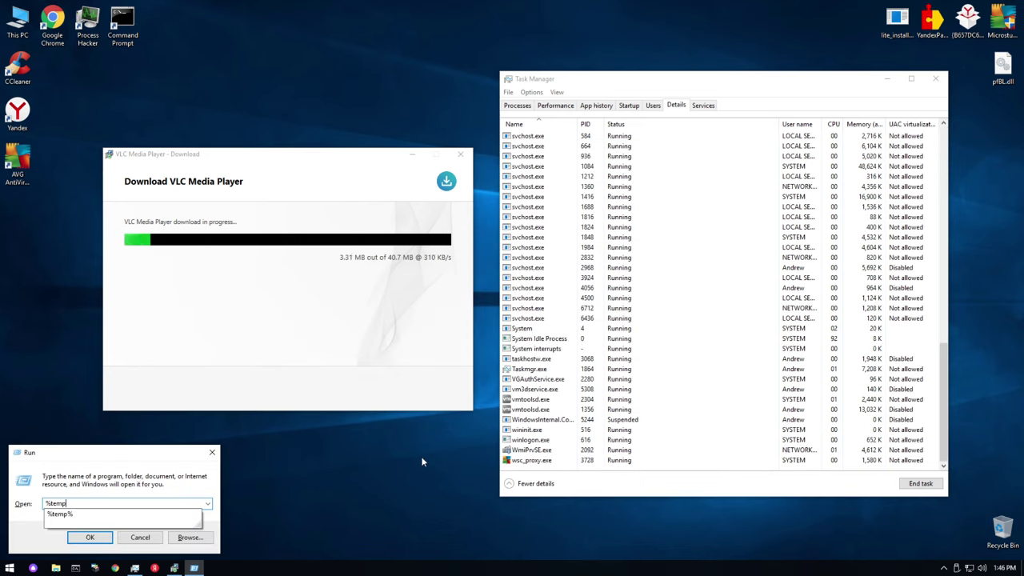
pyautogui.write('%temp')
pyautogui.press('Return')
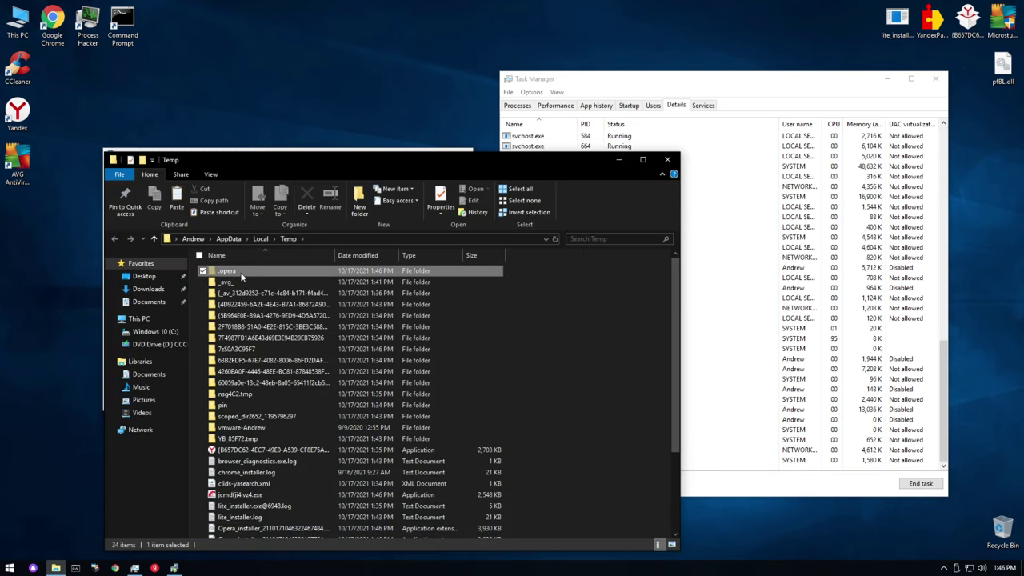
# Look inside the .opera > Opera Installer folder, then return to Temp
pyautogui.doubleClick(230, 272)
pyautogui.doubleClick(230, 272)
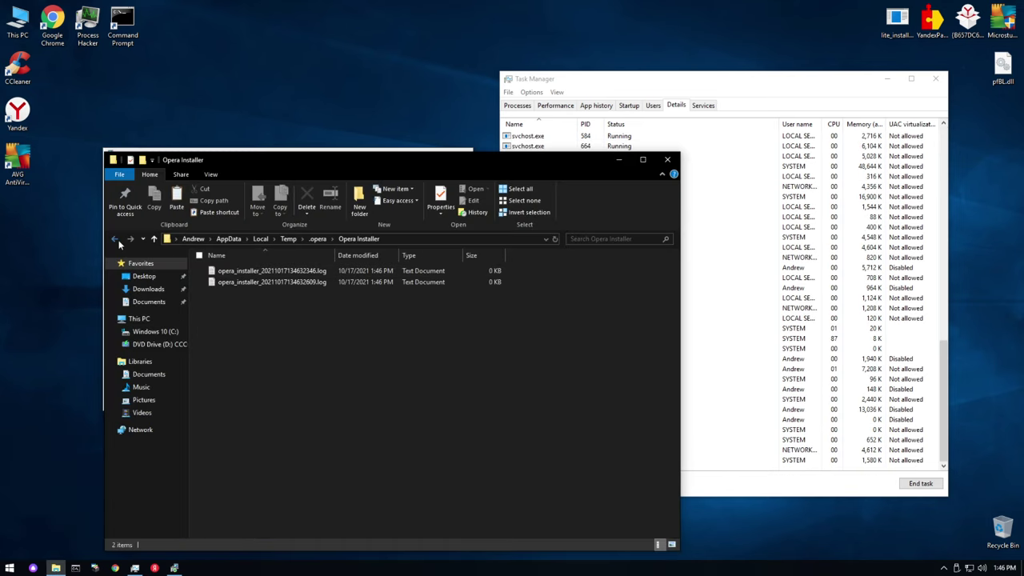
pyautogui.press('BackSpace')
pyautogui.press('BackSpace')
# Copy jcmdfji4.vz4.exe onto the desktop beside pfBL.dll and close the Temp window
pyautogui.moveTo(240, 495); pyautogui.dragTo(388, 61)
pyautogui.moveTo(16, 210); pyautogui.dragTo(969, 68)
pyautogui.scroll(-3, 277, 395)
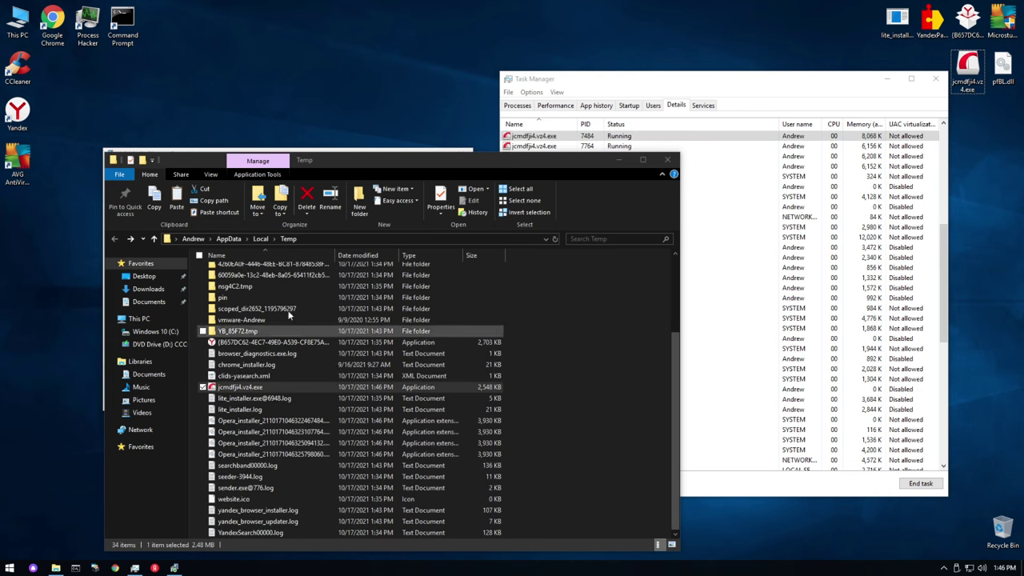
pyautogui.moveTo(325, 164); pyautogui.dragTo(304, 100)
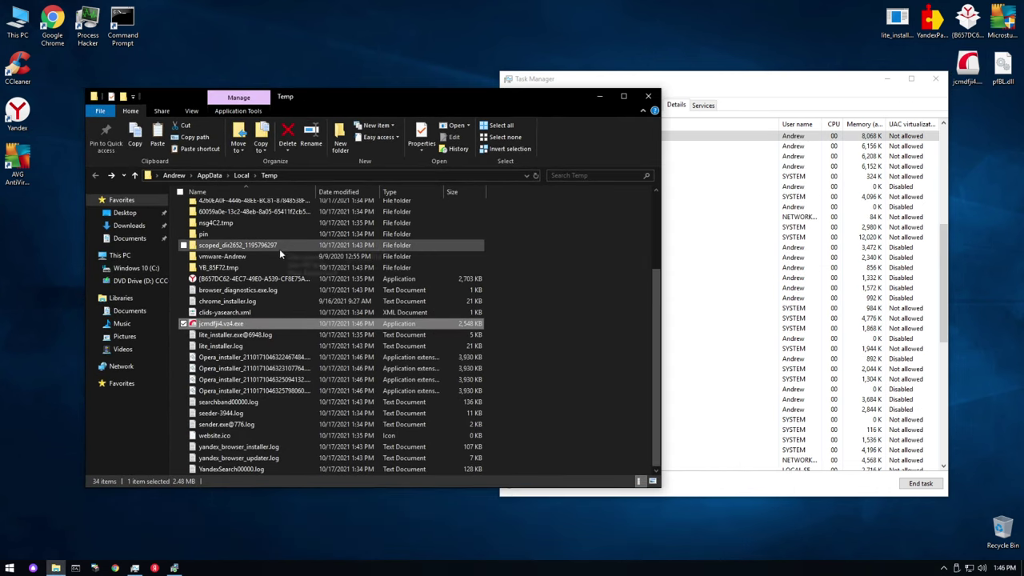
pyautogui.scroll(2, 279, 249)
pyautogui.hotkey('alt', 'F4')
pyautogui.scroll(7, 565, 281)
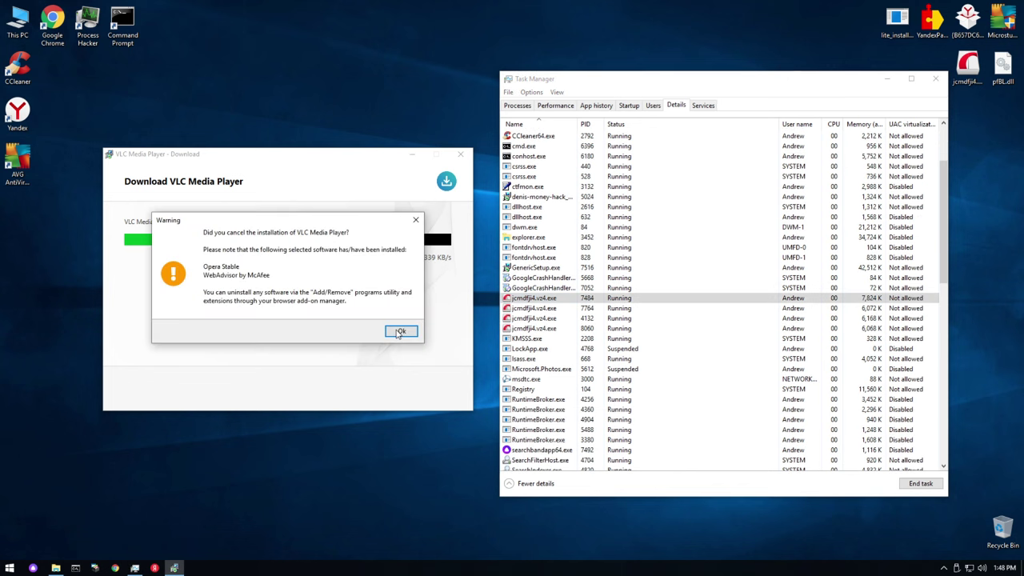
# Acknowledge with OK the warning about Opera Stable and WebAdvisor by McAfee, closing the downloader
pyautogui.click(395, 329)
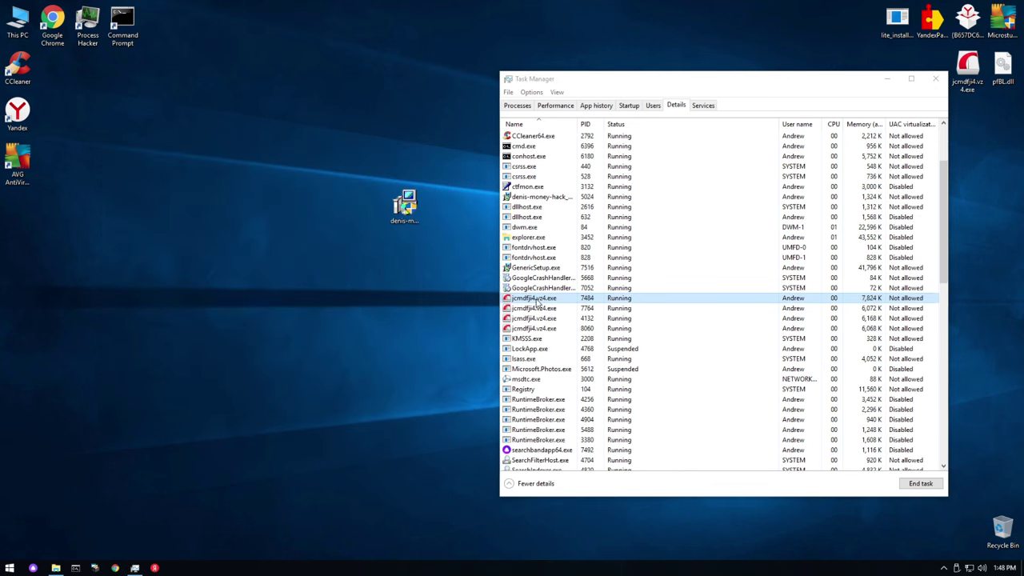
pyautogui.scroll(-15, 542, 299)
pyautogui.scroll(18, 542, 299)
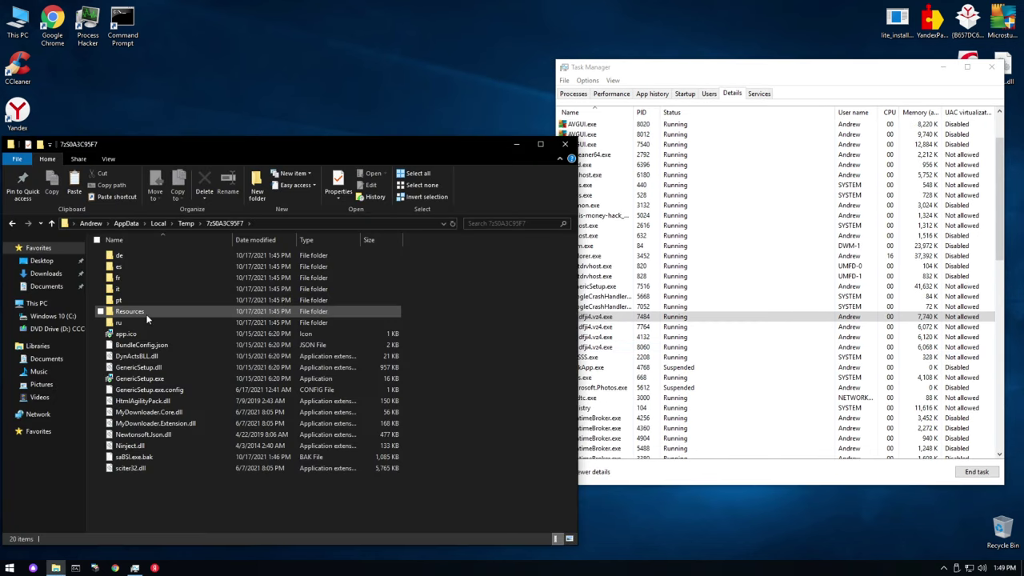
# Open the GUID-named Temp subfolder and drag sender.exe onto the desktop
pyautogui.doubleClick(148, 318)
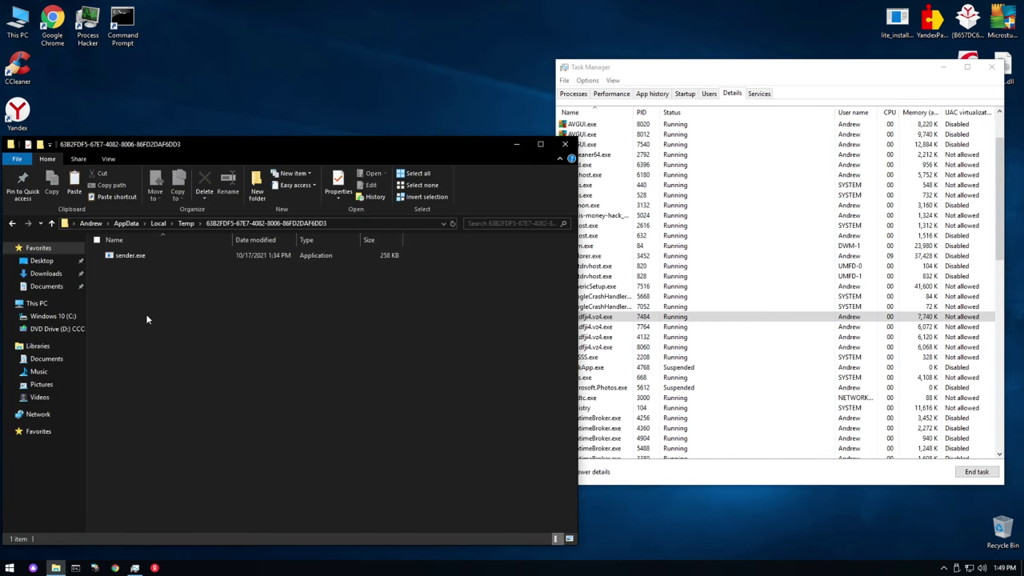
pyautogui.click(130, 255)
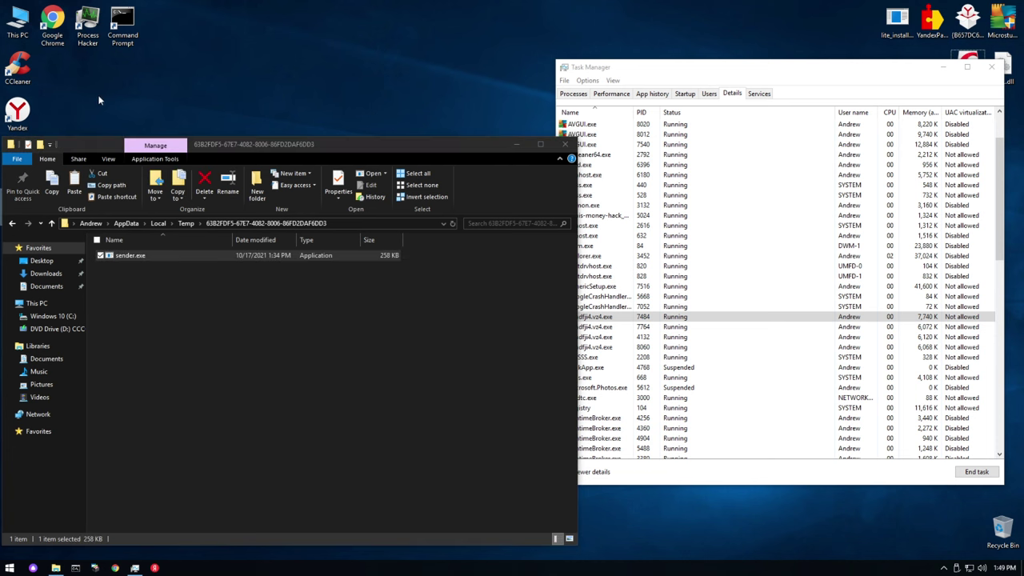
pyautogui.moveTo(91, 142); pyautogui.dragTo(99, 255)
pyautogui.moveTo(136, 367); pyautogui.dragTo(862, 25)
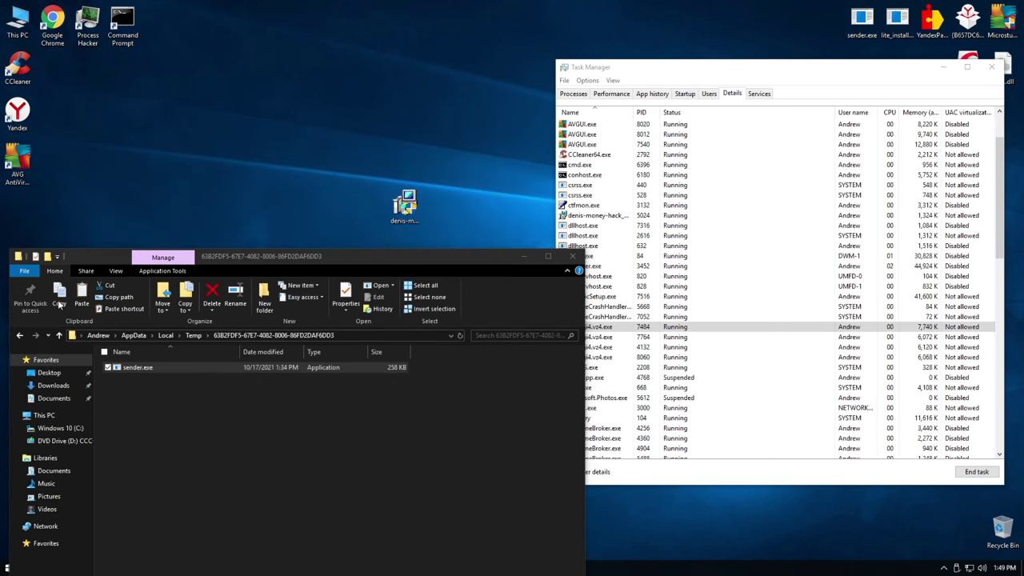
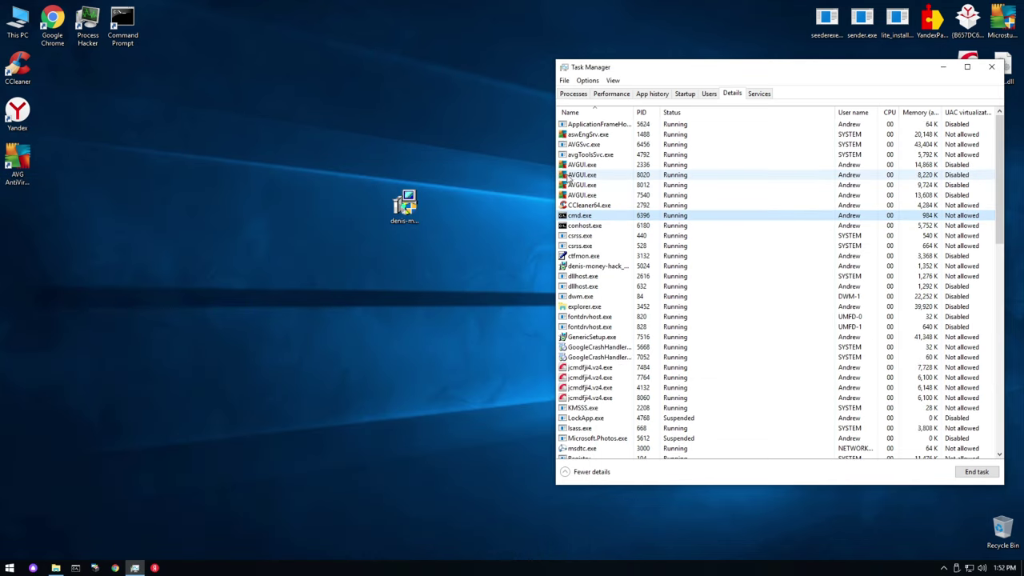
# Widen Task Manager, narrow the Status column, and add a wide Command line column to Details
pyautogui.moveTo(556, 176); pyautogui.dragTo(400, 200)
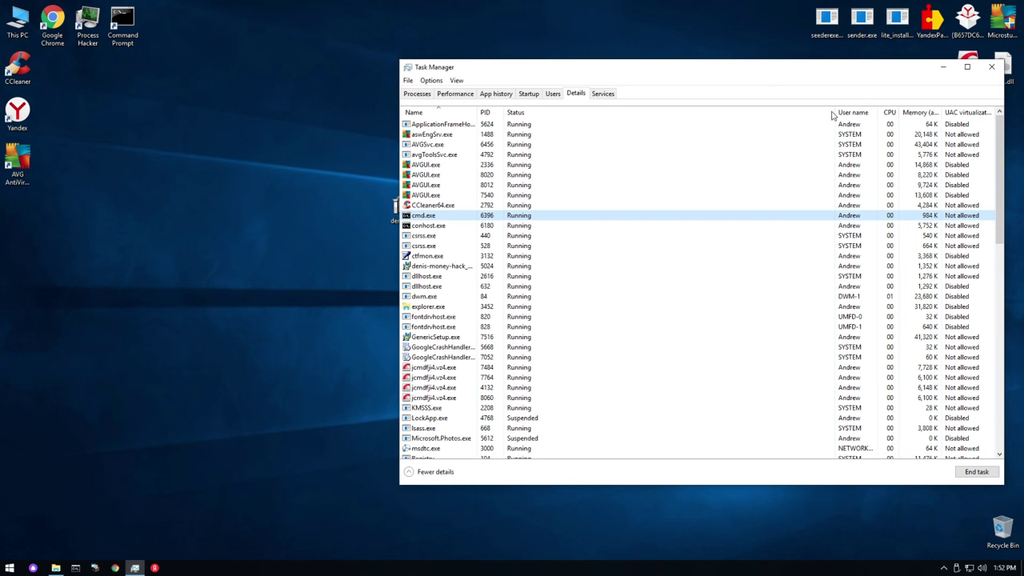
pyautogui.moveTo(821, 113); pyautogui.dragTo(540, 117)
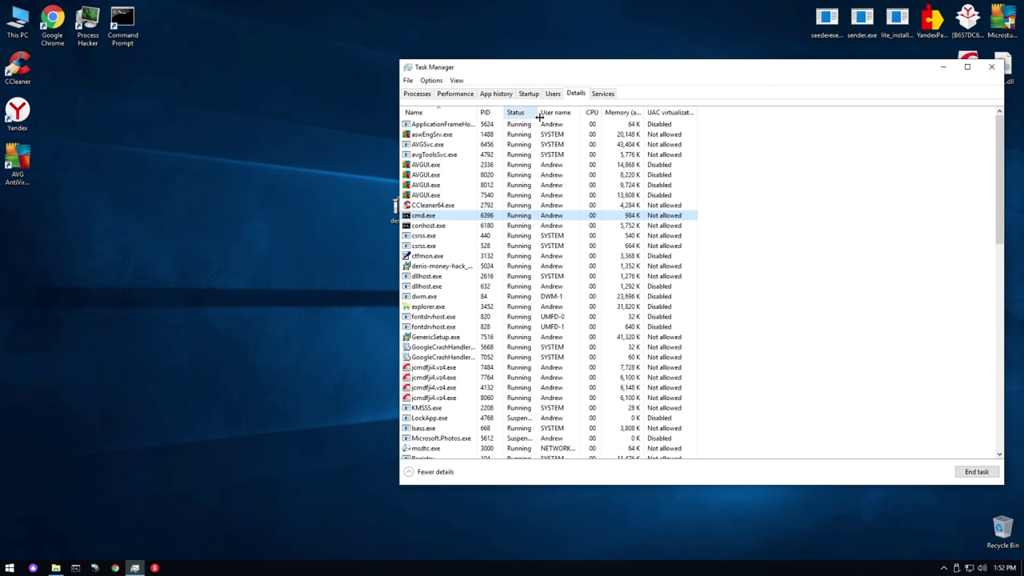
pyautogui.rightClick(709, 120)
pyautogui.click(742, 136)
pyautogui.scroll(-3, 504, 228)
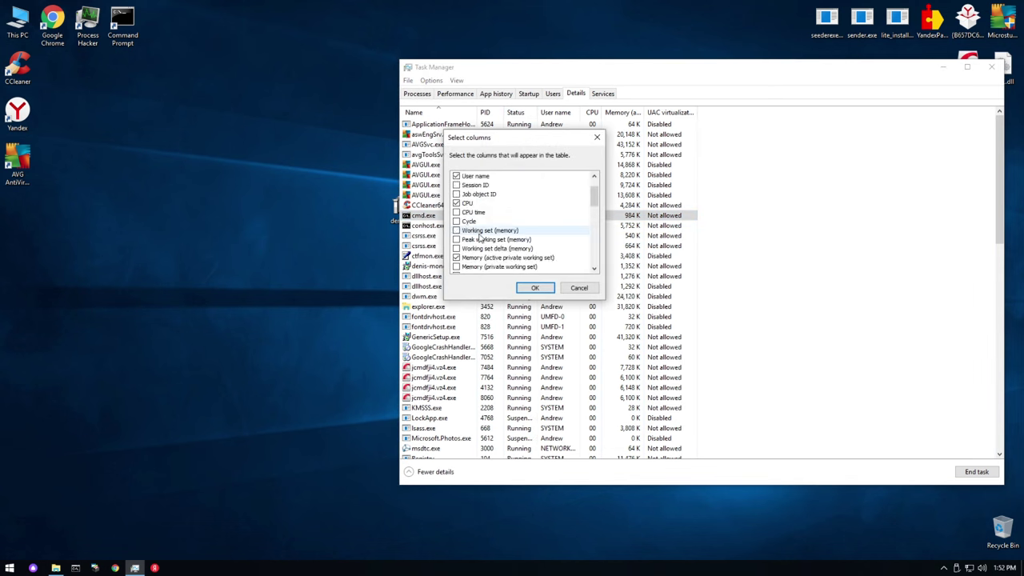
pyautogui.scroll(-6, 478, 226)
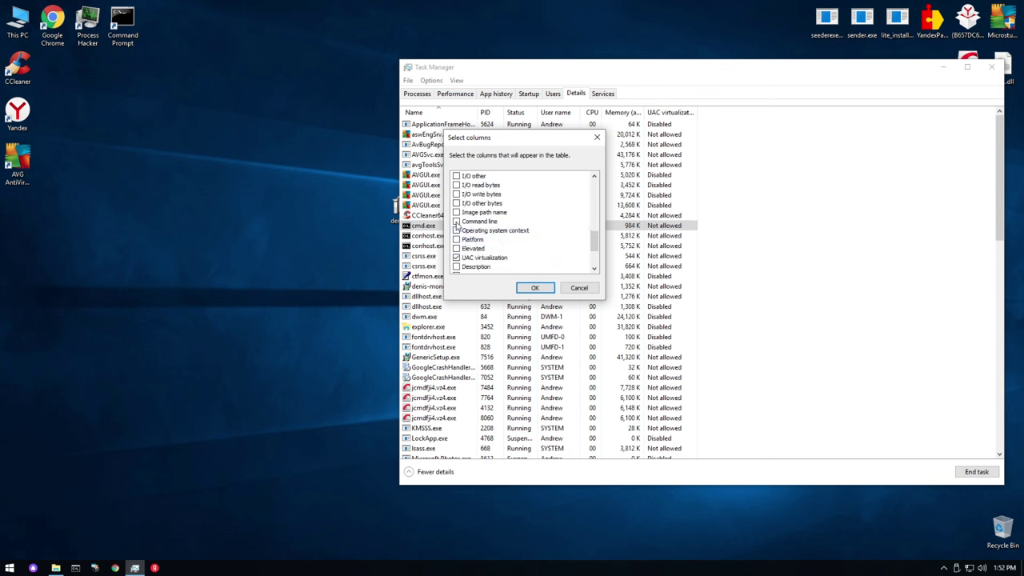
pyautogui.click(472, 222)
pyautogui.click(535, 288)
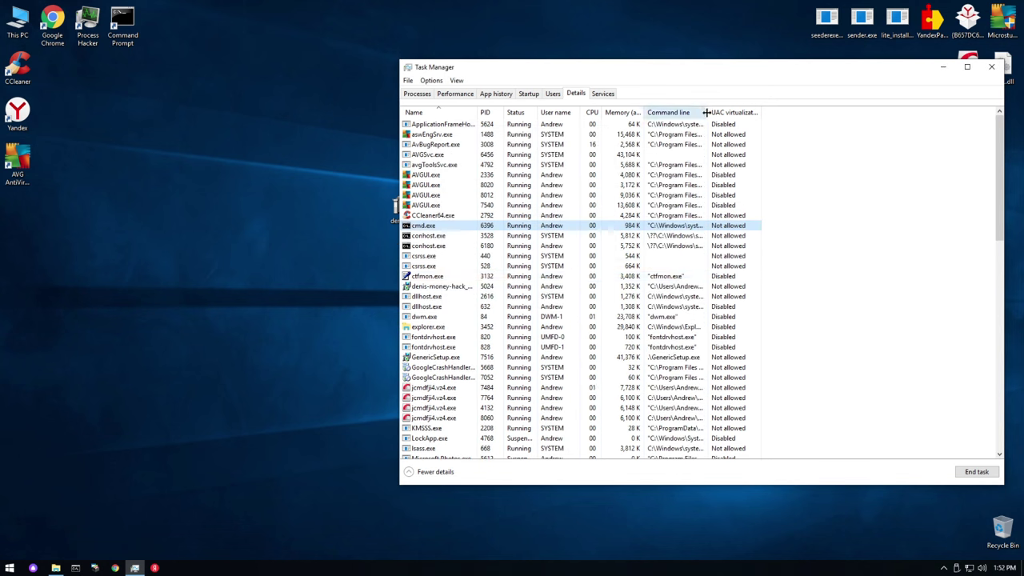
pyautogui.moveTo(709, 112); pyautogui.dragTo(992, 120)
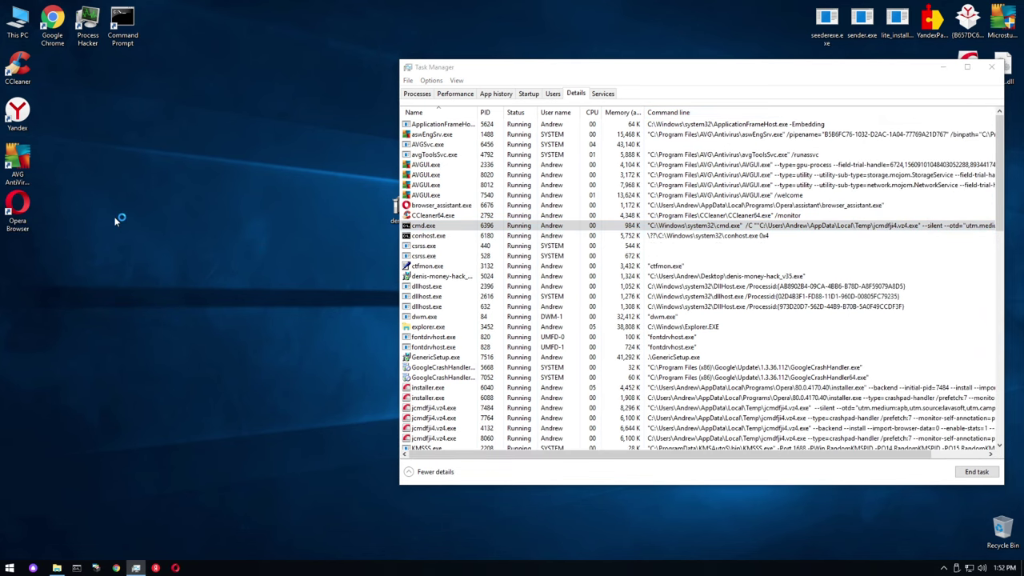
# Select the denis-money-hack process, then close Opera's Welcome tab and the Opera window
pyautogui.click(470, 297)
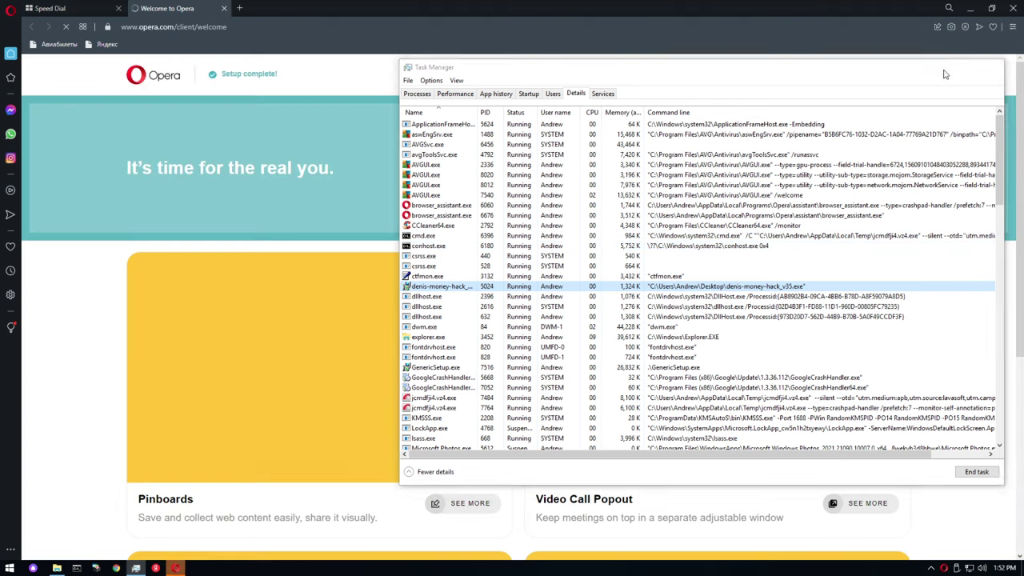
pyautogui.click(944, 69)
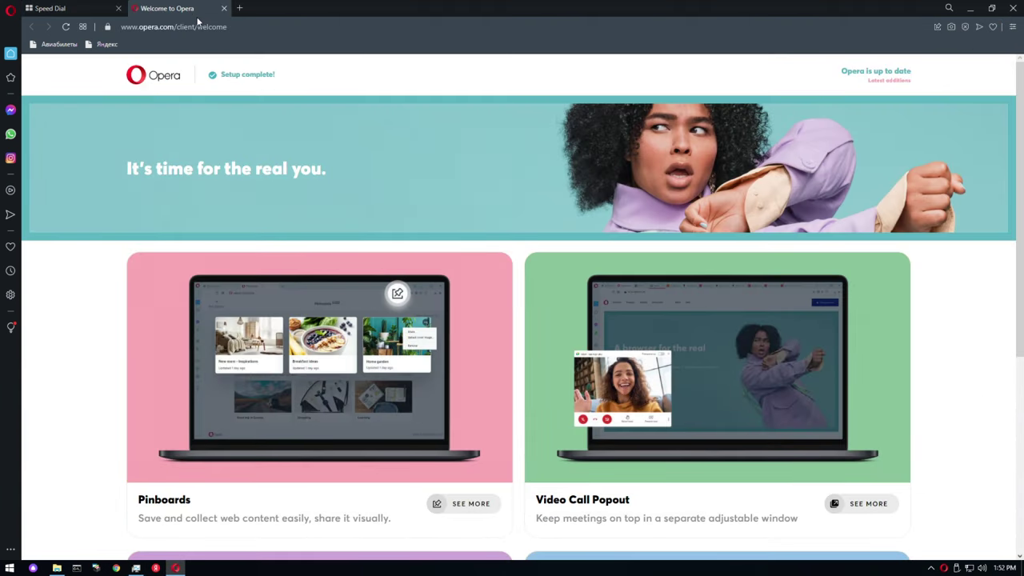
pyautogui.hotkey('ctrl', 'Tab')
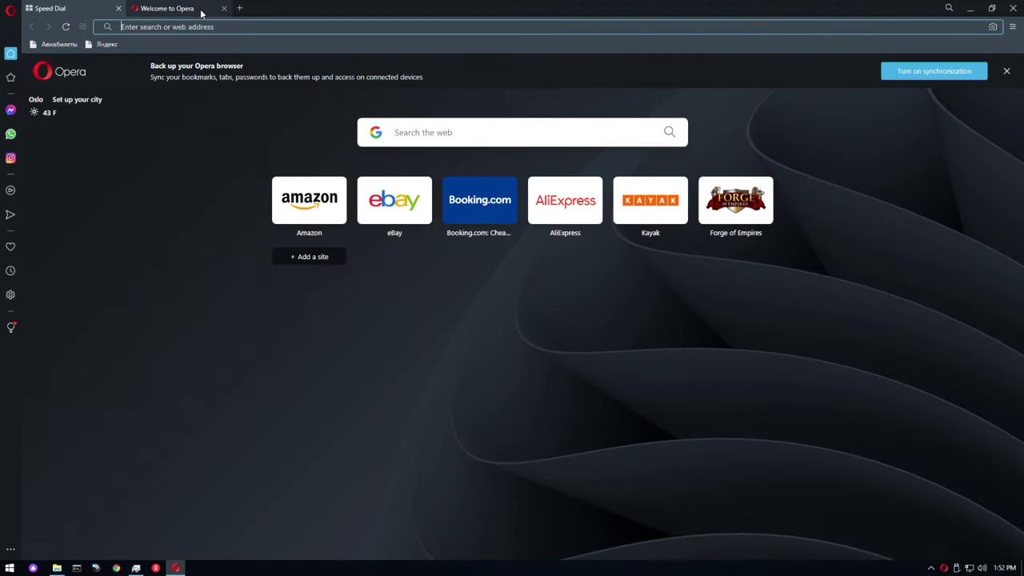
pyautogui.hotkey('ctrl', 'Tab')
pyautogui.click(223, 8)
pyautogui.hotkey('ctrl', 'w')
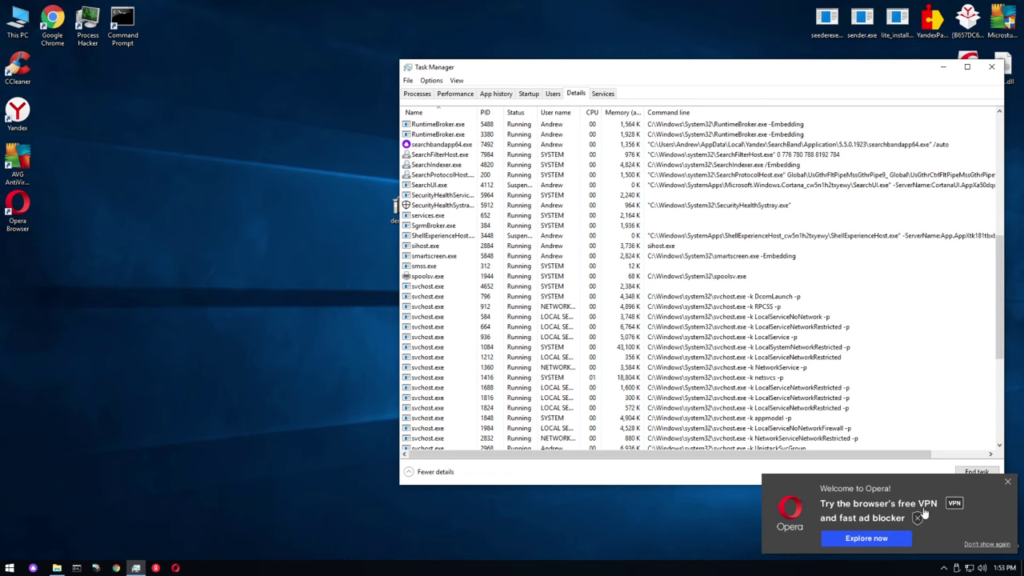
# Dismiss Opera's VPN promo, scroll through the process command lines, then launch Google Chrome
pyautogui.click(864, 539)
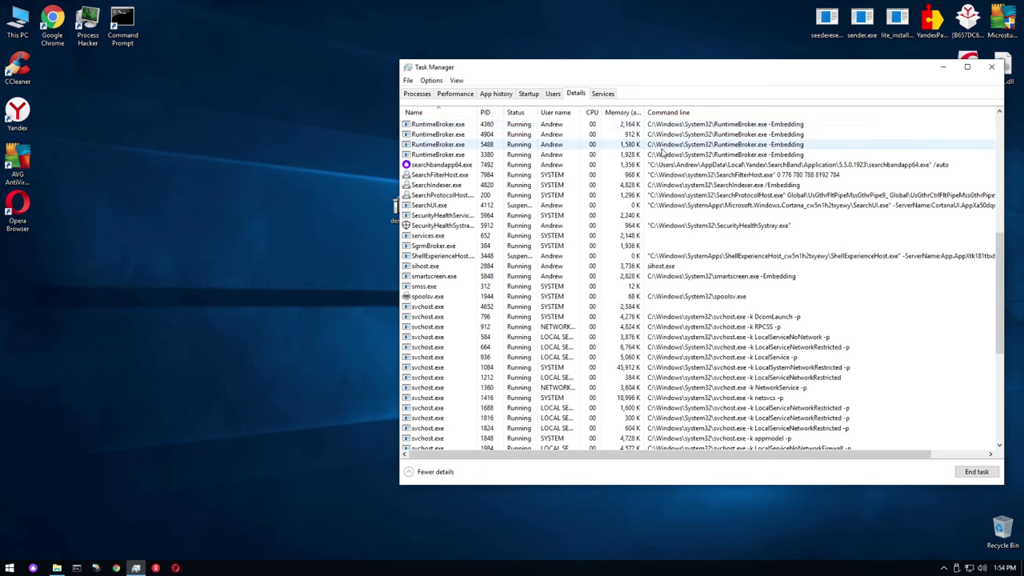
pyautogui.scroll(7, 500, 224)
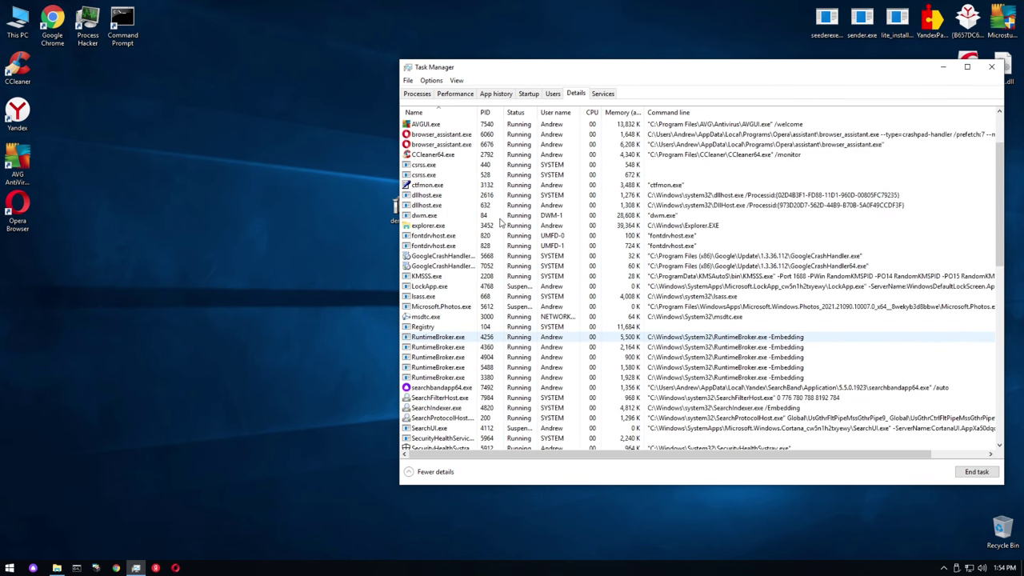
pyautogui.scroll(2, 500, 224)
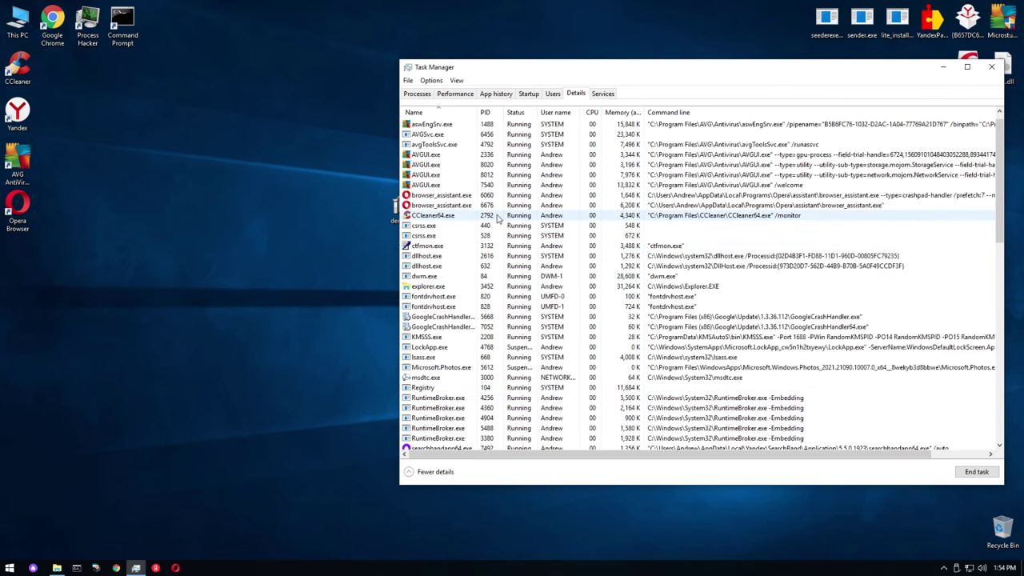
pyautogui.scroll(-8, 496, 212)
pyautogui.scroll(9, 488, 192)
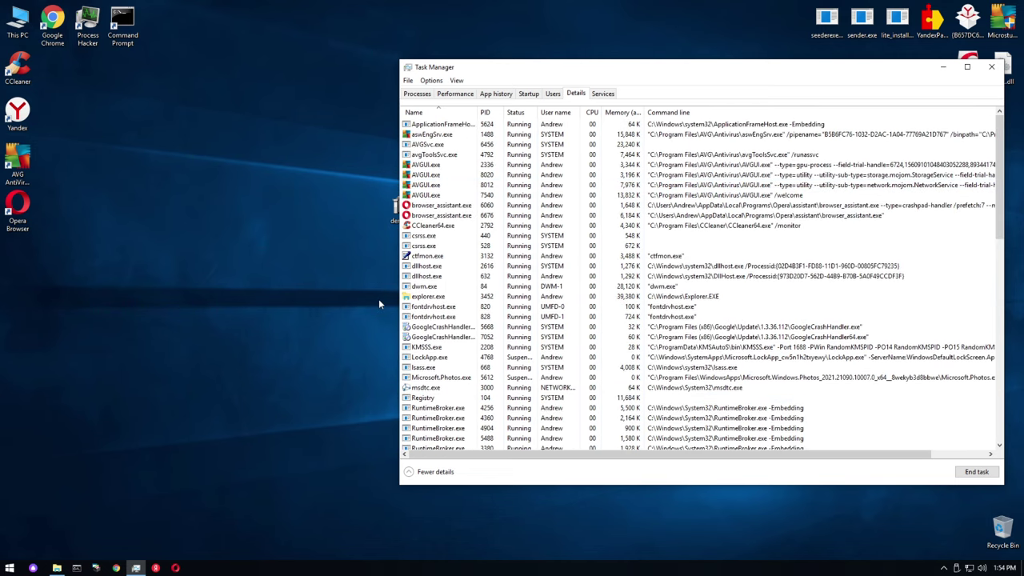
pyautogui.scroll(-6, 502, 344)
pyautogui.scroll(6, 501, 352)
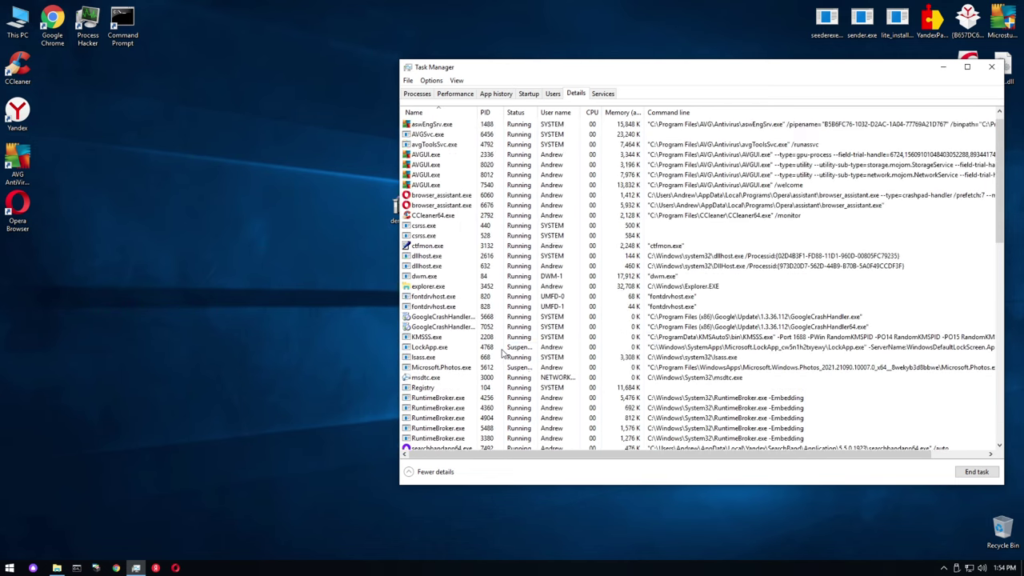
pyautogui.scroll(1, 502, 352)
pyautogui.click(100, 350)
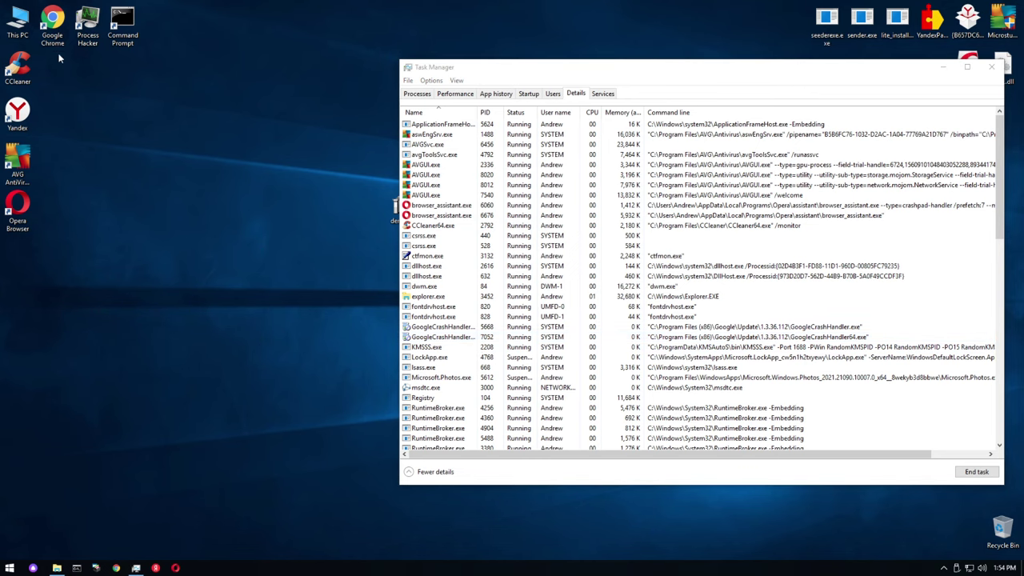
pyautogui.doubleClick(52, 28)
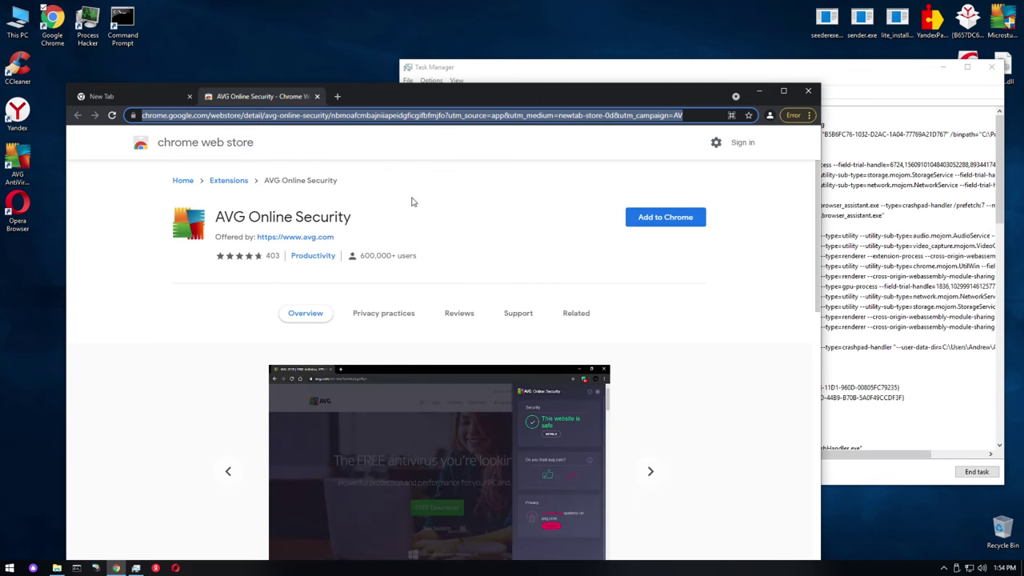
# Try adding AVG Online Security, search 'mcafee web' for McAfee WebAdvisor, and minimise Chrome
pyautogui.click(637, 229)
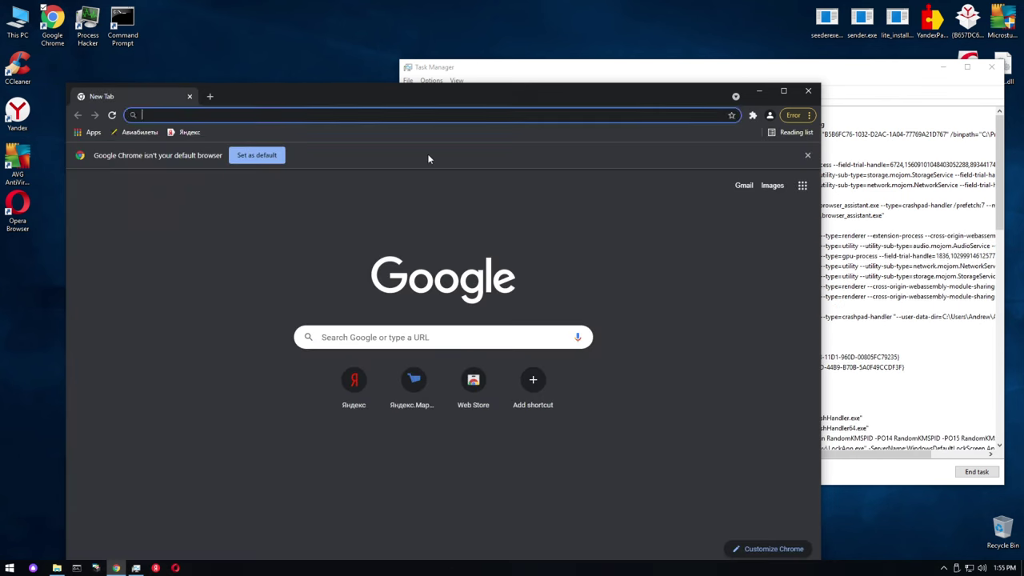
pyautogui.write('mcafee web')
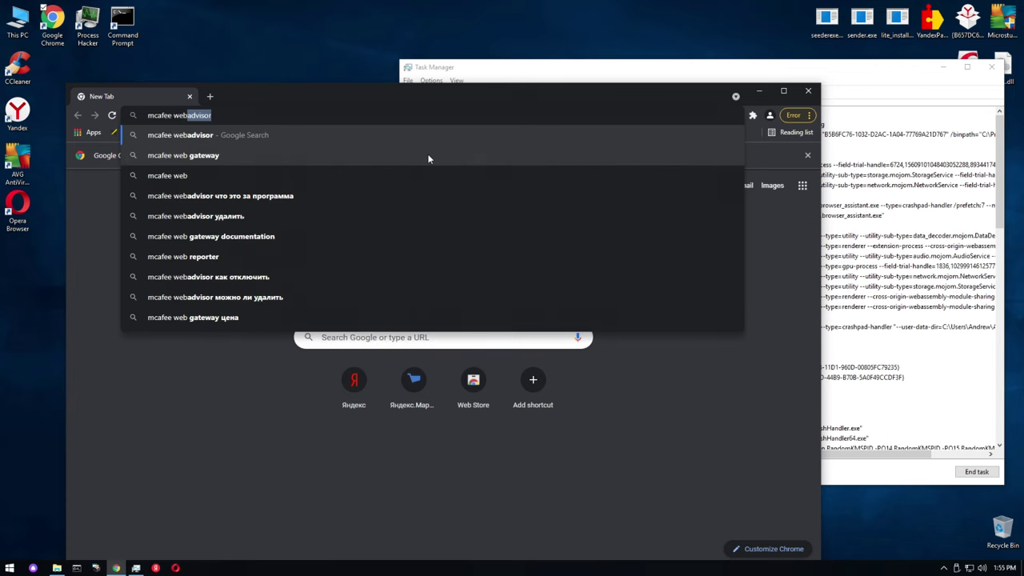
pyautogui.press('Return')
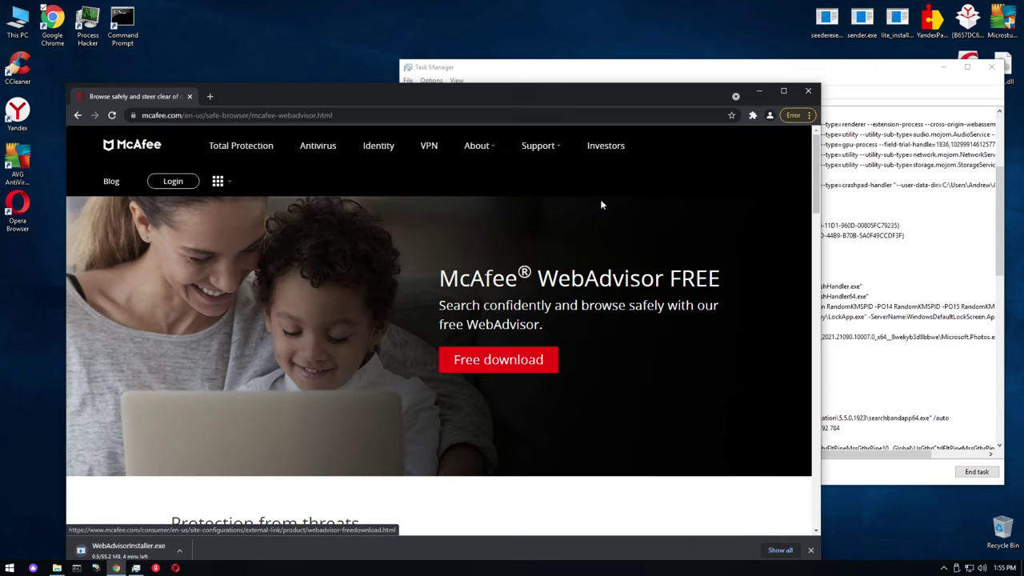
pyautogui.click(759, 90)
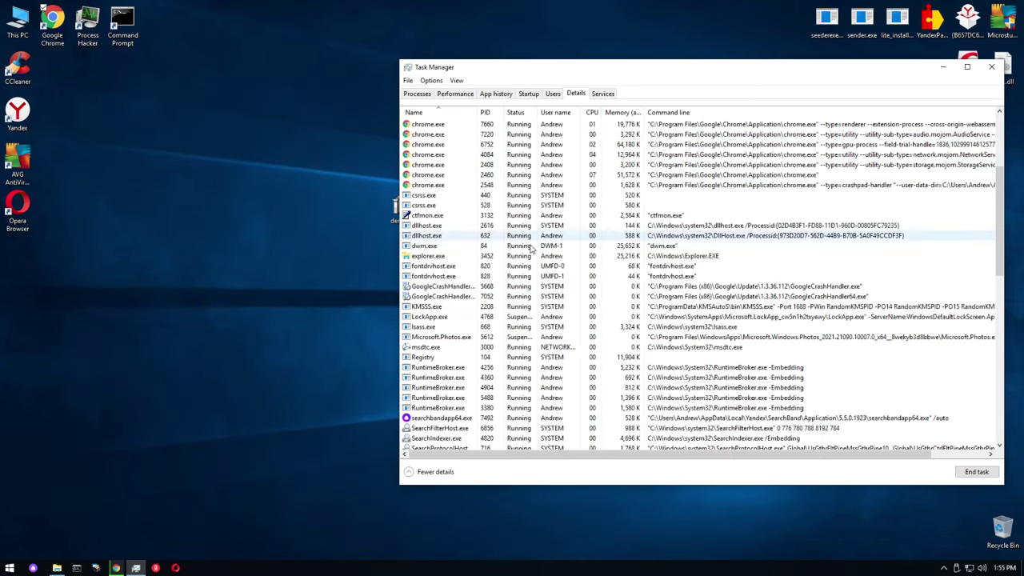
# Scroll to the end of the process list, toggle Chrome, and relaunch denis-money-hack_v35.exe
pyautogui.scroll(6, 560, 240)
pyautogui.scroll(-7, 521, 258)
pyautogui.scroll(-20, 521, 258)
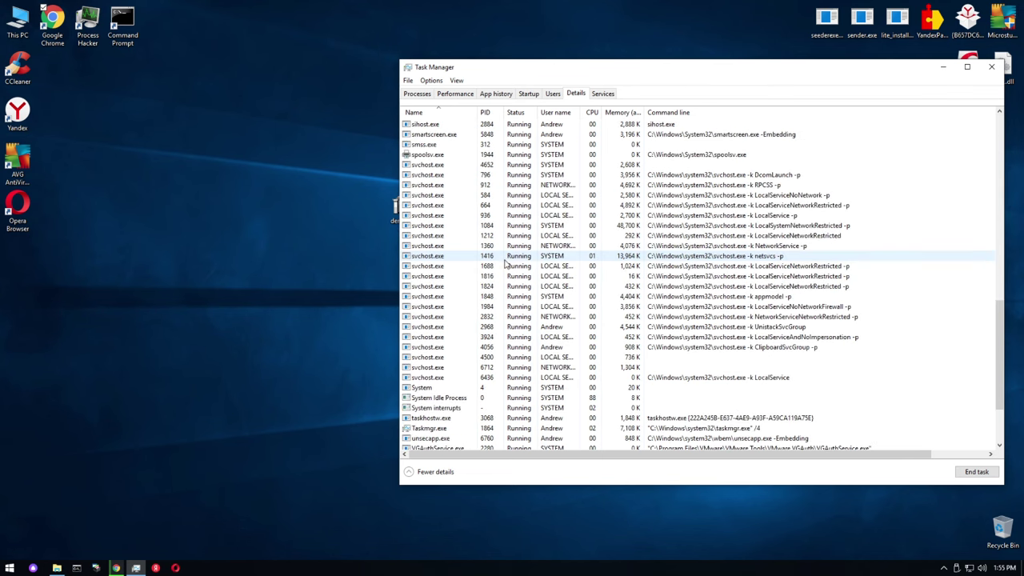
pyautogui.click(129, 567)
pyautogui.click(129, 566)
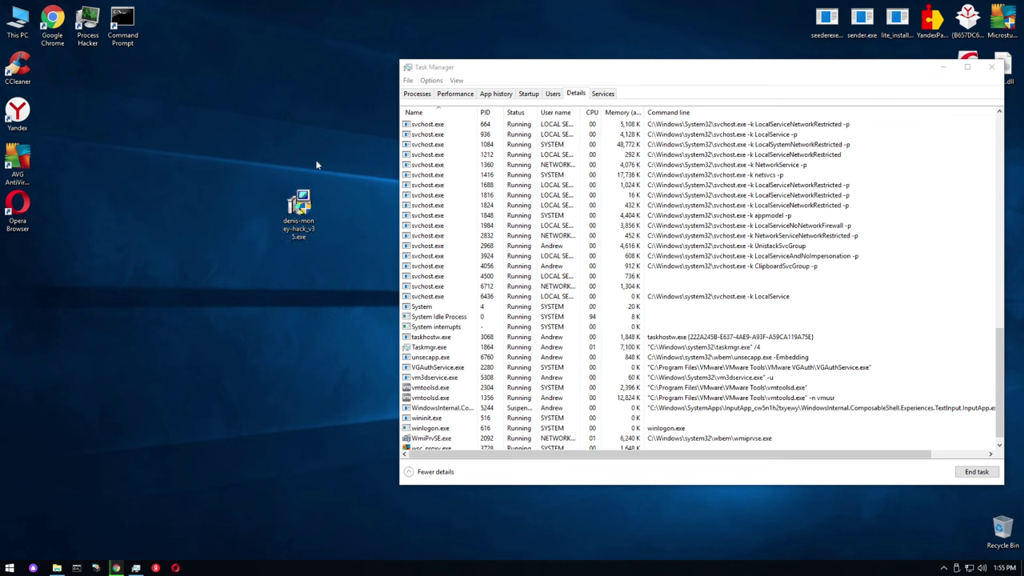
pyautogui.doubleClick(299, 207)
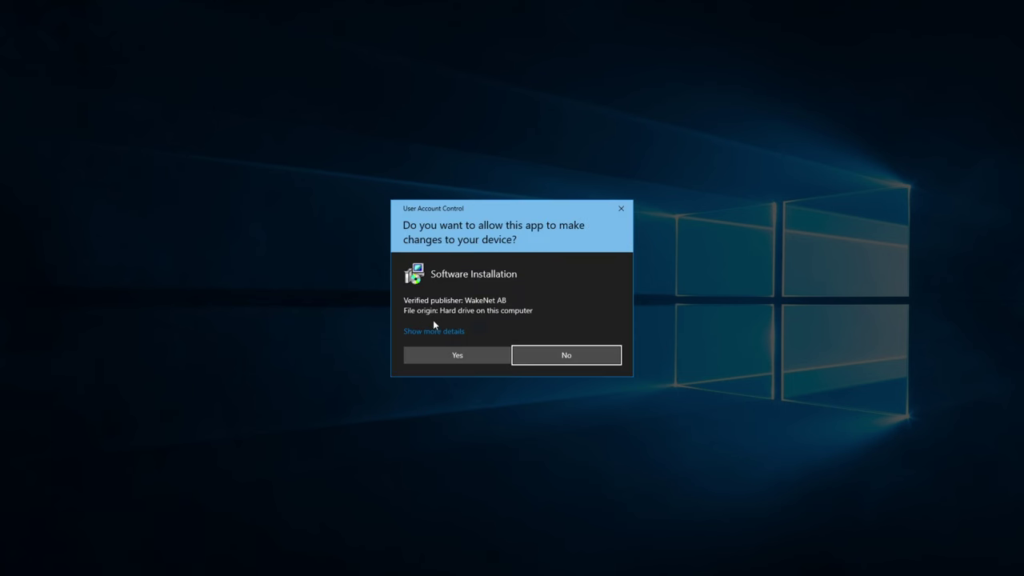
# Approve the installer, keep the download folder, accept Avast, and install McAfee WebAdvisor
pyautogui.click(432, 356)
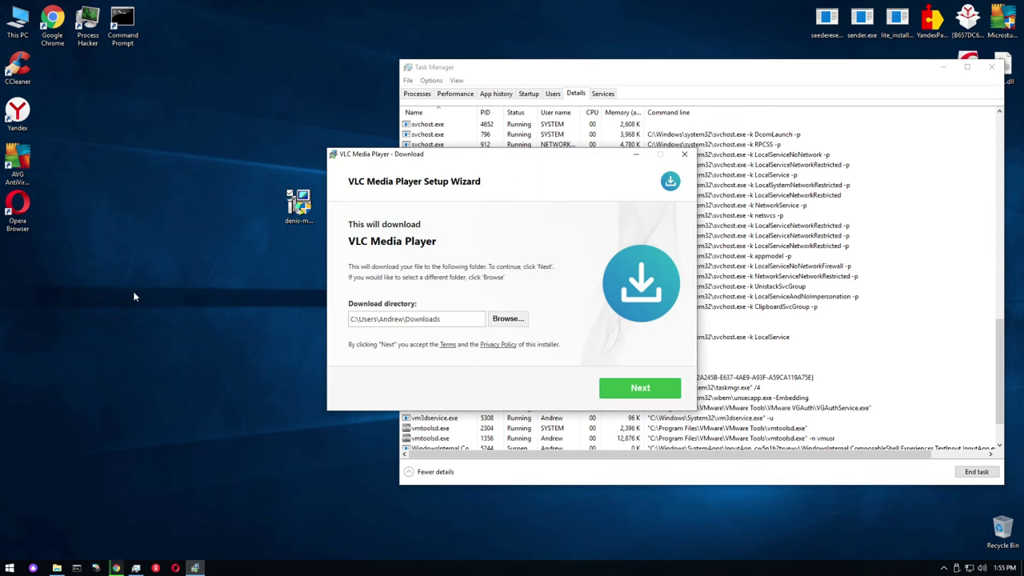
pyautogui.click(618, 388)
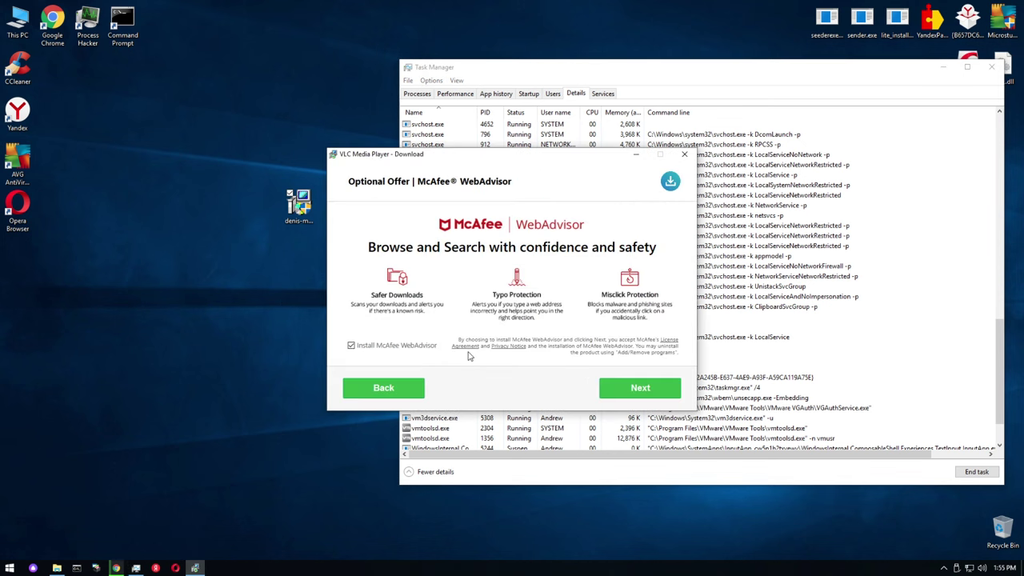
pyautogui.click(620, 389)
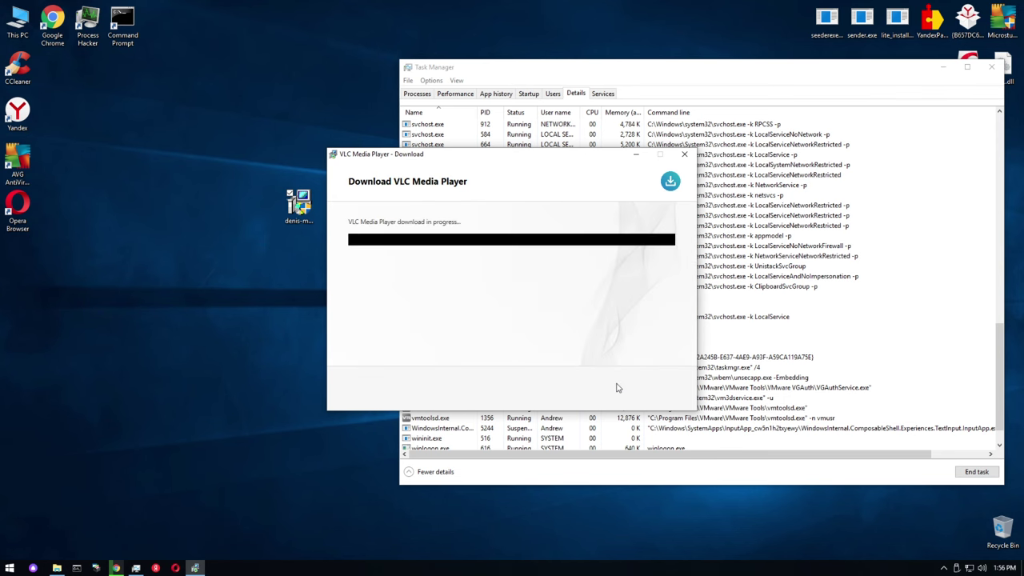
pyautogui.click(617, 389)
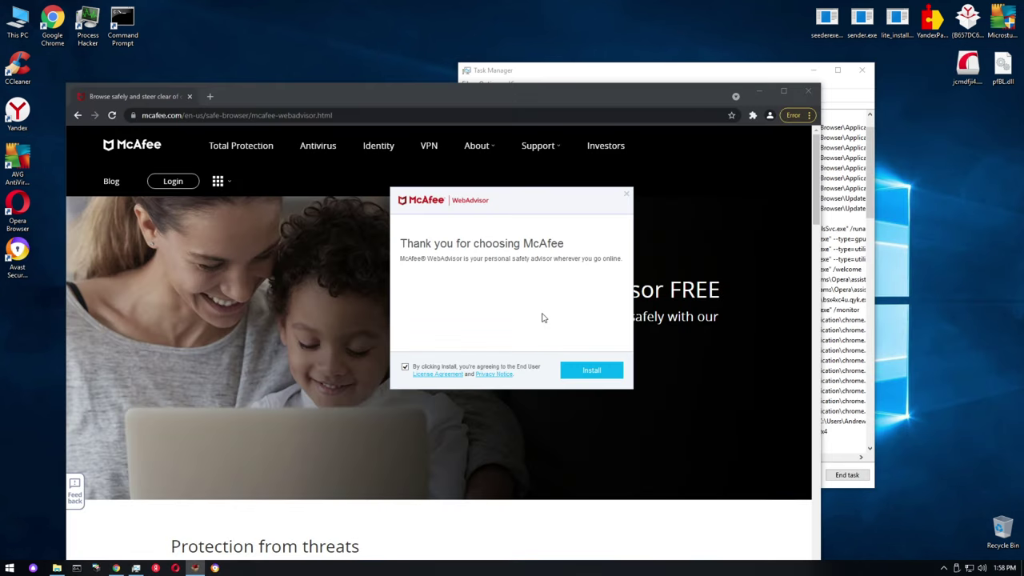
pyautogui.click(579, 368)
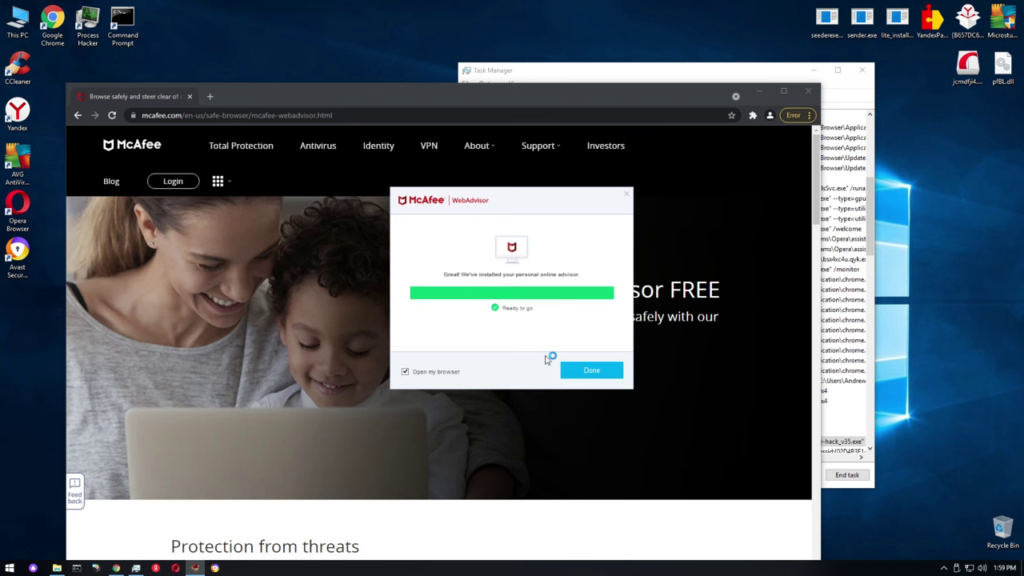
pyautogui.click(588, 371)
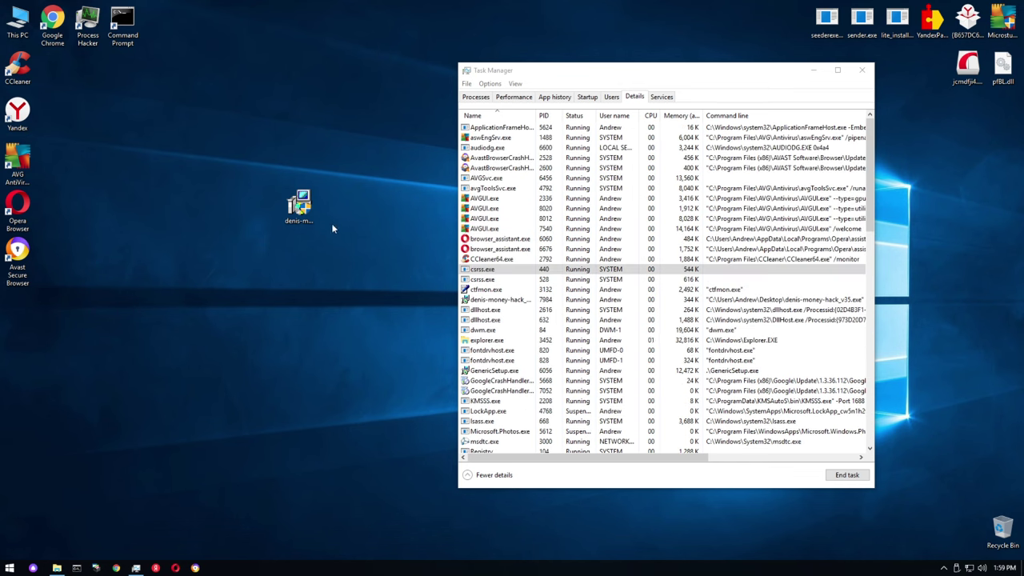
# Rerun the money-hack installer, approve it, and accept the Atom and Adaware Web Companion offers
pyautogui.doubleClick(290, 206)
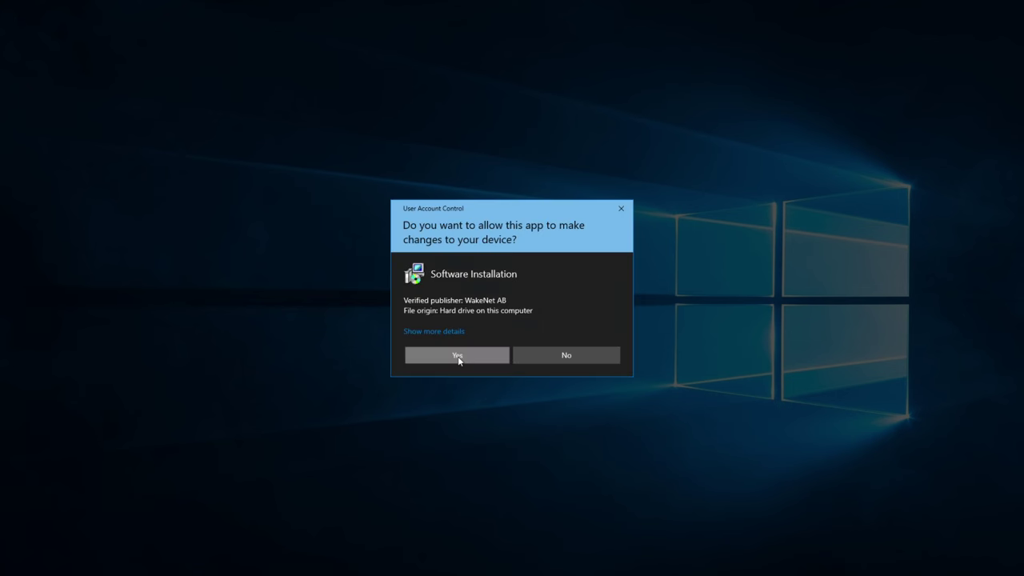
pyautogui.click(458, 357)
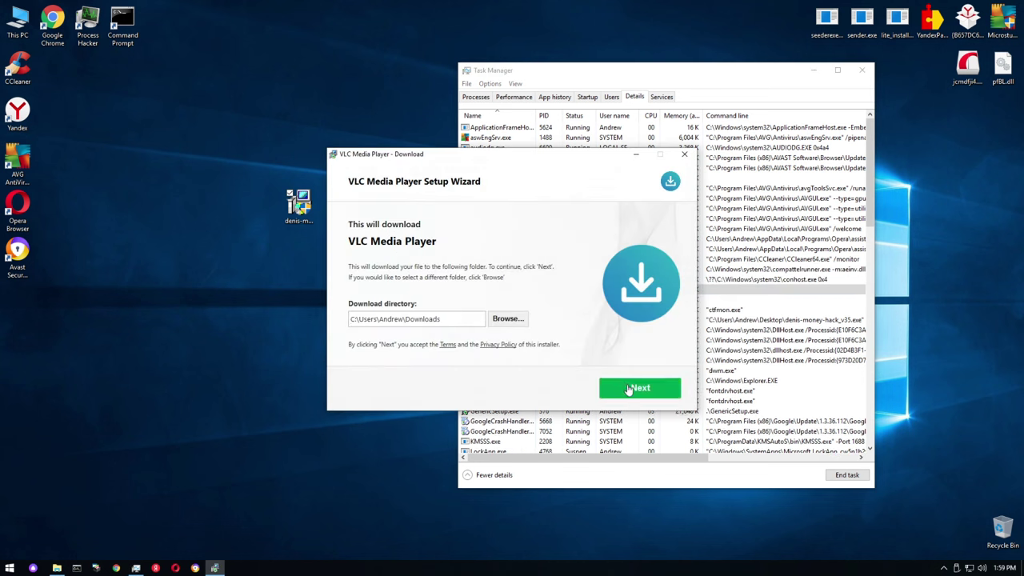
pyautogui.click(633, 388)
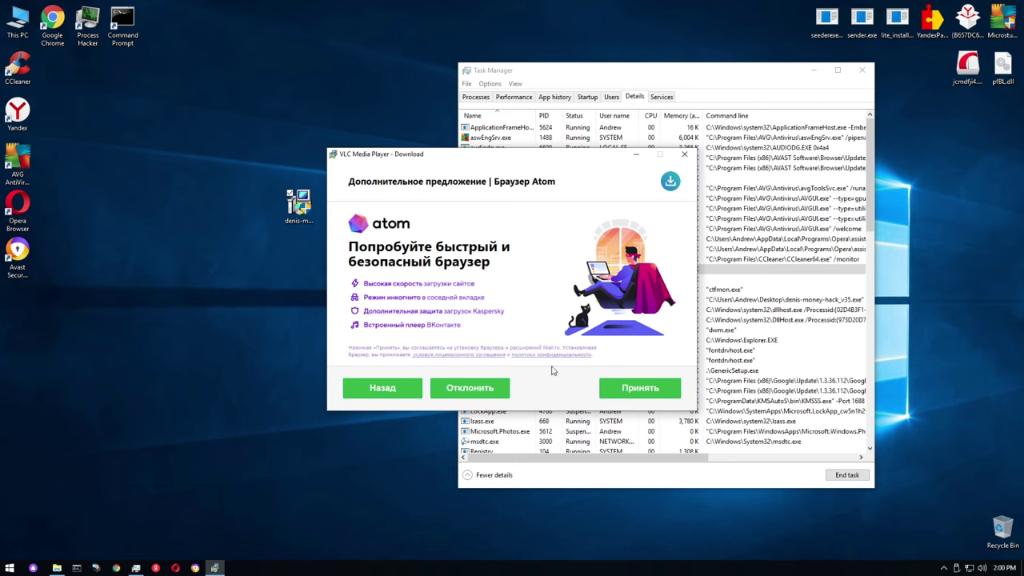
pyautogui.click(624, 391)
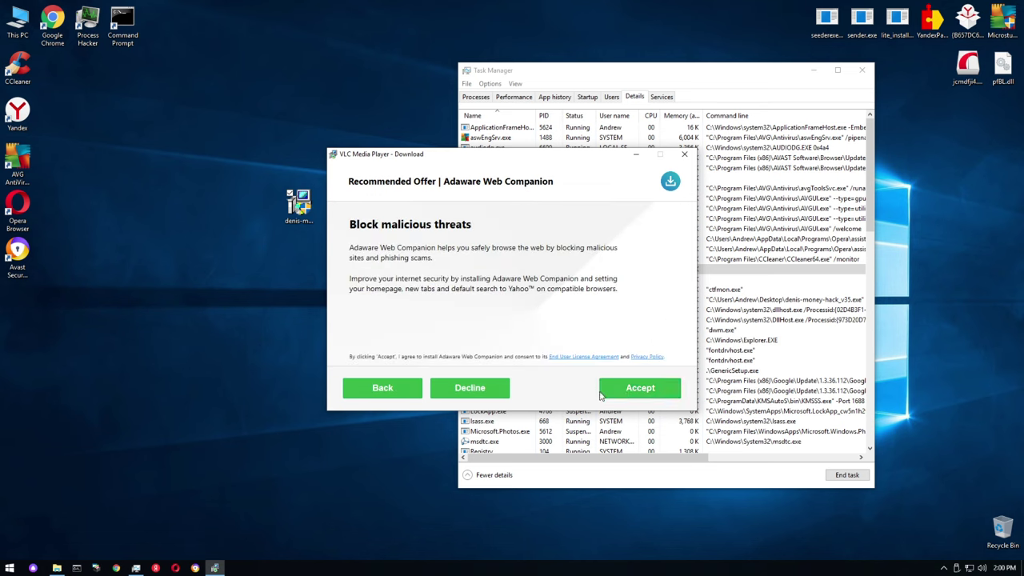
pyautogui.click(626, 395)
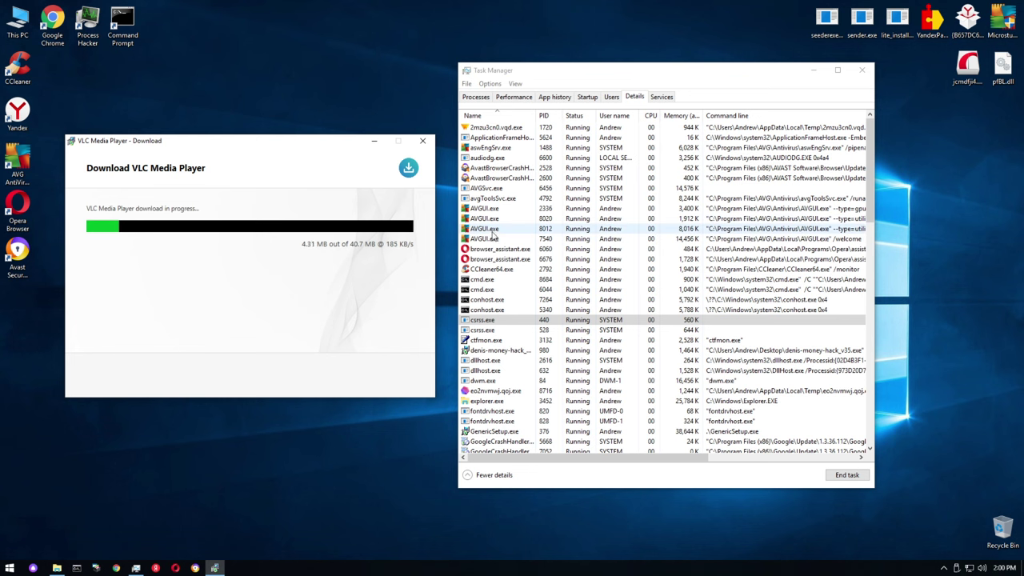
# Locate and select the loader.exe process in Task Manager
pyautogui.scroll(-5, 494, 248)
pyautogui.click(484, 320)
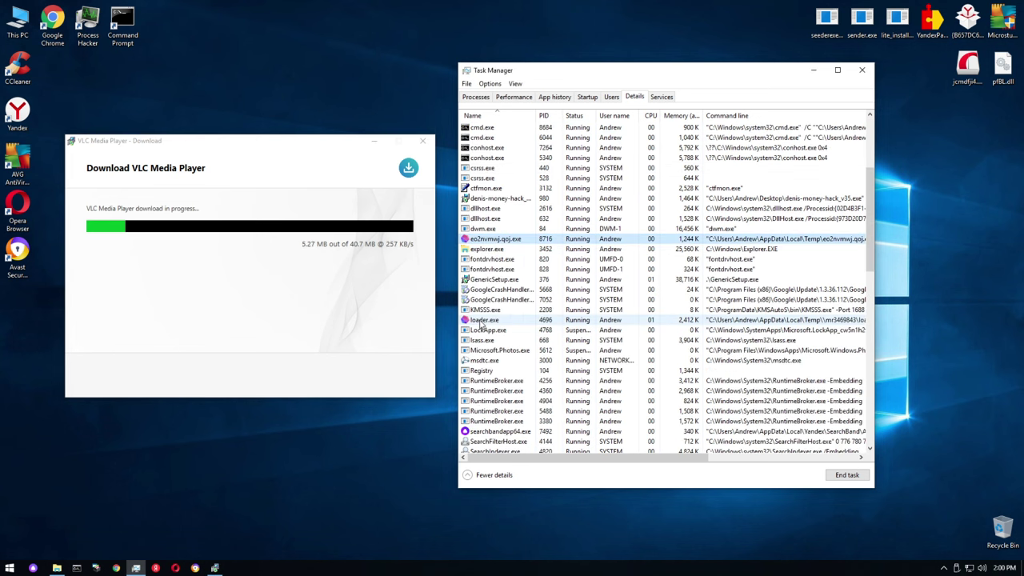
pyautogui.press('super+r')
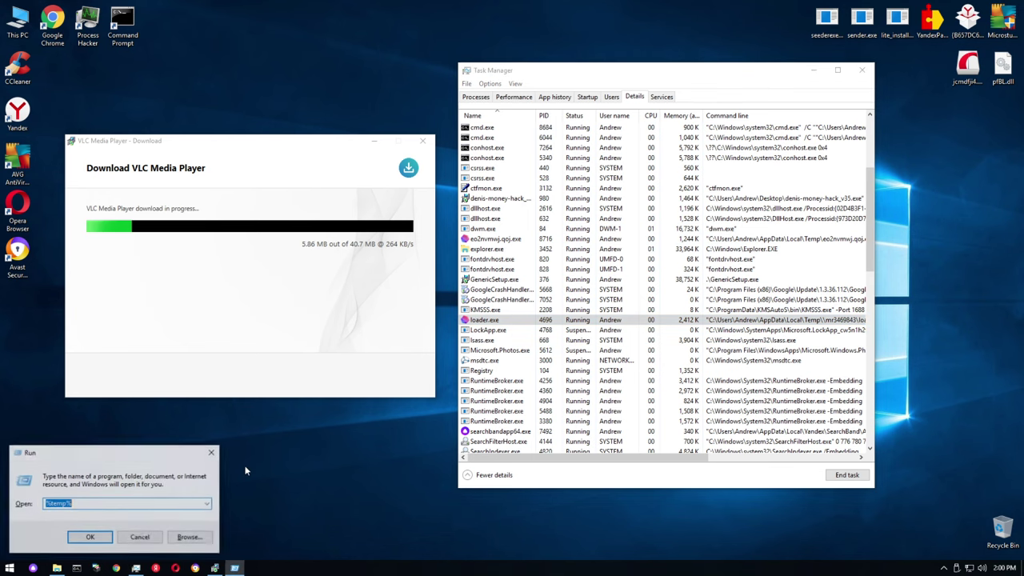
# Open %temp% and inspect the _av_ folder and the first GUID-named subfolder
pyautogui.write('%temp%')
pyautogui.press('Return')
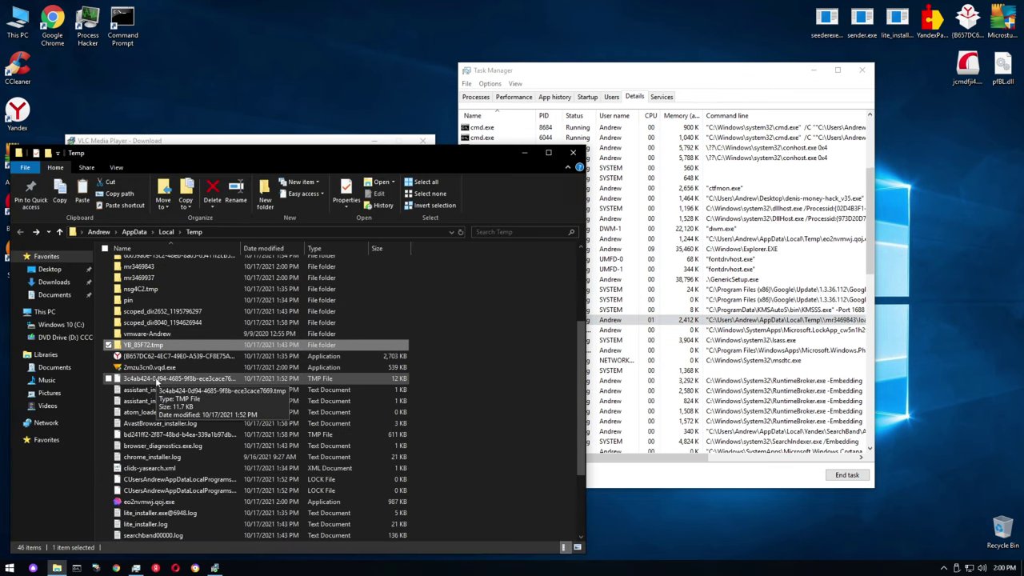
pyautogui.doubleClick(147, 287)
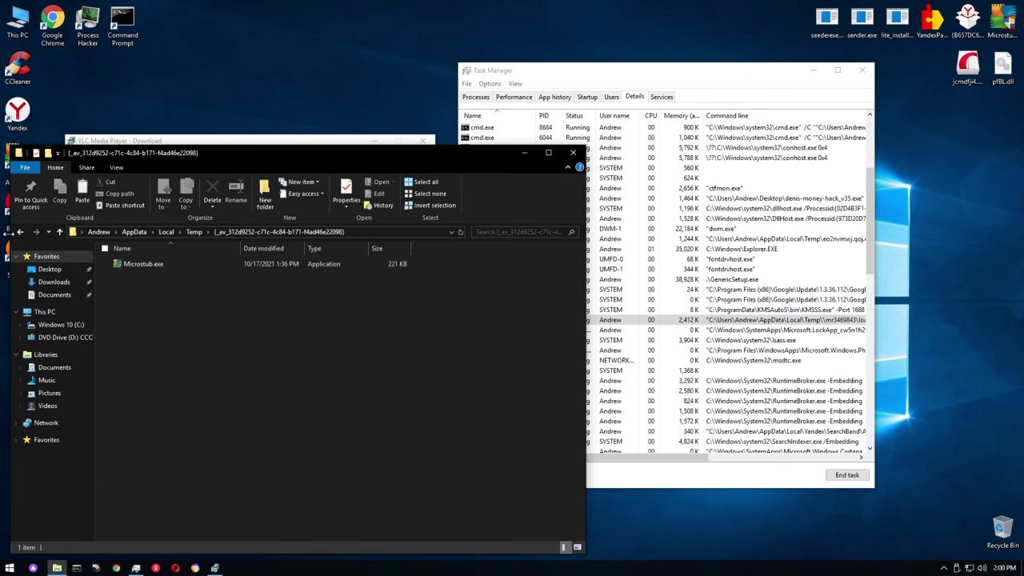
pyautogui.click(21, 232)
pyautogui.press('Down')
pyautogui.press('Return')
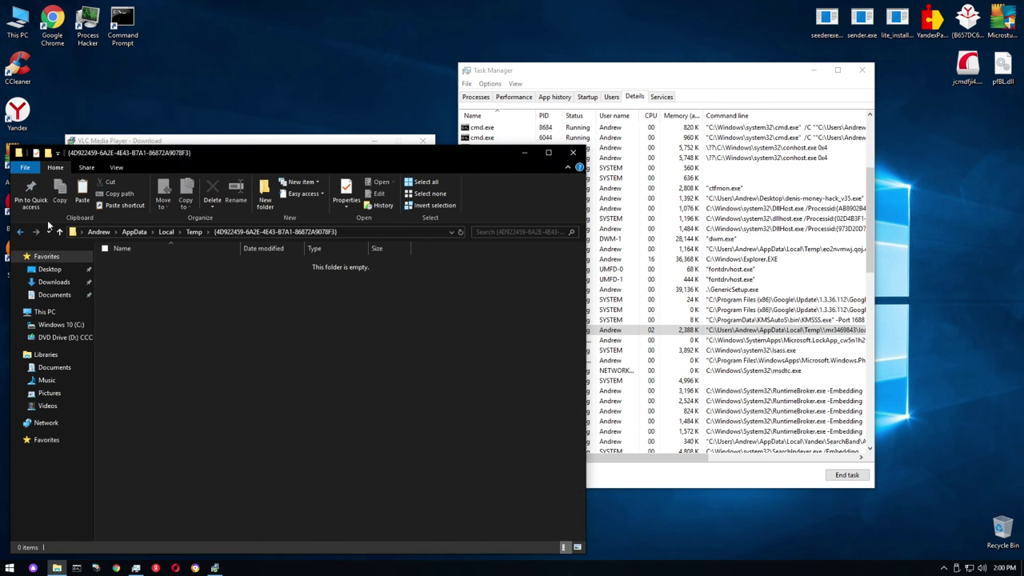
pyautogui.click(21, 232)
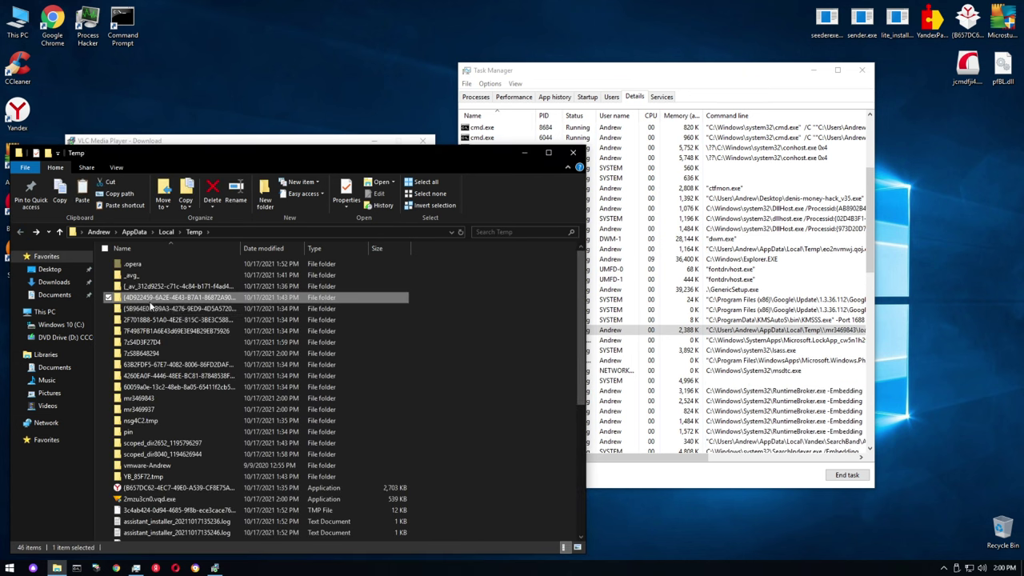
# Check the remaining Temp subfolders, including lite_installer.exe's, then select eo2nvmwj.qoj.exe
pyautogui.press('Return')
pyautogui.click(20, 232)
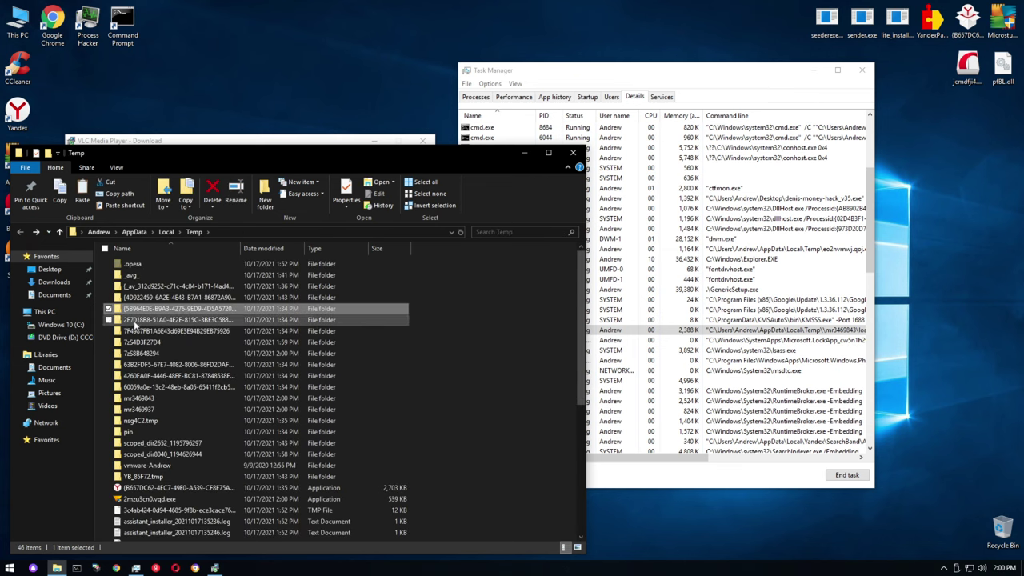
pyautogui.press('Down')
pyautogui.press('Return')
pyautogui.click(21, 232)
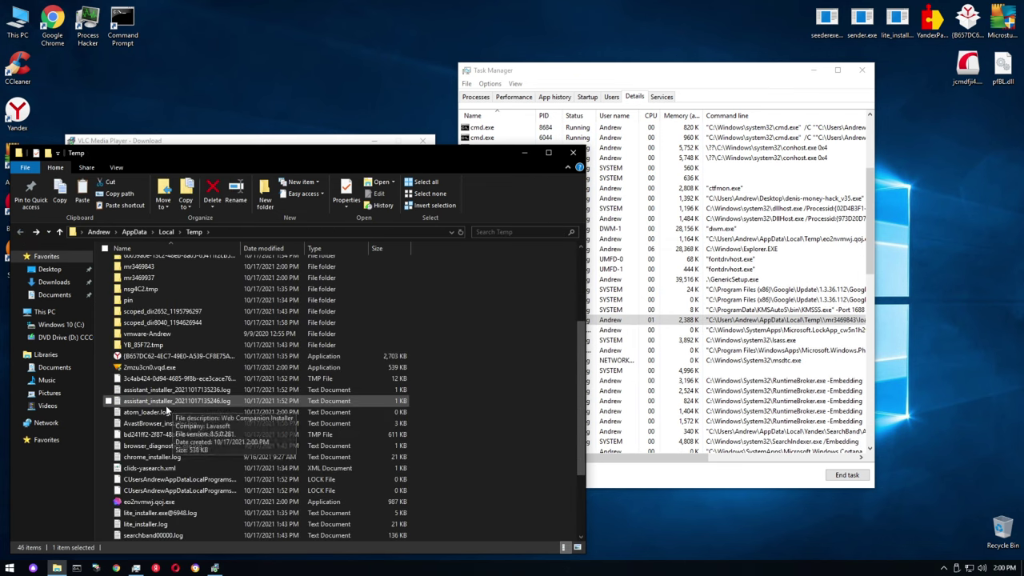
pyautogui.scroll(-5, 160, 400)
pyautogui.click(148, 401)
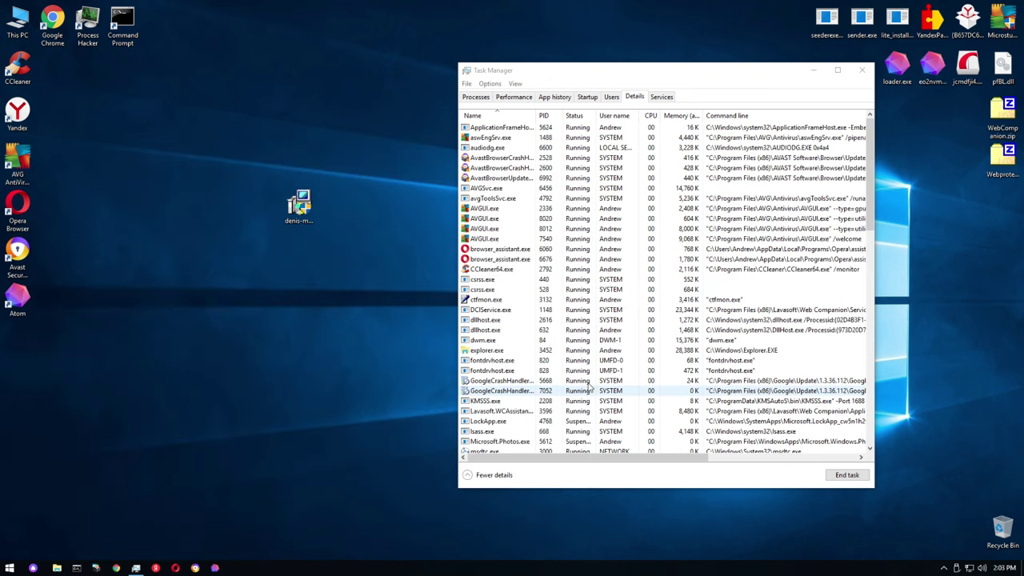
# Scroll to WebCompanion.exe and launch Web Companion by searching 'webcom'
pyautogui.scroll(-15, 589, 387)
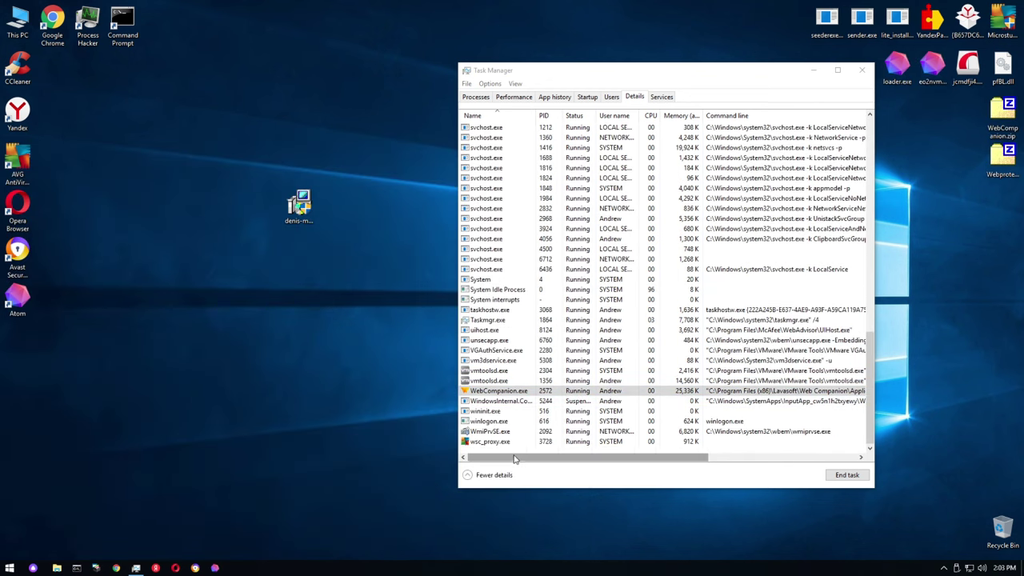
pyautogui.moveTo(514, 458); pyautogui.dragTo(171, 377)
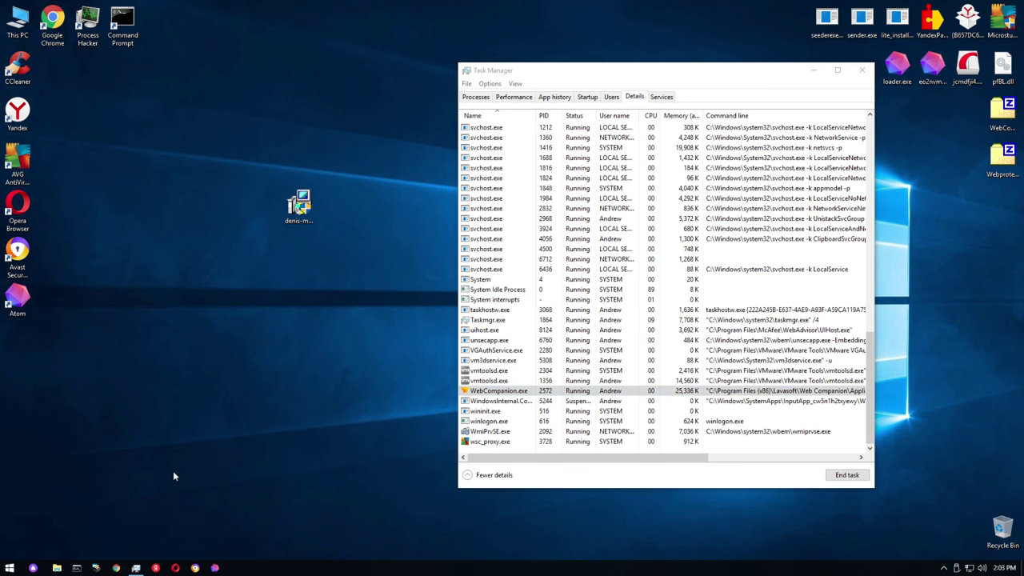
pyautogui.press('super+s')
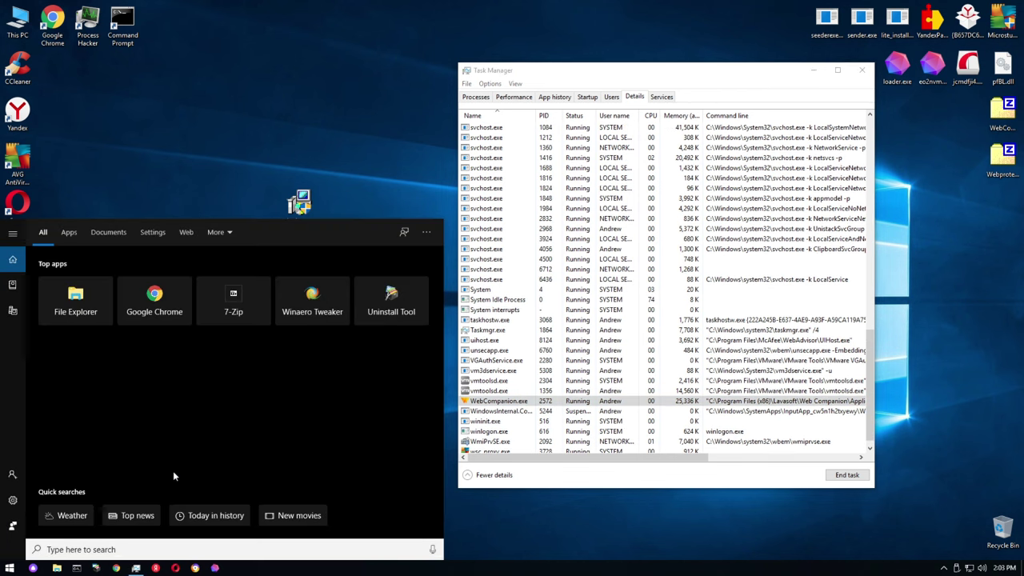
pyautogui.write('webcom')
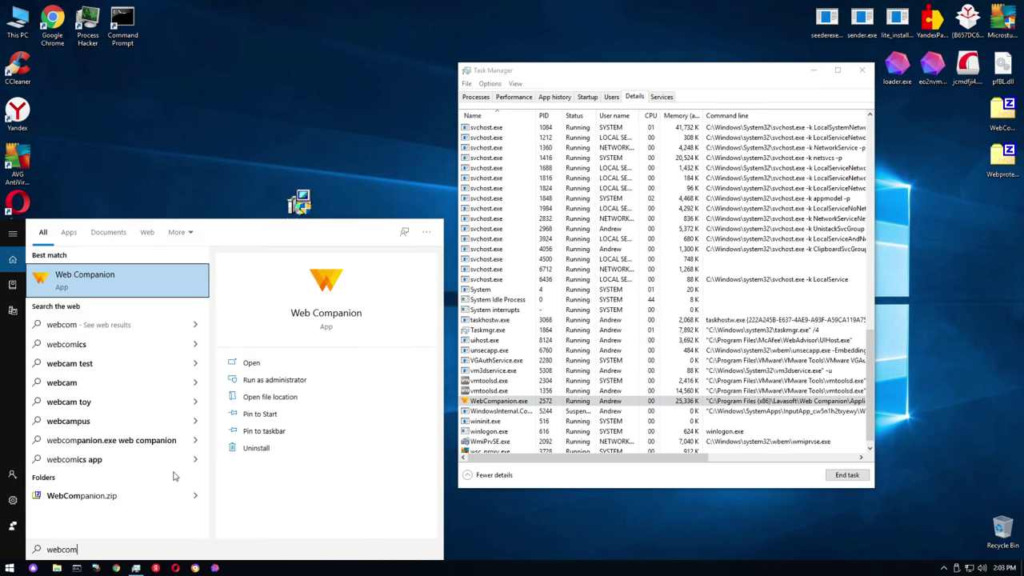
pyautogui.press('Return')
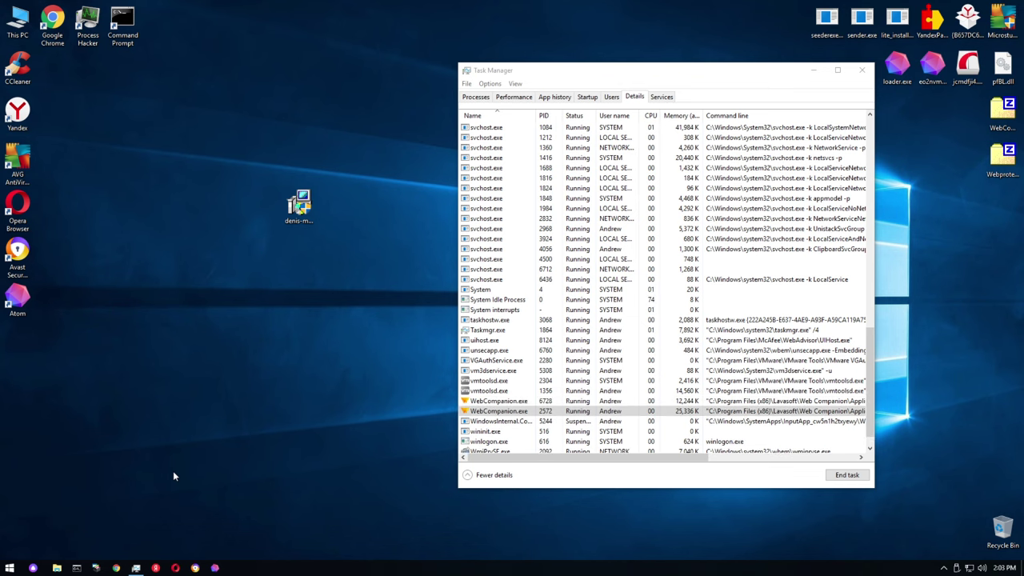
# Adjust the Task Manager view to inspect the WebCompanion.exe process details
pyautogui.moveTo(565, 457); pyautogui.dragTo(244, 406)
pyautogui.click(244, 406)
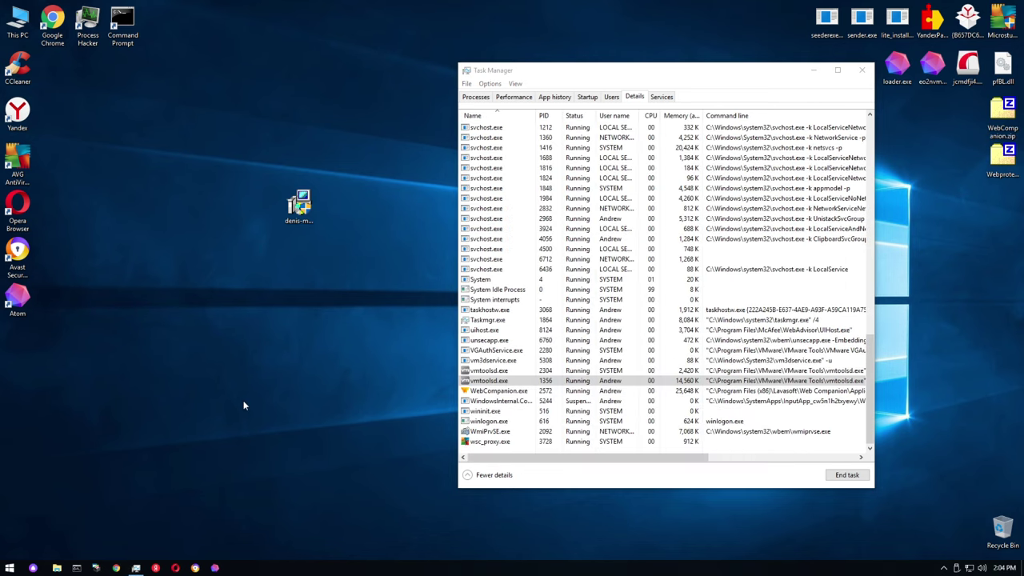
pyautogui.moveTo(501, 461); pyautogui.dragTo(481, 463)
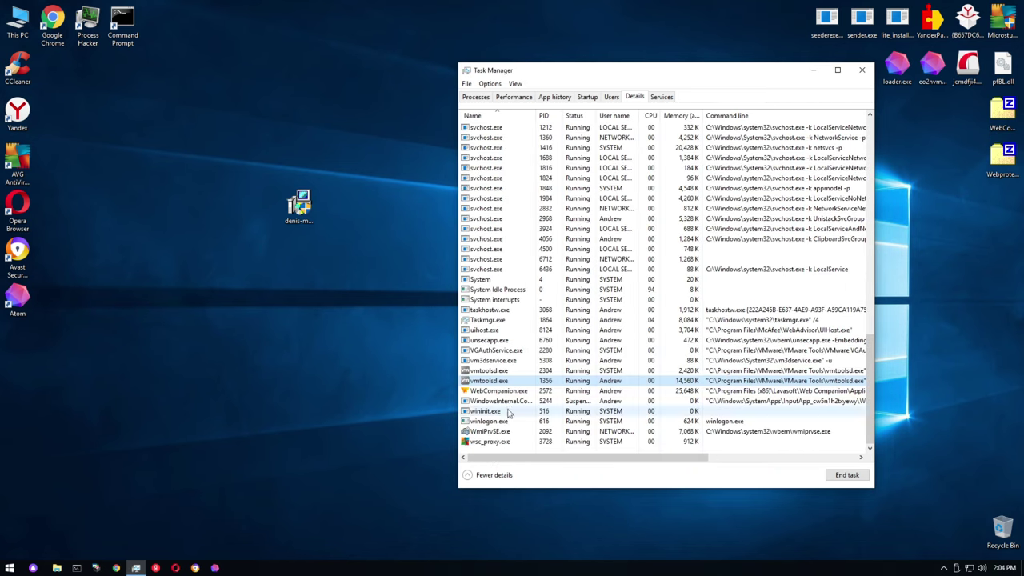
pyautogui.click(444, 414)
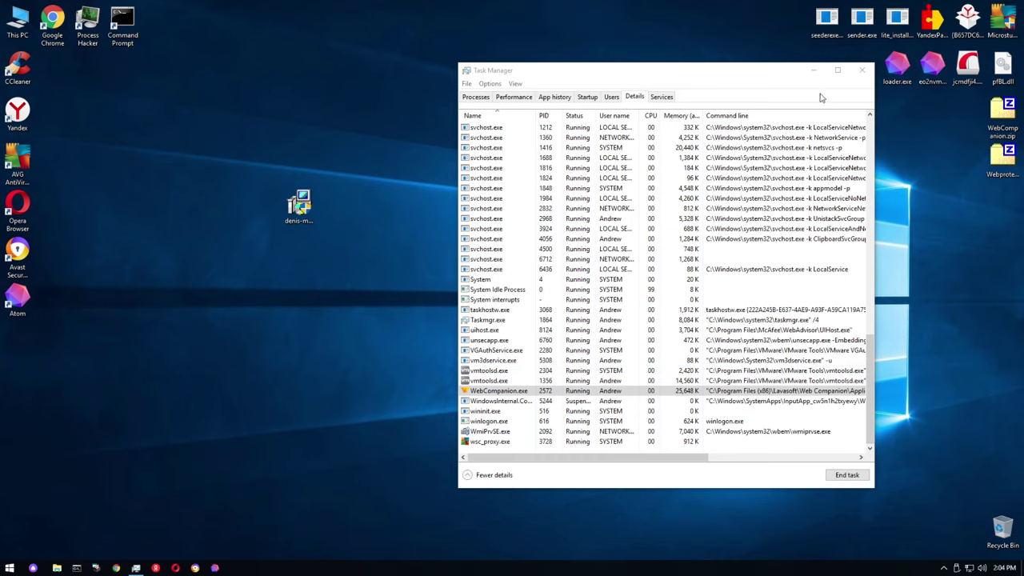
# Close Task Manager, rerun denis-money-hack_v35.exe, and approve its UAC prompt
pyautogui.click(862, 72)
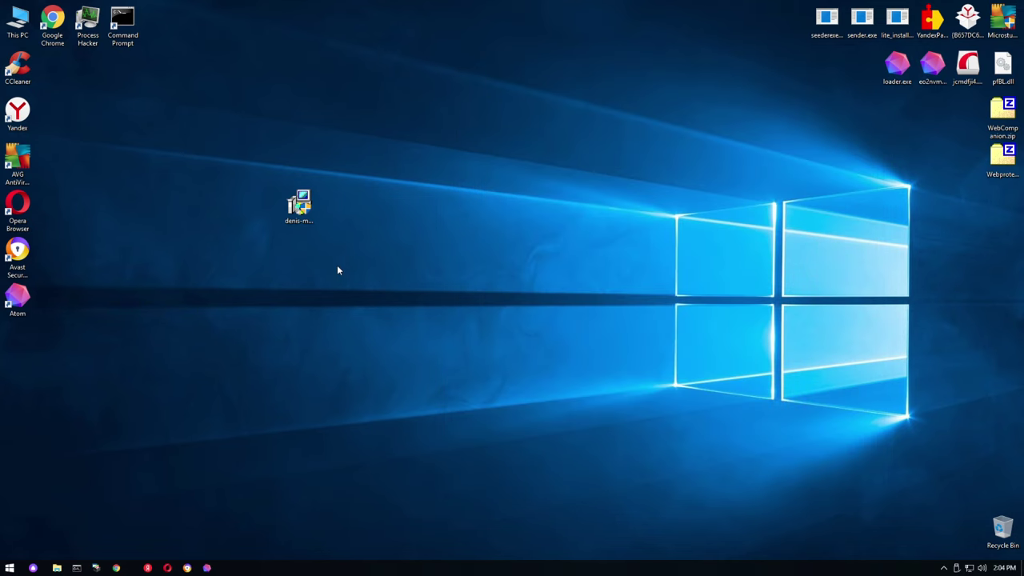
pyautogui.doubleClick(312, 220)
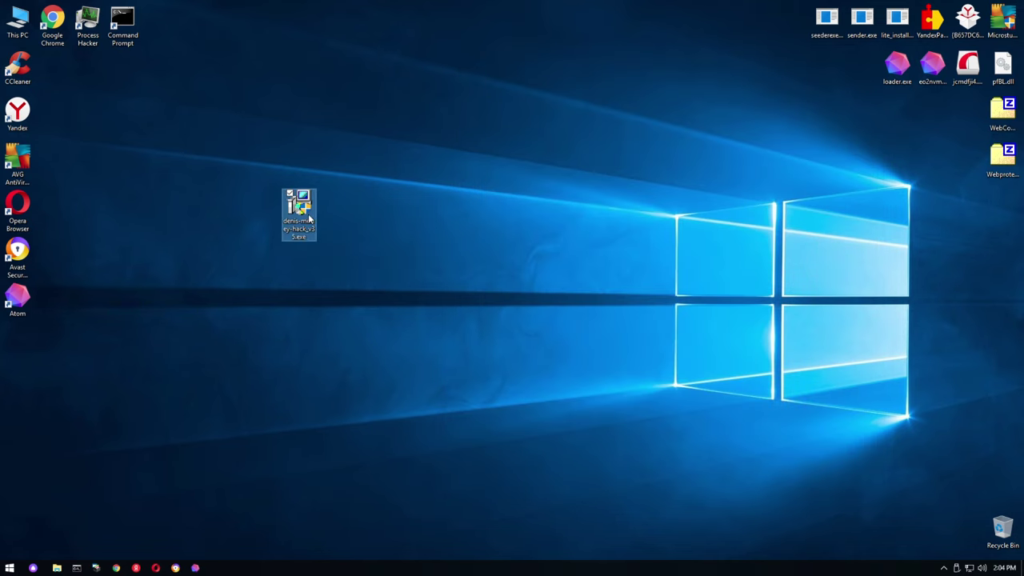
pyautogui.press('Left')
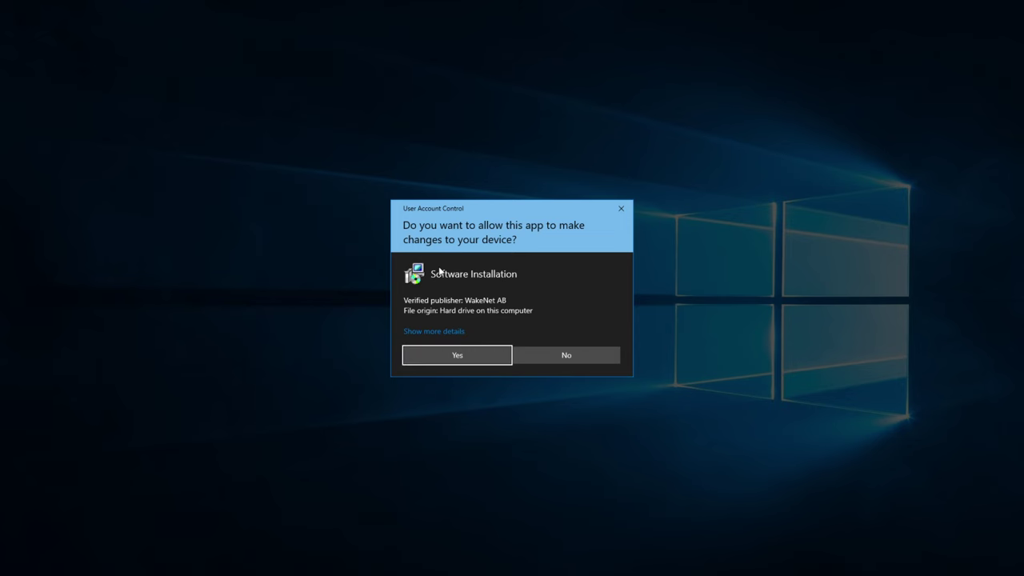
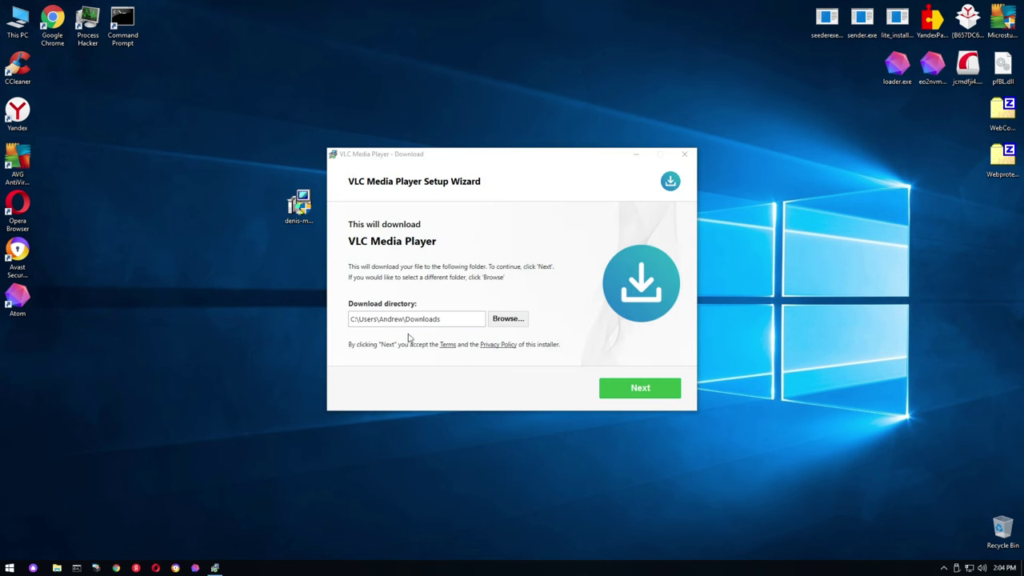
# Start downloading VLC into the Downloads folder, then exit the installer mid-download and confirm
pyautogui.click(632, 405)
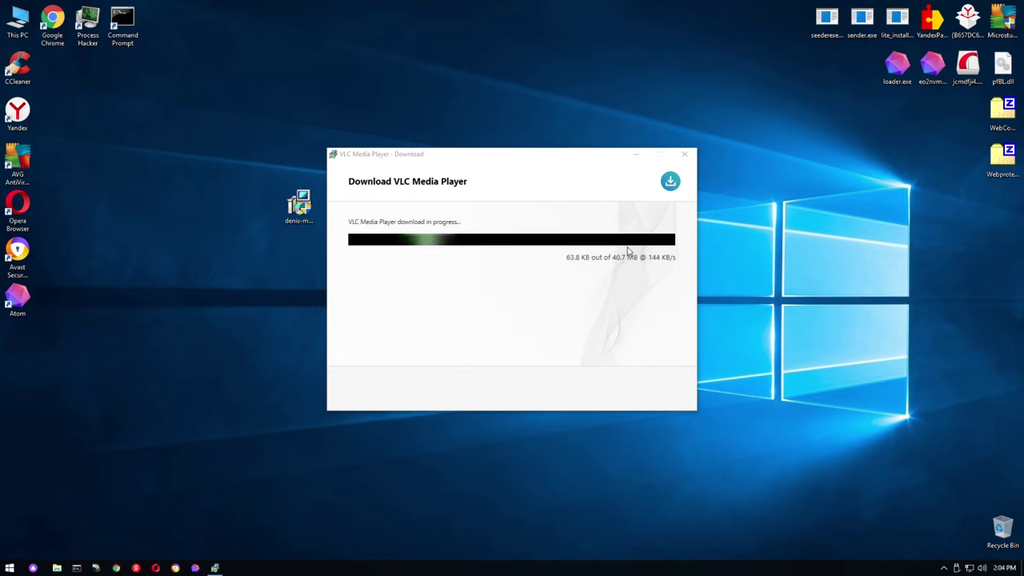
pyautogui.click(684, 154)
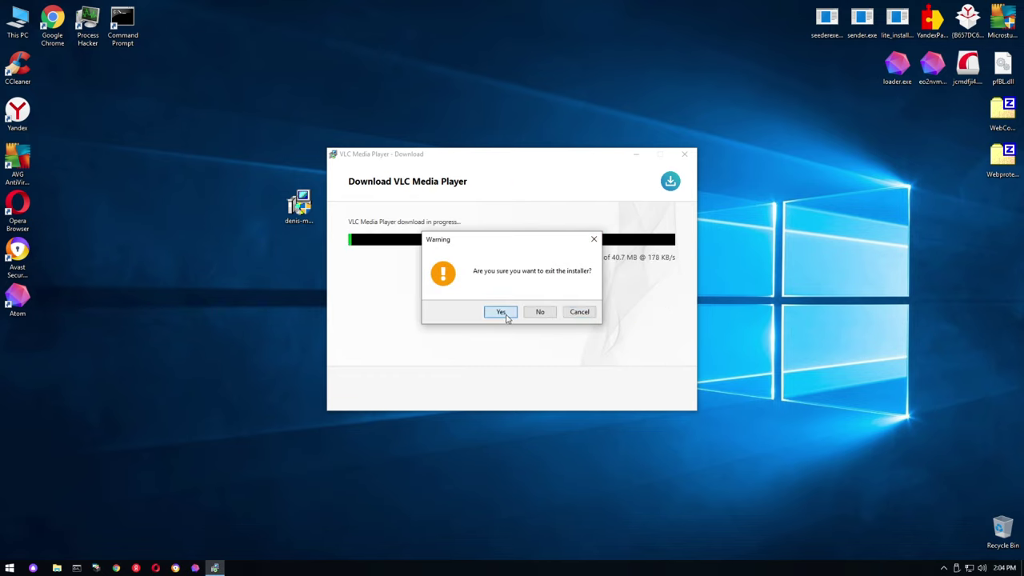
pyautogui.click(502, 313)
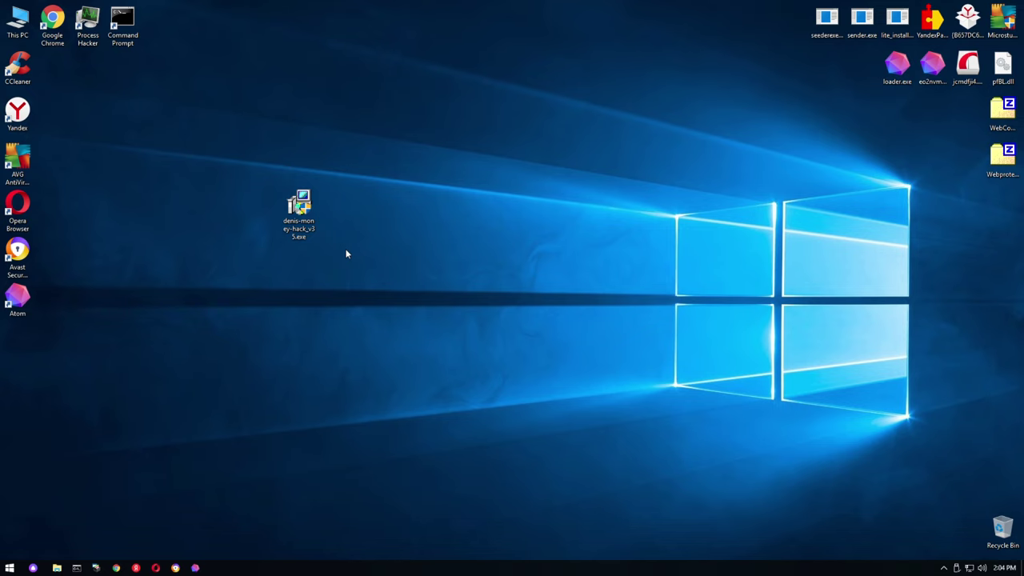
# Open the Start menu's list of installed programs
pyautogui.click(9, 568)
# Dismiss the program list and close the Chrome window showing the IP check
pyautogui.click(439, 426)
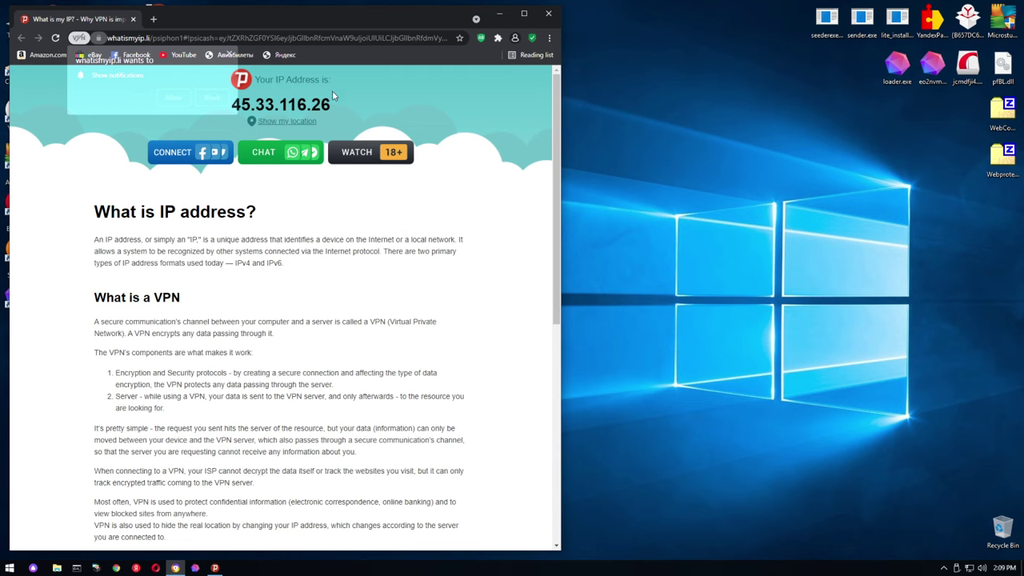
pyautogui.click(548, 13)
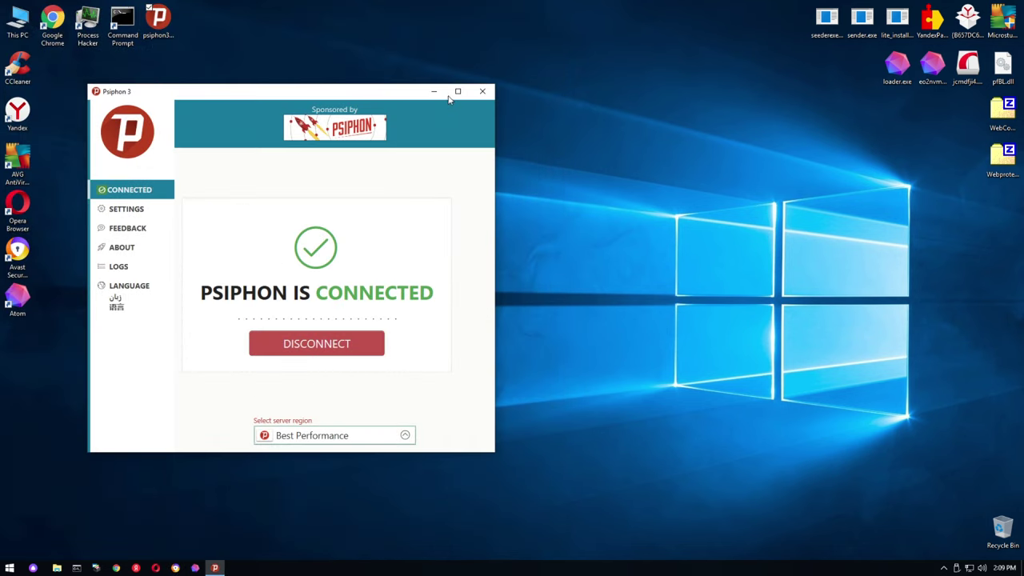
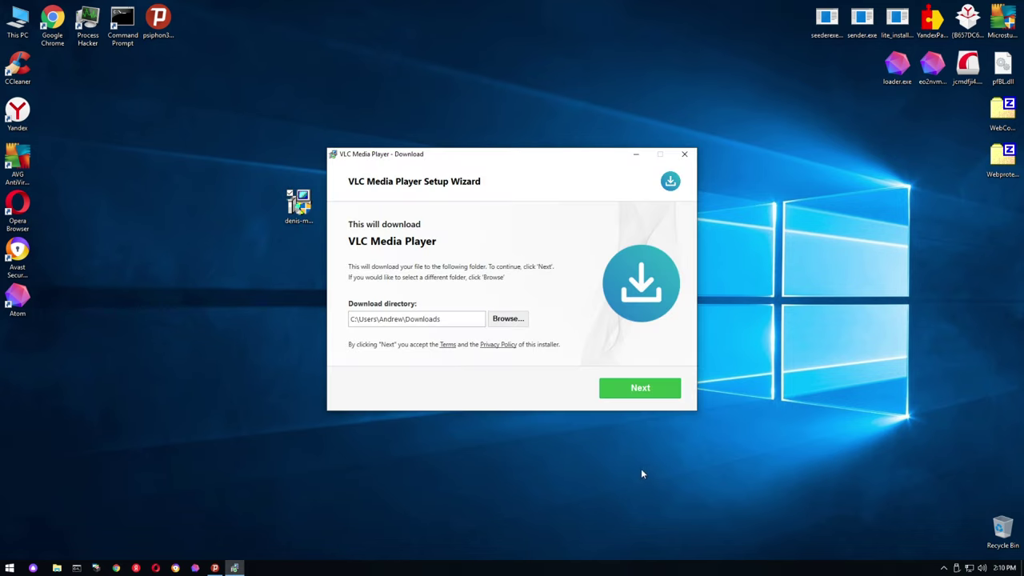
# Accept the SpyHunter 5 and Walliant offers so the fake VLC installer starts downloading
pyautogui.click(648, 389)
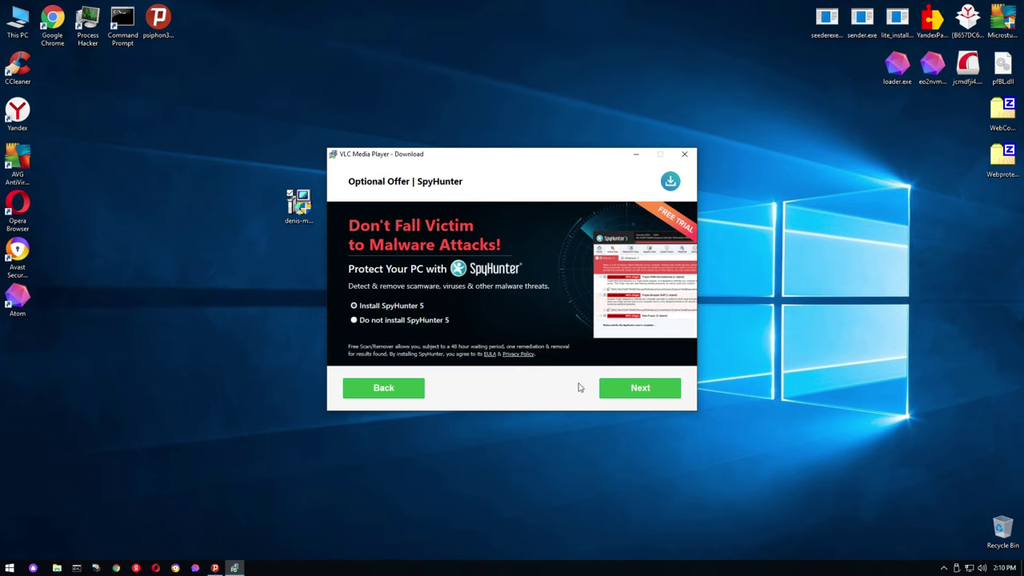
pyautogui.click(638, 395)
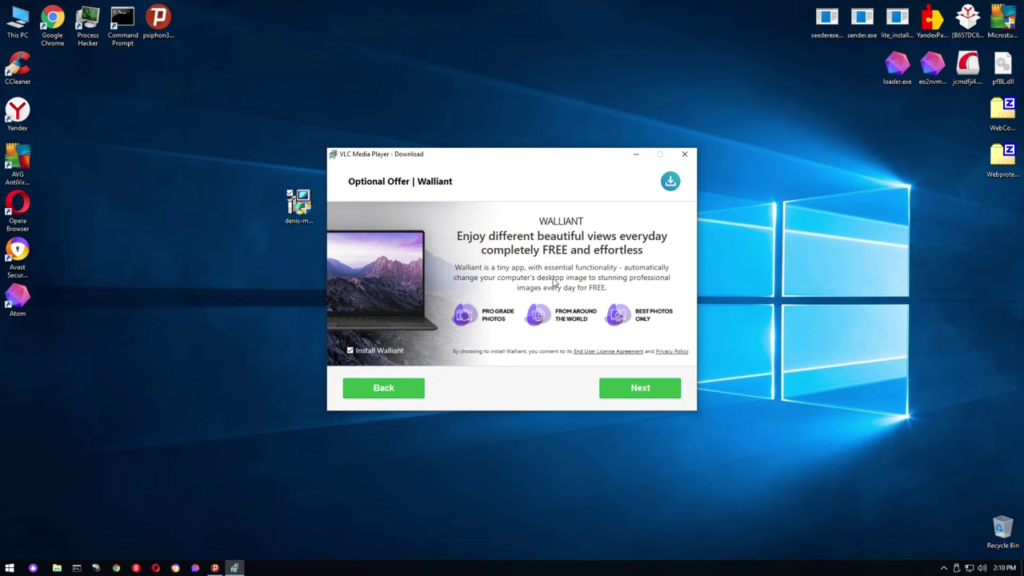
pyautogui.click(618, 386)
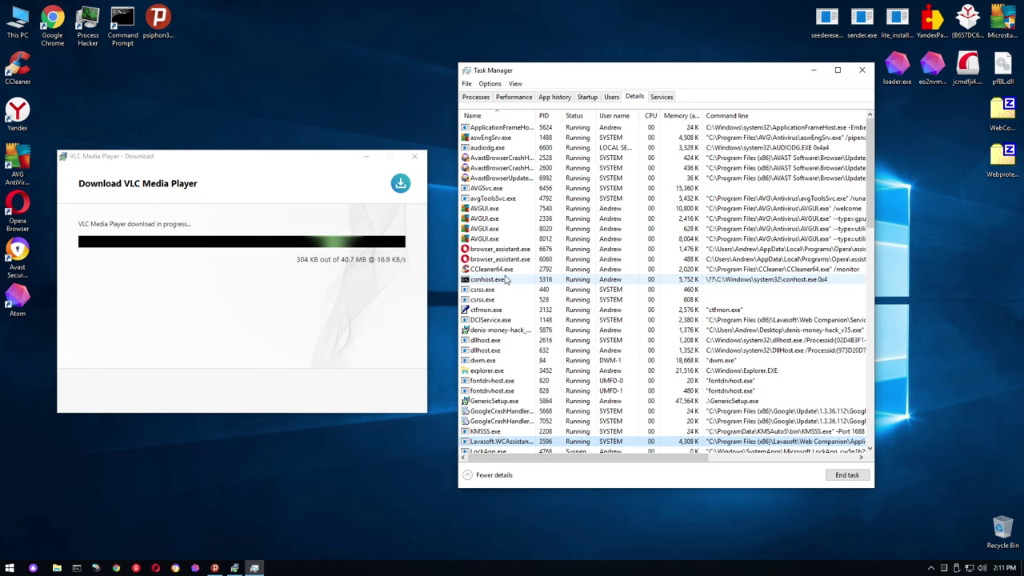
pyautogui.click(538, 321)
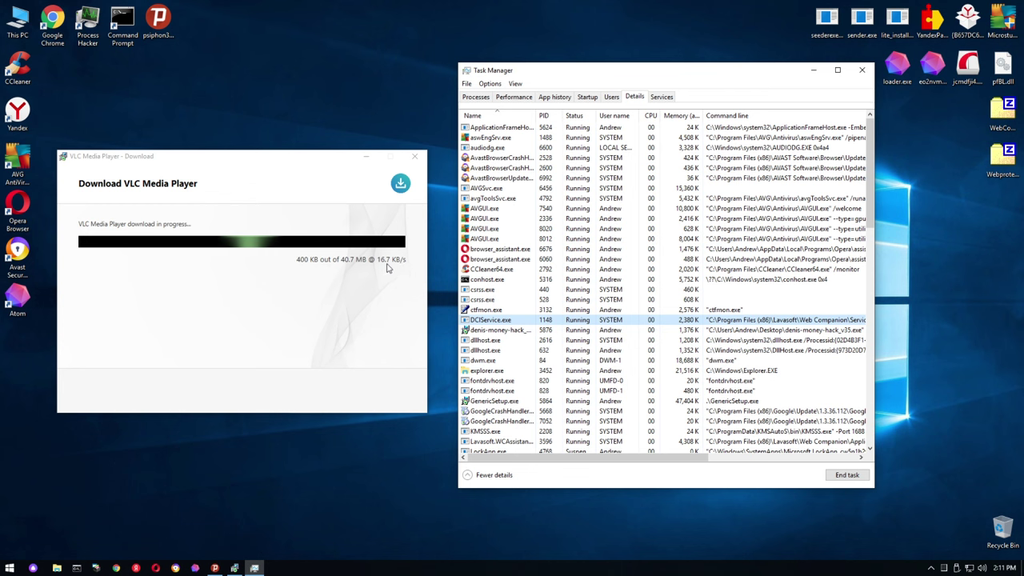
pyautogui.scroll(-20, 472, 277)
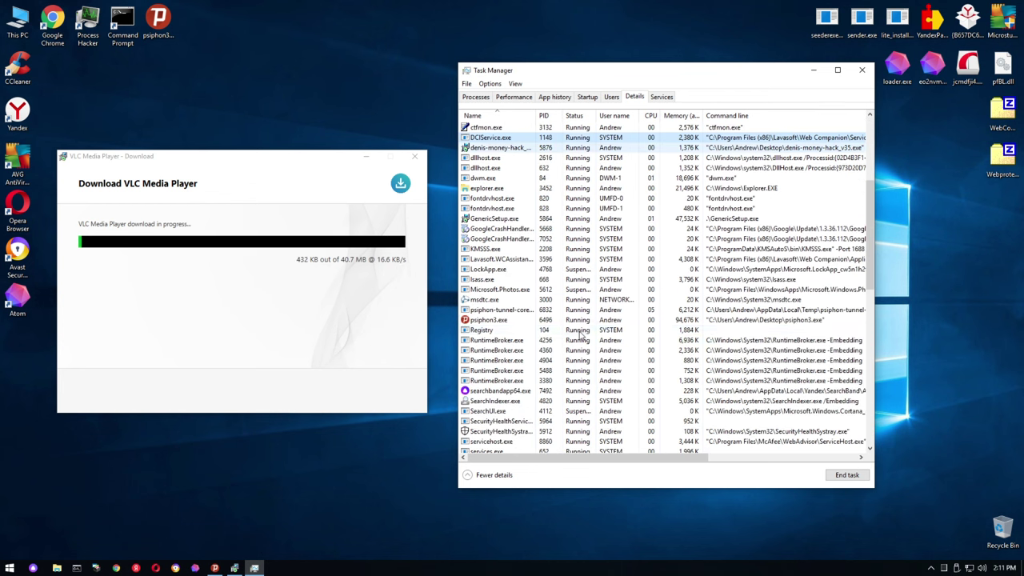
pyautogui.scroll(17, 555, 342)
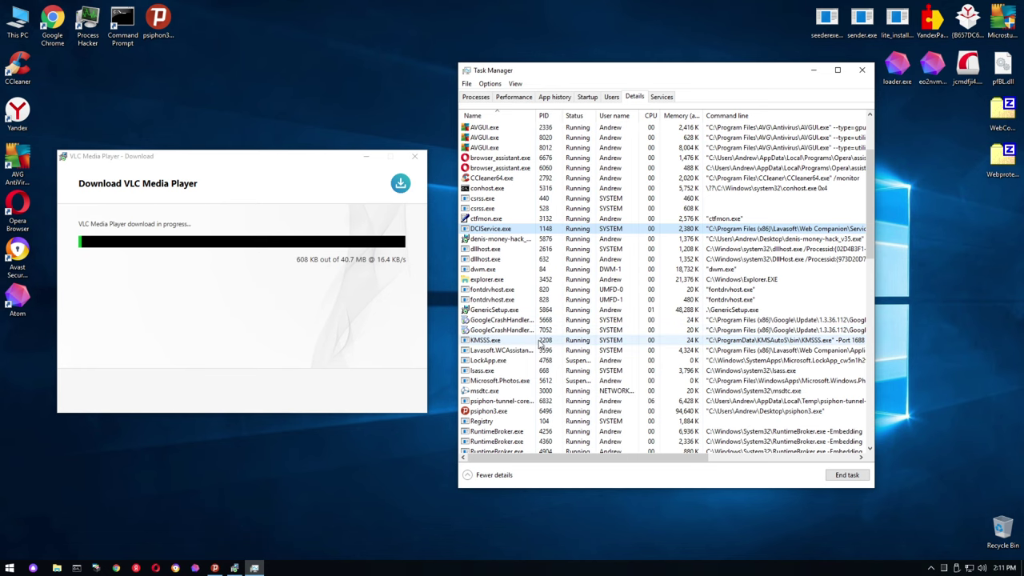
pyautogui.scroll(-12, 544, 341)
pyautogui.scroll(-7, 540, 342)
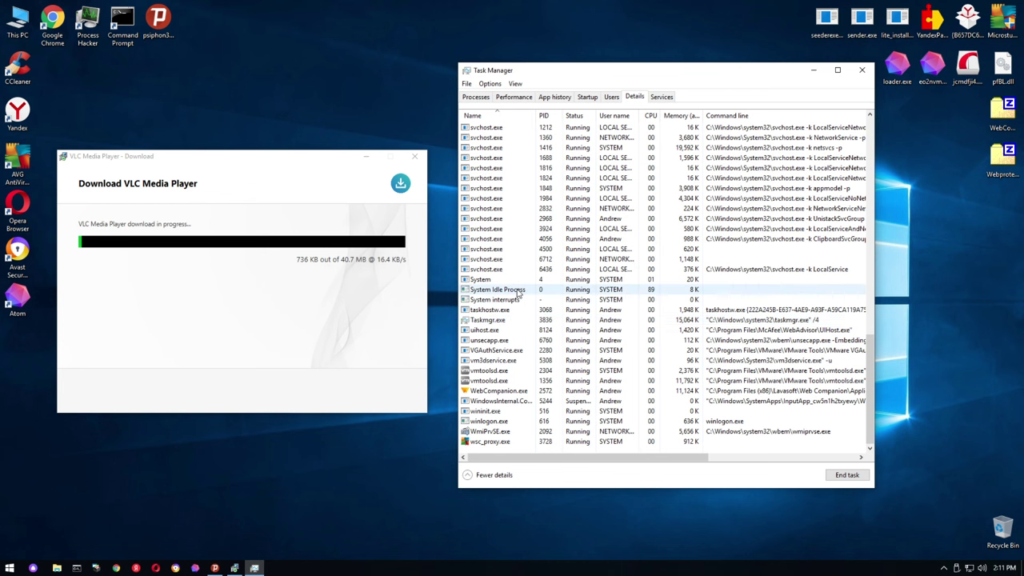
# Open the %temp% folder and check the Properties of dsyrfyta.2qy.exe
pyautogui.press('super+r')
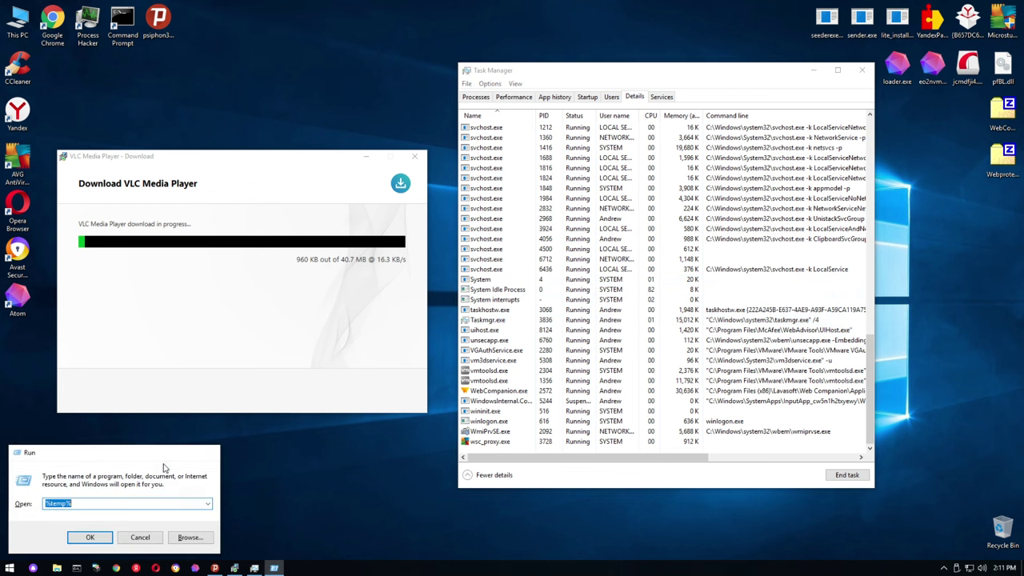
pyautogui.press('Return')
pyautogui.scroll(-5, 140, 316)
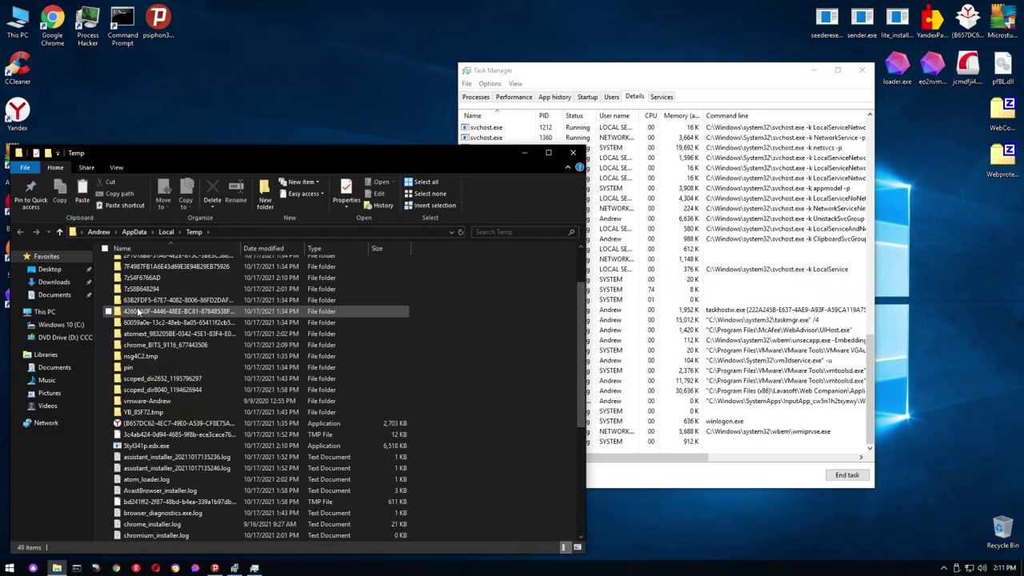
pyautogui.click(182, 389)
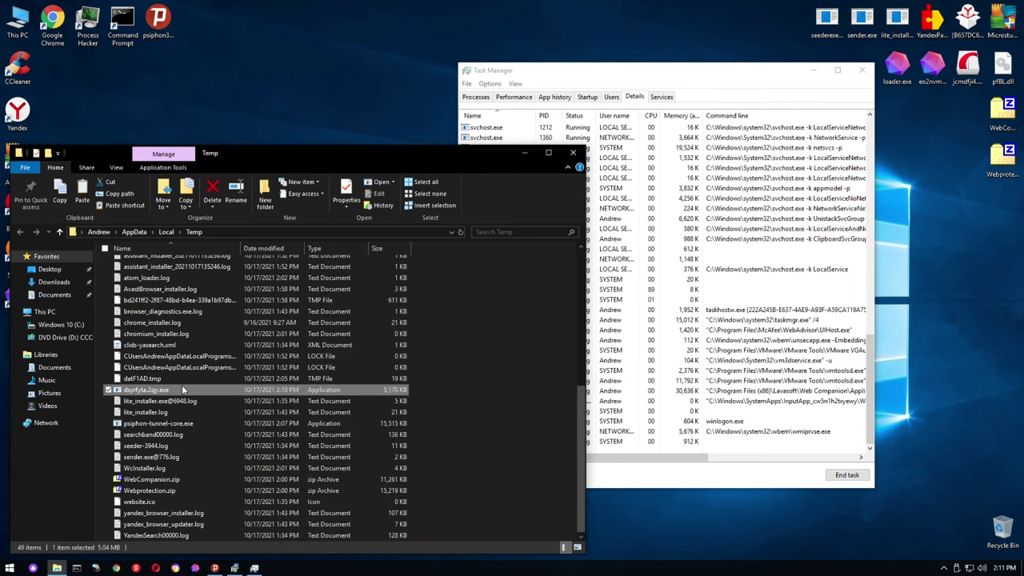
pyautogui.rightClick(179, 389)
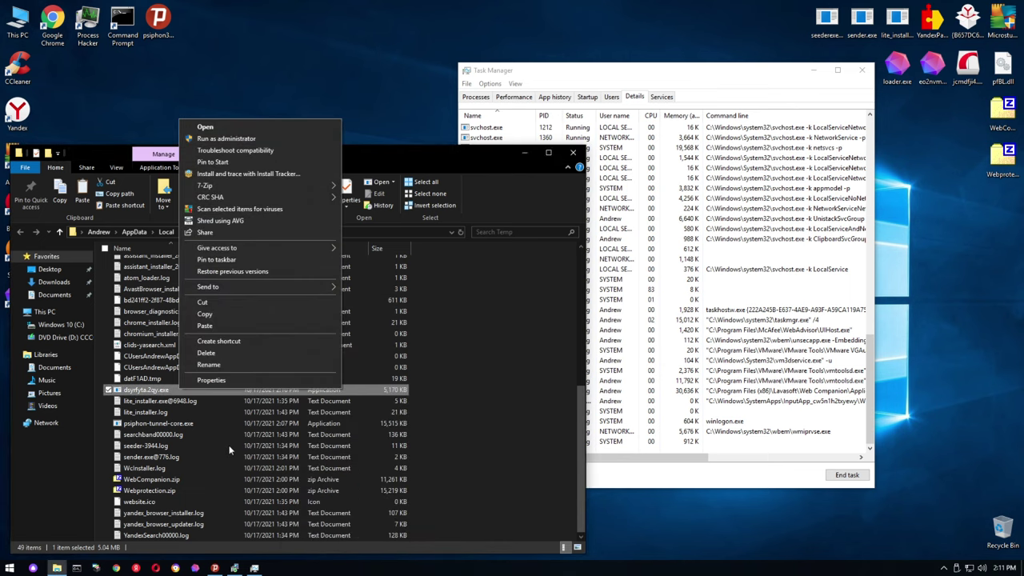
pyautogui.click(220, 386)
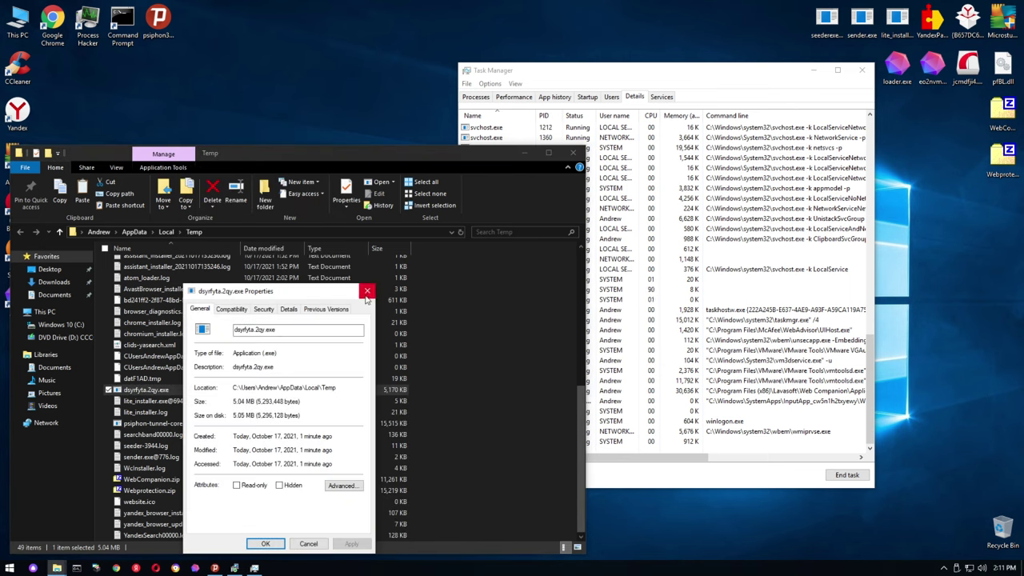
pyautogui.press('Escape')
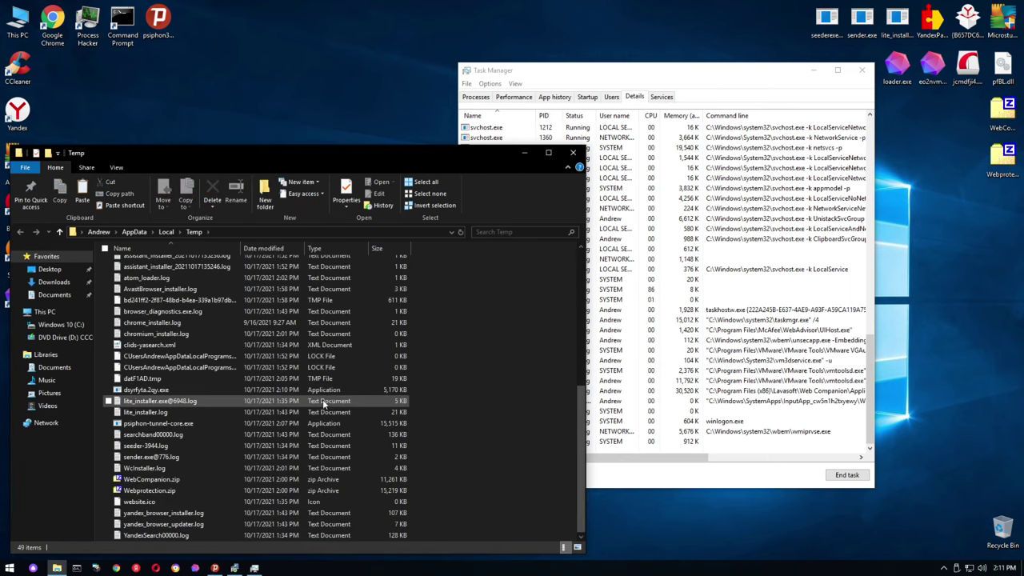
# Reselect dsyrfyta.2qy.exe and rearrange the Temp folder and Task Manager windows
pyautogui.rightClick(158, 390)
pyautogui.click(452, 397)
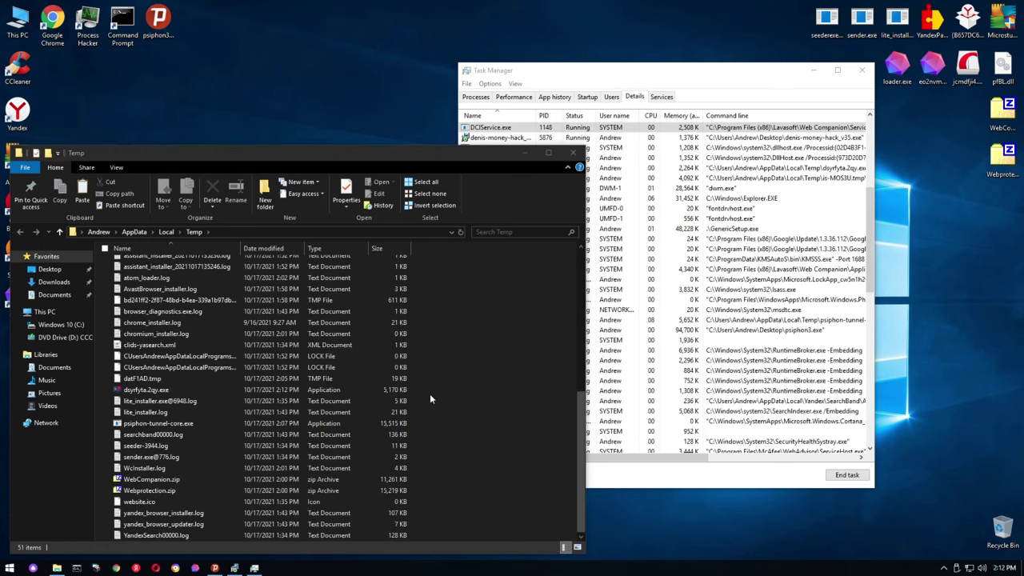
pyautogui.click(432, 393)
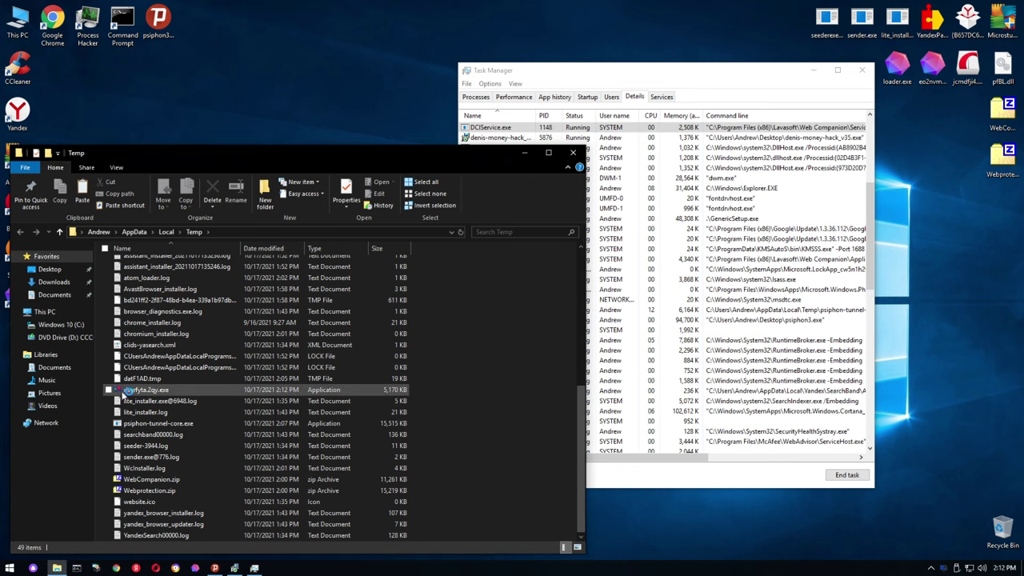
pyautogui.click(128, 390)
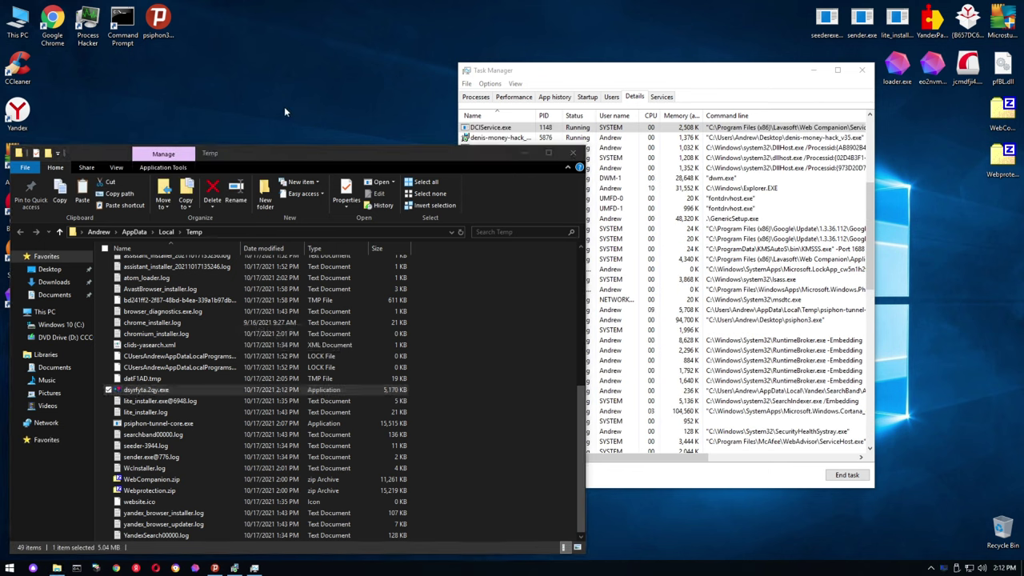
pyautogui.moveTo(260, 156); pyautogui.dragTo(291, 389)
pyautogui.click(502, 292)
pyautogui.scroll(-20, 502, 293)
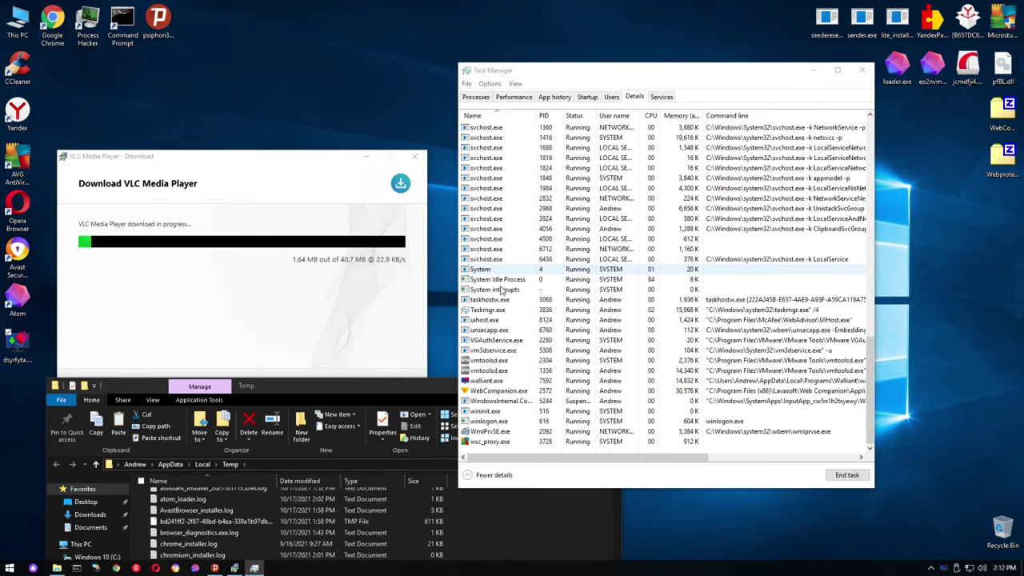
pyautogui.click(596, 87)
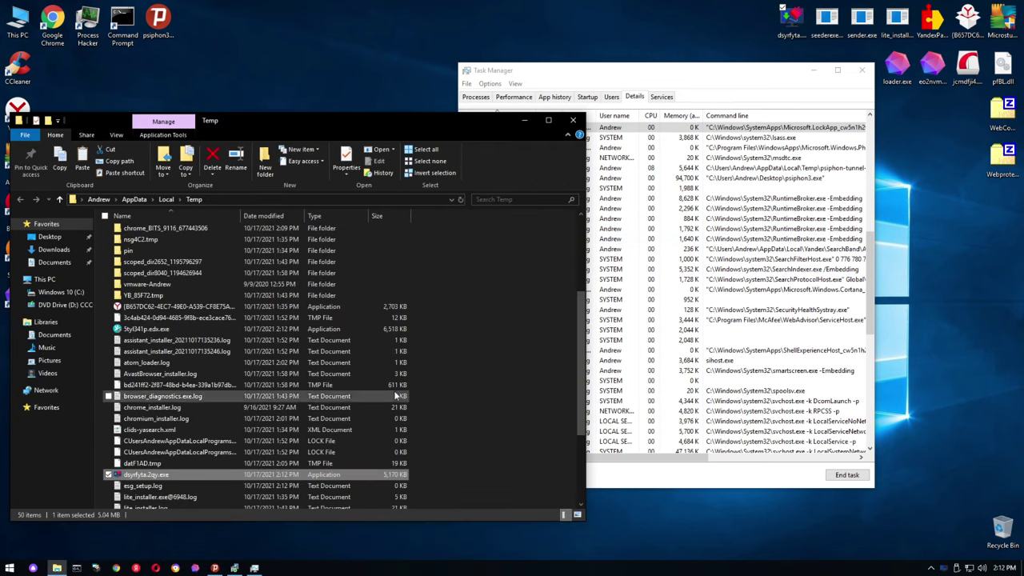
# Drag 5tyl341p.edx.exe and dsyrfyta.2qy.exe onto the desktop's top-right corner
pyautogui.click(352, 329)
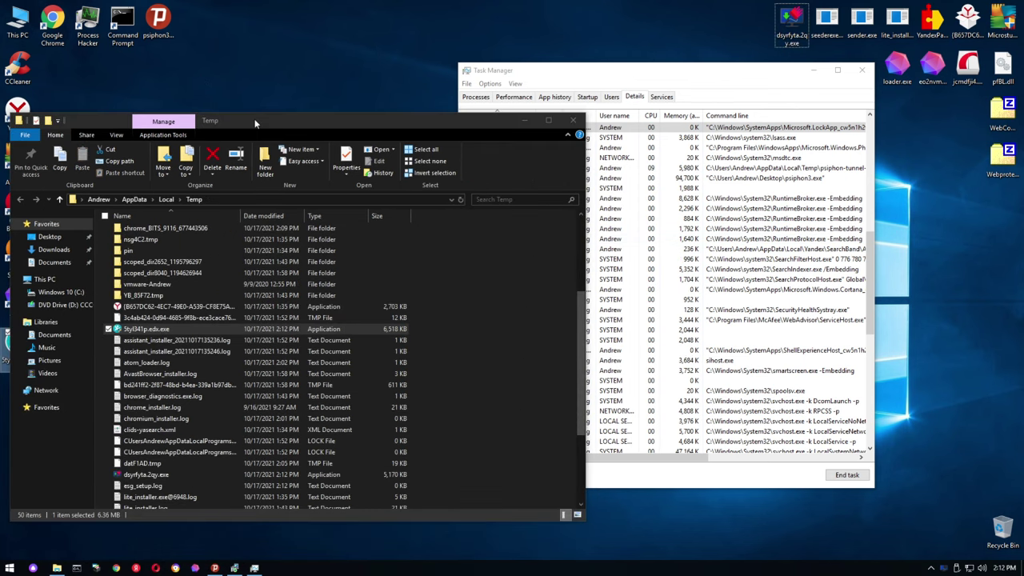
pyautogui.moveTo(256, 124); pyautogui.dragTo(285, 415)
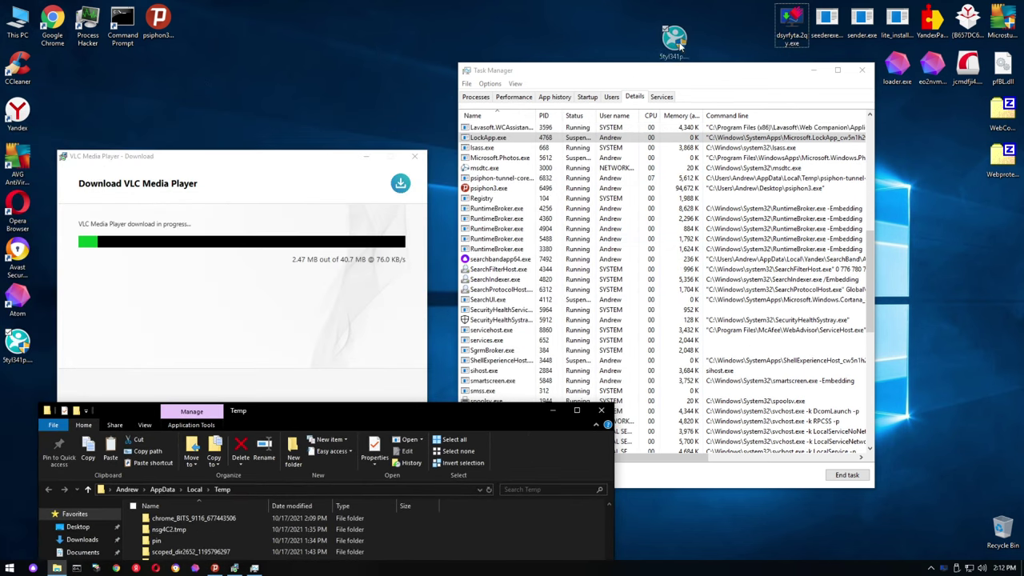
pyautogui.moveTo(680, 47); pyautogui.dragTo(968, 124)
pyautogui.moveTo(792, 24); pyautogui.dragTo(932, 120)
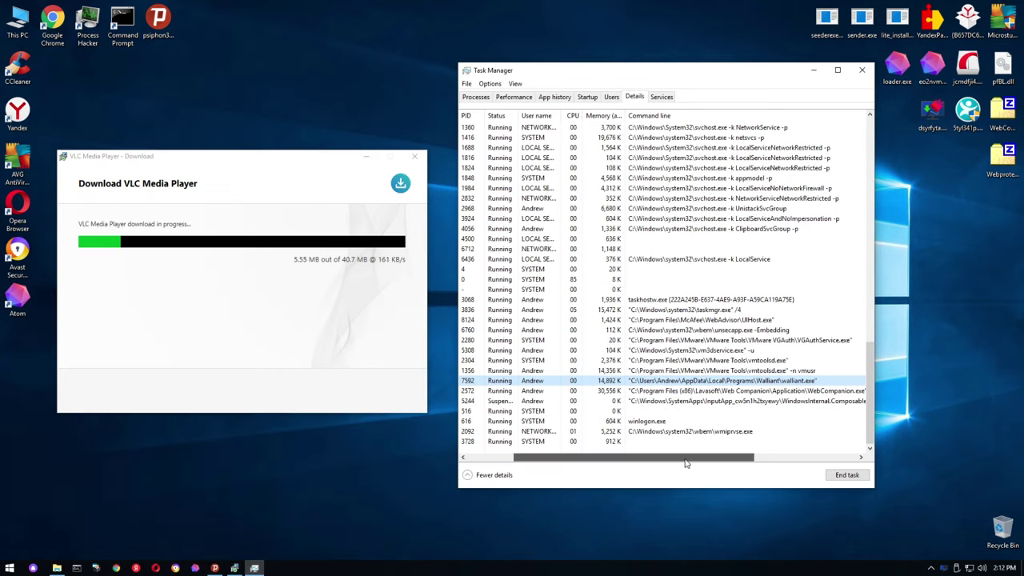
# Read the Command line of walliant.exe and 5tyl341p.edx.exe, then close the VLC download window
pyautogui.moveTo(685, 462); pyautogui.dragTo(633, 452)
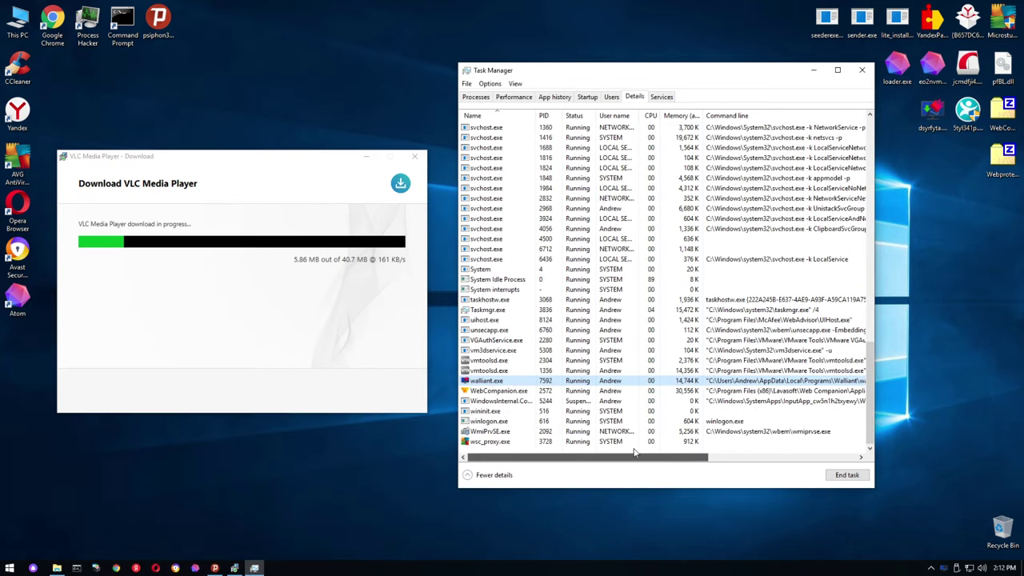
pyautogui.moveTo(634, 453); pyautogui.dragTo(727, 454)
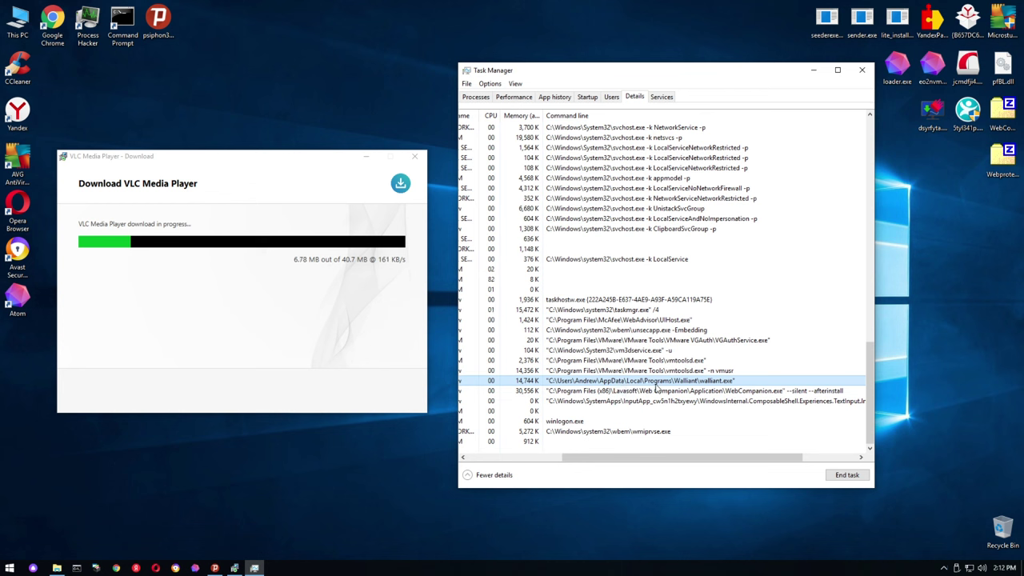
pyautogui.press('Home')
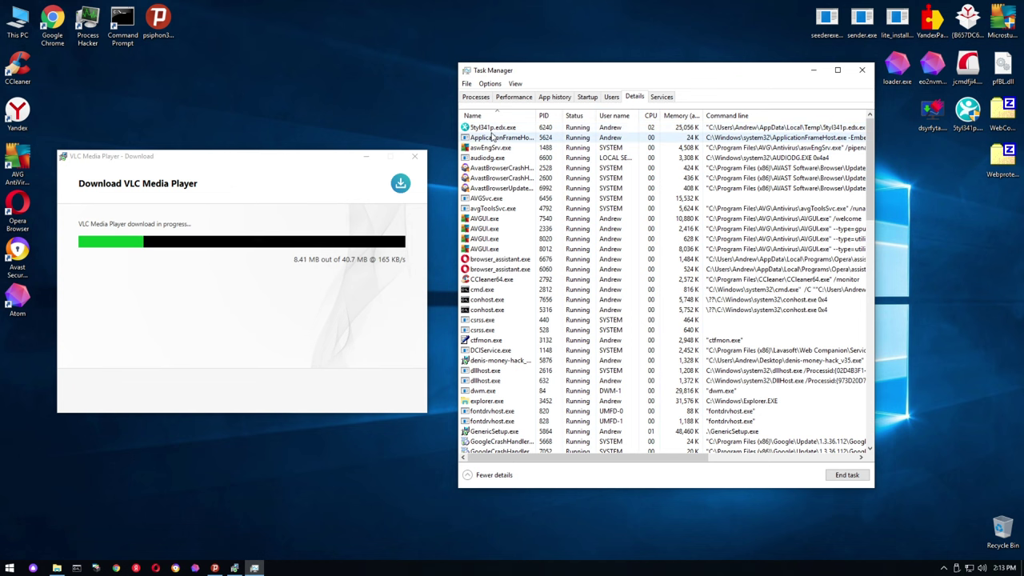
pyautogui.moveTo(512, 457); pyautogui.dragTo(684, 468)
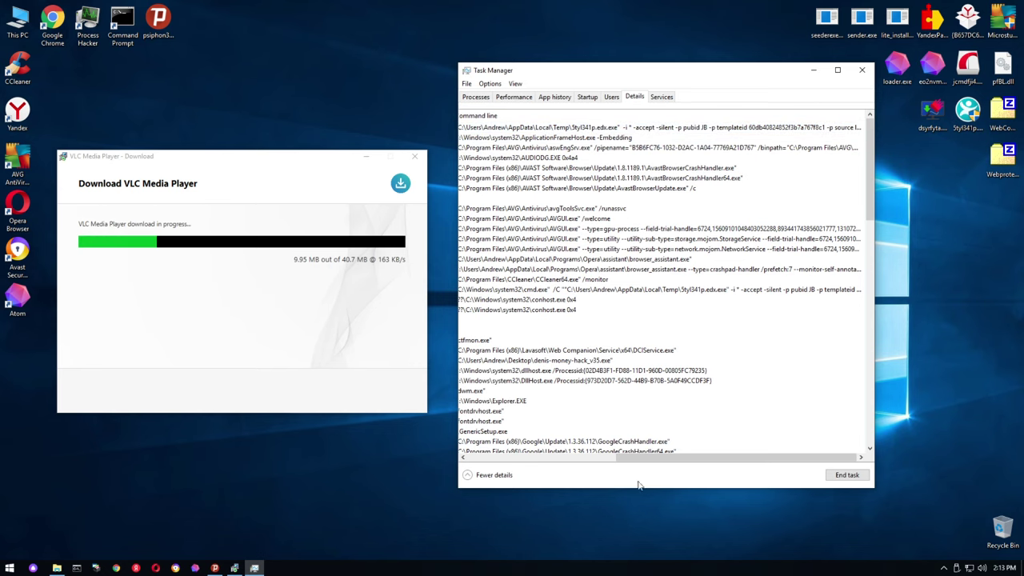
pyautogui.moveTo(696, 457); pyautogui.dragTo(426, 318)
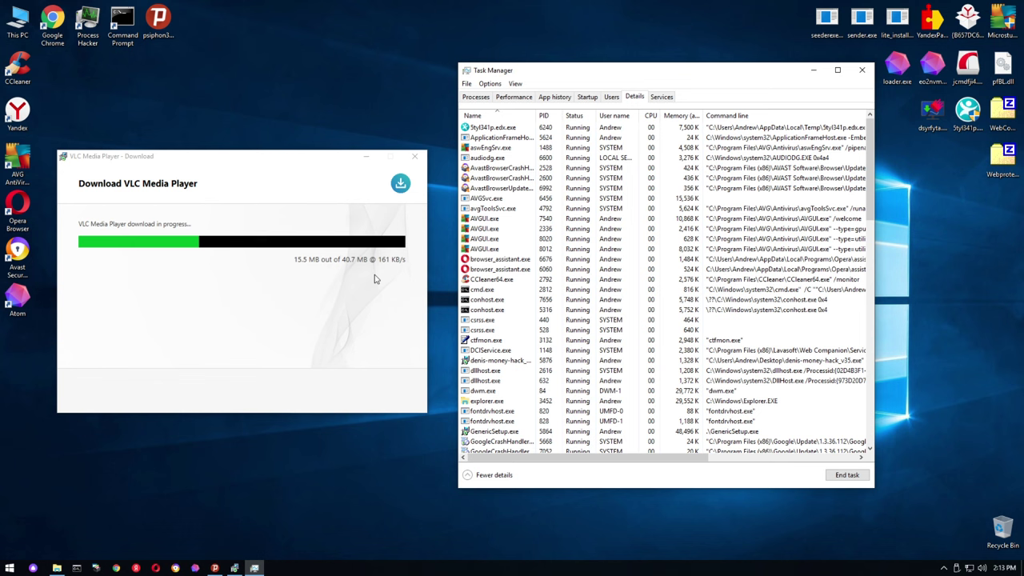
pyautogui.click(415, 158)
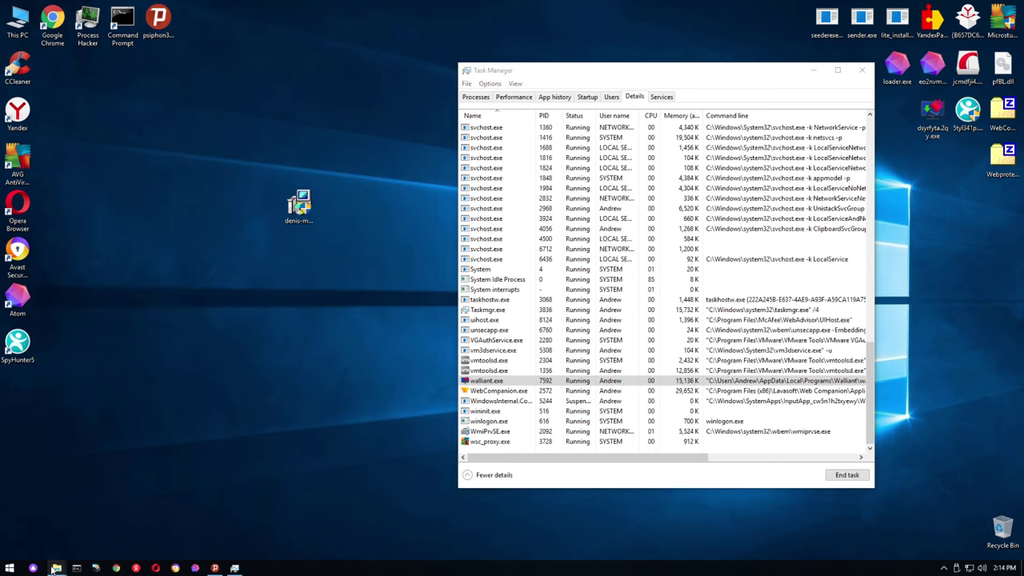
# Select walliant.exe in Task Manager's Details list and scroll to its command line
pyautogui.moveTo(54, 568)
pyautogui.click(138, 524)
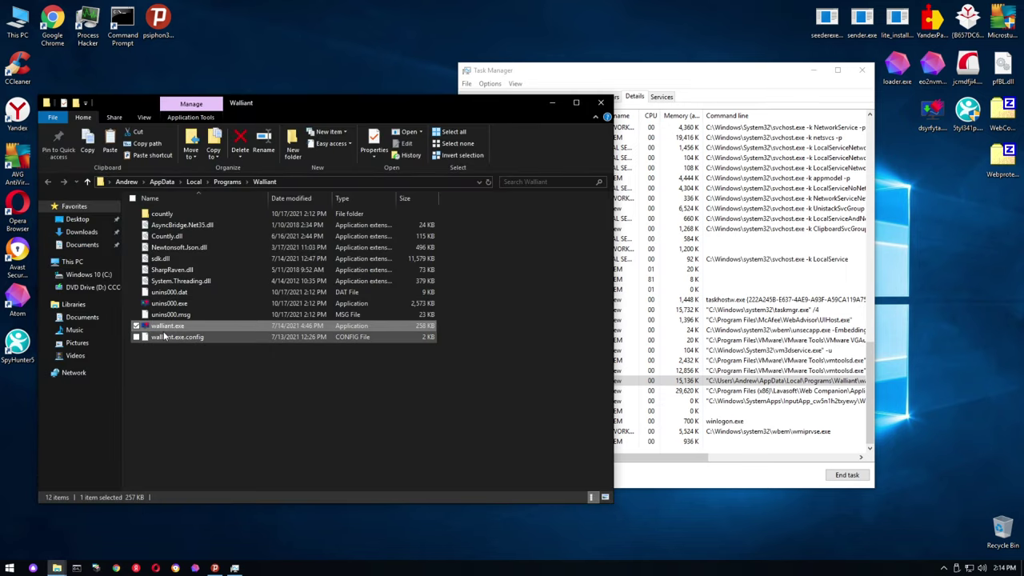
pyautogui.click(657, 421)
pyautogui.moveTo(543, 457)
pyautogui.mouseDown()
pyautogui.moveTo(688, 463)
pyautogui.moveTo(544, 461)
pyautogui.mouseUp()
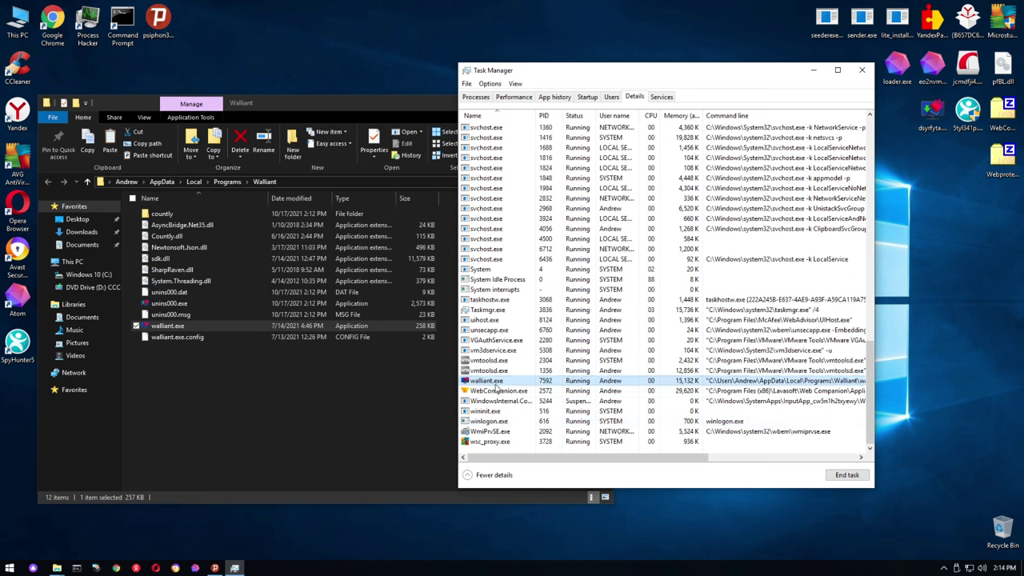
pyautogui.scroll(1, 560, 448)
pyautogui.scroll(-1, 565, 444)
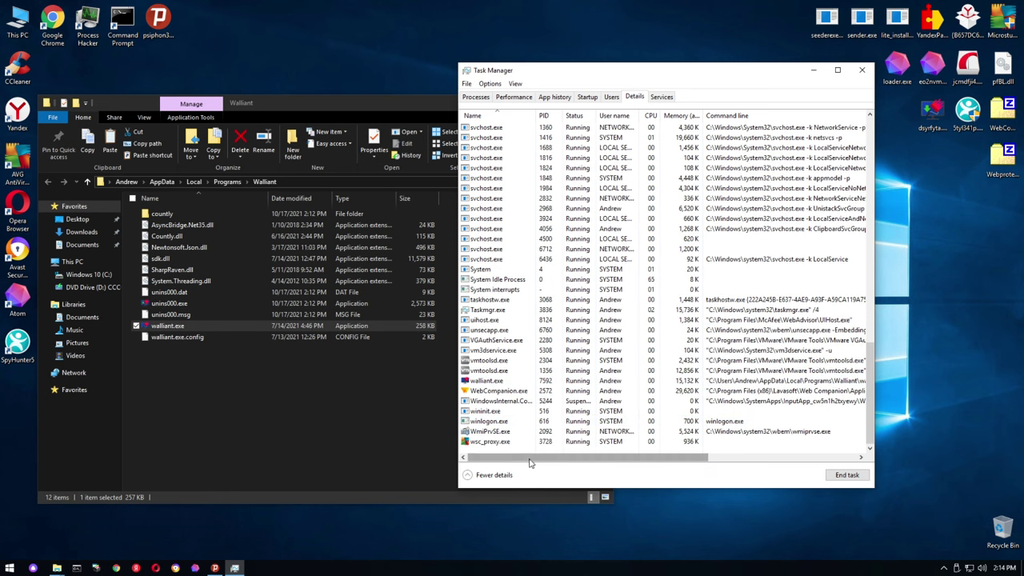
pyautogui.click(485, 381)
pyautogui.moveTo(506, 457)
pyautogui.mouseDown()
pyautogui.moveTo(596, 460)
pyautogui.moveTo(512, 462)
pyautogui.mouseUp()
# Reopen Task Manager from the taskbar, review the Processes overview, then return to the Walliant folder
pyautogui.rightClick(556, 568)
pyautogui.click(592, 524)
pyautogui.click(476, 97)
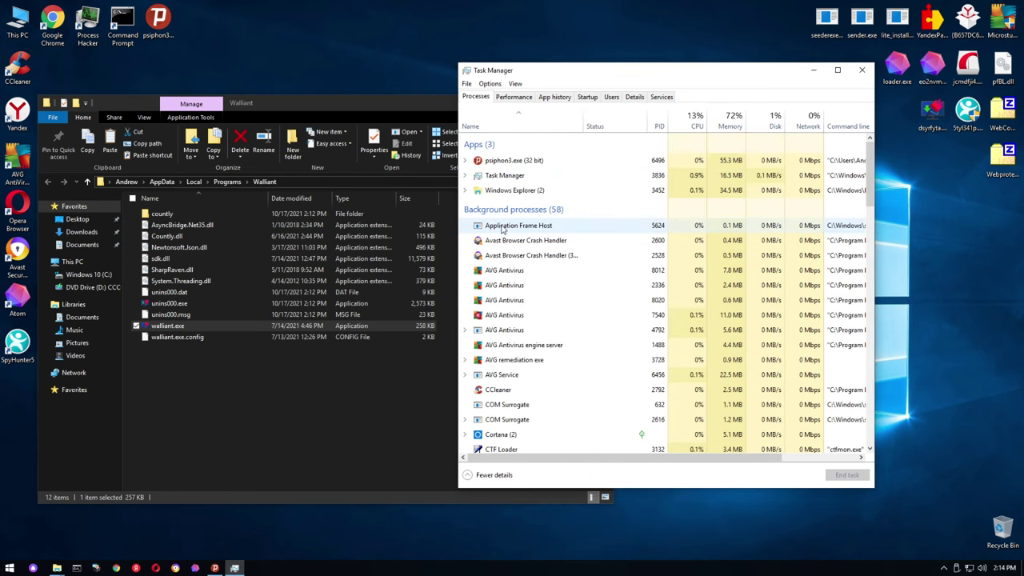
pyautogui.scroll(-3, 495, 320)
pyautogui.scroll(3, 494, 312)
pyautogui.click(634, 97)
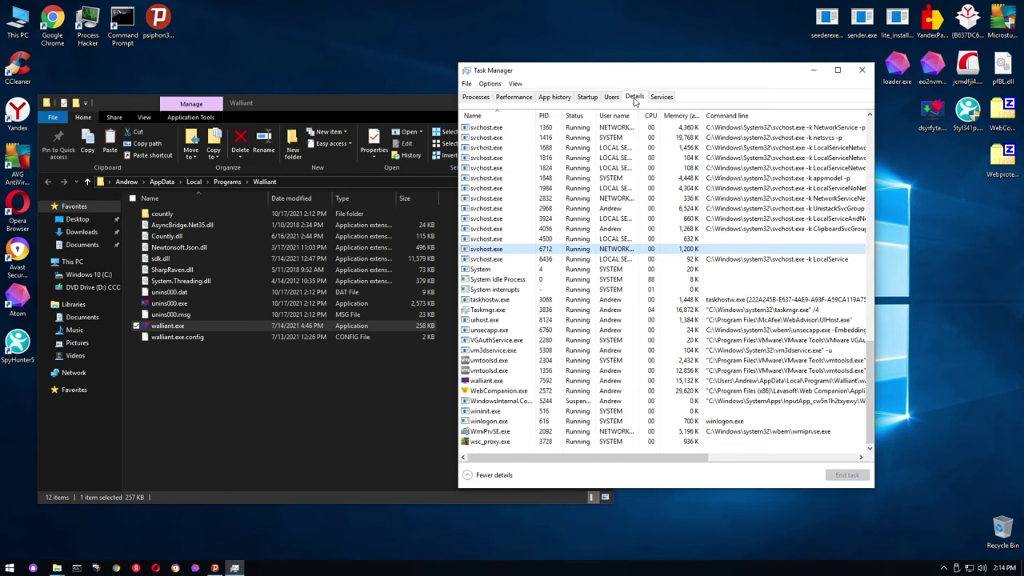
pyautogui.click(162, 214)
# Launch Chrome and search Google for "what's walliant"
pyautogui.doubleClick(52, 24)
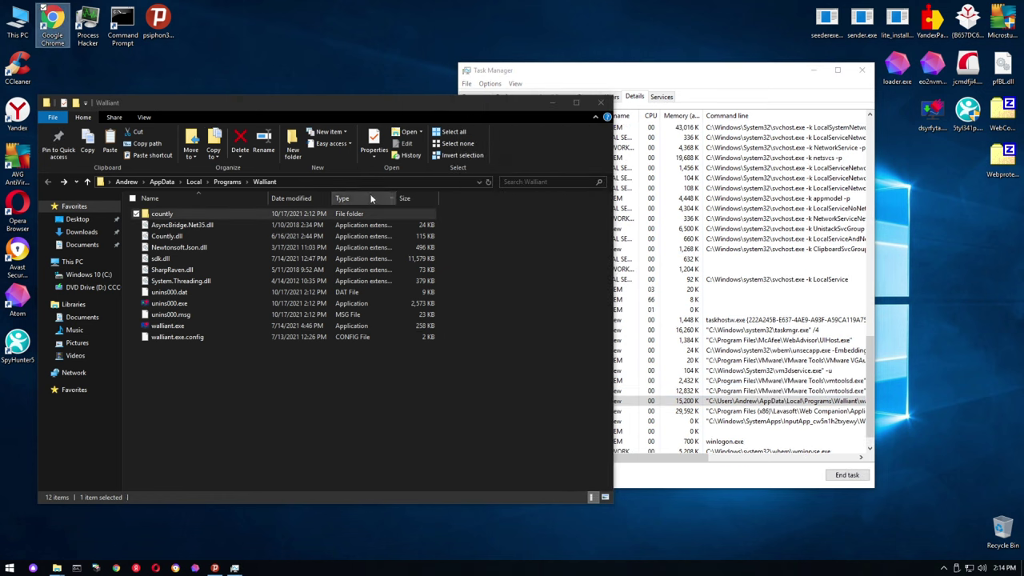
pyautogui.click(181, 114)
pyautogui.write('wh')
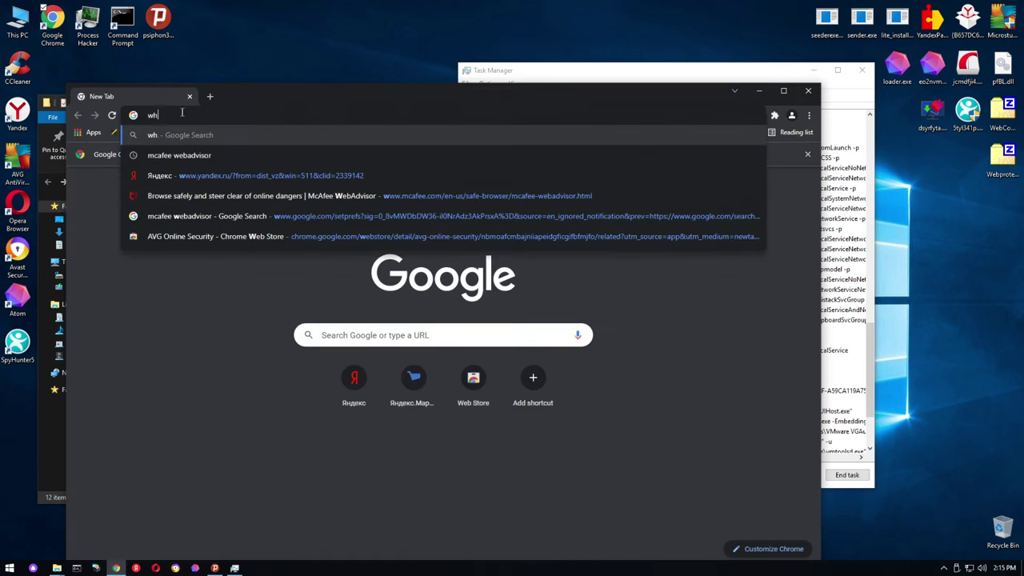
pyautogui.write("at's walliant")
pyautogui.press('Return')
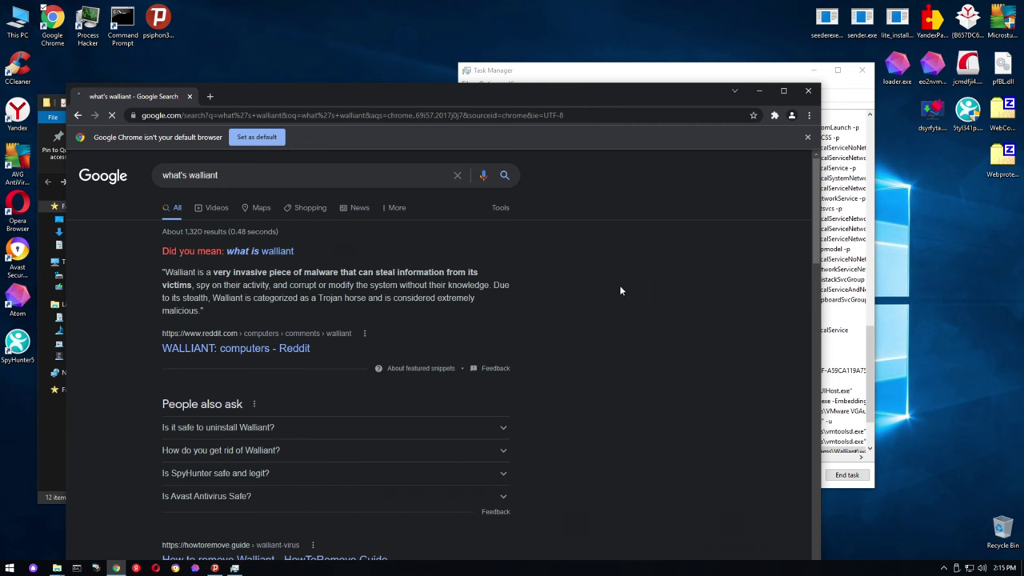
# Close Chrome, reposition the Styl341p and EsgInstaller icons, and launch SpyHunter 5 with admin approval
pyautogui.click(810, 94)
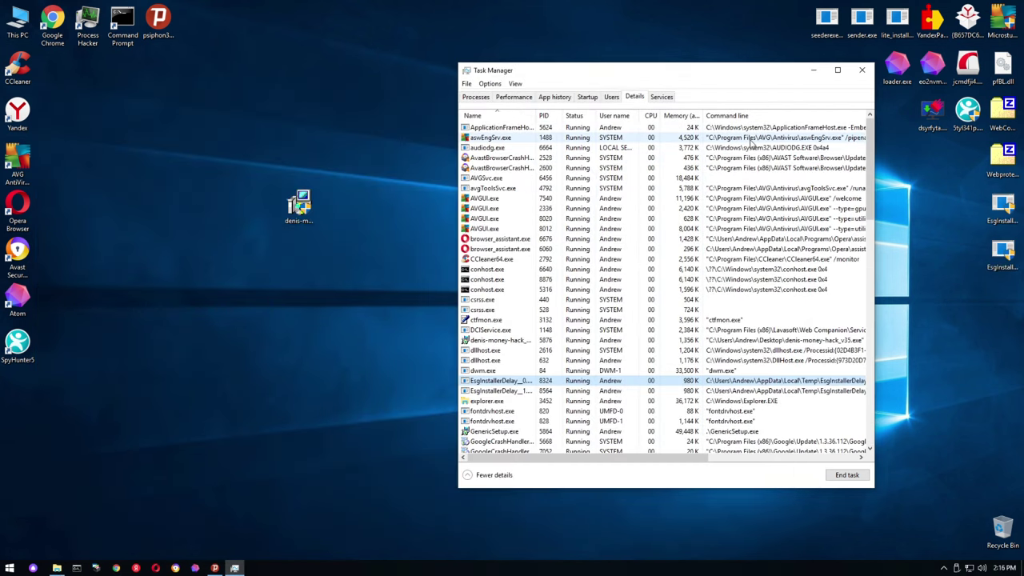
pyautogui.moveTo(967, 112); pyautogui.dragTo(965, 164)
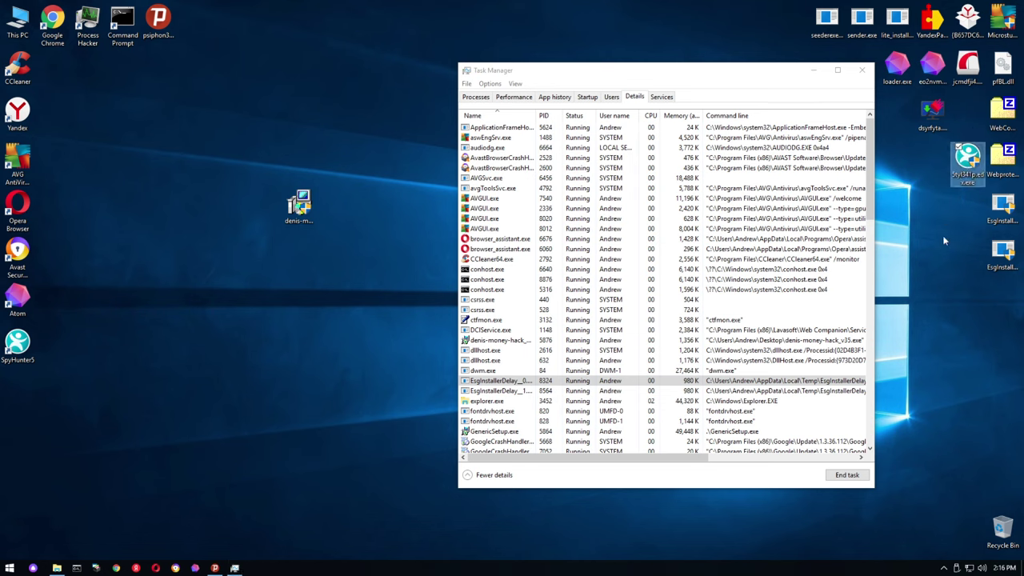
pyautogui.moveTo(985, 244); pyautogui.dragTo(968, 211)
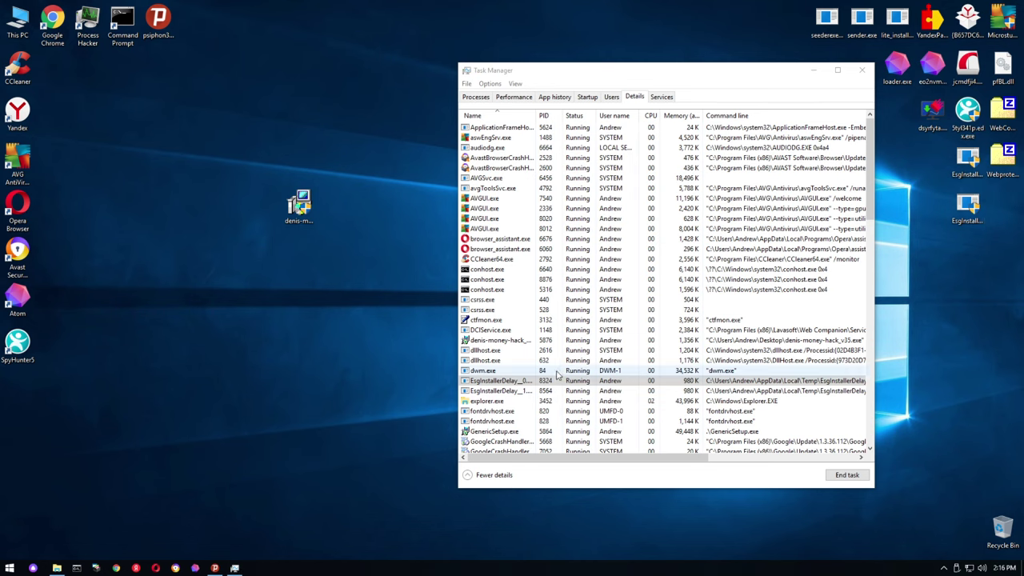
pyautogui.doubleClick(24, 352)
pyautogui.click(457, 356)
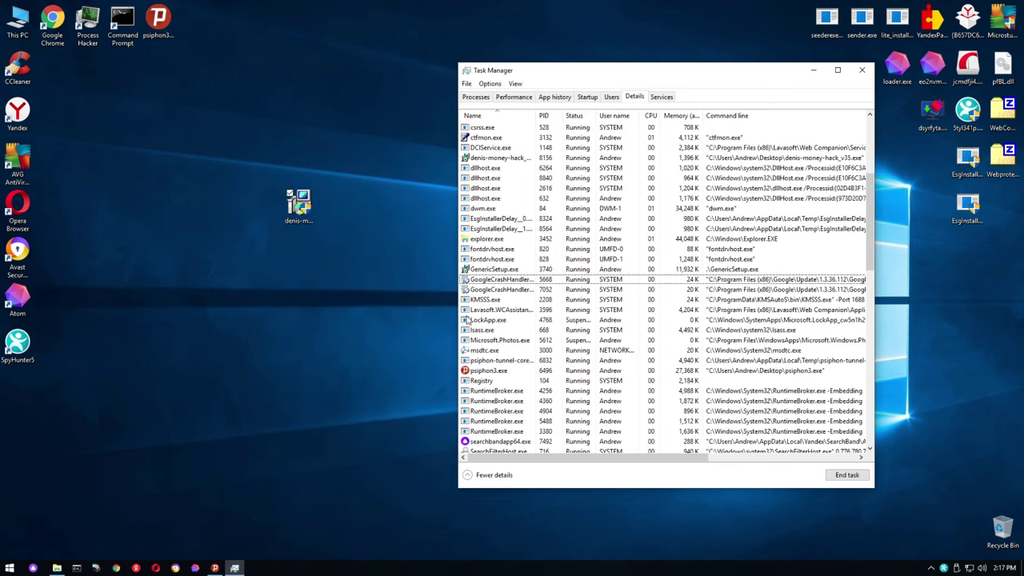
# Minimize Task Manager and accept the Driver Genius and WinZip offers in the VLC wizard
pyautogui.click(814, 70)
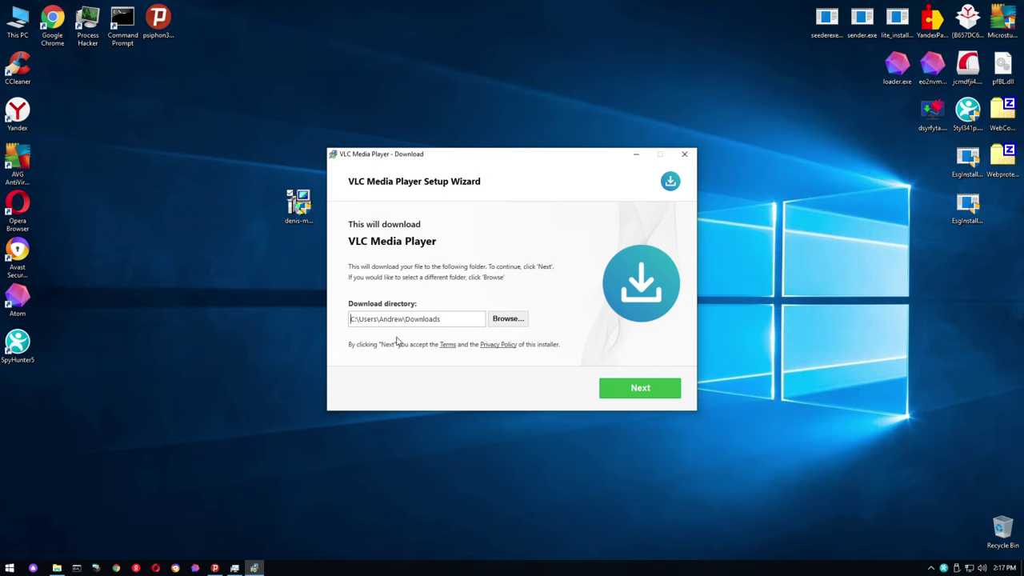
pyautogui.click(633, 392)
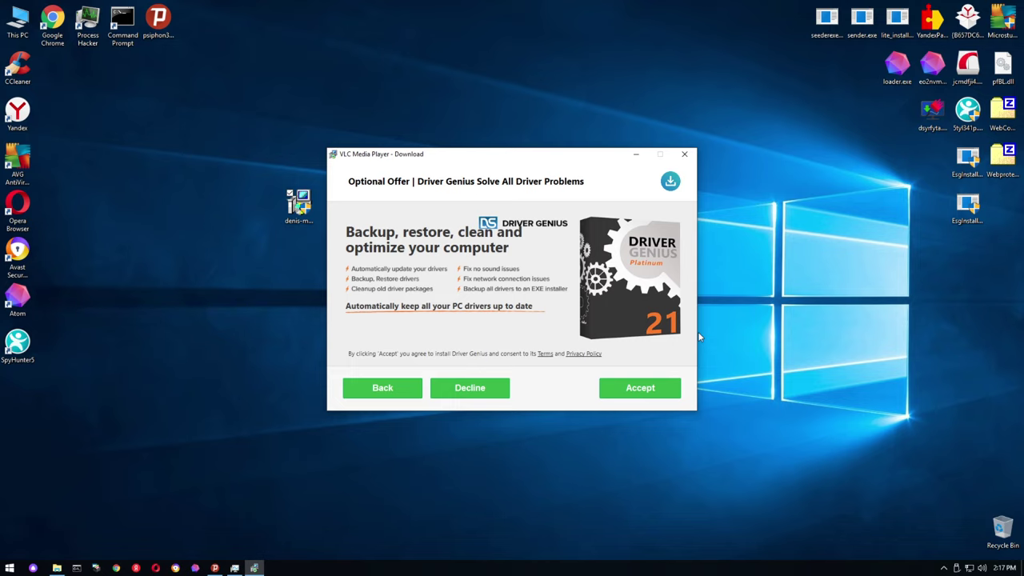
pyautogui.click(622, 393)
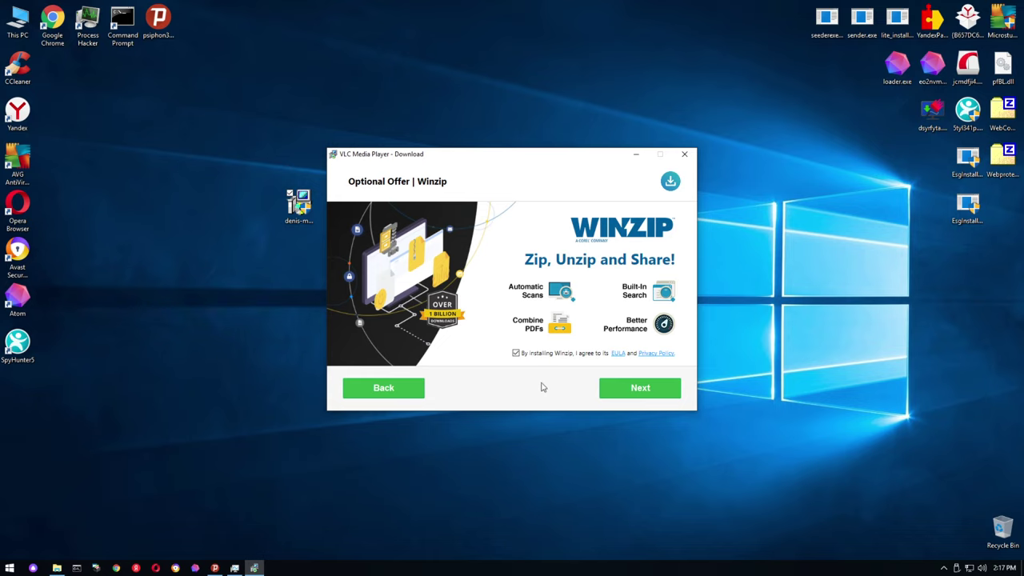
pyautogui.click(625, 390)
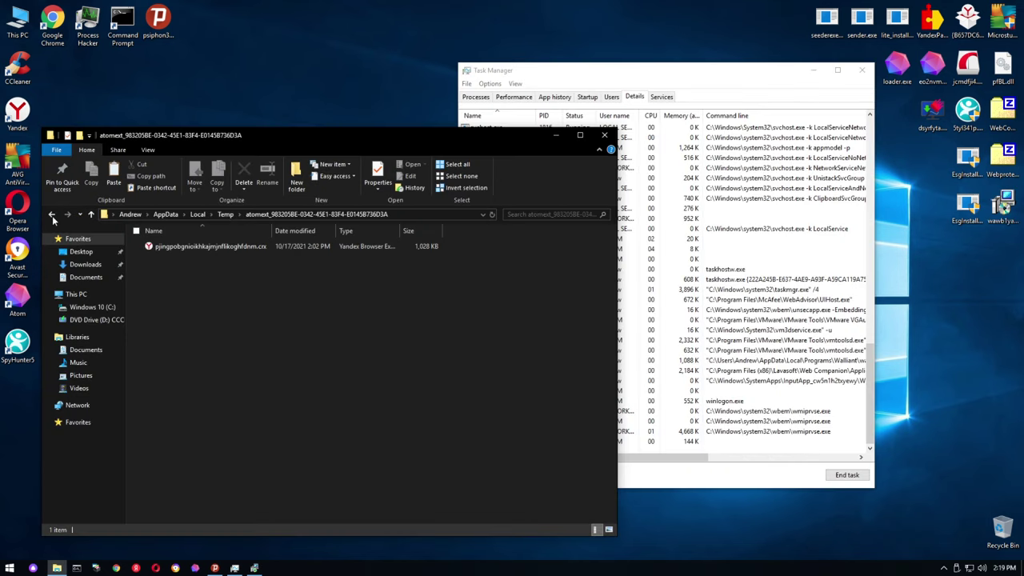
# Peek into scoped_dir8040 and scoped_dir2652, returning to Temp and scrolling to its bottom
pyautogui.click(51, 214)
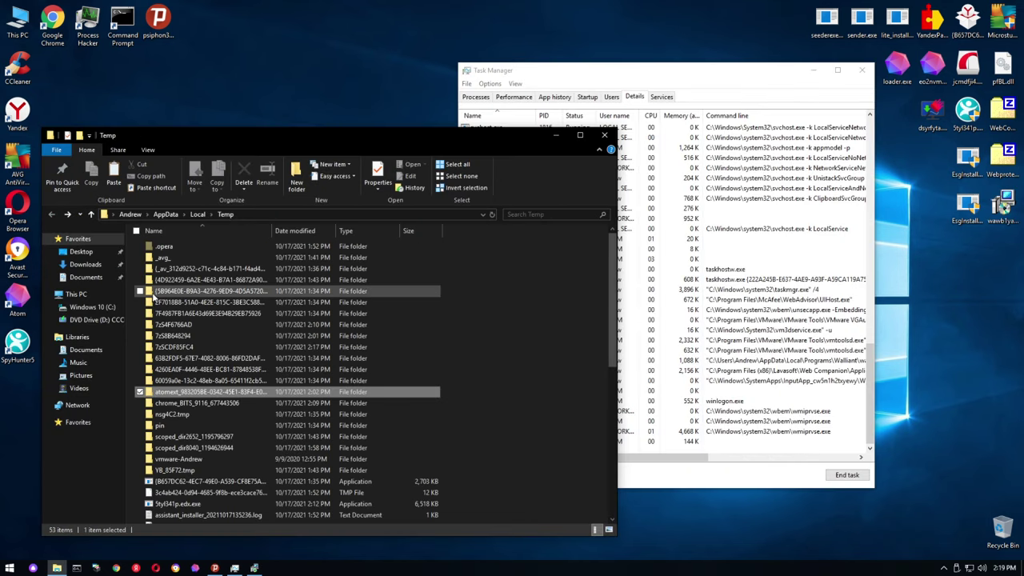
pyautogui.click(181, 418)
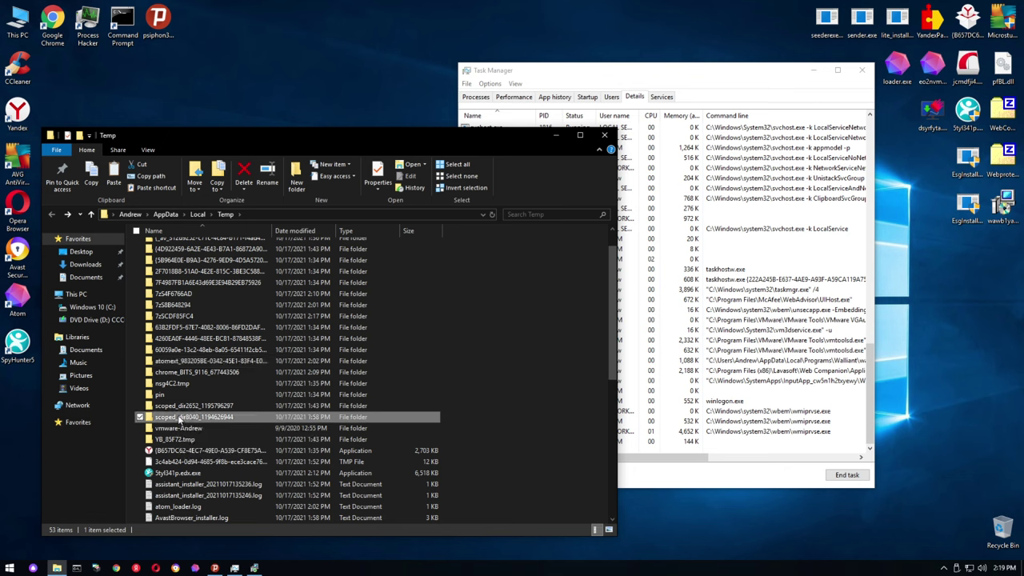
pyautogui.doubleClick(181, 418)
pyautogui.click(52, 214)
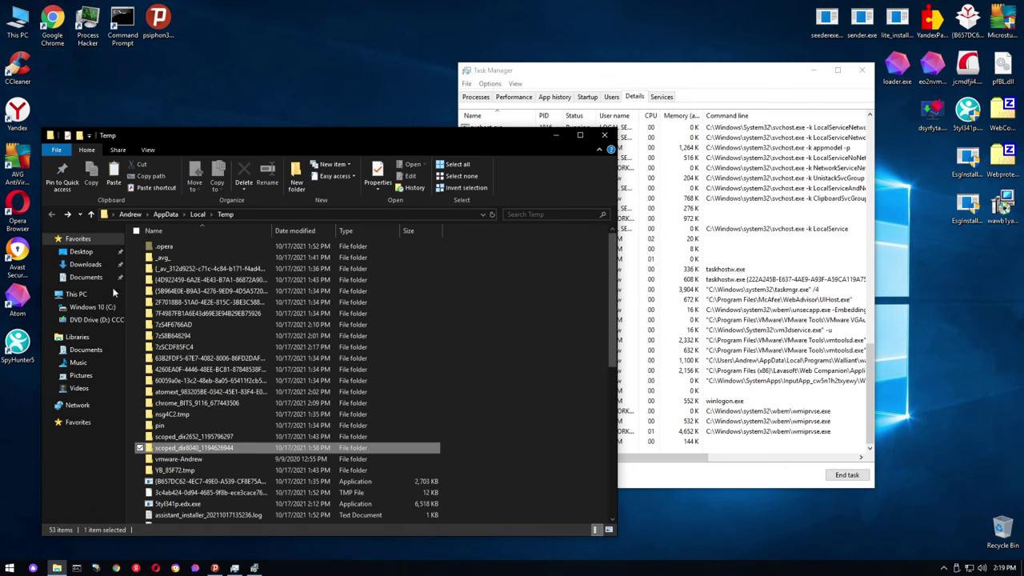
pyautogui.doubleClick(184, 436)
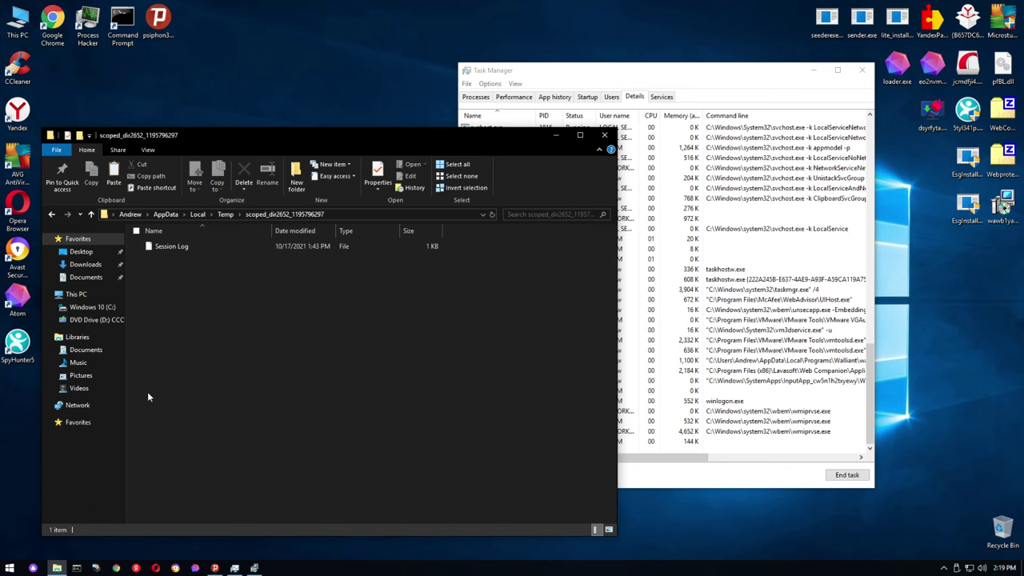
pyautogui.click(51, 214)
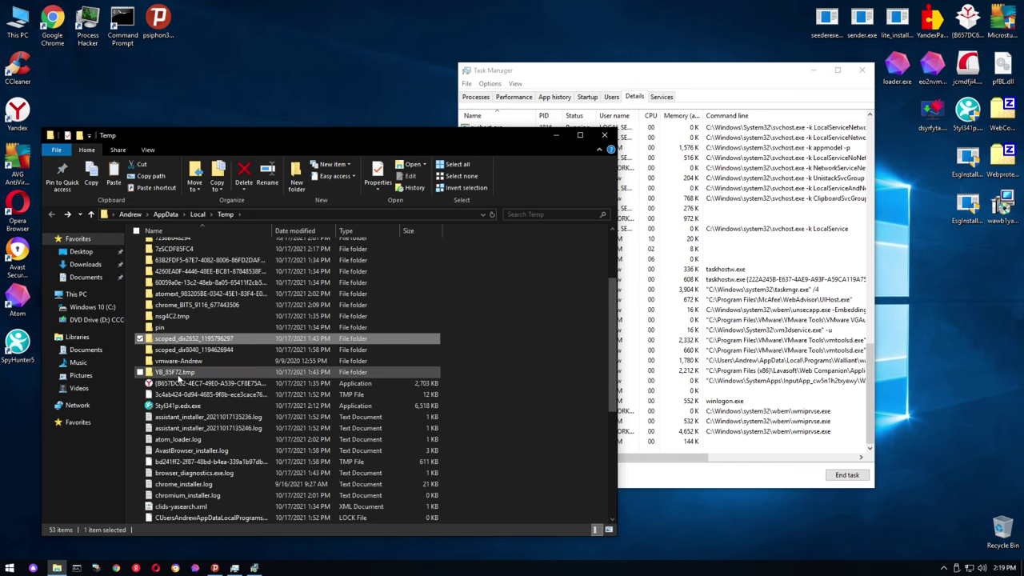
pyautogui.scroll(-6, 184, 391)
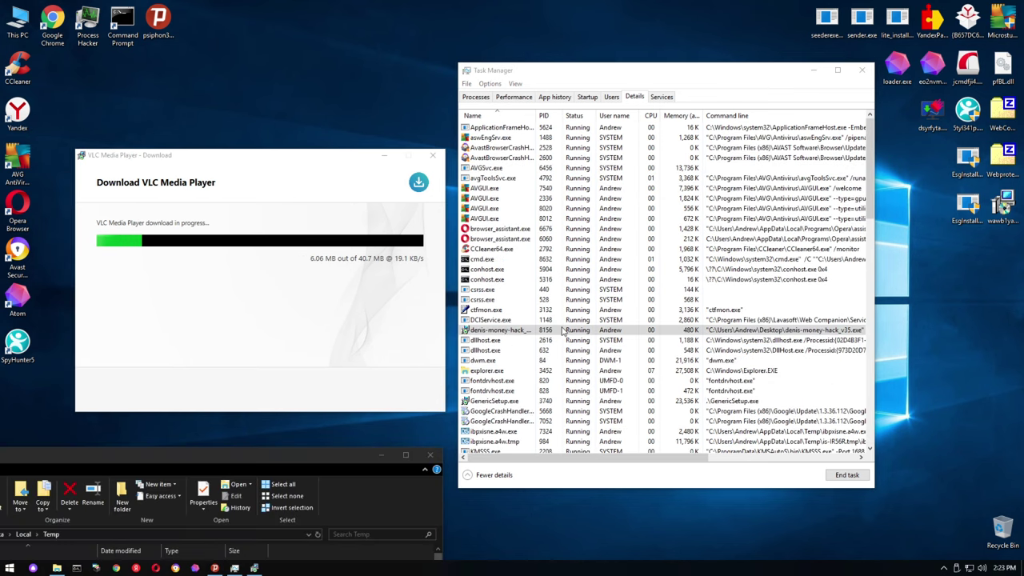
# Scroll the Details list and select the ibpxisne.a4w.exe row
pyautogui.scroll(-1, 520, 288)
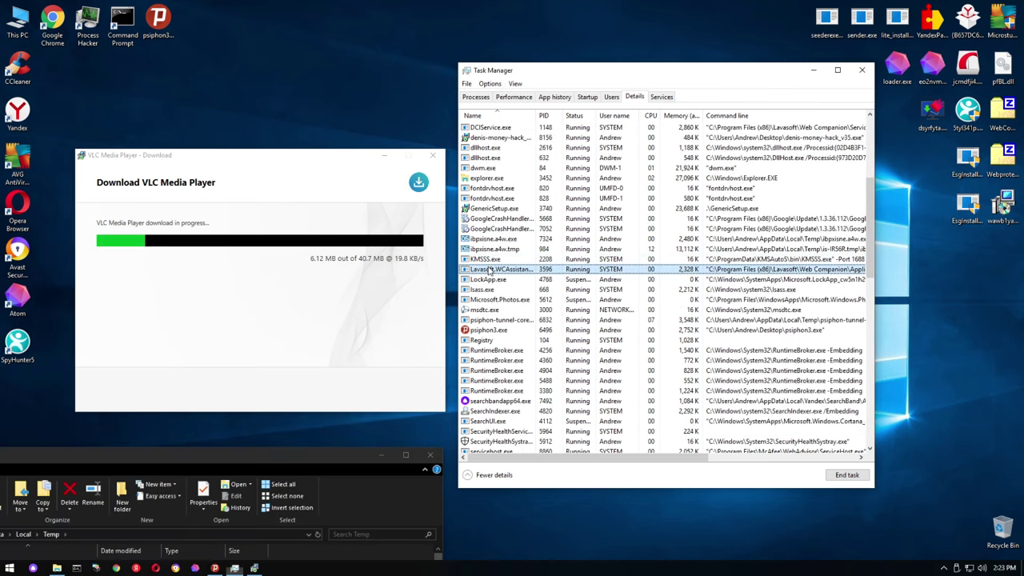
pyautogui.click(480, 240)
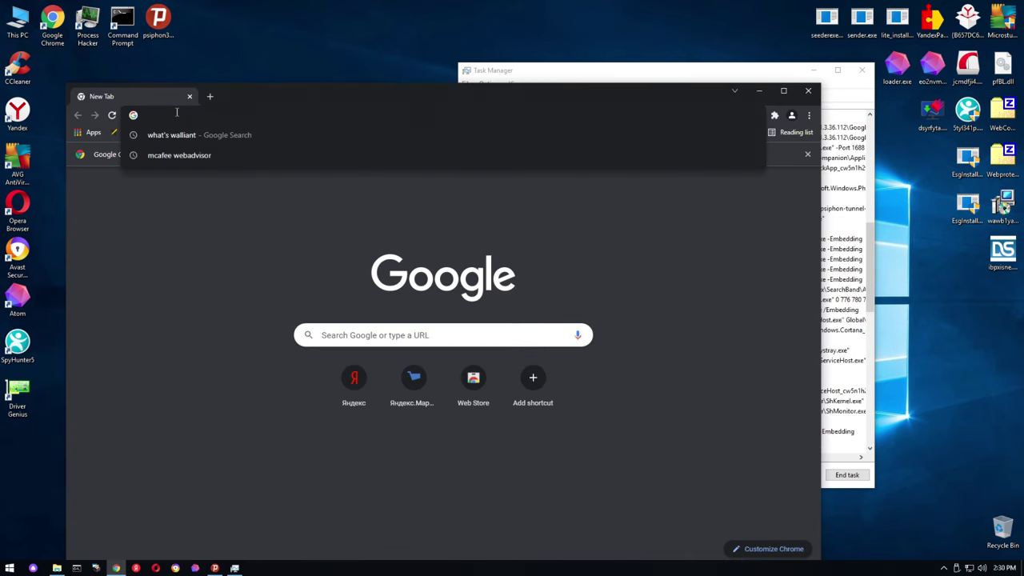
# Search Google for "winzip"
pyautogui.write('wiz')
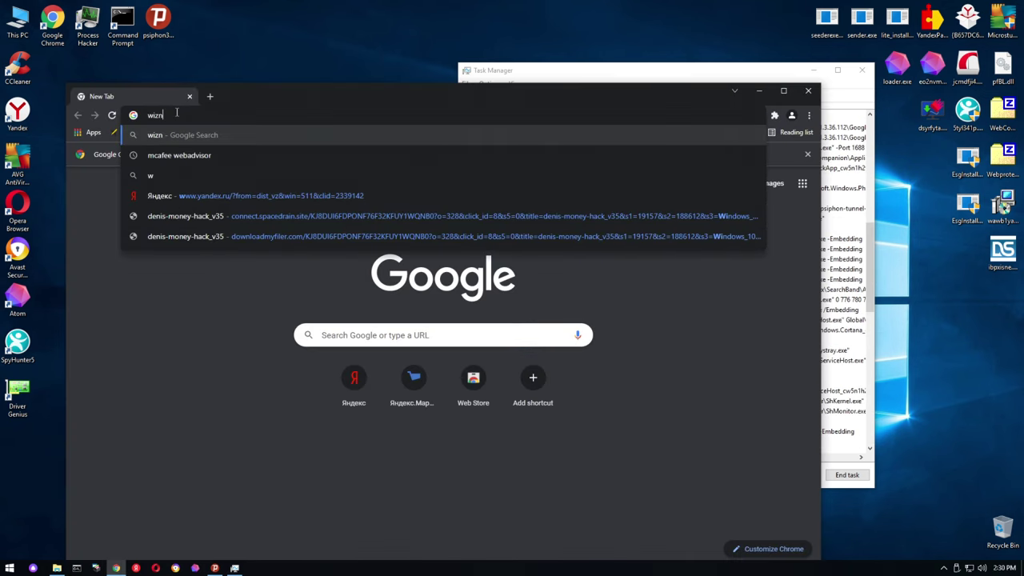
pyautogui.press('BackSpace')
pyautogui.write('nzip')
pyautogui.press('Return')
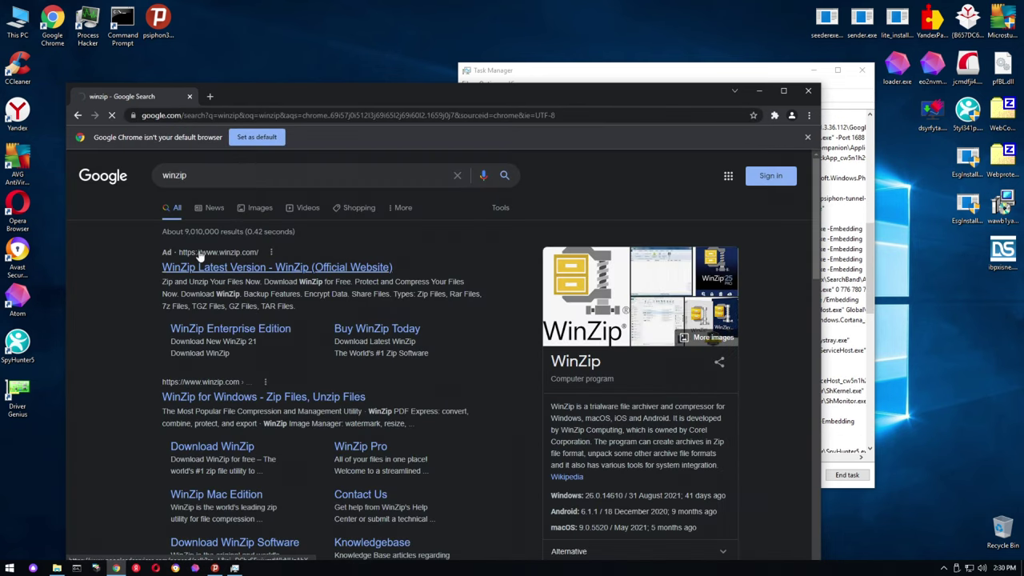
# Open the WinZip ad result and start the FREE DOWNLOAD of winzip26.exe
pyautogui.scroll(-1, 200, 255)
pyautogui.click(213, 217)
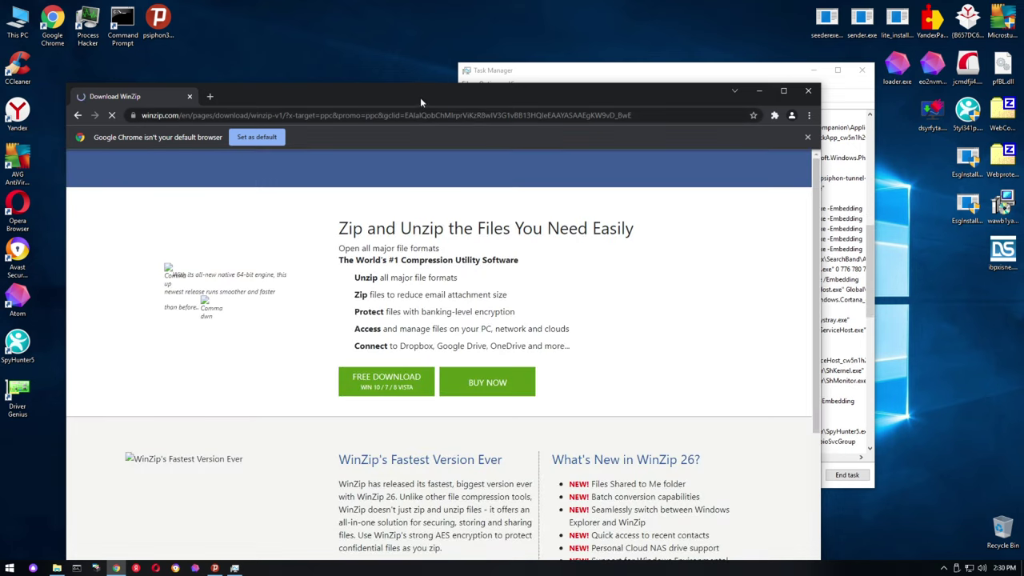
pyautogui.moveTo(420, 97); pyautogui.dragTo(419, 73)
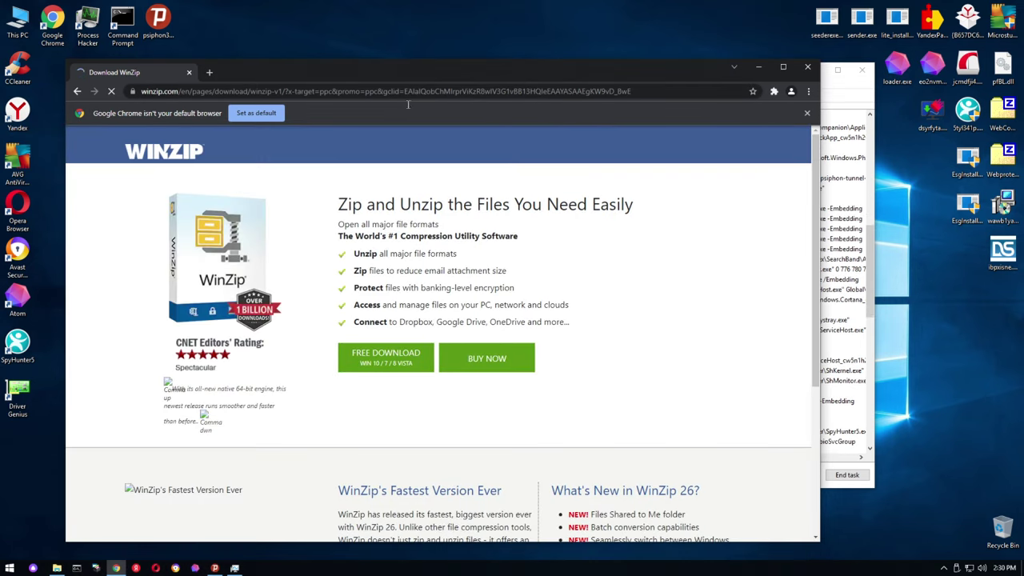
pyautogui.click(373, 358)
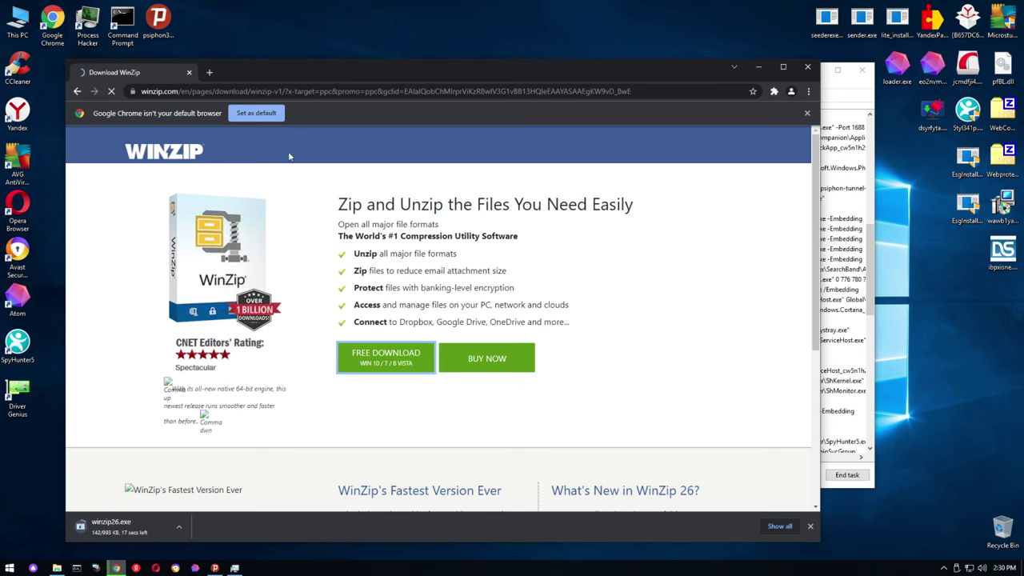
pyautogui.scroll(-4, 240, 264)
pyautogui.scroll(4, 208, 344)
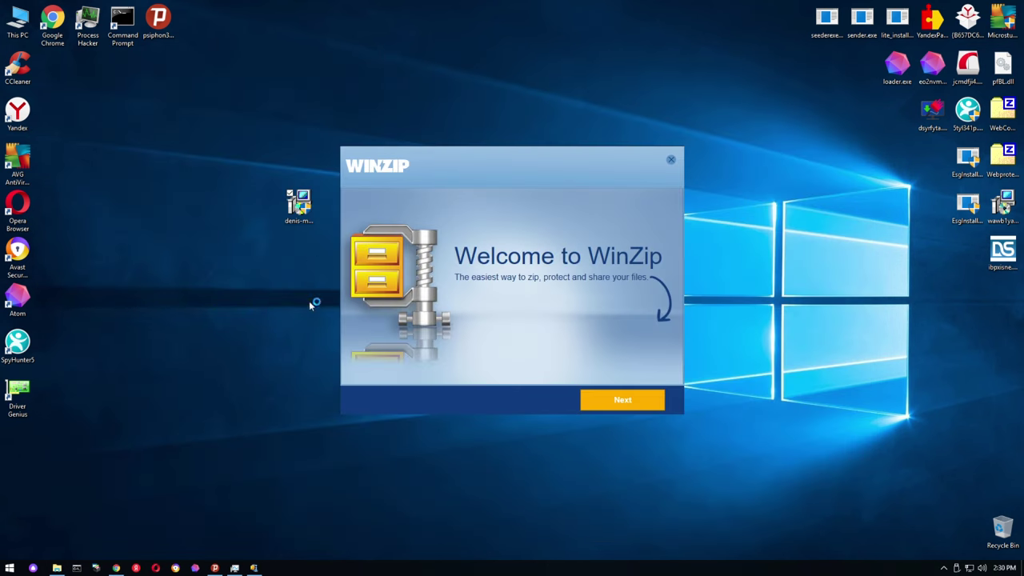
# Advance the WinZip installer until it downloads, then relaunch the fake VLC downloader and approve UAC
pyautogui.click(614, 396)
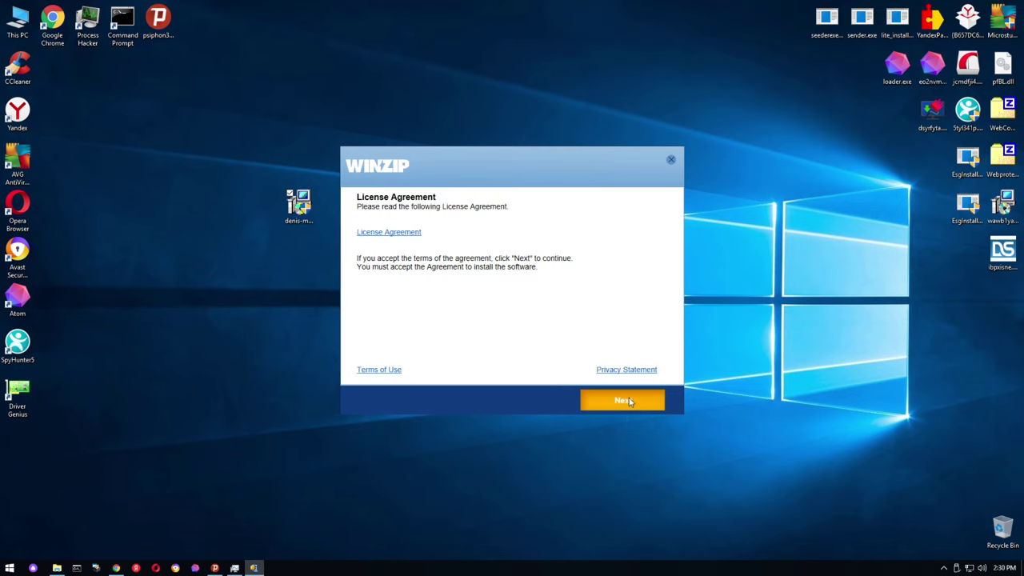
pyautogui.click(625, 403)
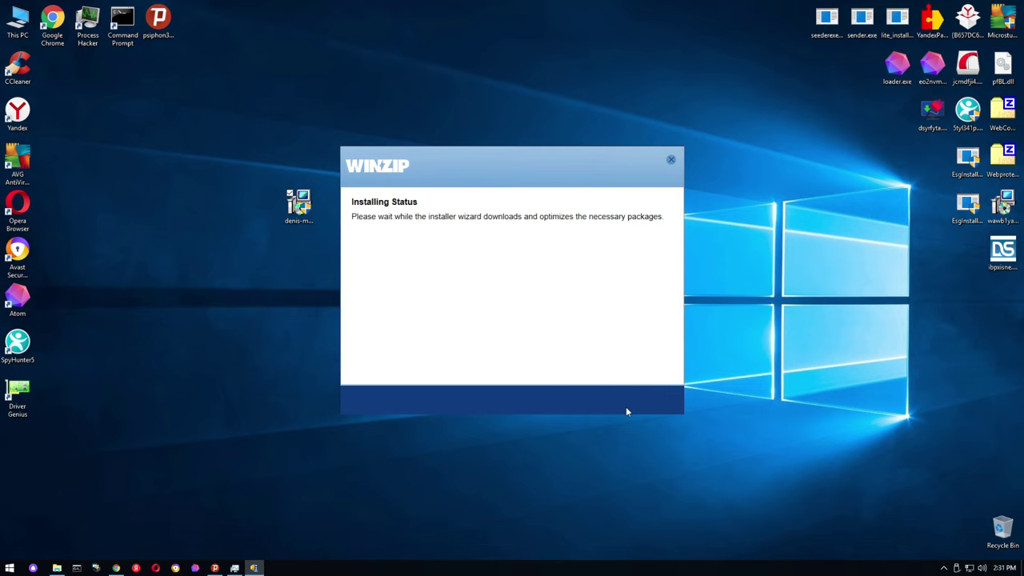
pyautogui.doubleClick(300, 206)
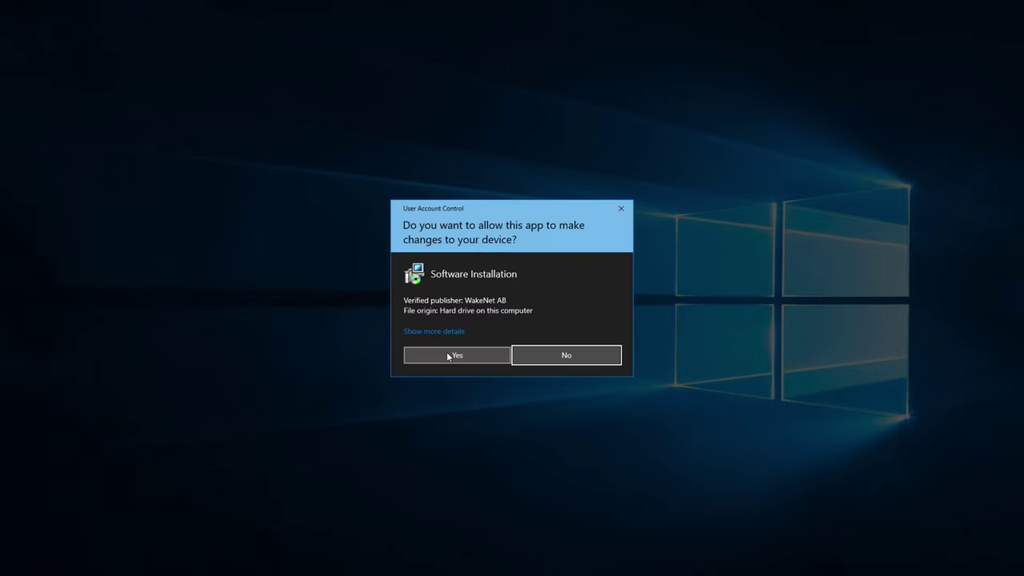
pyautogui.click(449, 356)
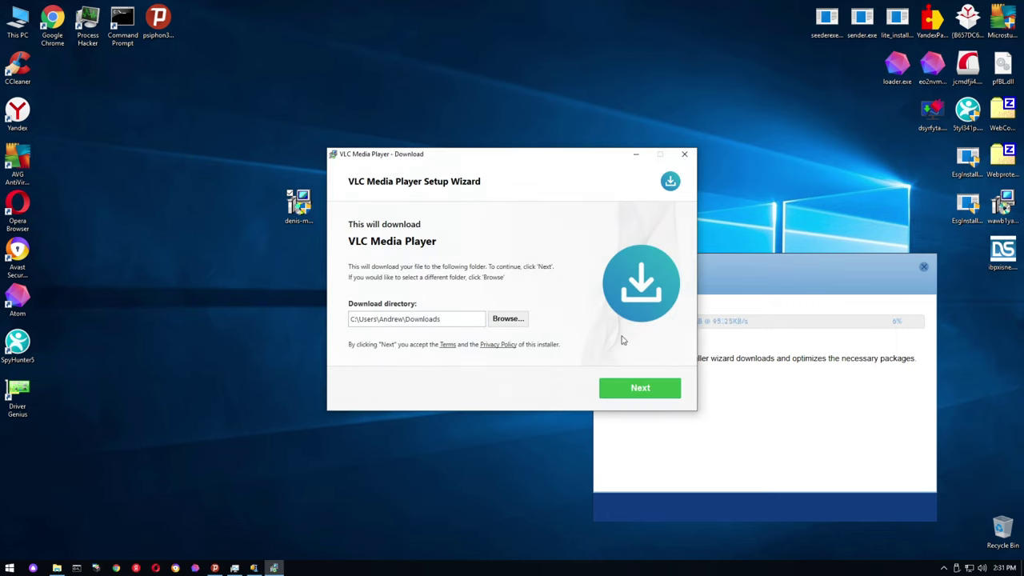
# Keep the default folder, skip Quick Driver Updater, accept WinZip, and move the download window aside
pyautogui.click(610, 388)
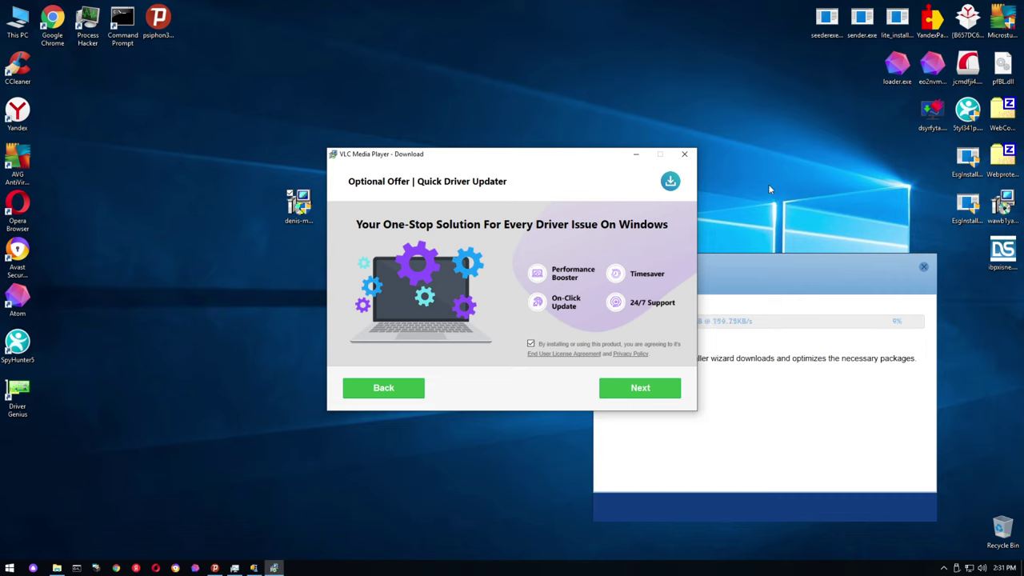
pyautogui.click(646, 389)
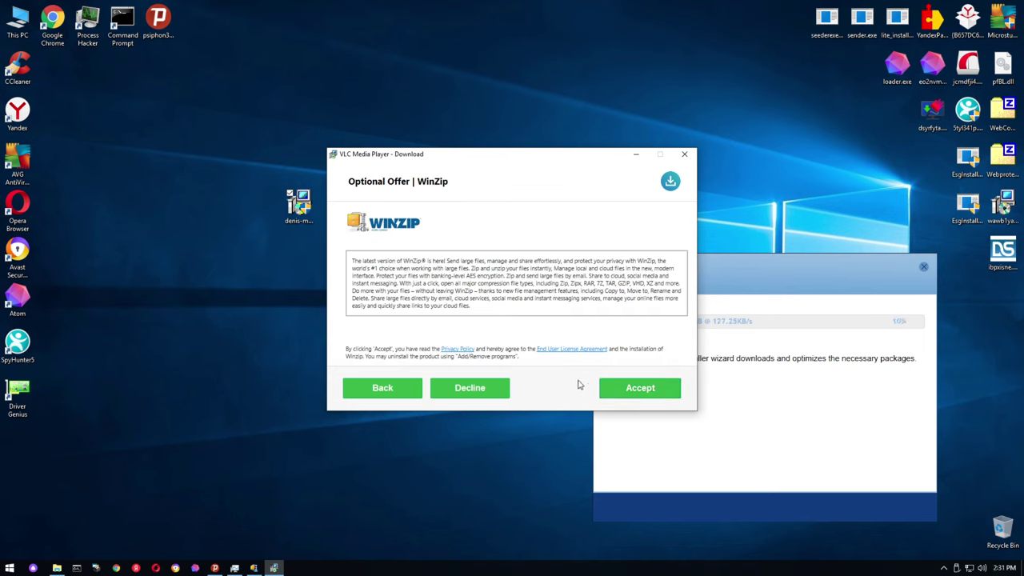
pyautogui.click(615, 402)
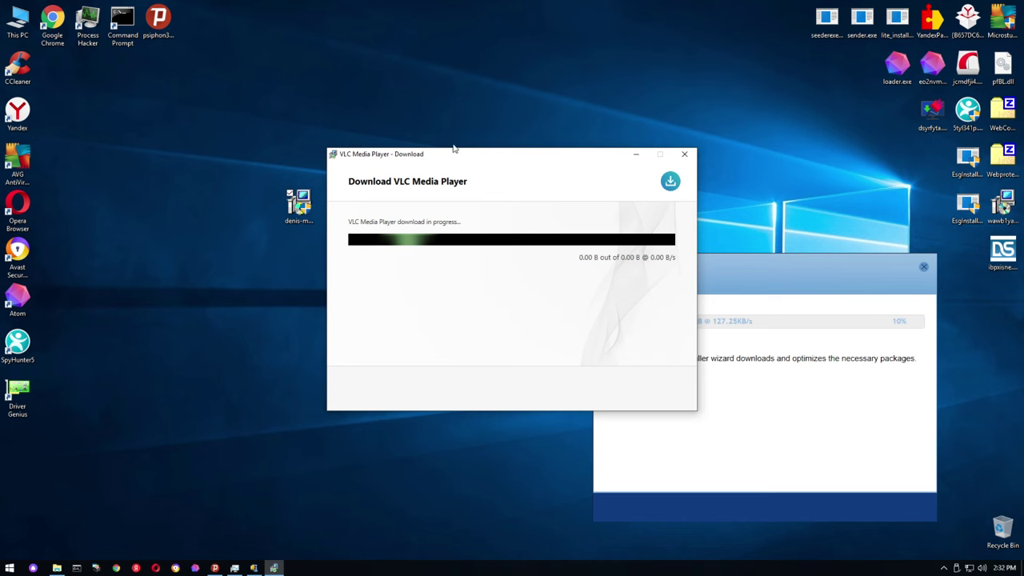
pyautogui.moveTo(453, 149); pyautogui.dragTo(404, 146)
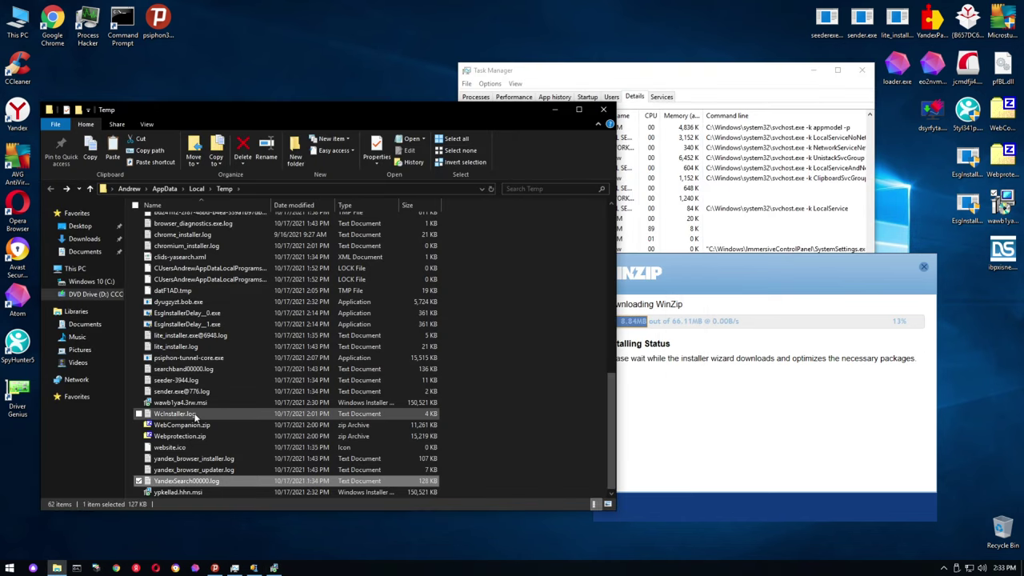
# Move dyugzyzt.bob.exe from the Temp folder onto the desktop and minimize Explorer
pyautogui.click(164, 493)
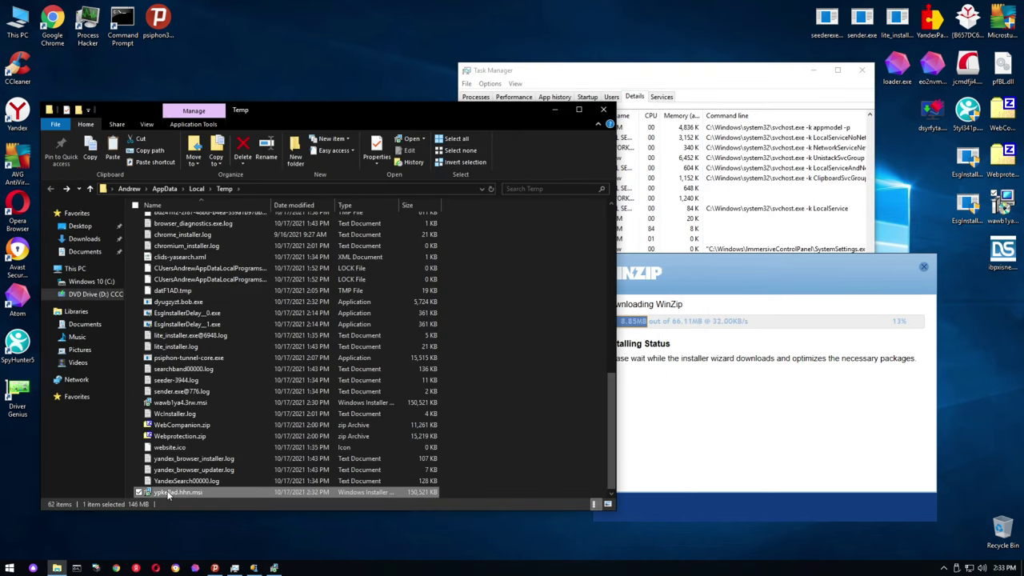
pyautogui.click(168, 403)
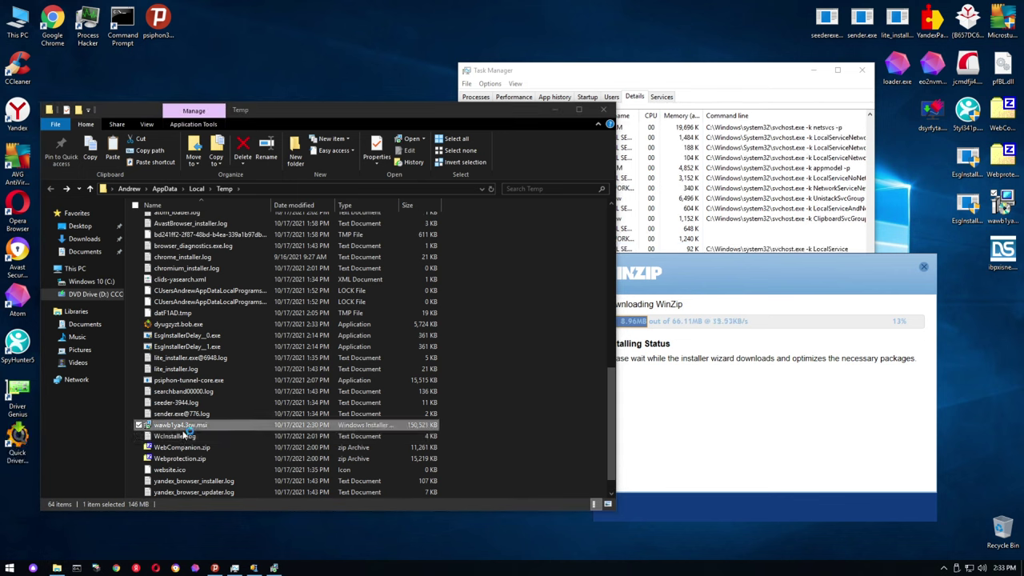
pyautogui.click(178, 326)
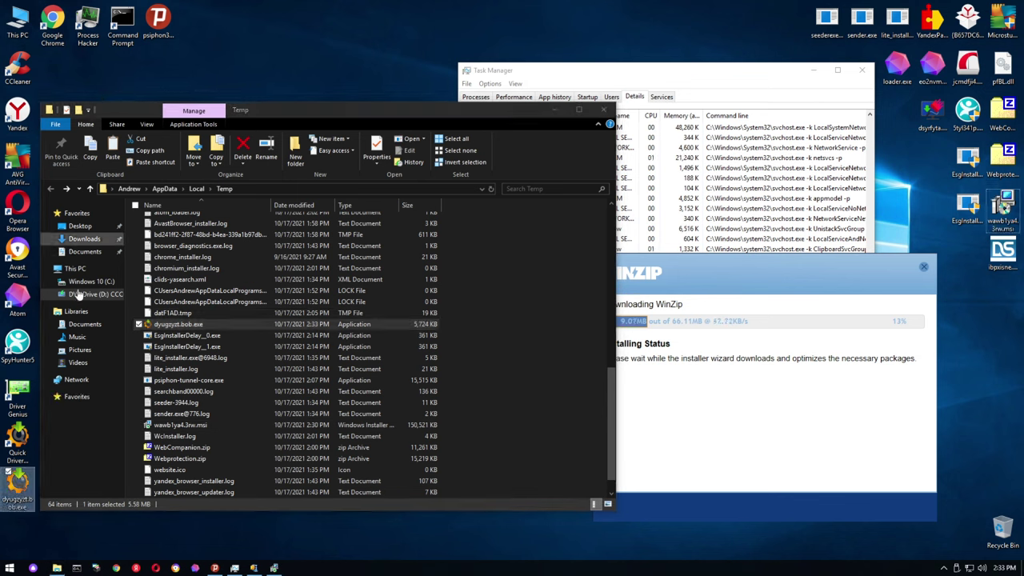
pyautogui.moveTo(17, 482); pyautogui.dragTo(974, 256)
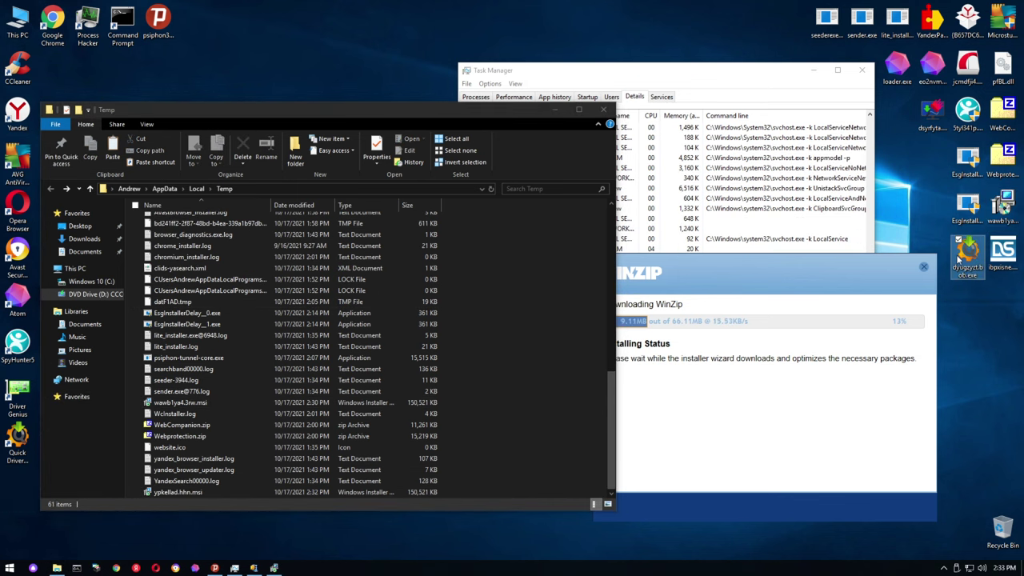
pyautogui.click(556, 111)
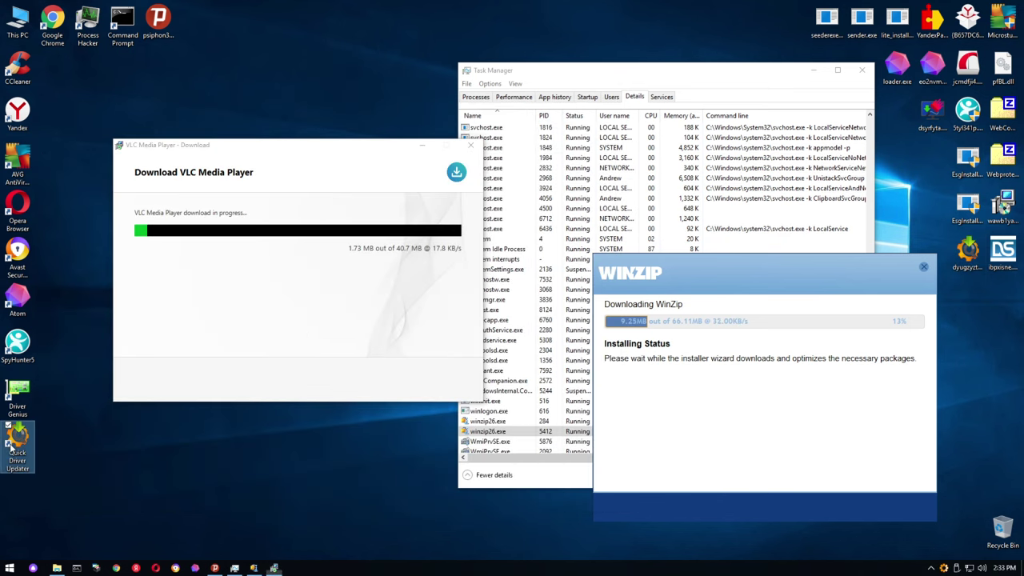
# Select the qdu.exe process in Task Manager's Details list
pyautogui.click(528, 209)
pyautogui.scroll(-1, 552, 250)
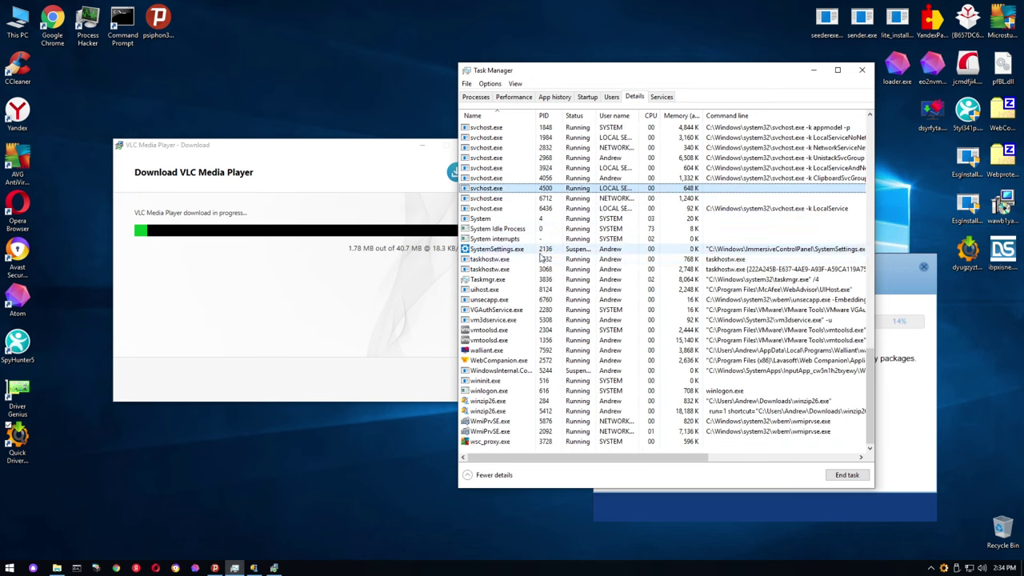
pyautogui.scroll(15, 528, 265)
pyautogui.click(576, 329)
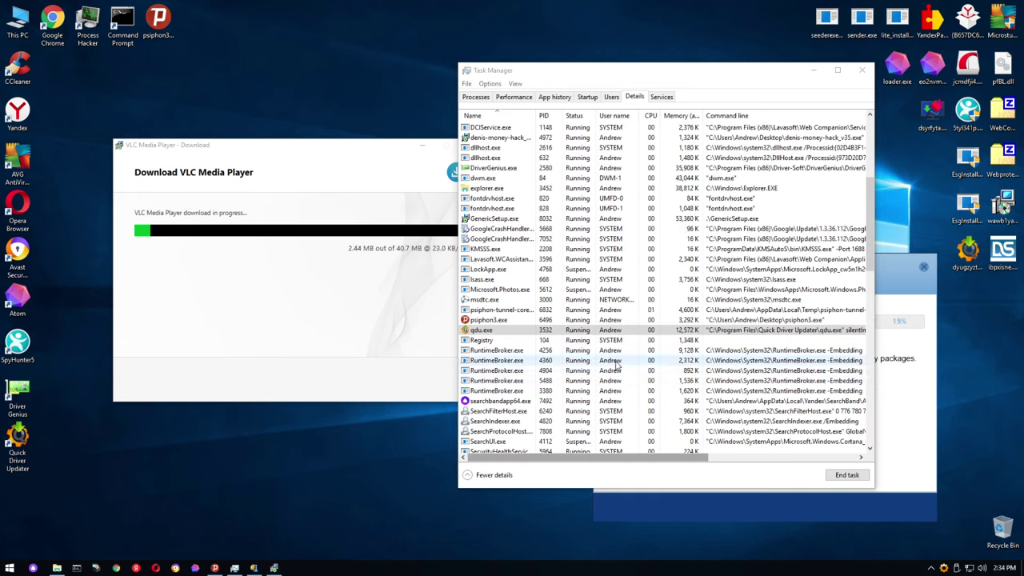
pyautogui.scroll(-1, 617, 365)
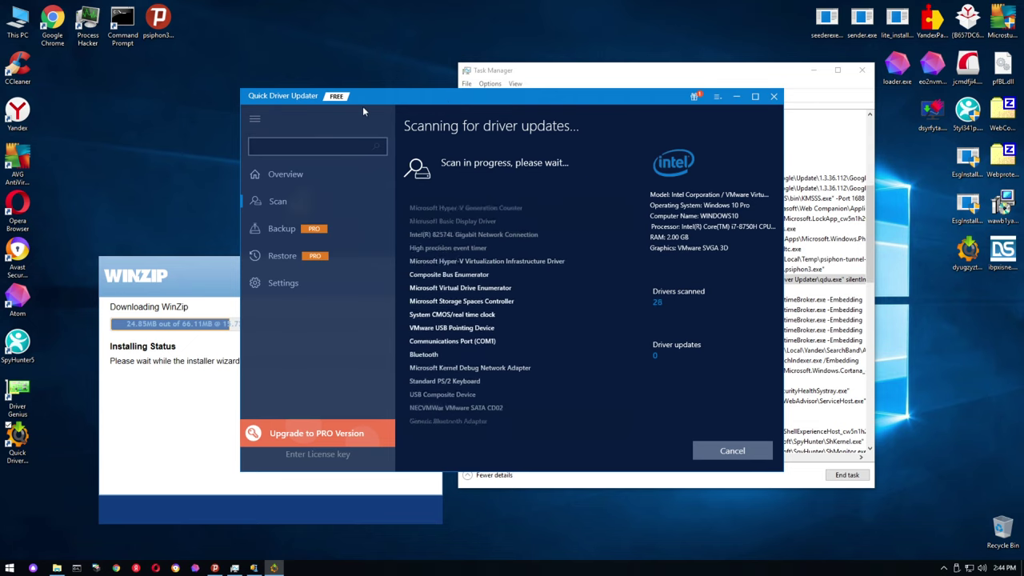
# Move the window aside and let the driver scan run until Chrome shows the purchase page
pyautogui.moveTo(398, 101); pyautogui.dragTo(299, 100)
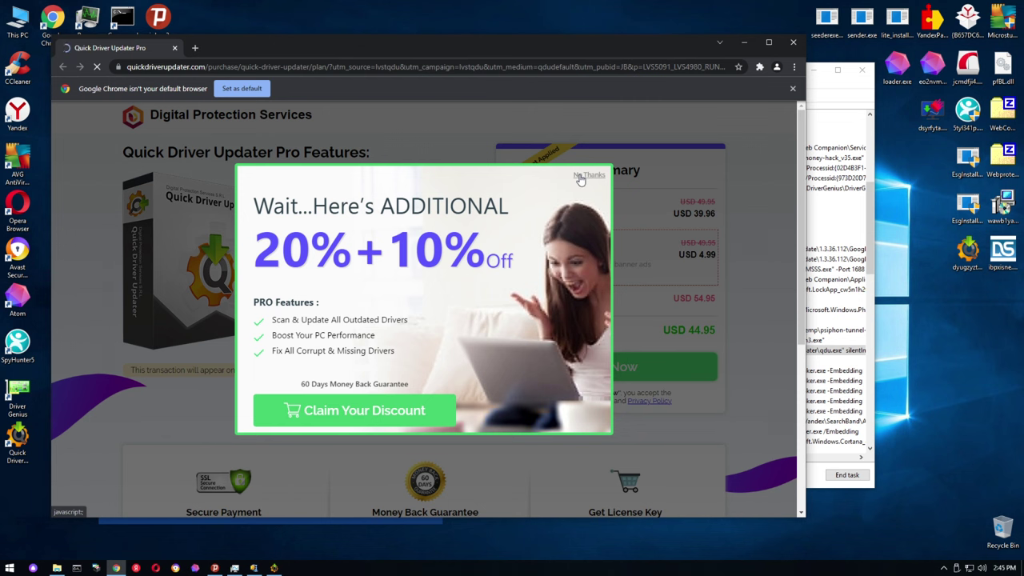
# Dismiss the discount popup and create quickdriverupdater.txt on the desktop
pyautogui.click(579, 177)
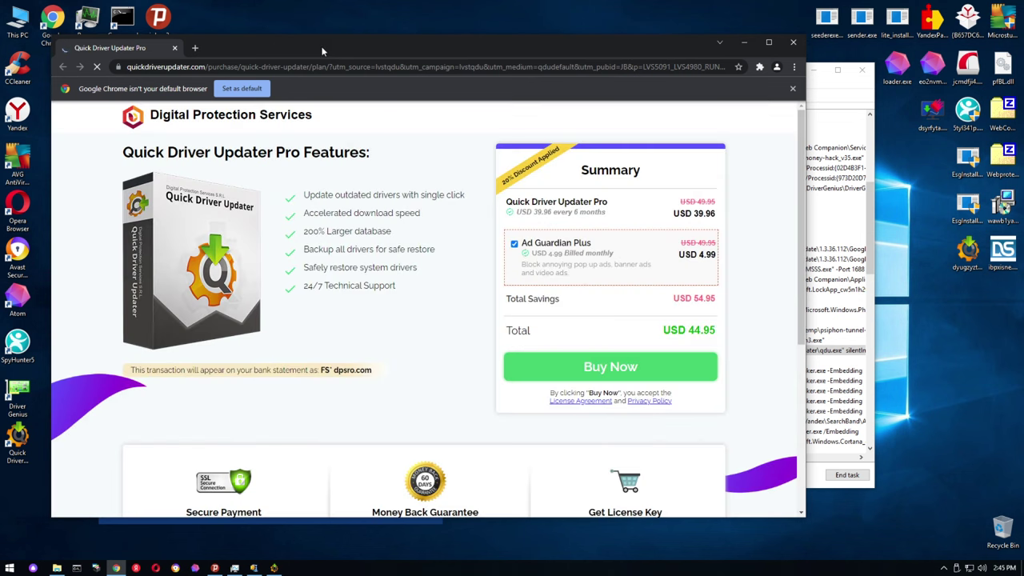
pyautogui.moveTo(322, 51); pyautogui.dragTo(534, 75)
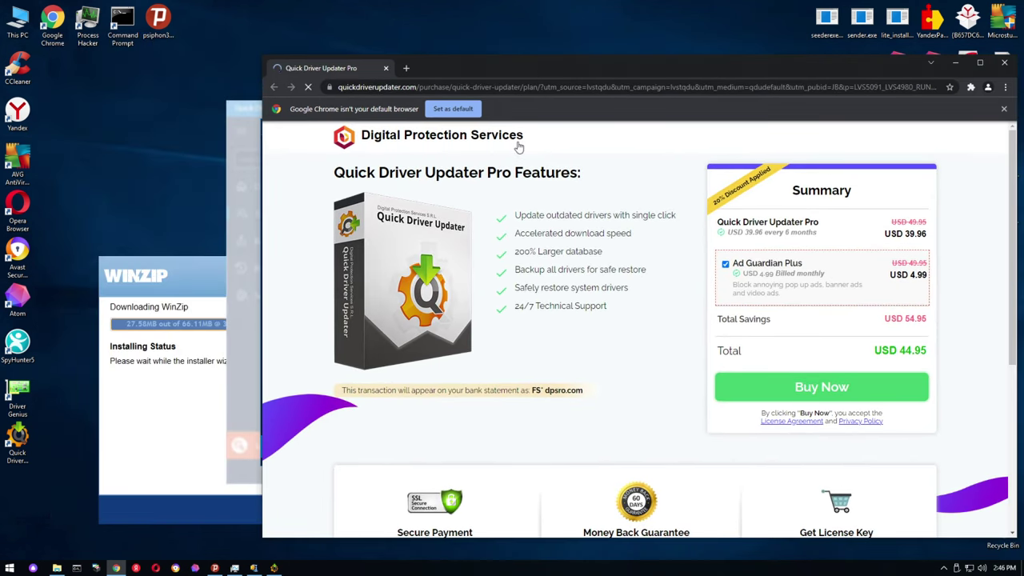
pyautogui.rightClick(86, 130)
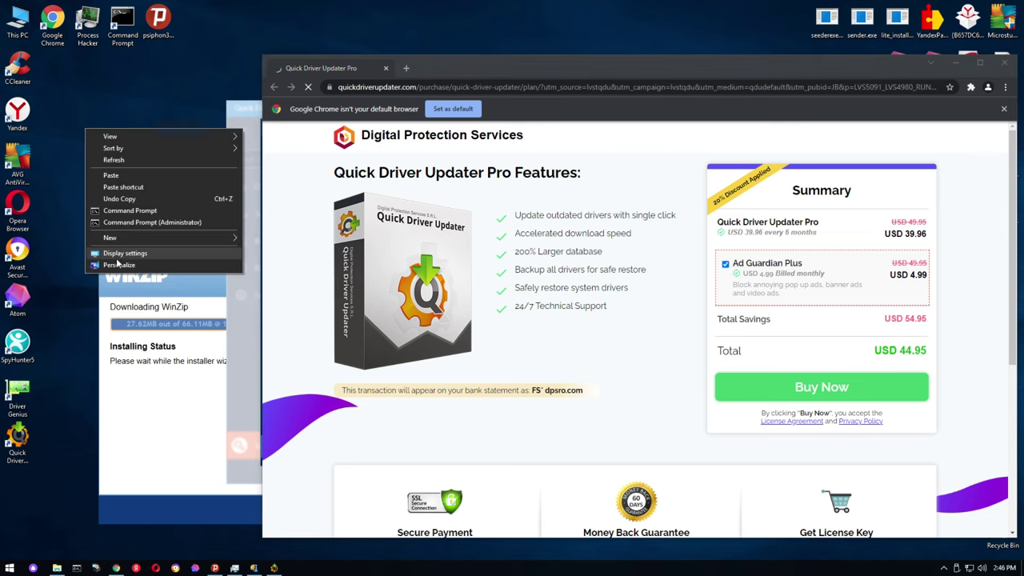
pyautogui.moveTo(234, 238)
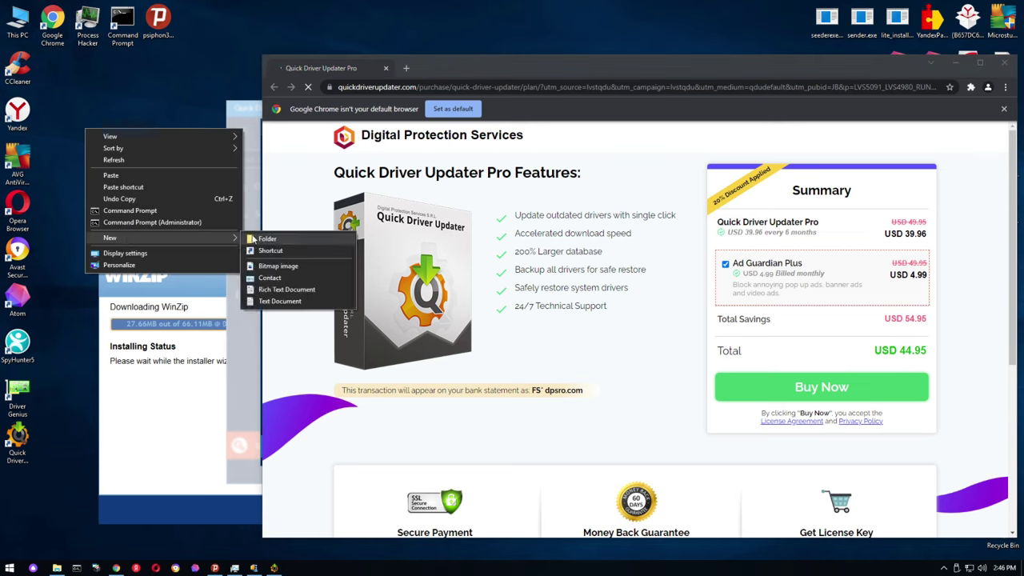
pyautogui.click(276, 304)
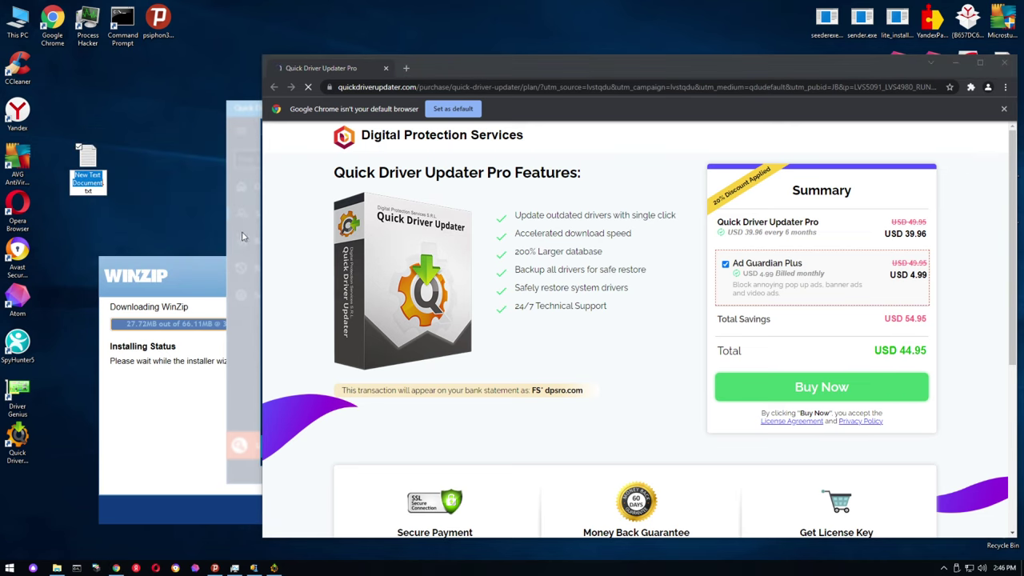
pyautogui.write('quickdriver ')
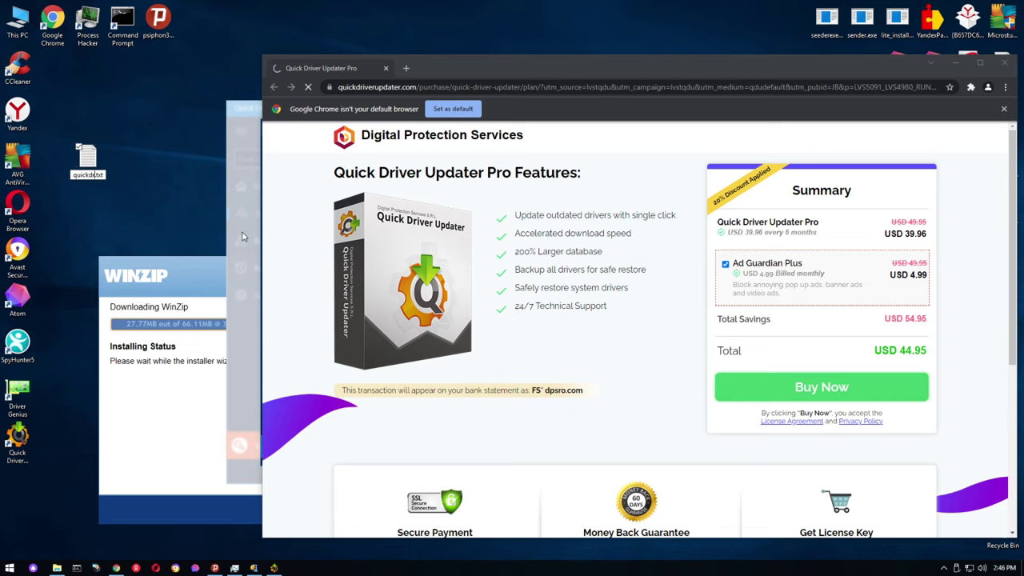
pyautogui.write('updater')
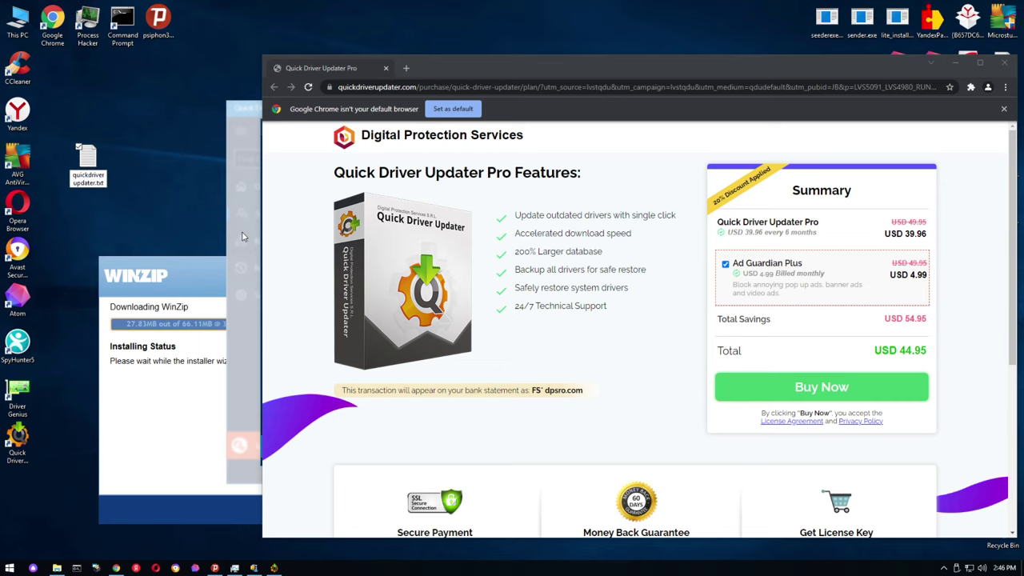
pyautogui.press('Return')
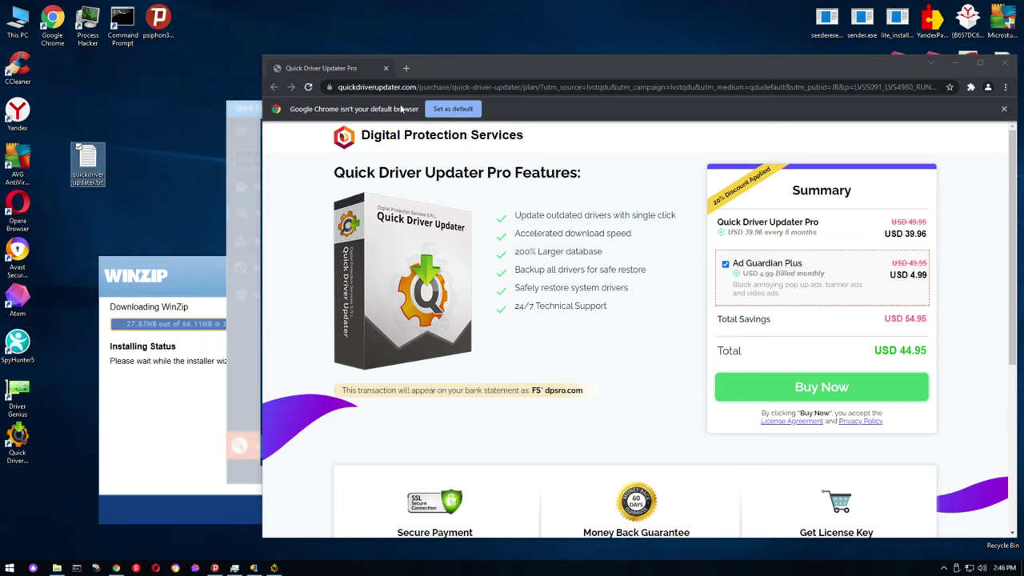
# Paste the purchase page URL into quickdriverupdater.txt, then relaunch the fake VLC downloader with approval
pyautogui.click(412, 88)
pyautogui.doubleClick(87, 160)
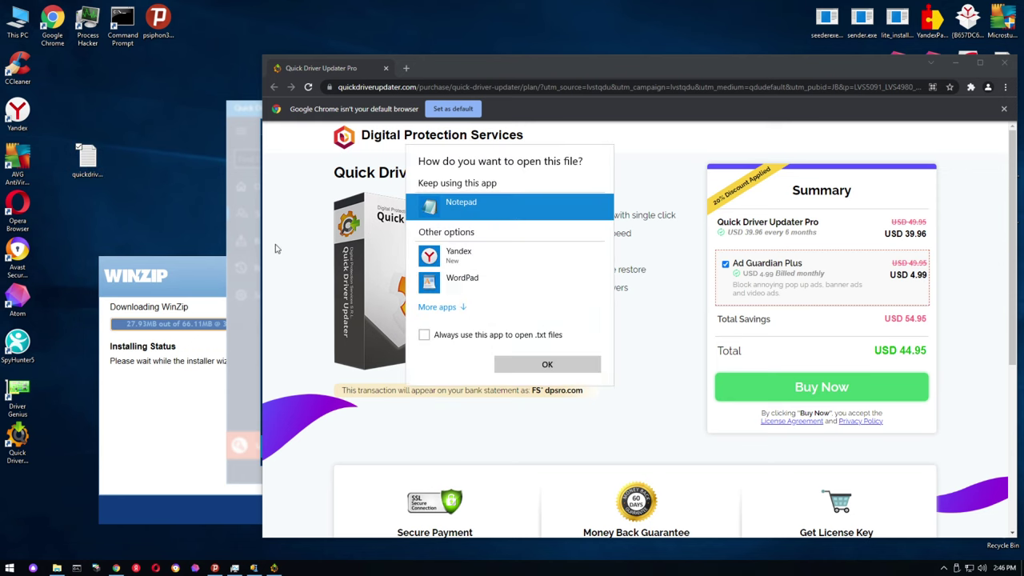
pyautogui.click(506, 364)
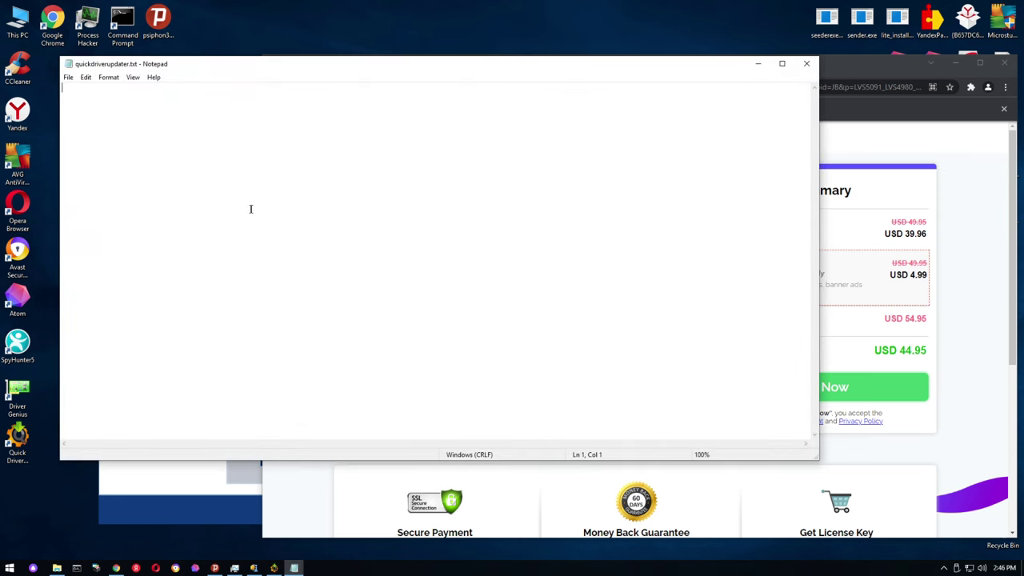
pyautogui.hotkey('ctrl', 'v')
pyautogui.click(807, 63)
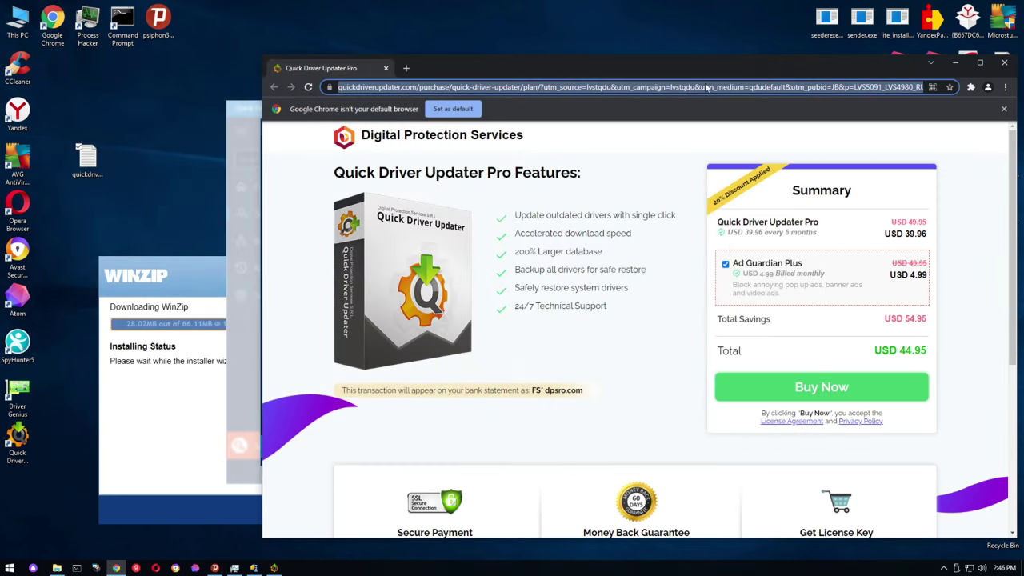
pyautogui.doubleClick(299, 215)
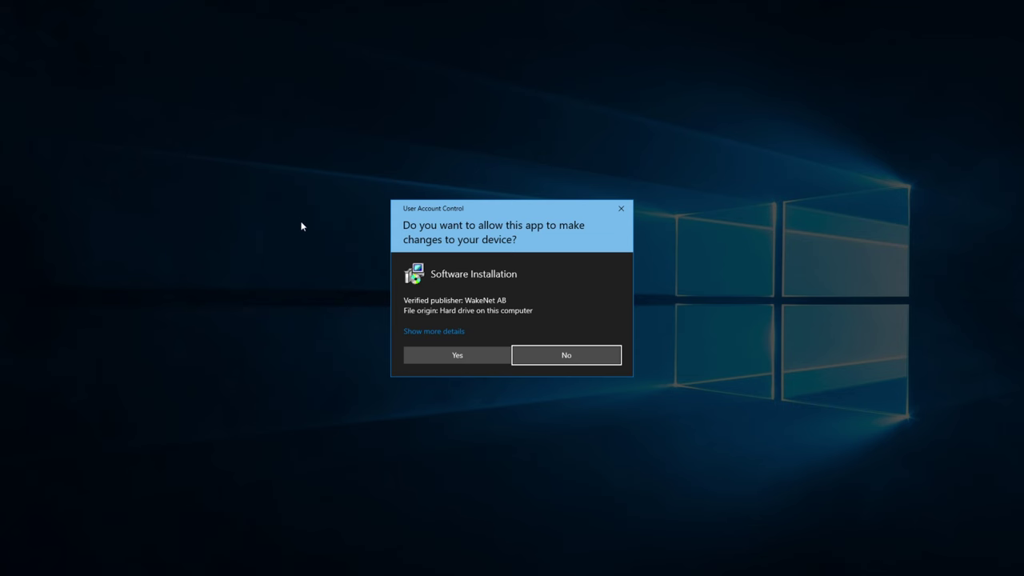
pyautogui.click(437, 360)
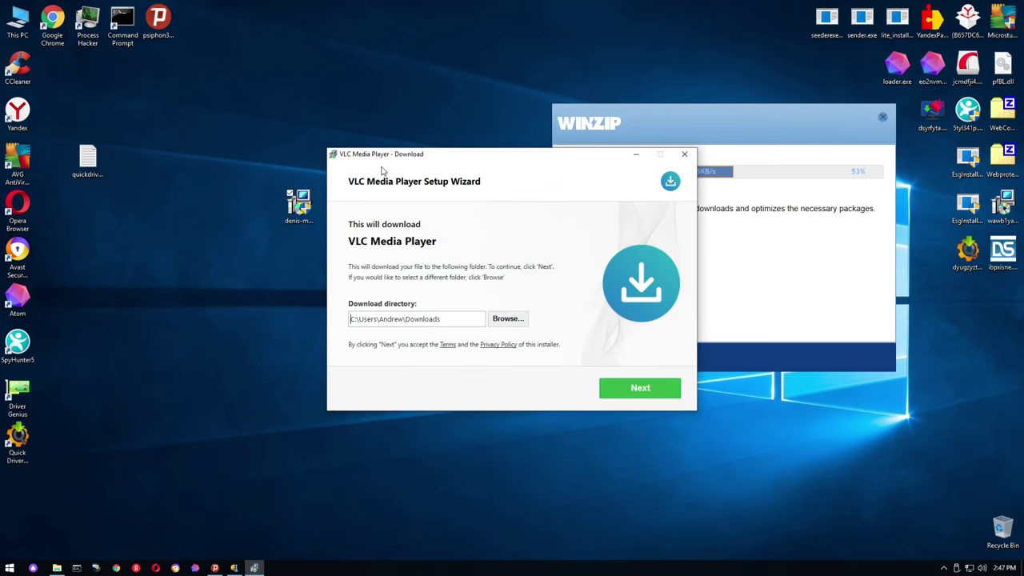
# Keep the default folder, decline WinZip, accept TeraByte Backup, and bring up Task Manager
pyautogui.click(612, 391)
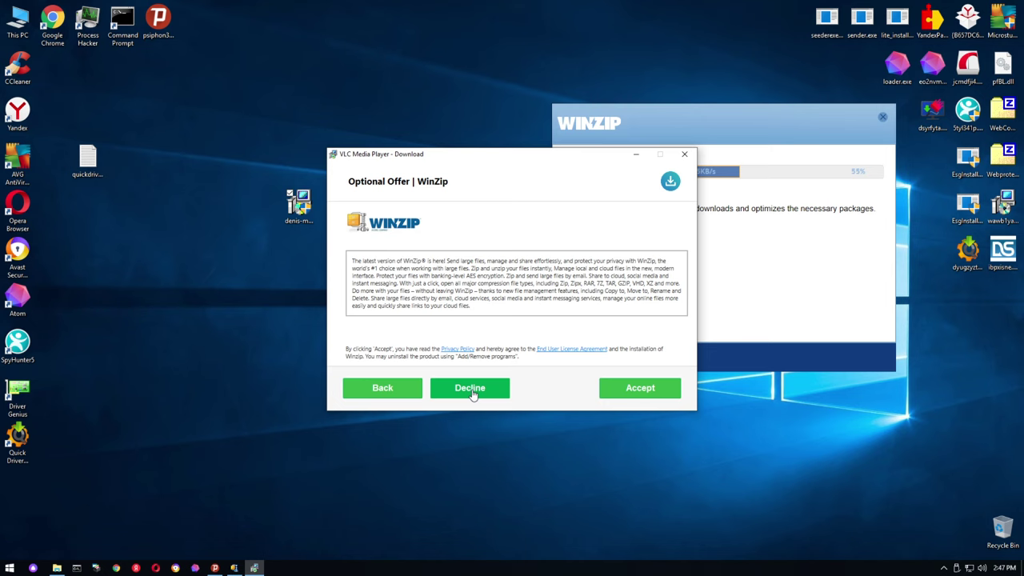
pyautogui.click(473, 395)
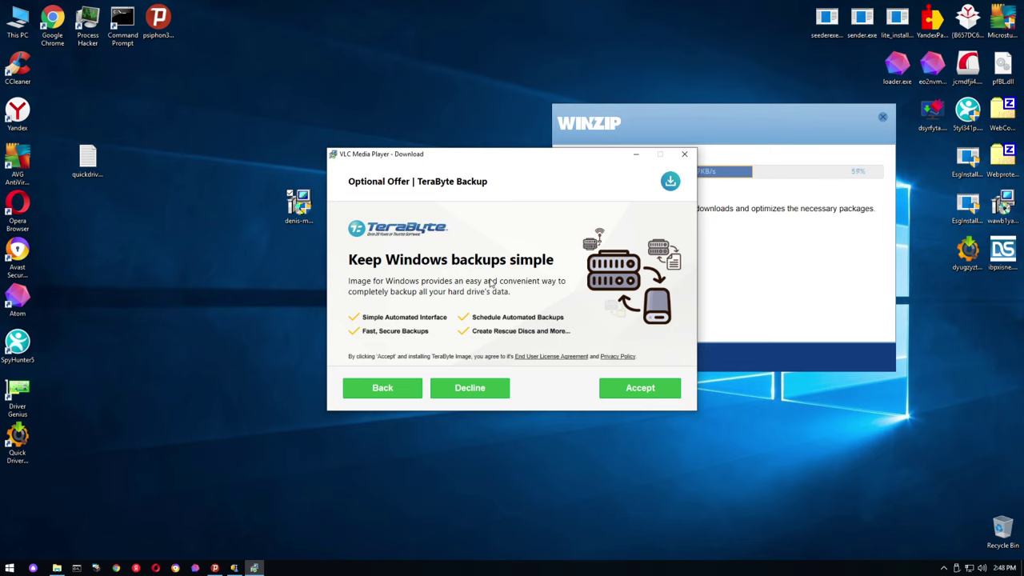
pyautogui.click(640, 390)
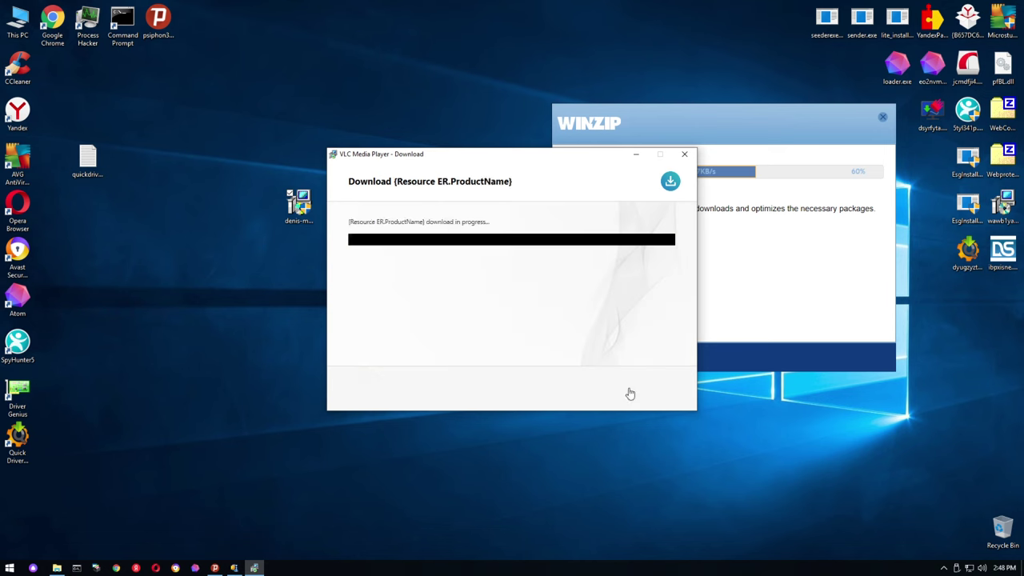
pyautogui.moveTo(432, 157); pyautogui.dragTo(224, 173)
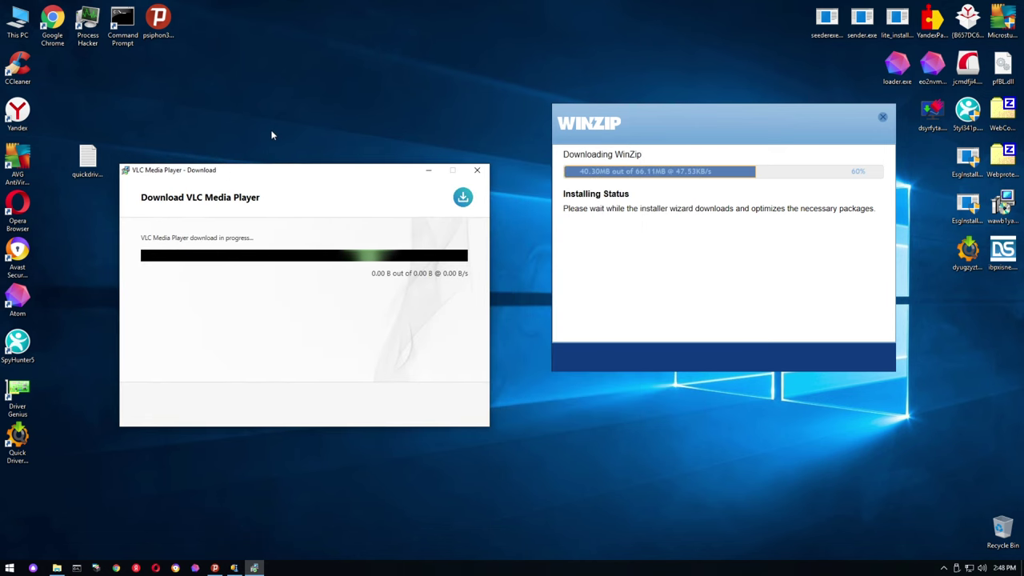
pyautogui.hotkey('ctrl', 'shift', 'Escape')
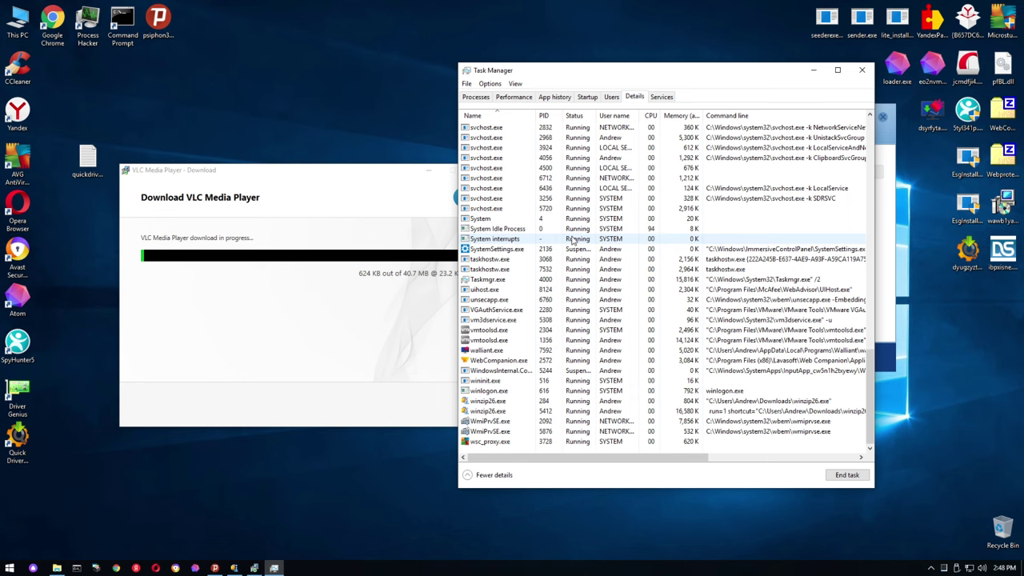
# Move Task Manager left and watch its Details tab until WinZip and VLC finish
pyautogui.moveTo(567, 73); pyautogui.dragTo(337, 79)
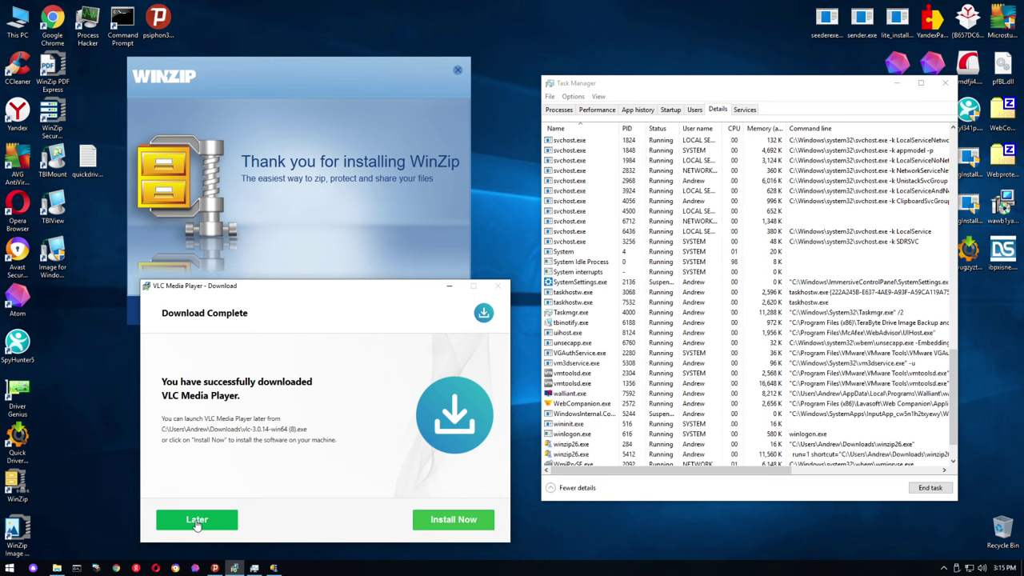
# Check the vlc installers in Downloads, then choose Later in VLC and Finish in WinZip
pyautogui.click(97, 433)
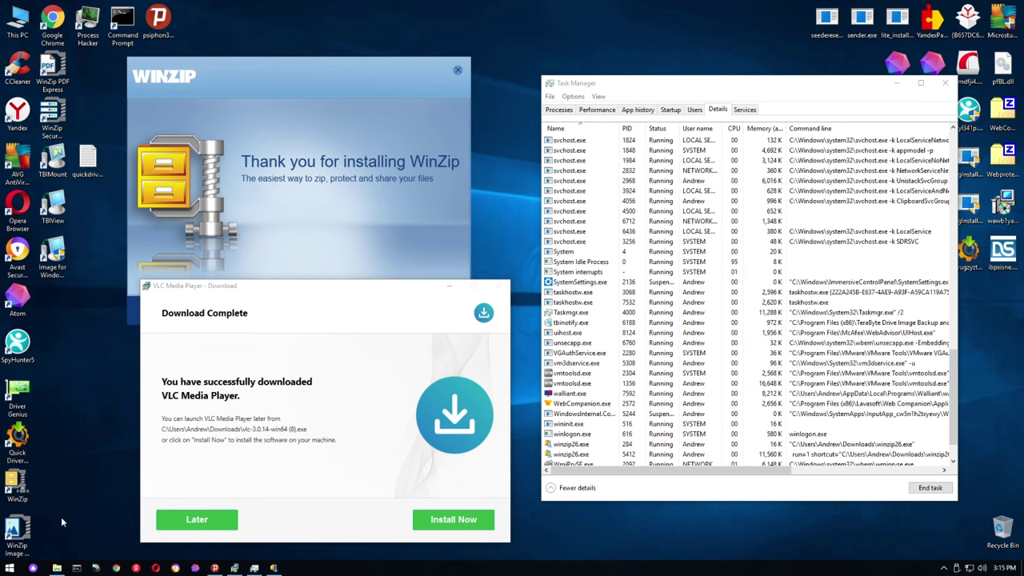
pyautogui.click(57, 568)
pyautogui.click(84, 238)
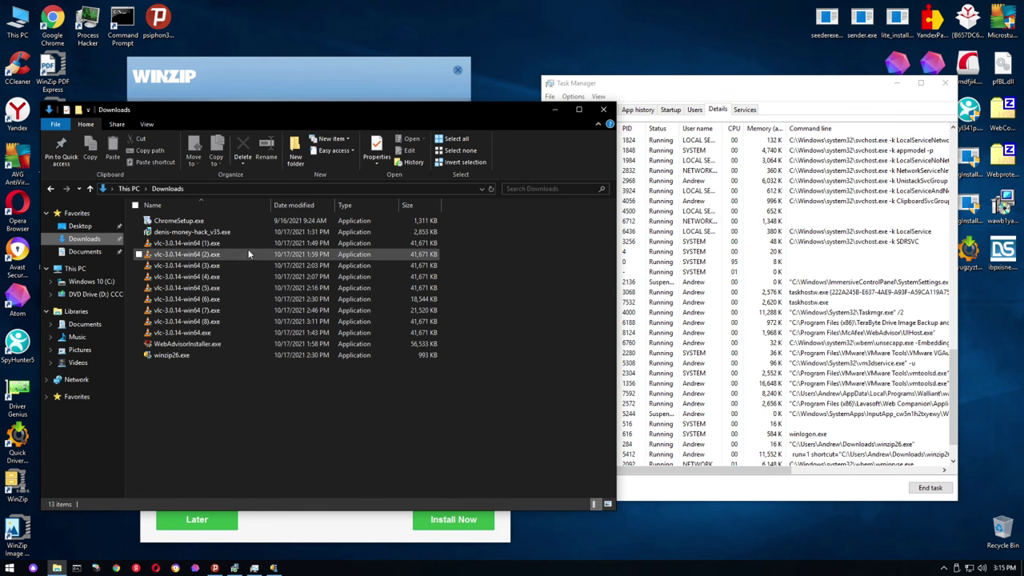
pyautogui.click(558, 111)
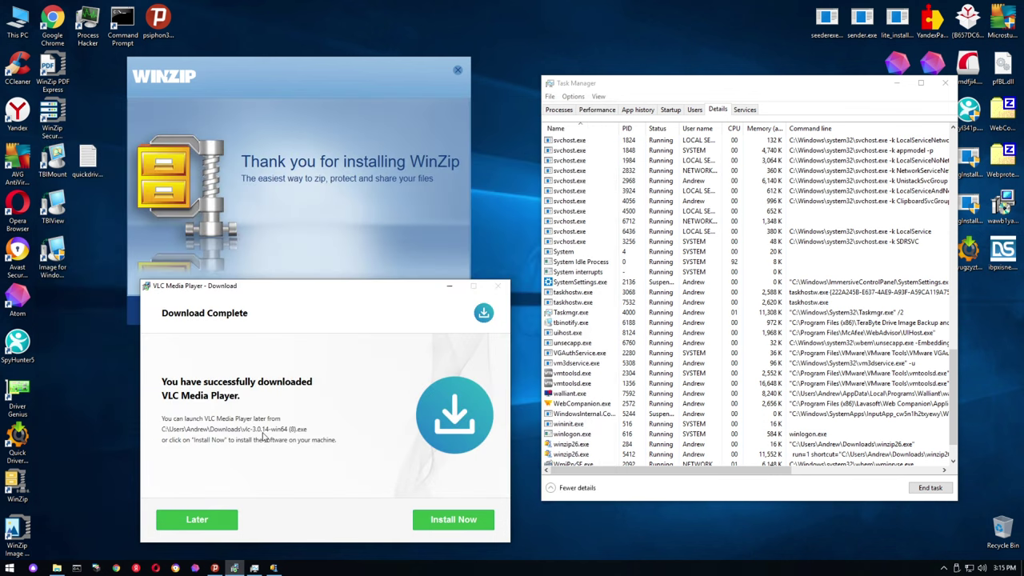
pyautogui.click(217, 505)
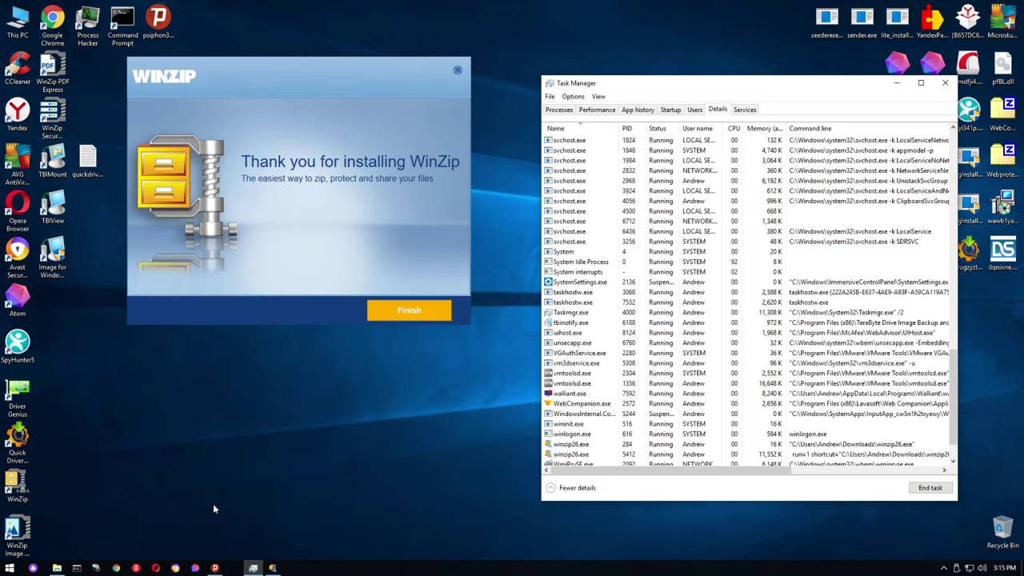
pyautogui.click(408, 311)
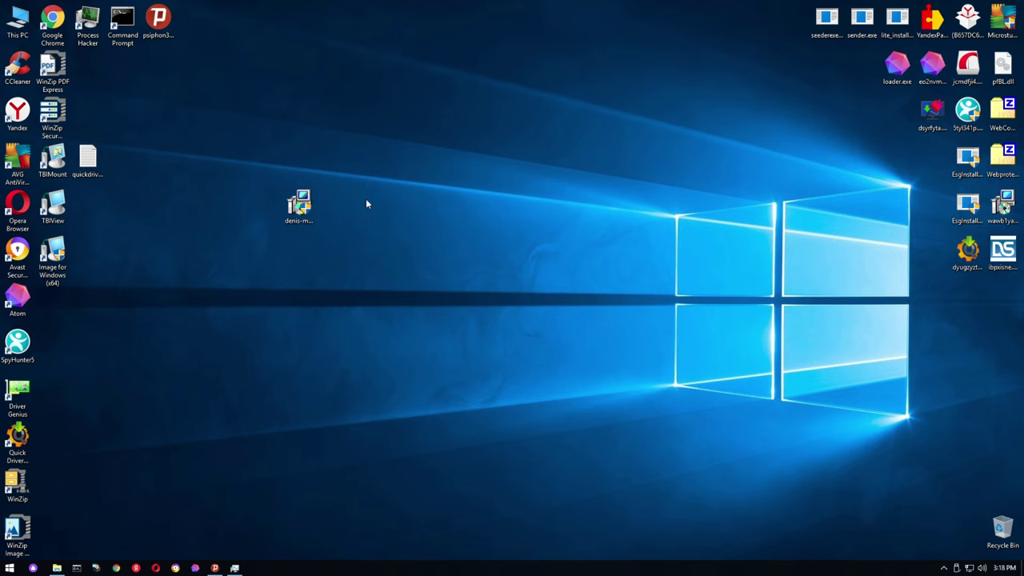
# Relaunch the fake VLC installer, approve it, keep the Downloads folder, and accept PDF Suite 2021
pyautogui.doubleClick(298, 205)
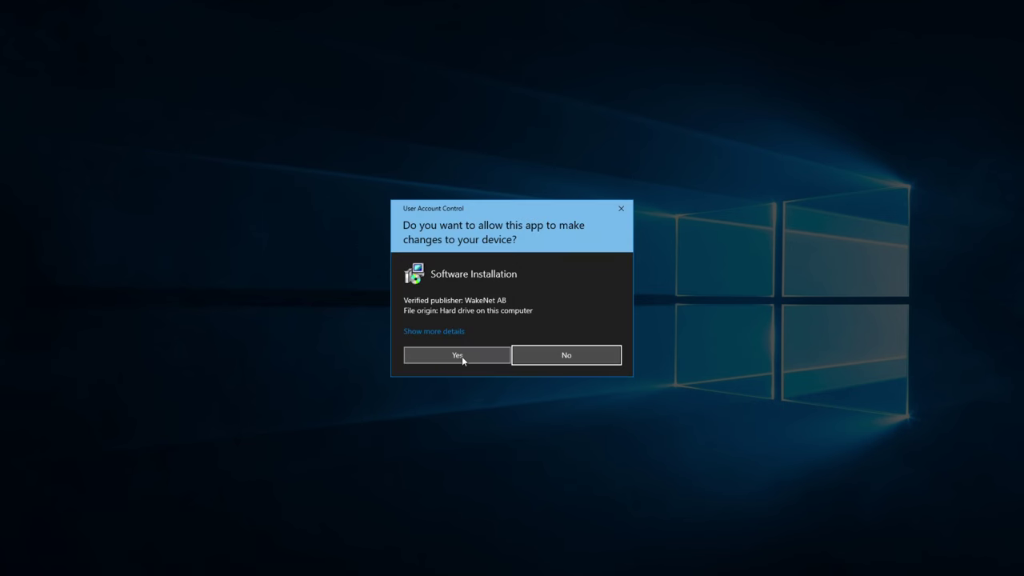
pyautogui.click(462, 356)
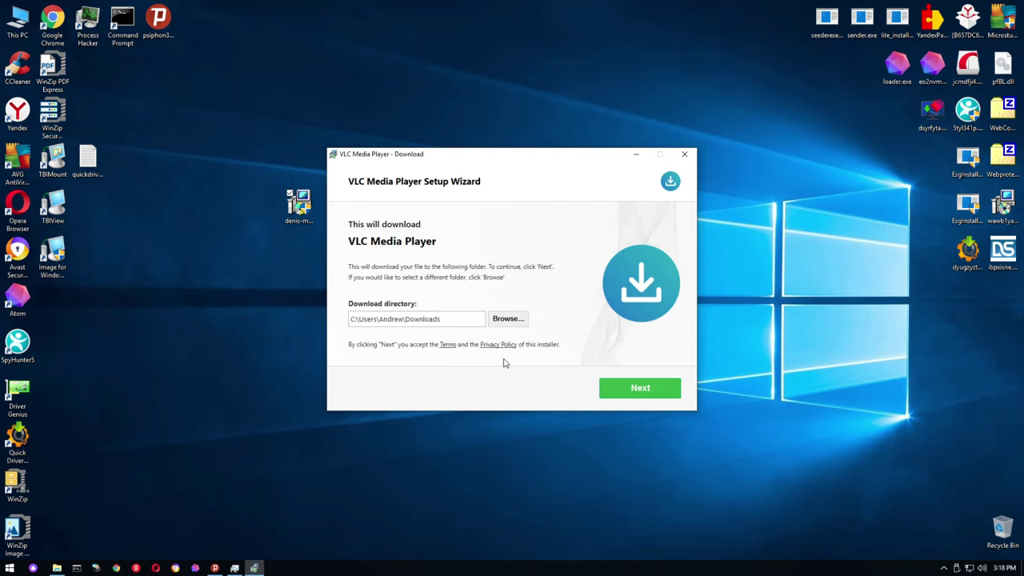
pyautogui.click(625, 388)
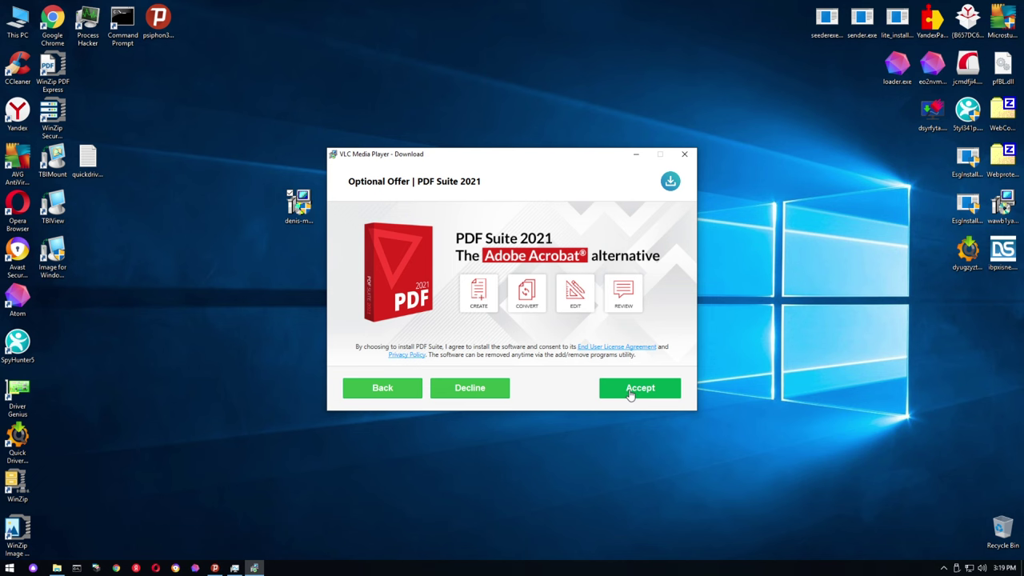
pyautogui.click(630, 393)
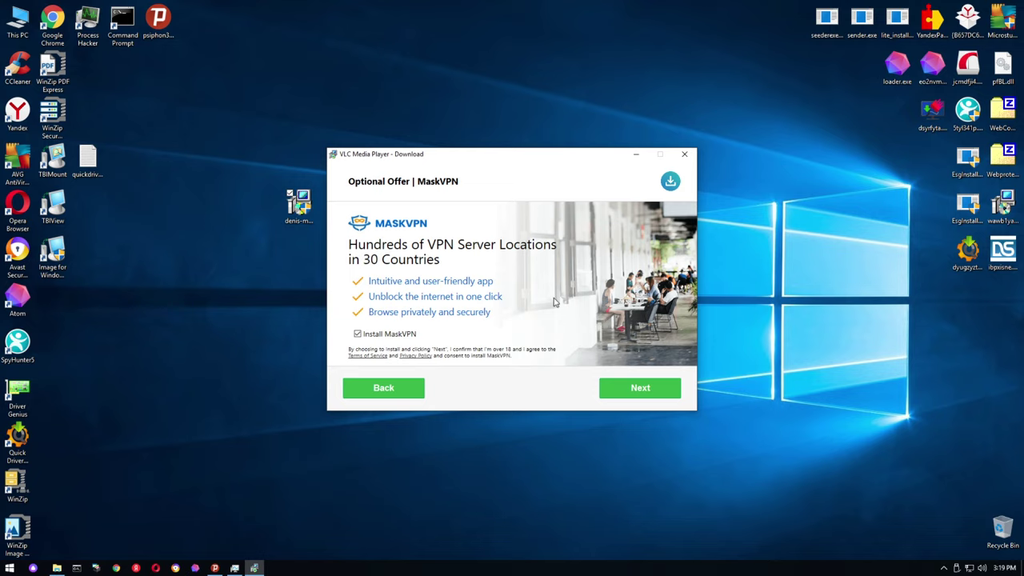
# Accept the MaskVPN offer with Install MaskVPN ticked so the VLC download begins
pyautogui.click(656, 398)
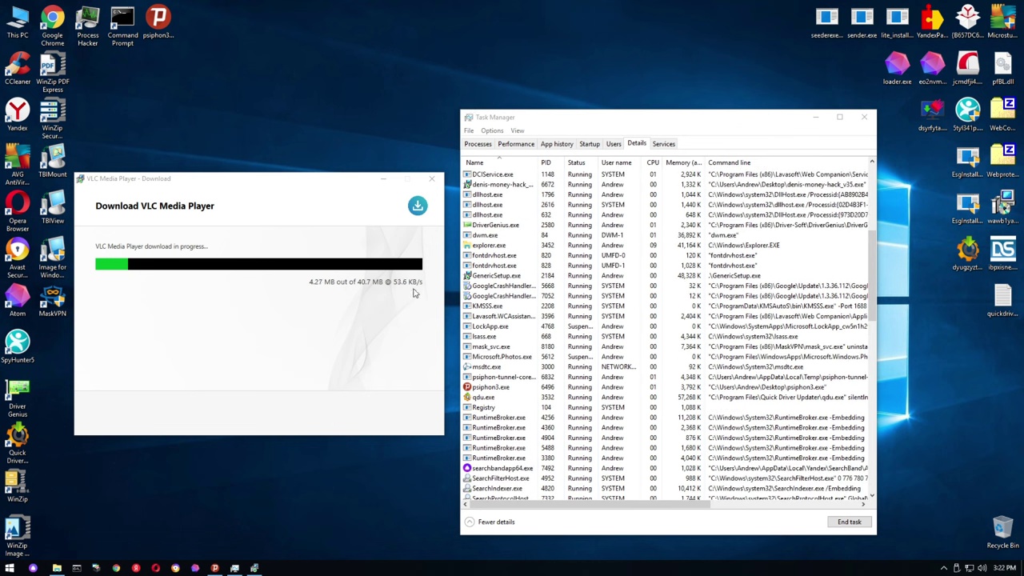
# Scroll through Task Manager's Details list, then select the 400kggzc file in the Temp folder
pyautogui.scroll(-15, 496, 390)
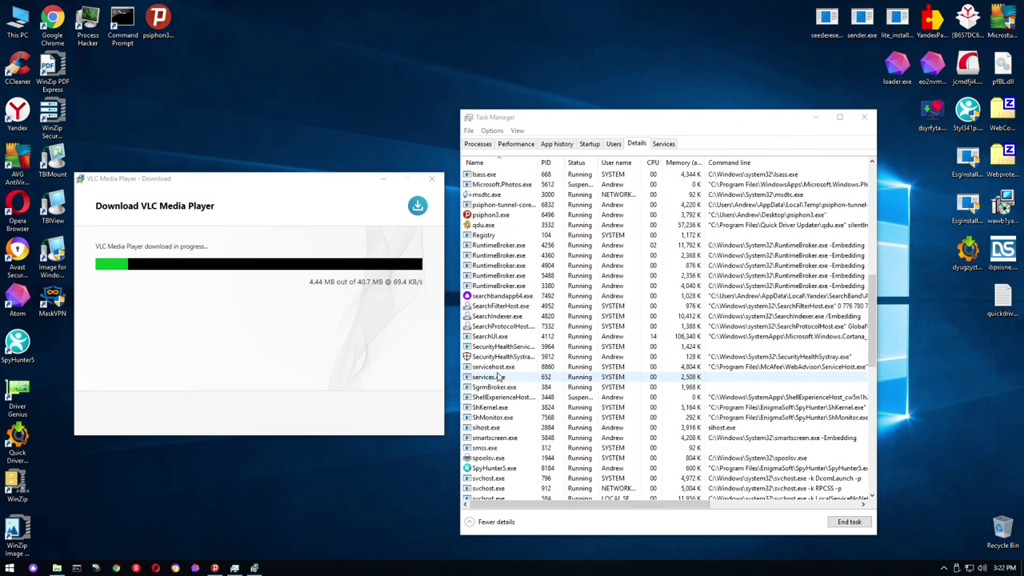
pyautogui.scroll(15, 496, 391)
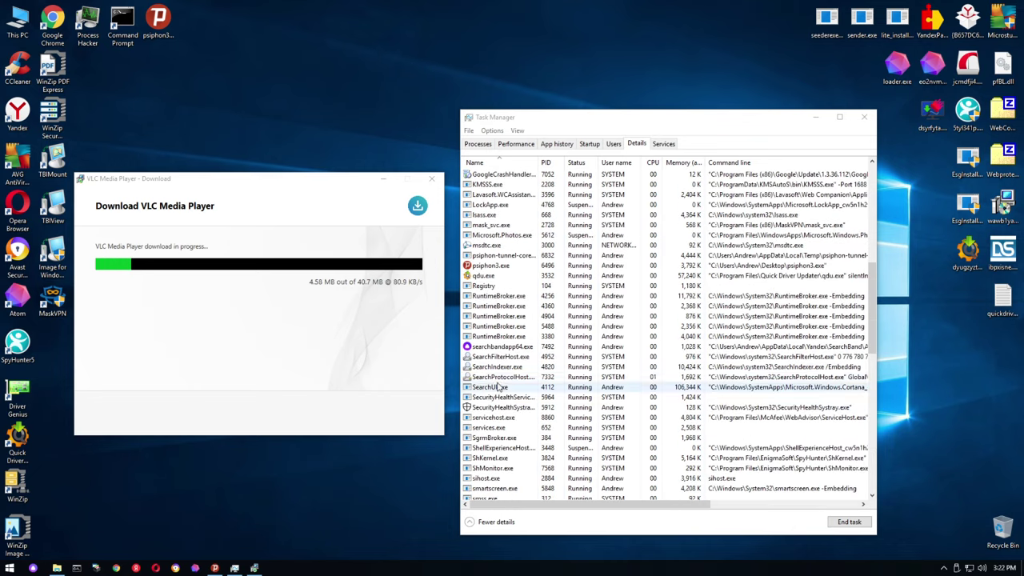
pyautogui.moveTo(57, 568)
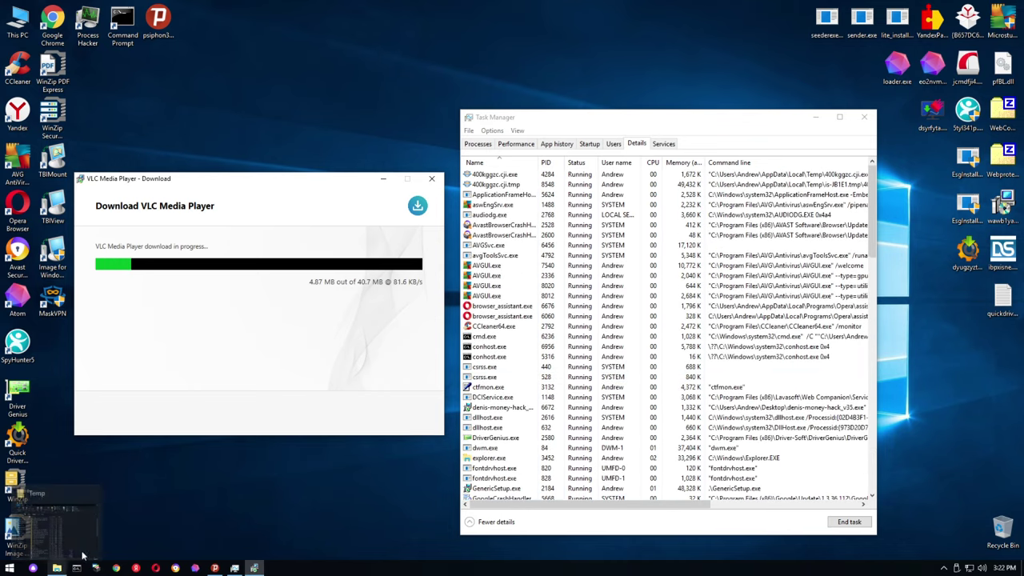
pyautogui.click(55, 524)
pyautogui.scroll(-5, 188, 439)
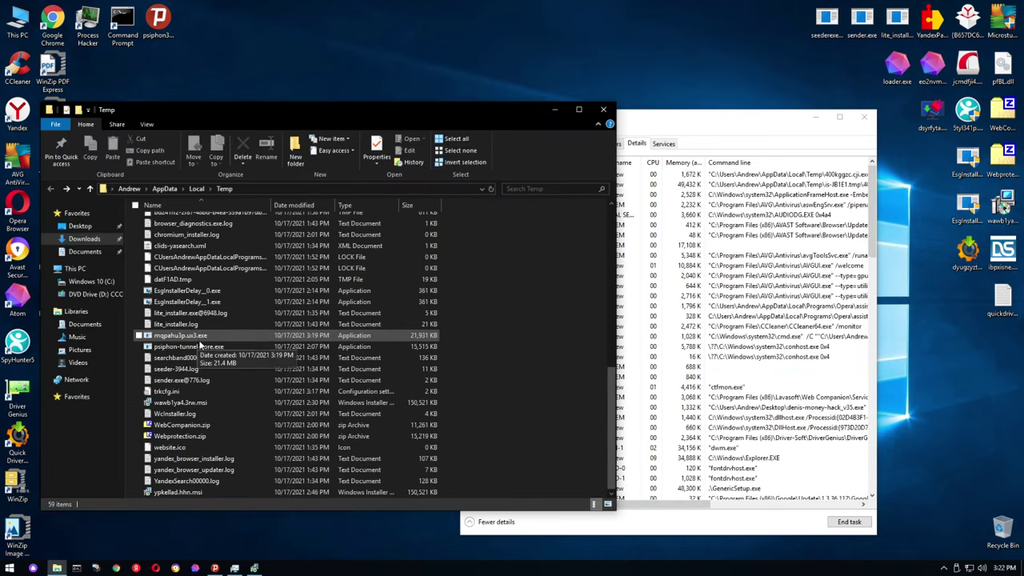
pyautogui.scroll(3, 184, 448)
pyautogui.click(183, 452)
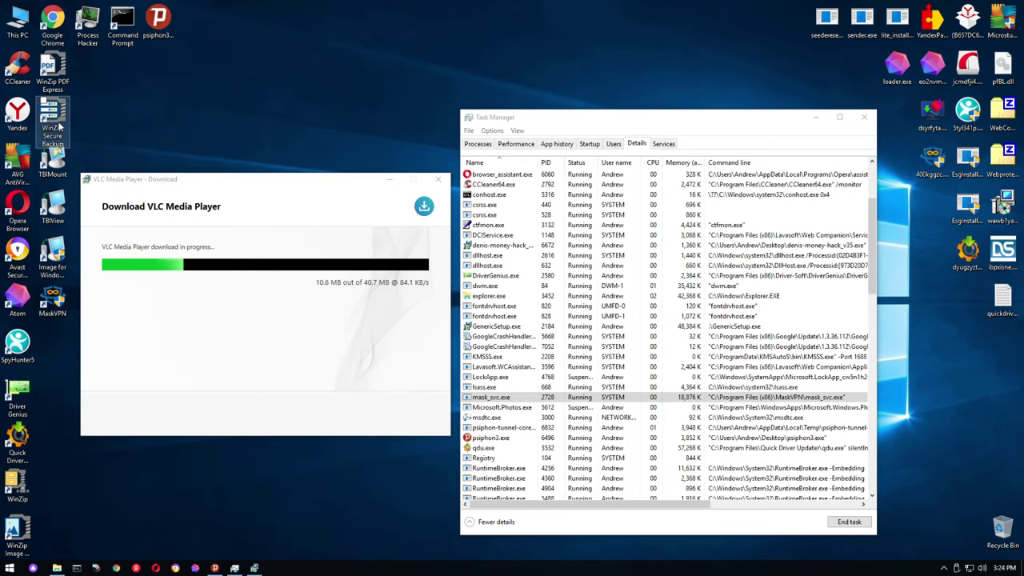
# Select the WinZip PDF Express and WinZip Secure Backup desktop icons, ending on PDF Express
pyautogui.click(53, 71)
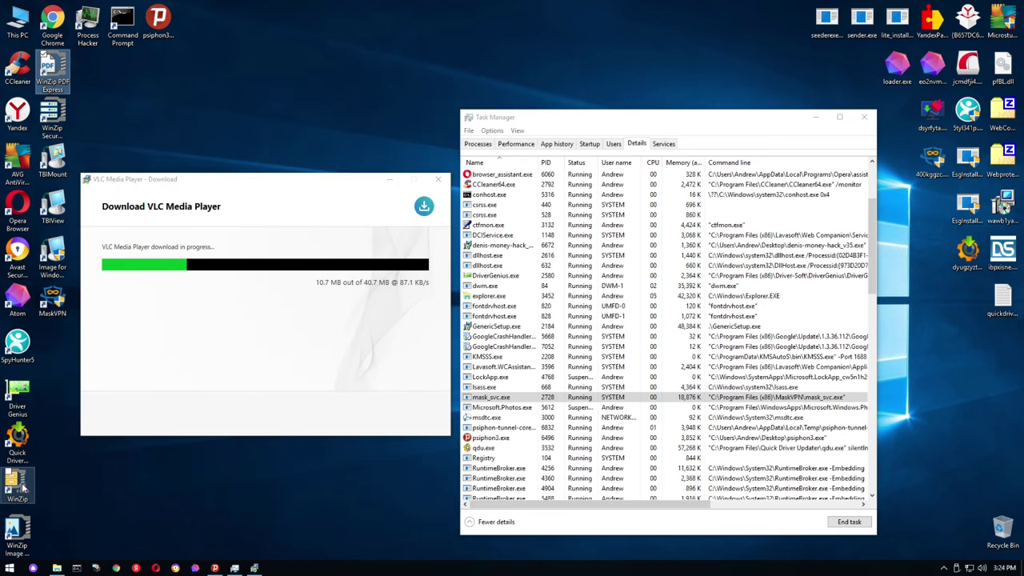
pyautogui.press('Down')
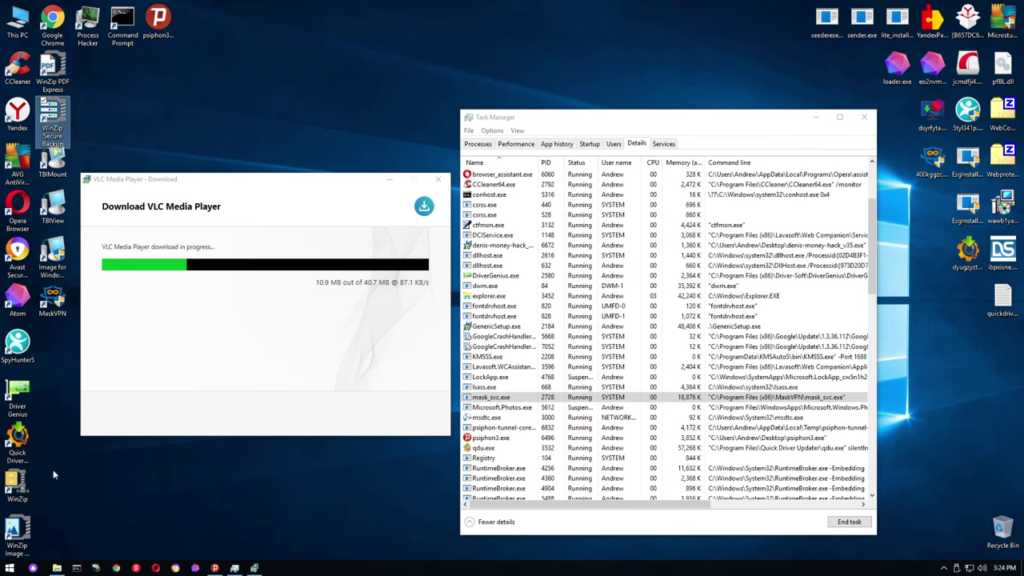
pyautogui.click(187, 140)
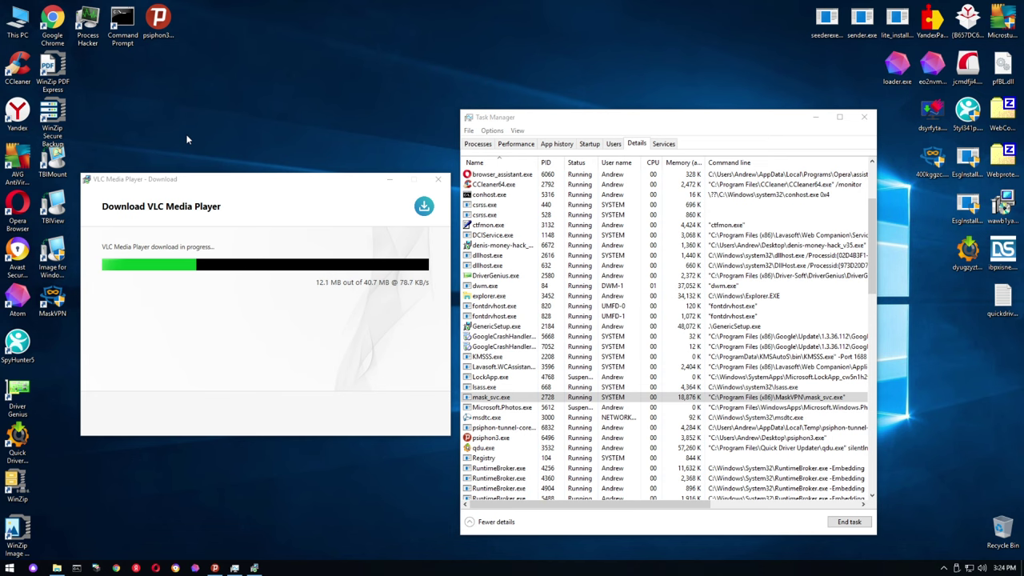
pyautogui.click(52, 70)
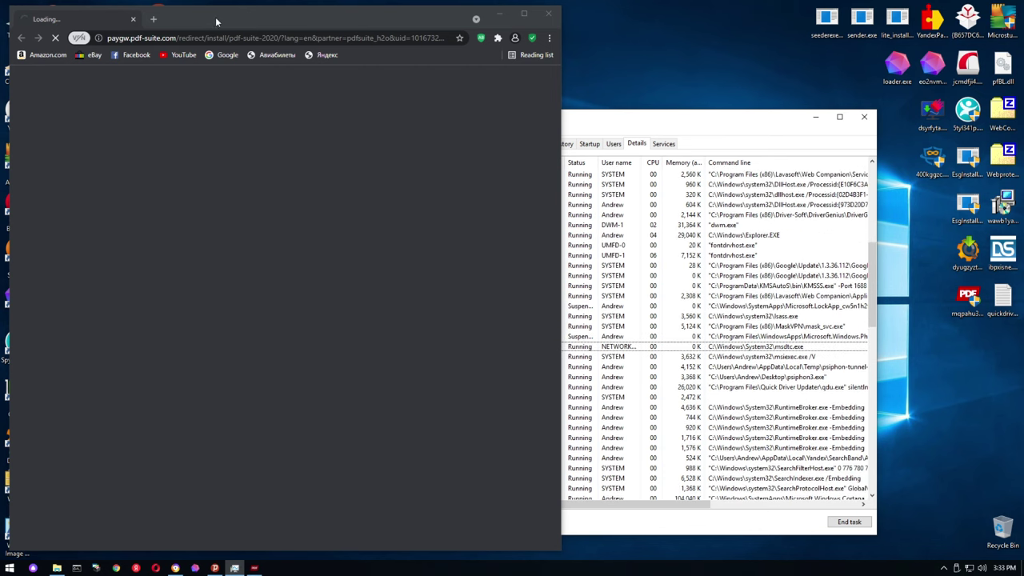
# Dismiss PDF Suite 2021's trial, registration and make-default dialogs, then close PDF Suite
pyautogui.moveTo(215, 17); pyautogui.dragTo(364, 186)
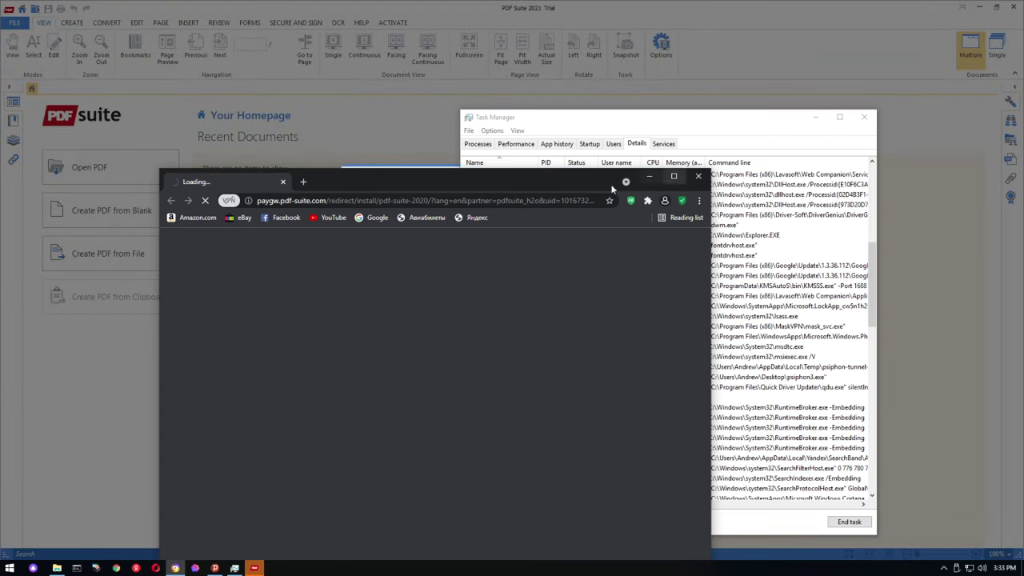
pyautogui.click(380, 150)
pyautogui.click(381, 152)
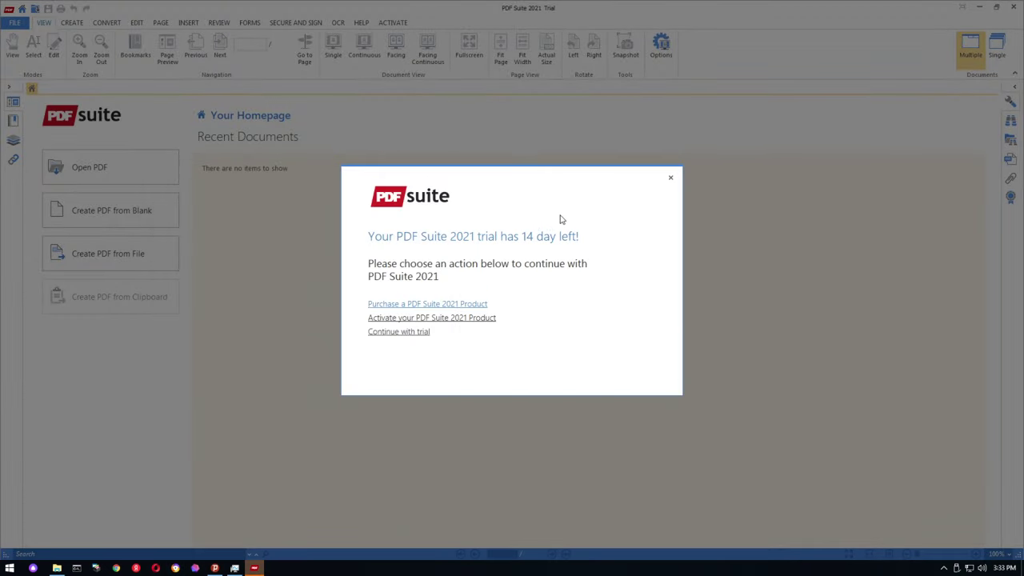
pyautogui.click(670, 179)
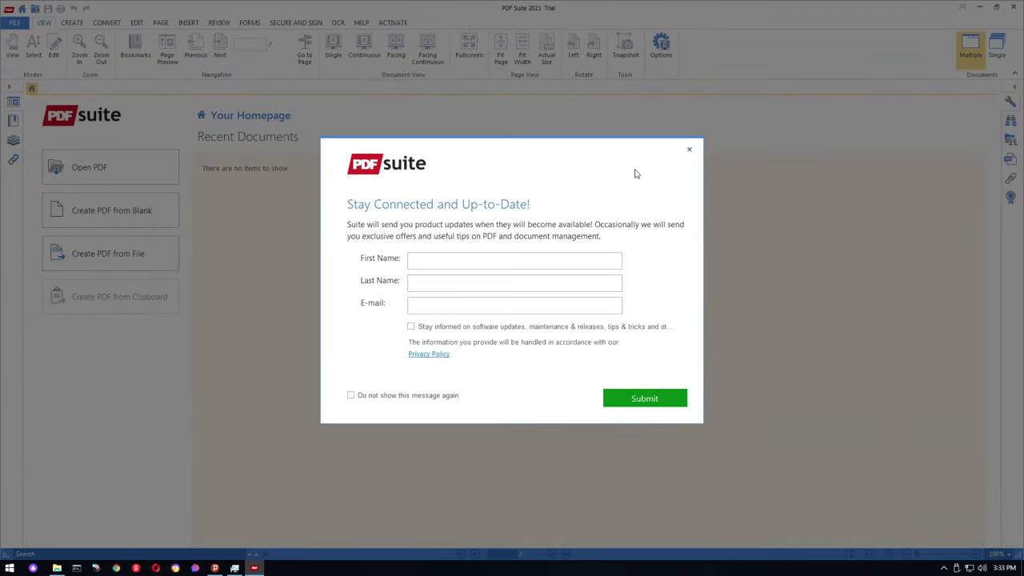
pyautogui.click(690, 151)
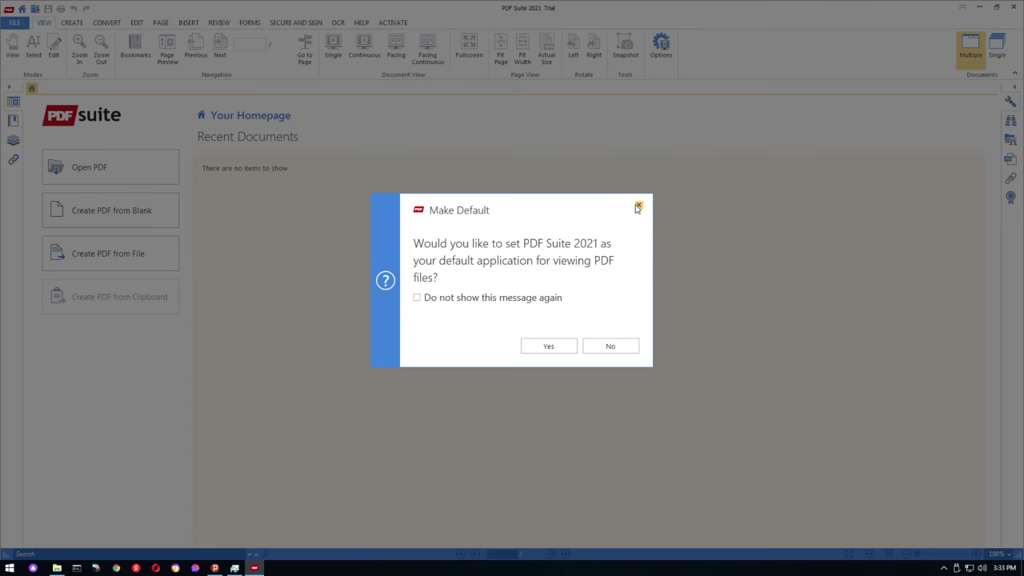
pyautogui.click(556, 352)
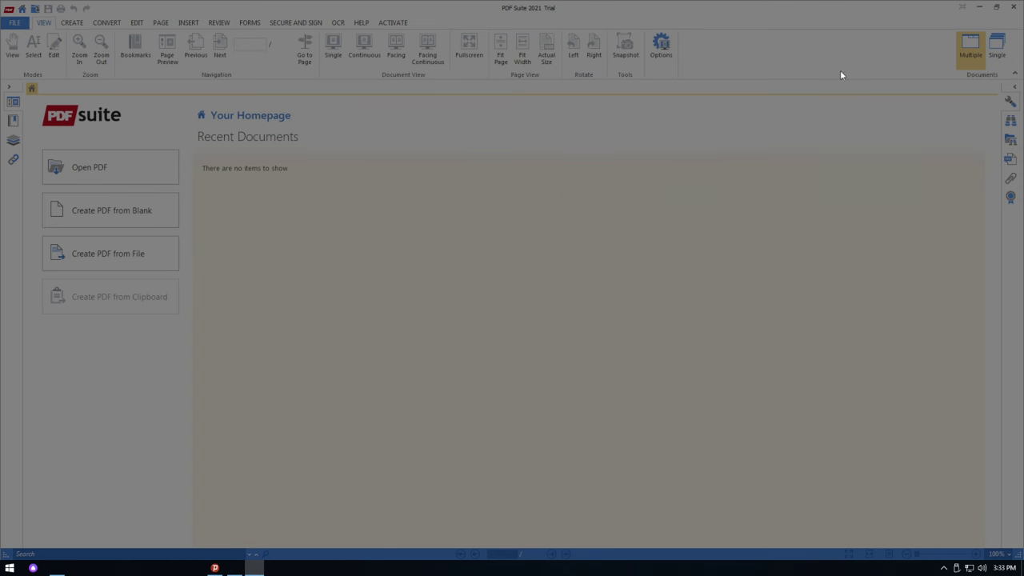
pyautogui.click(682, 162)
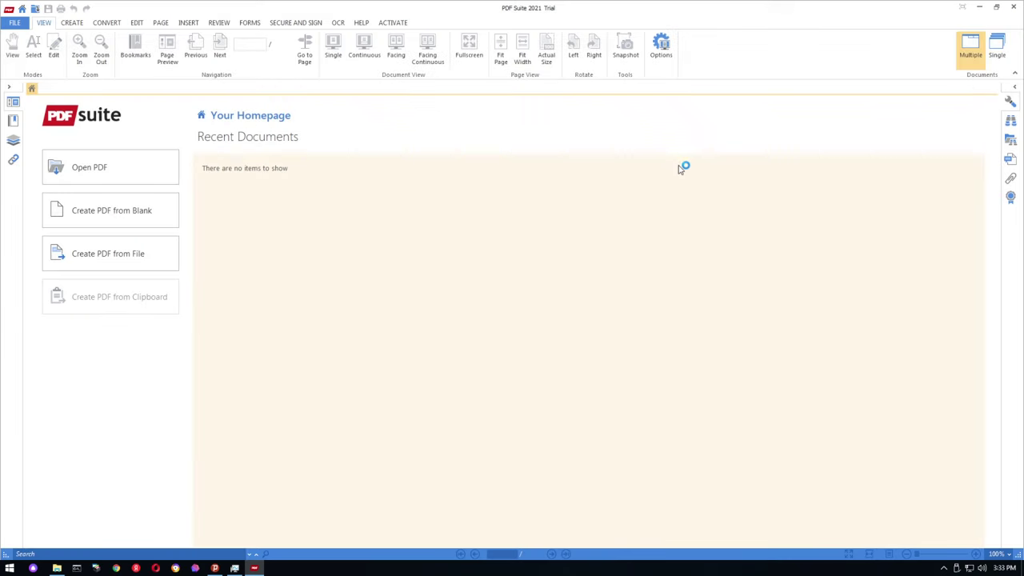
pyautogui.click(1016, 7)
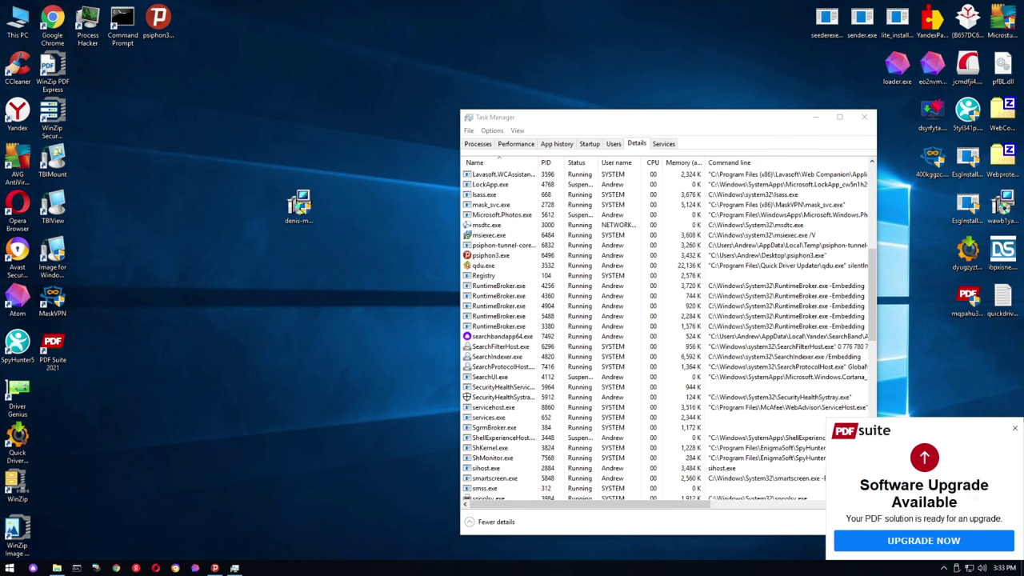
# Dismiss the upgrade notification and rerun the fake VLC installer with UAC approval
pyautogui.click(1015, 431)
pyautogui.click(283, 219)
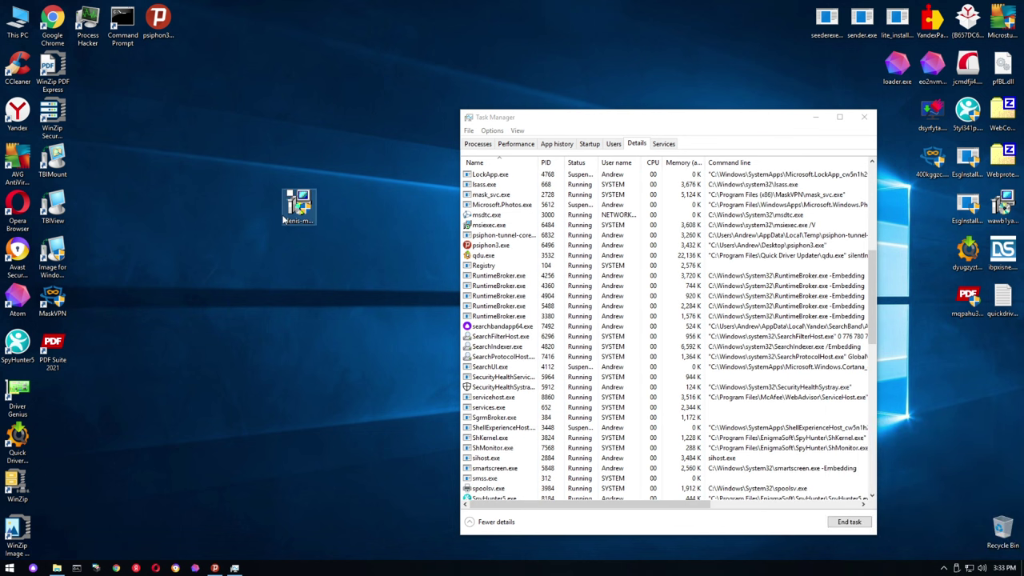
pyautogui.doubleClick(296, 209)
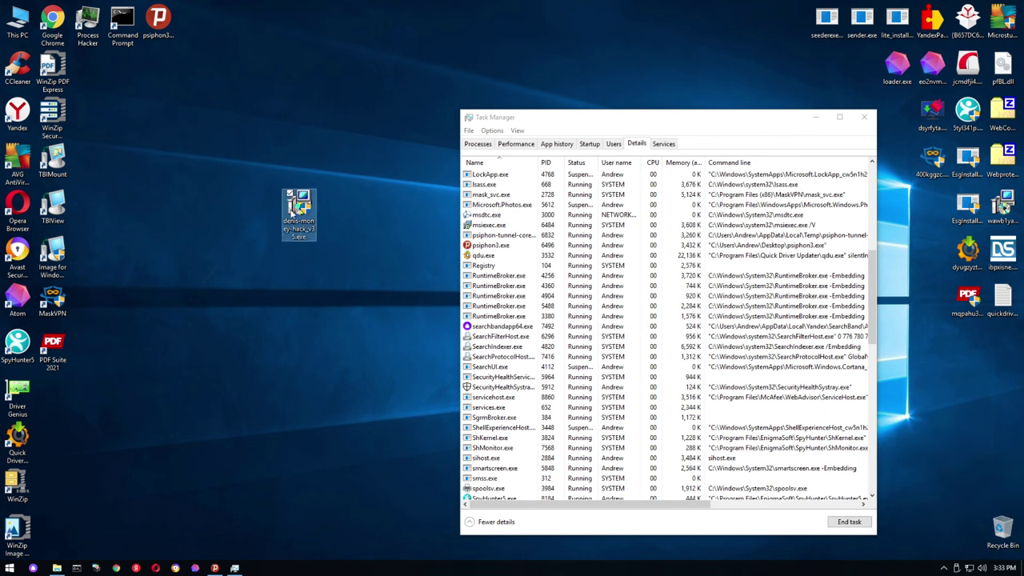
pyautogui.click(453, 352)
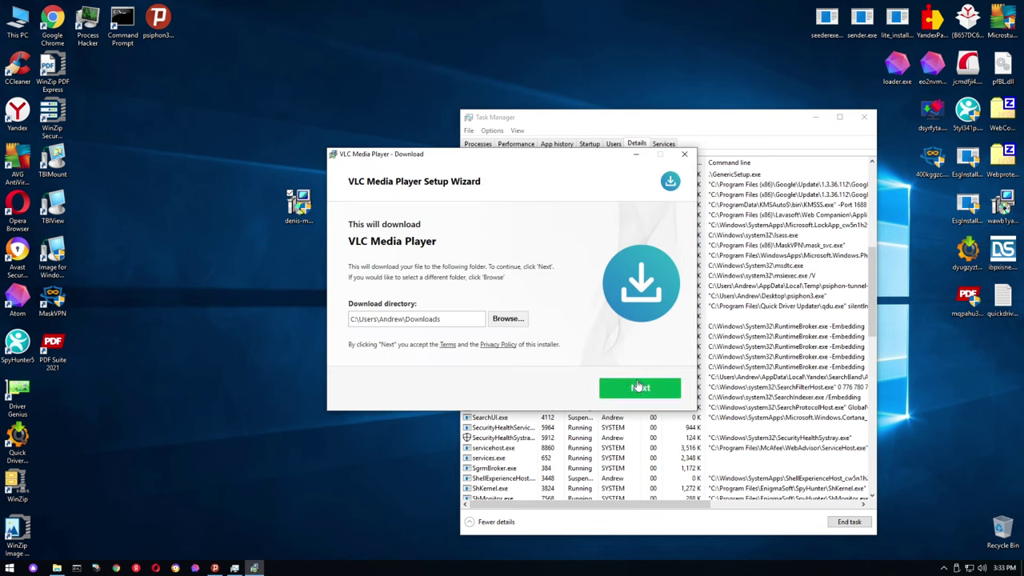
# Keep the default download folder, accept System Assistant, then accept the QnE Companion offer
pyautogui.click(640, 387)
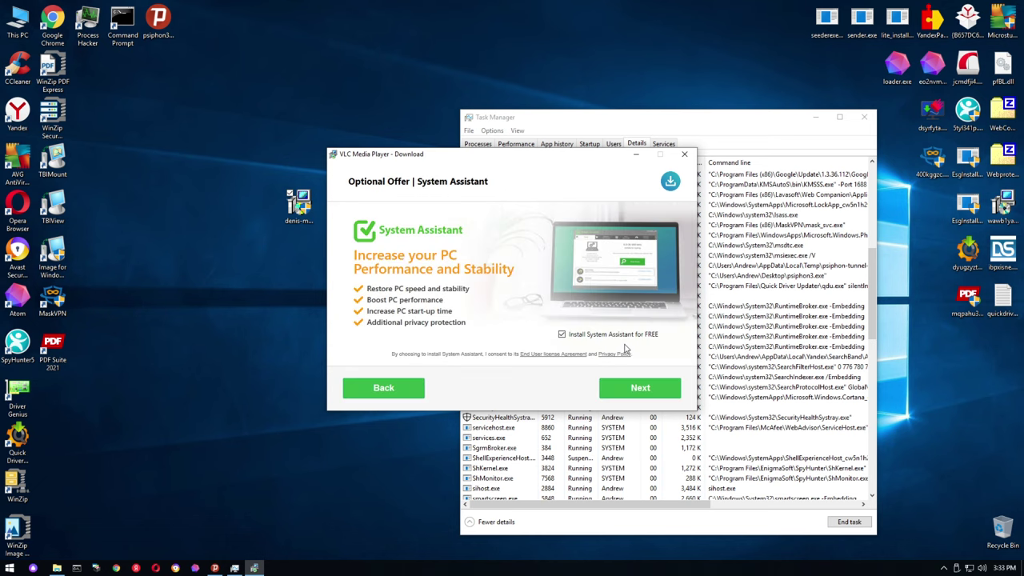
pyautogui.click(620, 398)
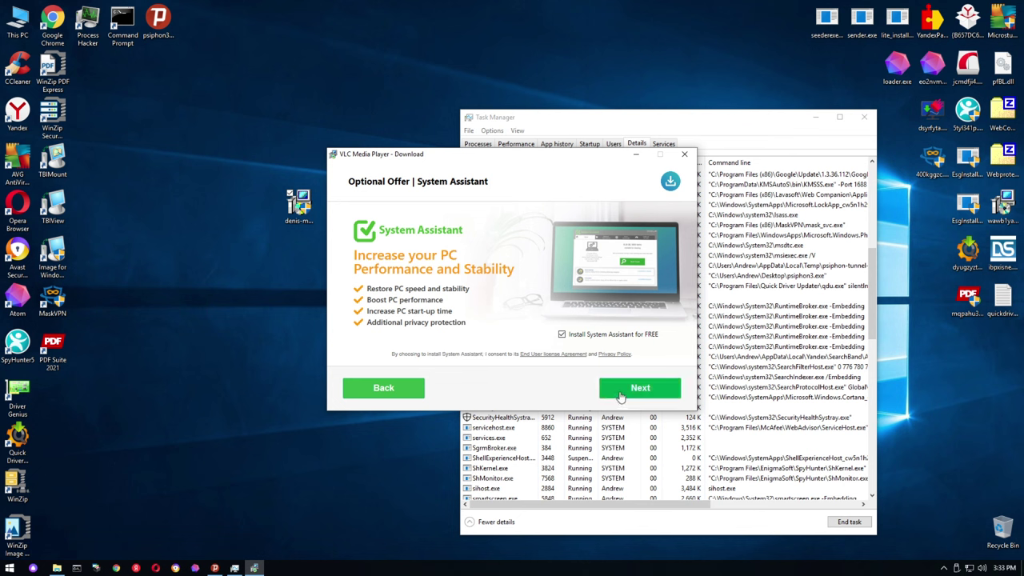
pyautogui.click(630, 389)
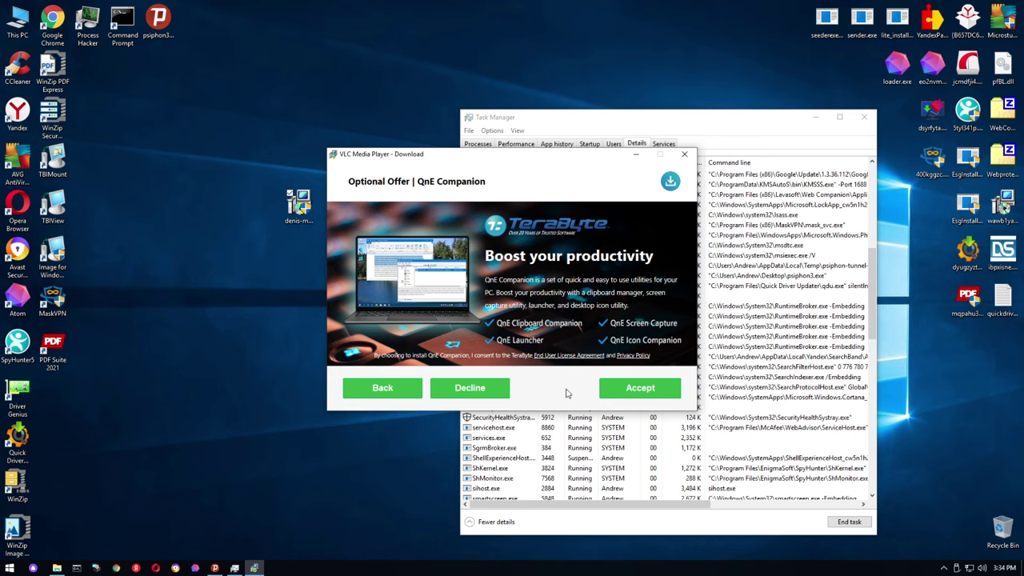
pyautogui.click(640, 388)
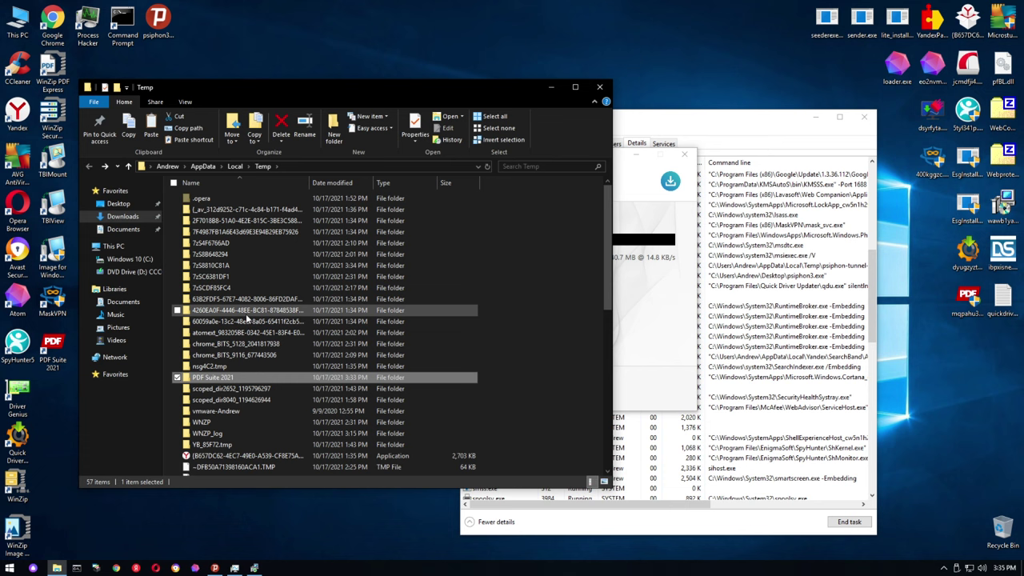
# Open the two scoped_dir folders and the VMware folder, returning to Temp each time
pyautogui.doubleClick(240, 390)
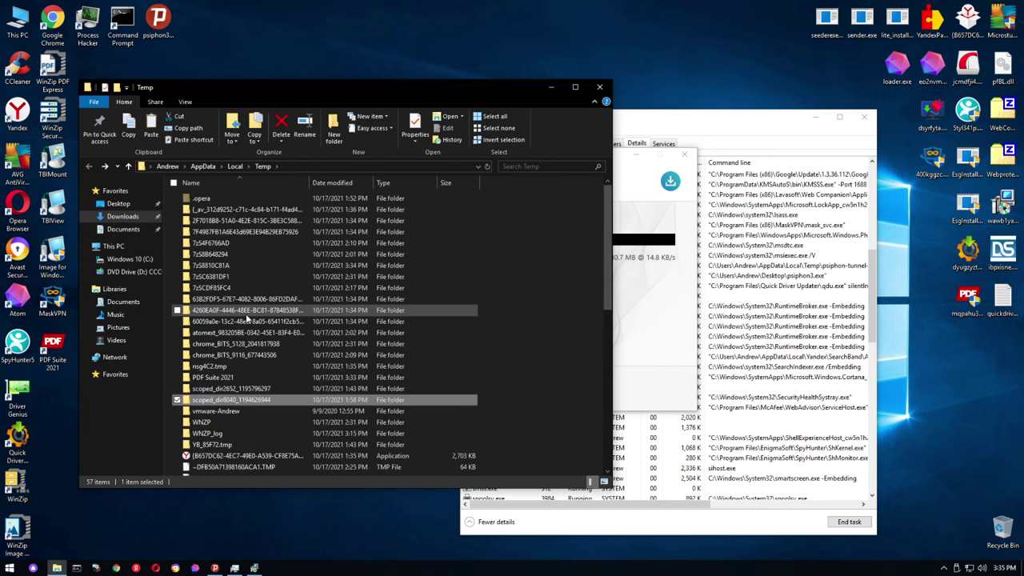
pyautogui.doubleClick(245, 319)
pyautogui.press('BackSpace')
pyautogui.press('Down')
pyautogui.press('Return')
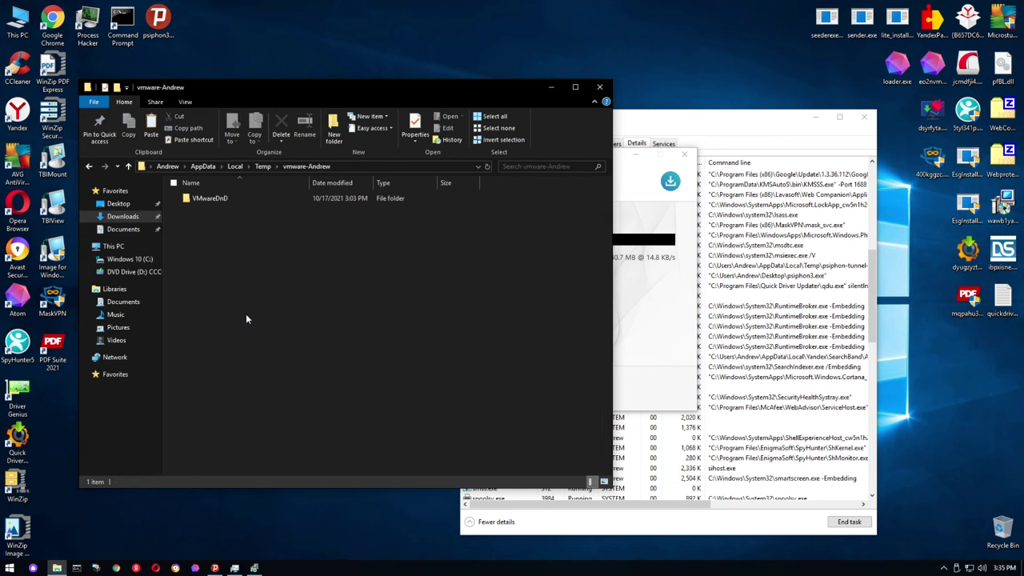
pyautogui.press('BackSpace')
# Open the WNZP and WNZP_log folders, scroll to the end of Temp, and set Explorer aside
pyautogui.press('Down')
pyautogui.press('Return')
pyautogui.press('BackSpace')
pyautogui.press('Down')
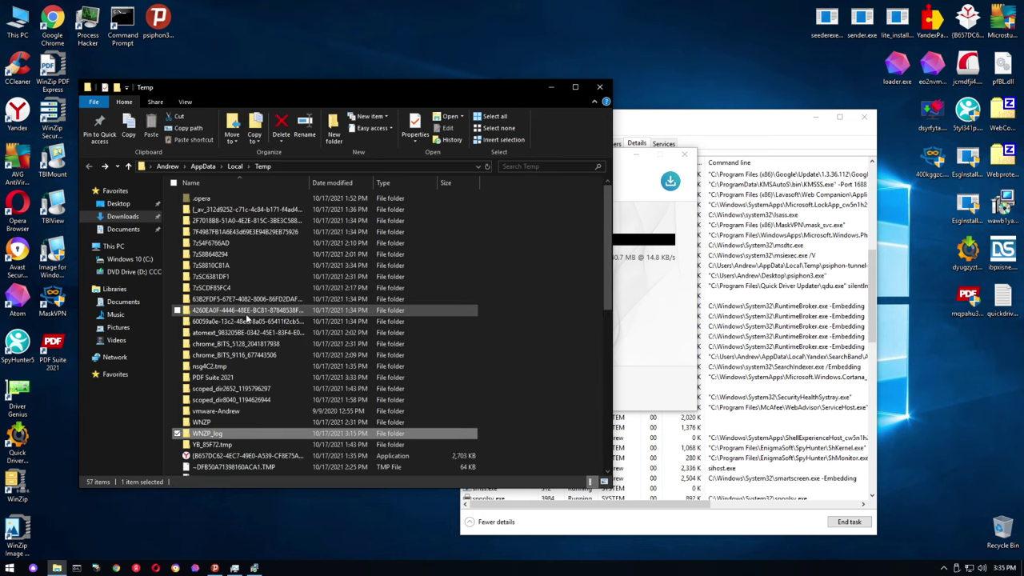
pyautogui.press('Return')
pyautogui.press('BackSpace')
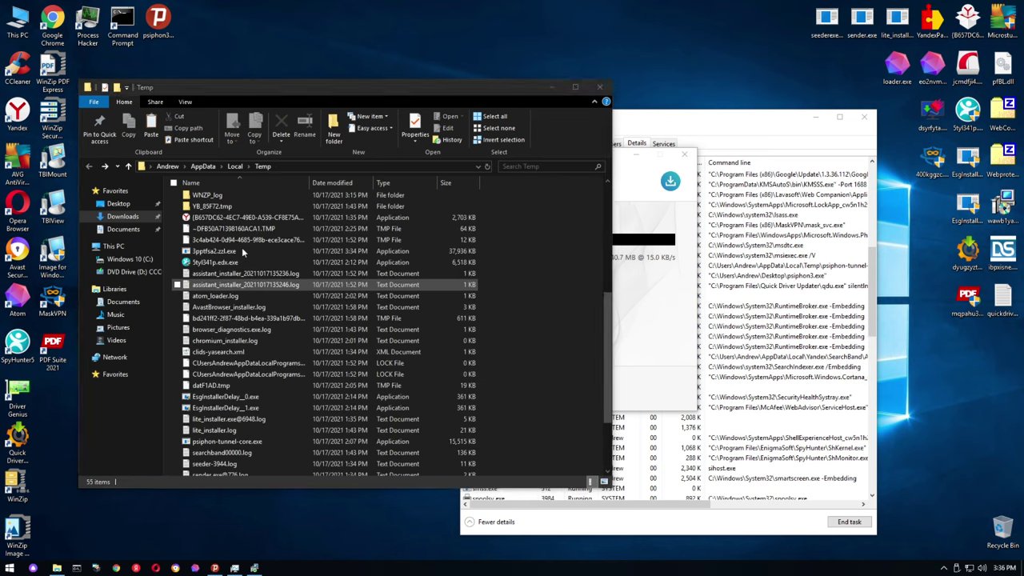
pyautogui.press('Down')
pyautogui.press('Down')
pyautogui.press('Down')
pyautogui.press('Down')
pyautogui.scroll(-4, 241, 284)
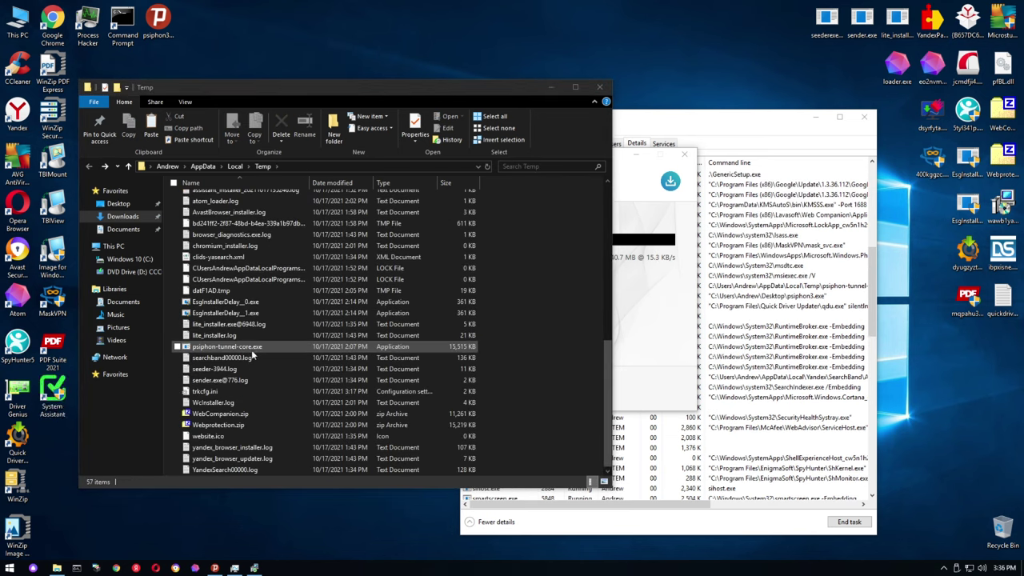
pyautogui.click(551, 87)
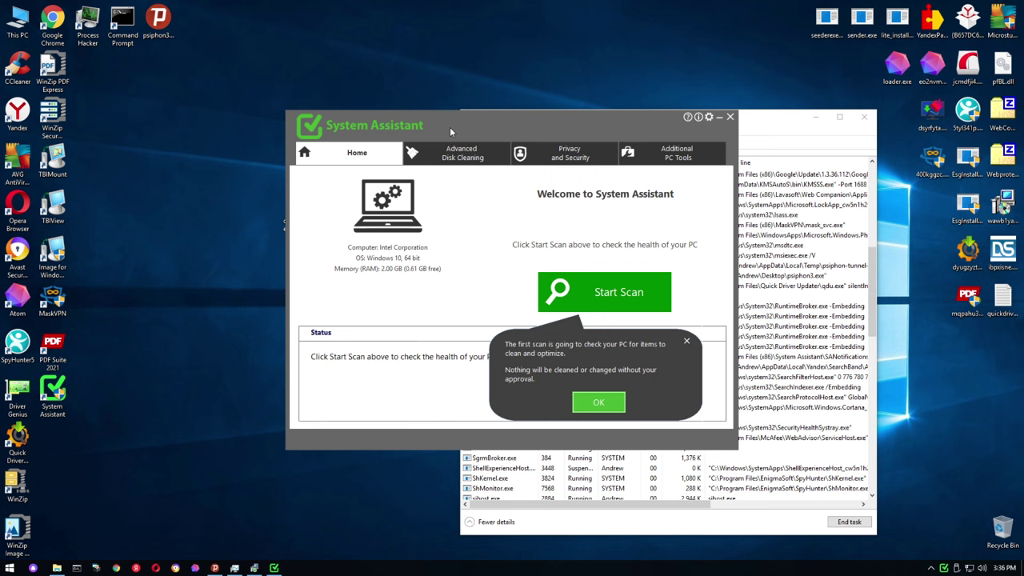
# Dismiss the first-scan tip to start the scan, then move System Assistant down-left
pyautogui.click(600, 402)
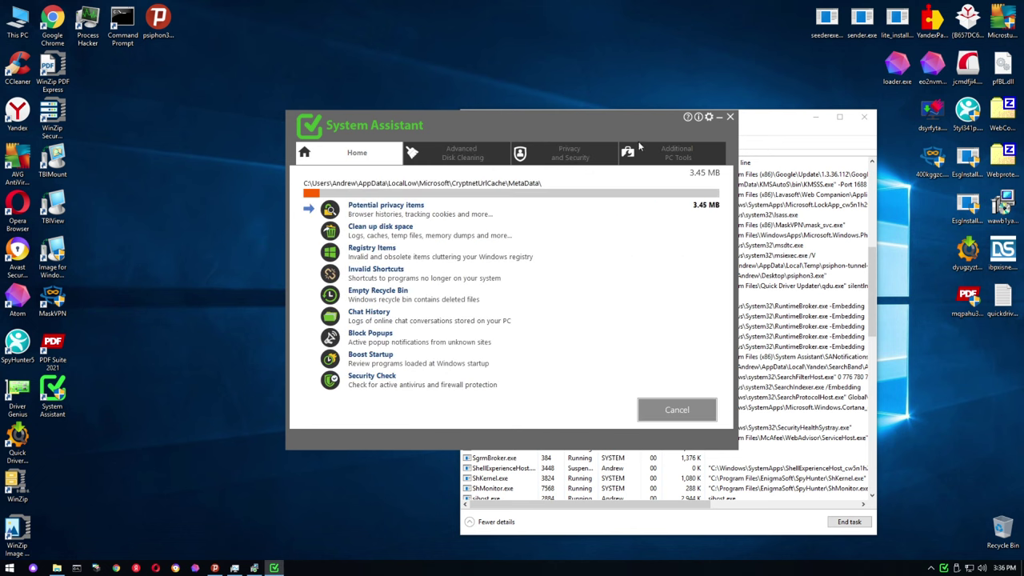
pyautogui.moveTo(493, 120); pyautogui.dragTo(330, 163)
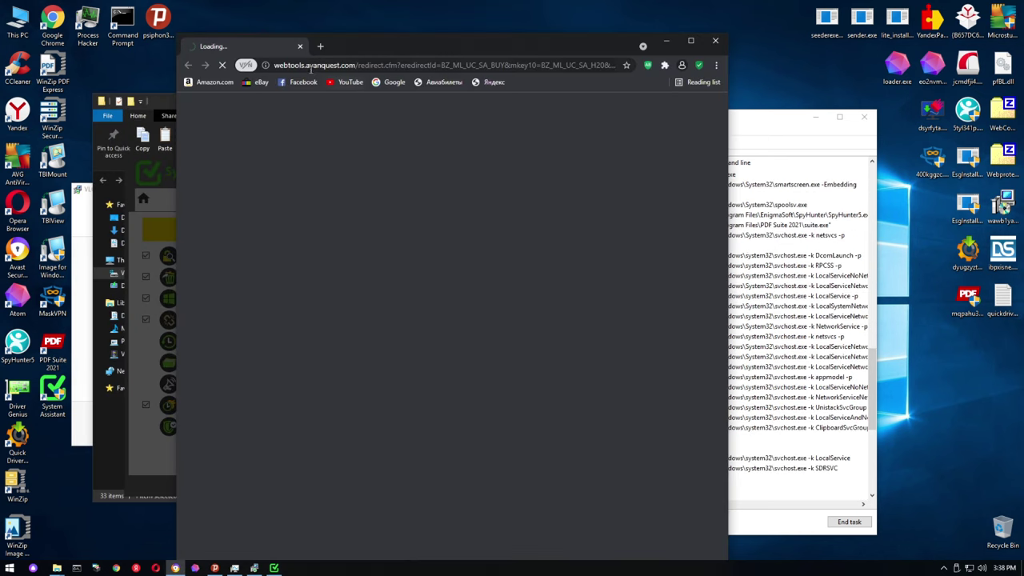
# Review the maximized Softcity checkout form, then return to File Explorer's Local folder
pyautogui.moveTo(341, 57); pyautogui.dragTo(417, 39)
pyautogui.scroll(-5, 479, 97)
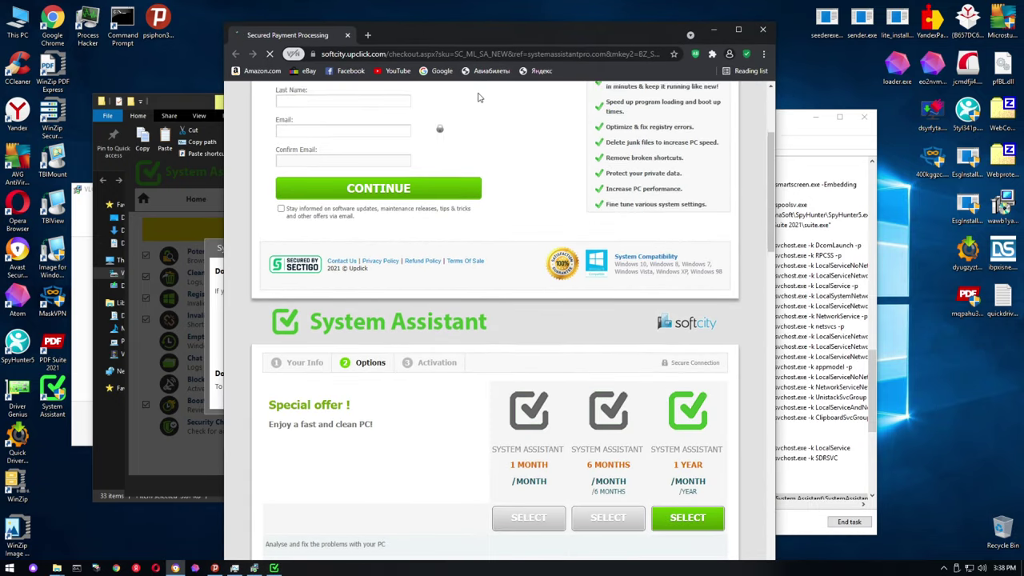
pyautogui.scroll(3, 479, 97)
pyautogui.doubleClick(508, 42)
pyautogui.click(437, 248)
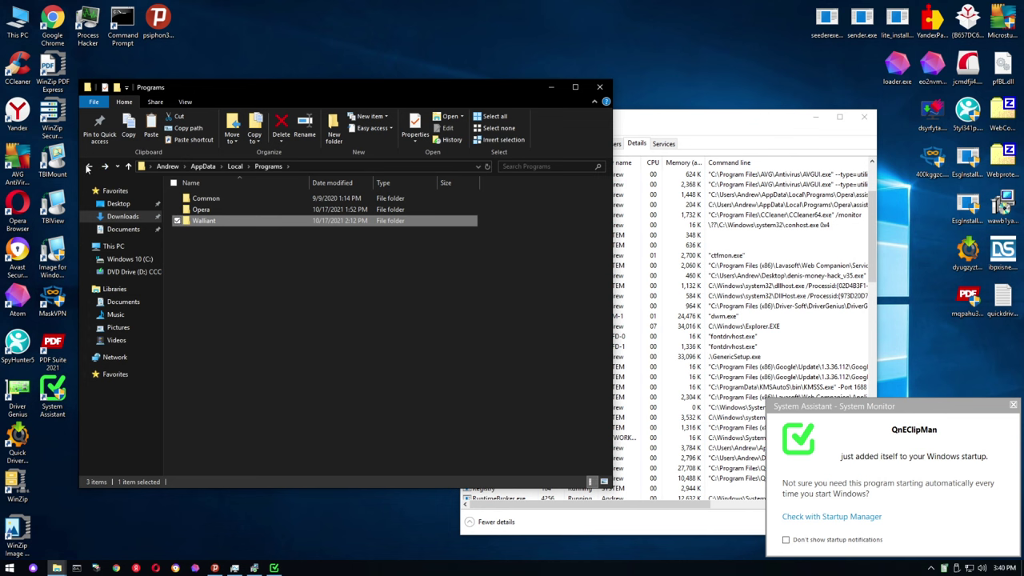
pyautogui.click(89, 166)
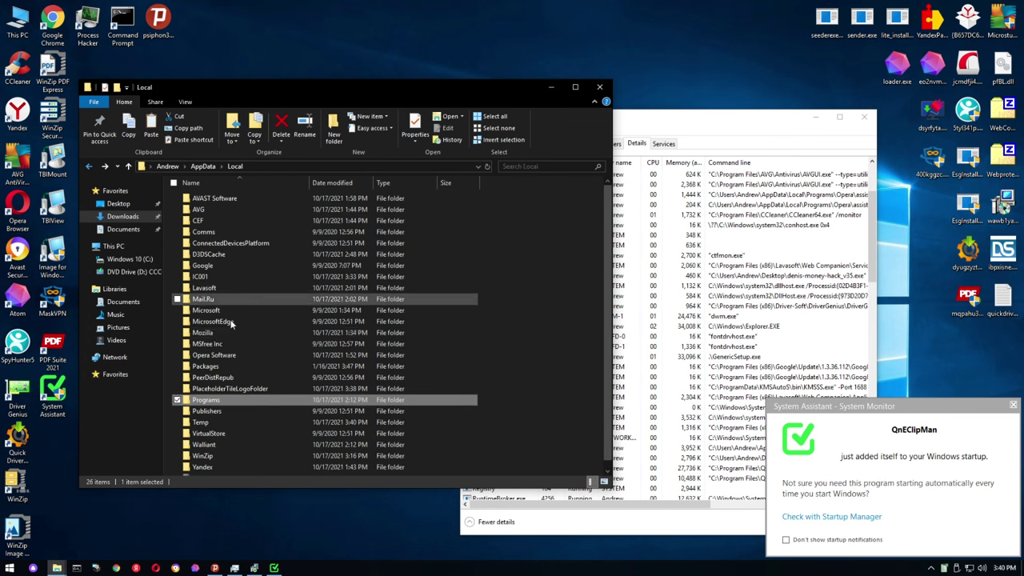
# Copy 3pptfsa2.zzl.exe from the Temp folder onto the desktop
pyautogui.doubleClick(200, 422)
pyautogui.scroll(-6, 240, 288)
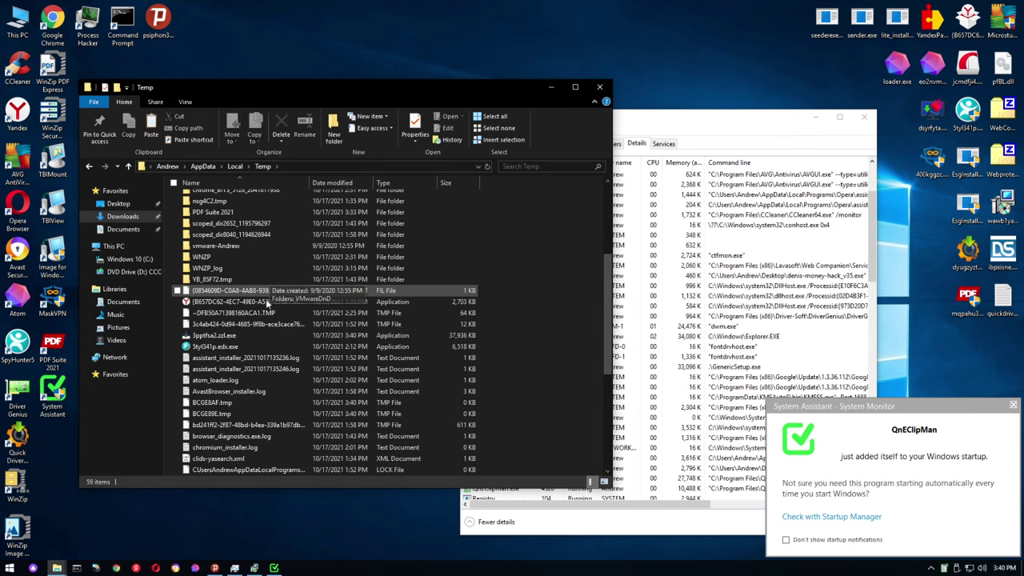
pyautogui.click(210, 287)
pyautogui.moveTo(209, 286); pyautogui.dragTo(1000, 358)
# Accept the QnE toolbar on the taskbar and dismiss the QnEClipMan startup notice
pyautogui.click(550, 87)
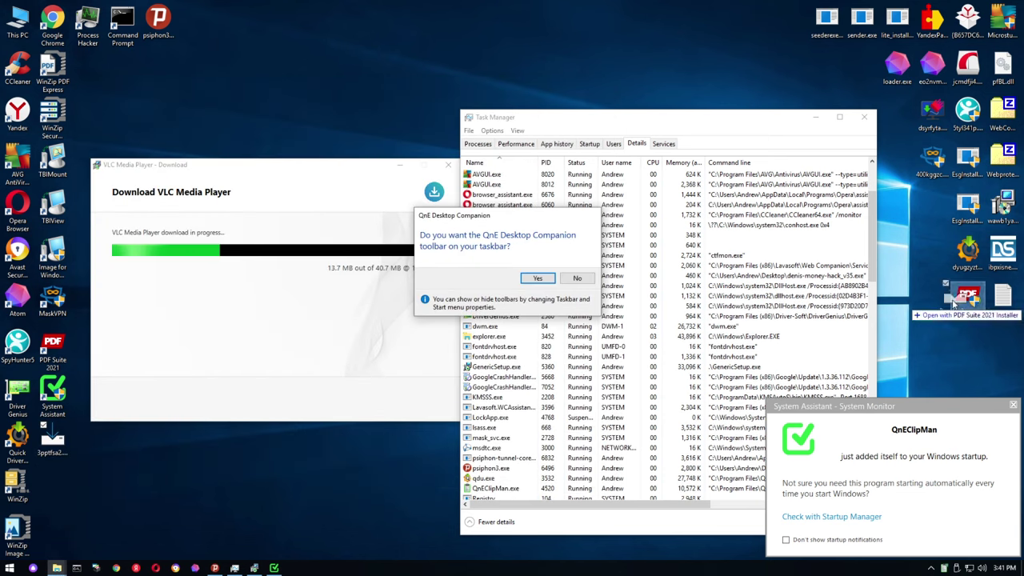
pyautogui.click(537, 279)
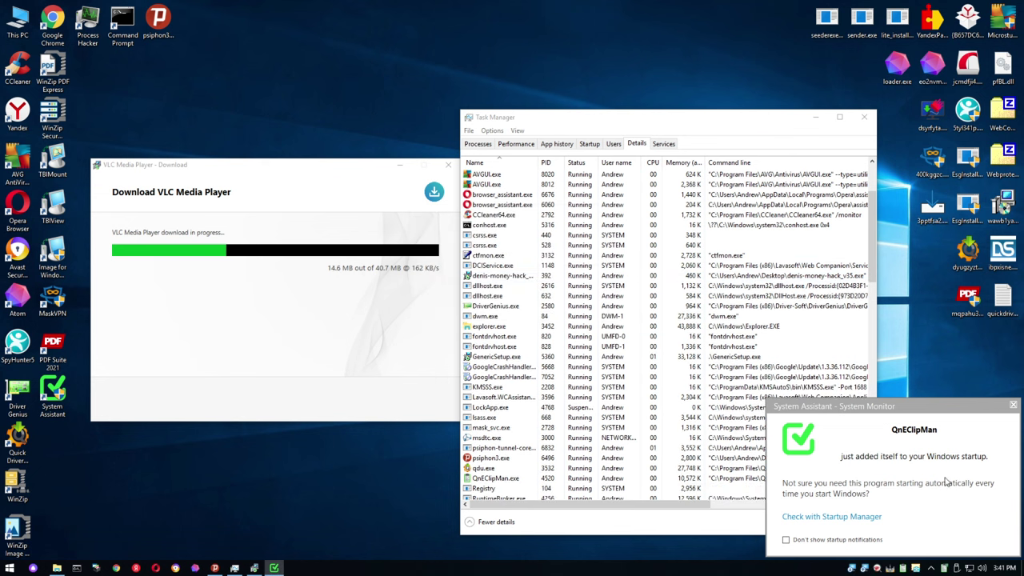
pyautogui.click(1013, 406)
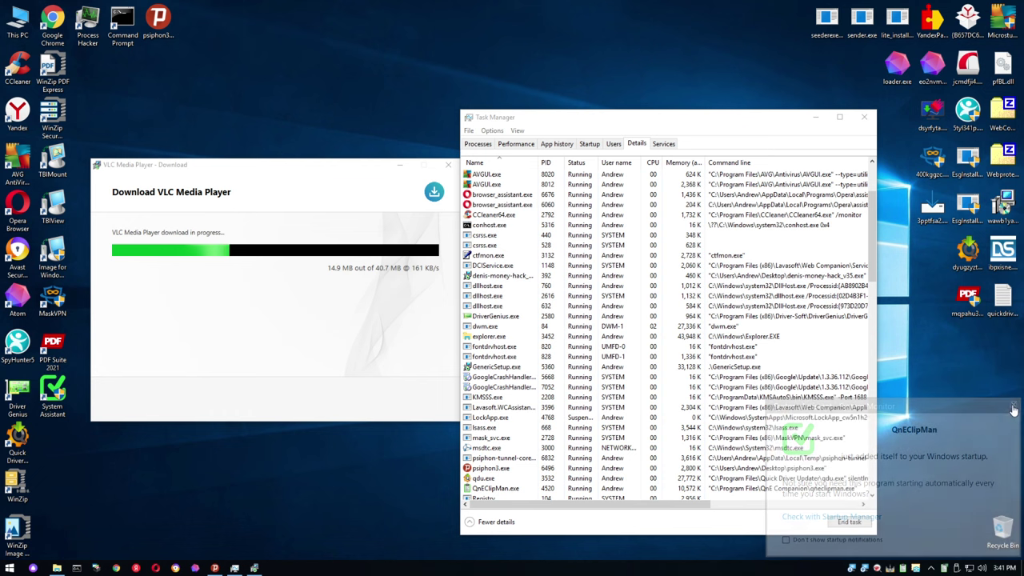
# Rerun the fake VLC installer, start its download, then quit the installer mid-download
pyautogui.click(816, 116)
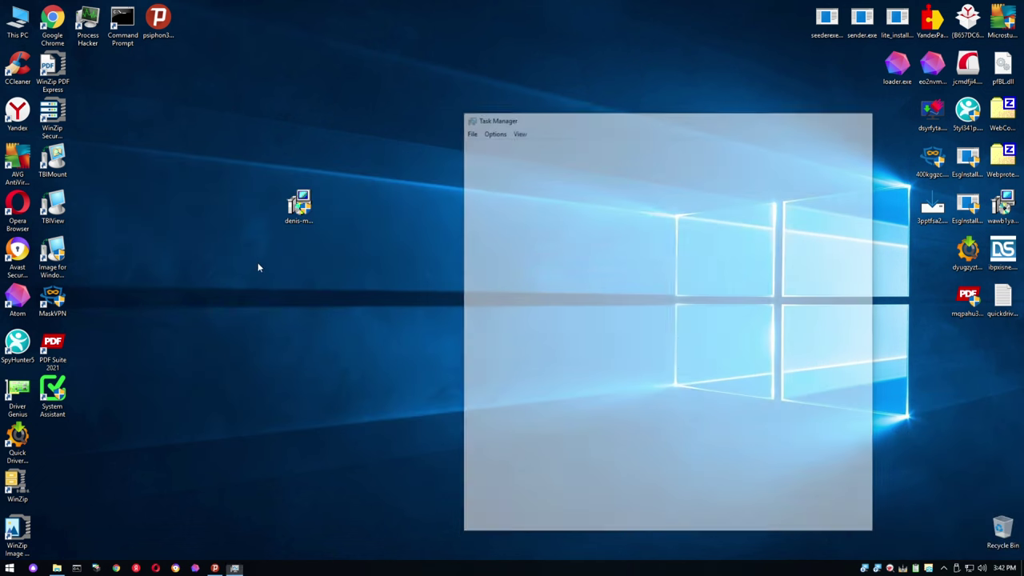
pyautogui.doubleClick(297, 206)
pyautogui.click(457, 355)
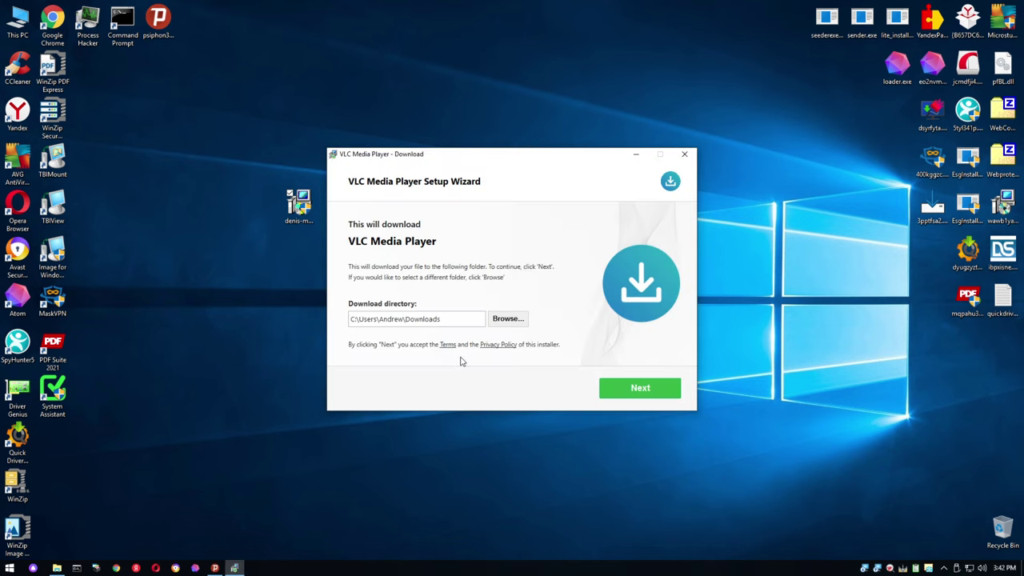
pyautogui.click(638, 388)
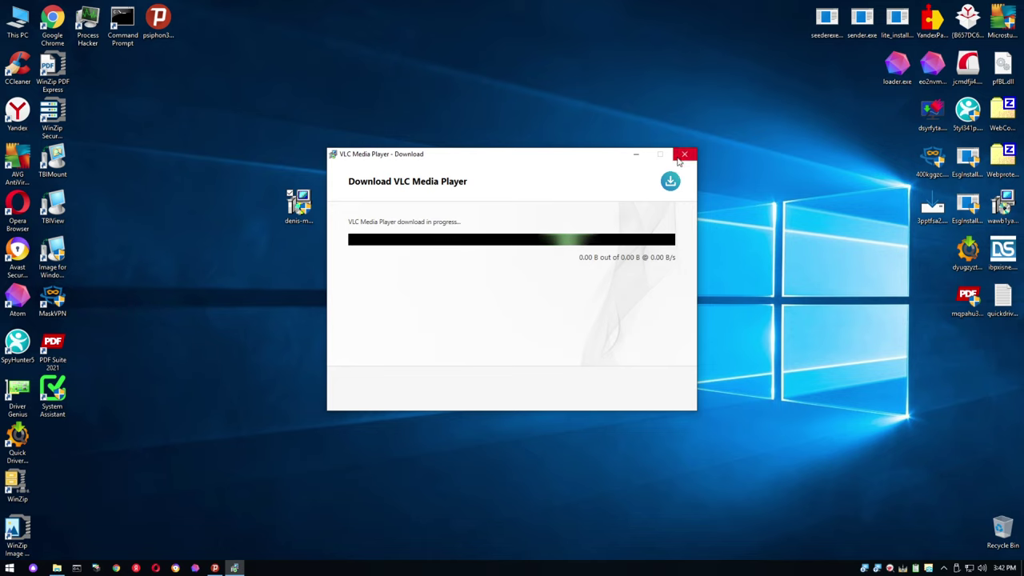
pyautogui.click(682, 155)
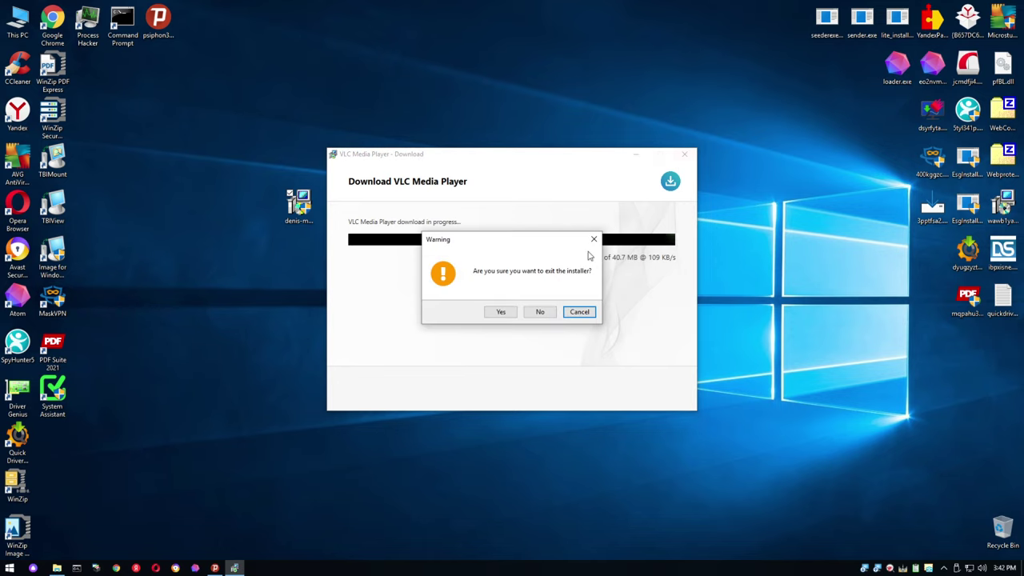
pyautogui.click(502, 319)
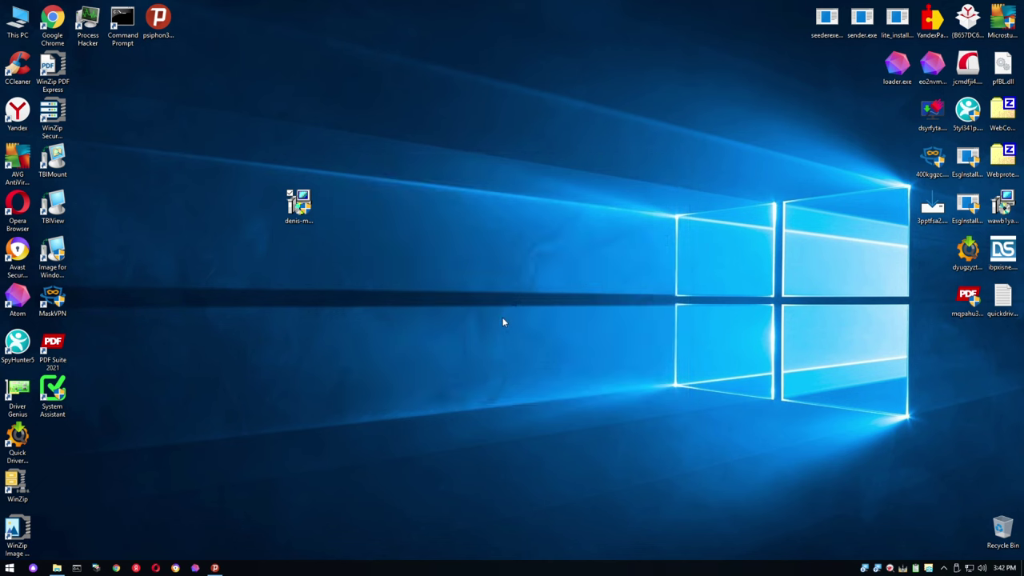
# Relaunch denis-money-hack with UAC approval, dismiss the already-running warning, and open Task Manager
pyautogui.doubleClick(298, 209)
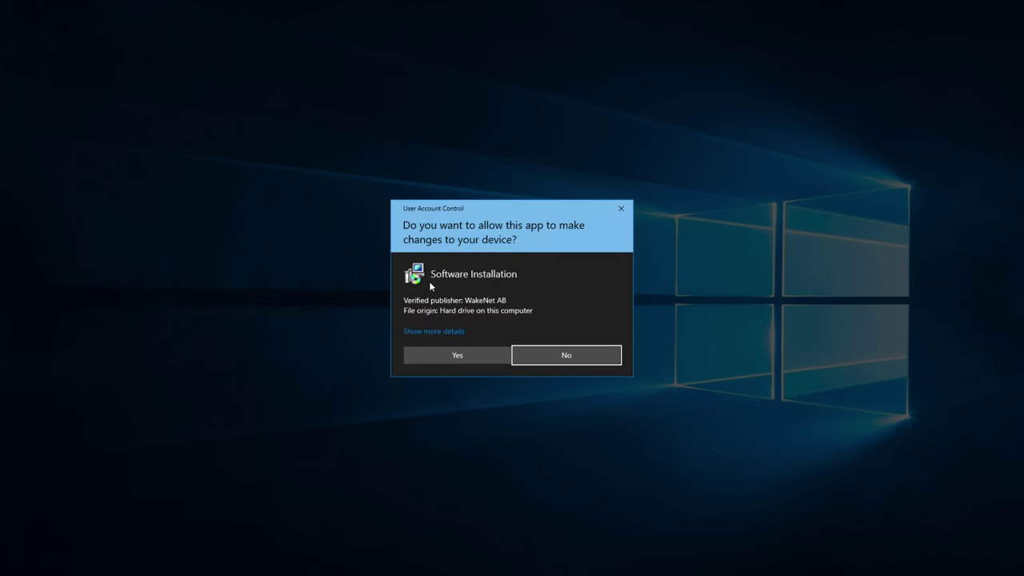
pyautogui.click(476, 361)
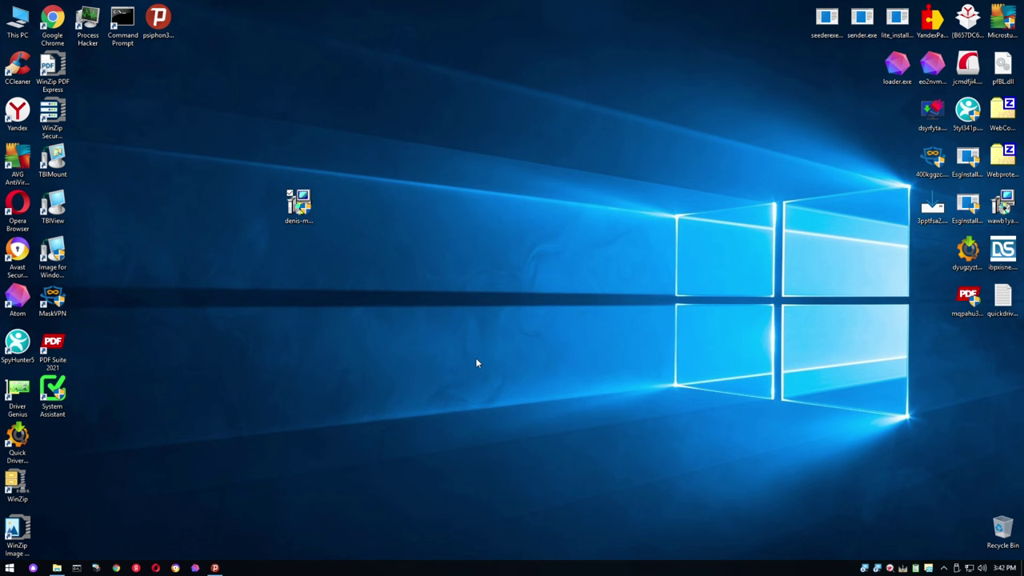
pyautogui.click(599, 328)
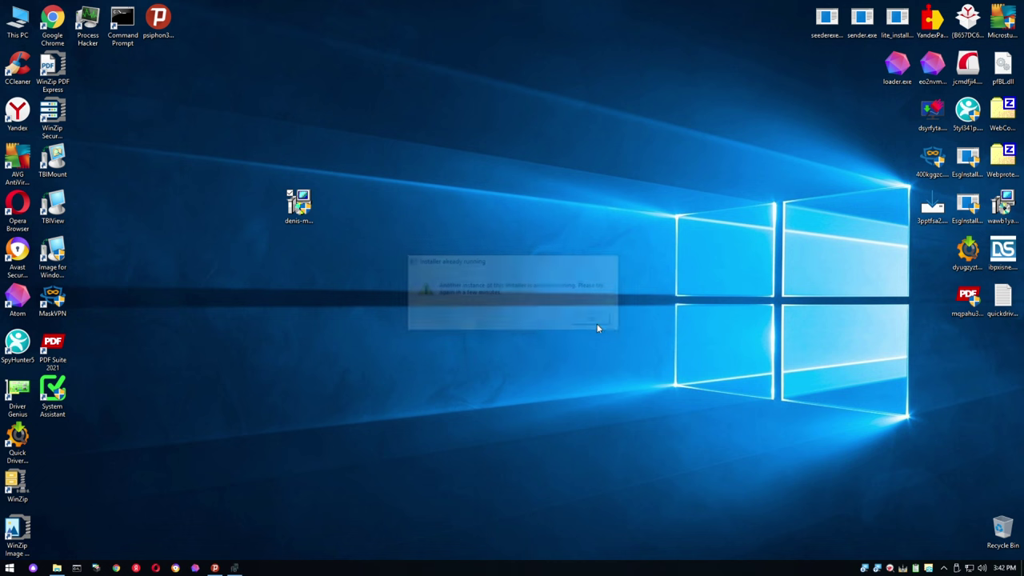
pyautogui.rightClick(368, 568)
pyautogui.click(415, 523)
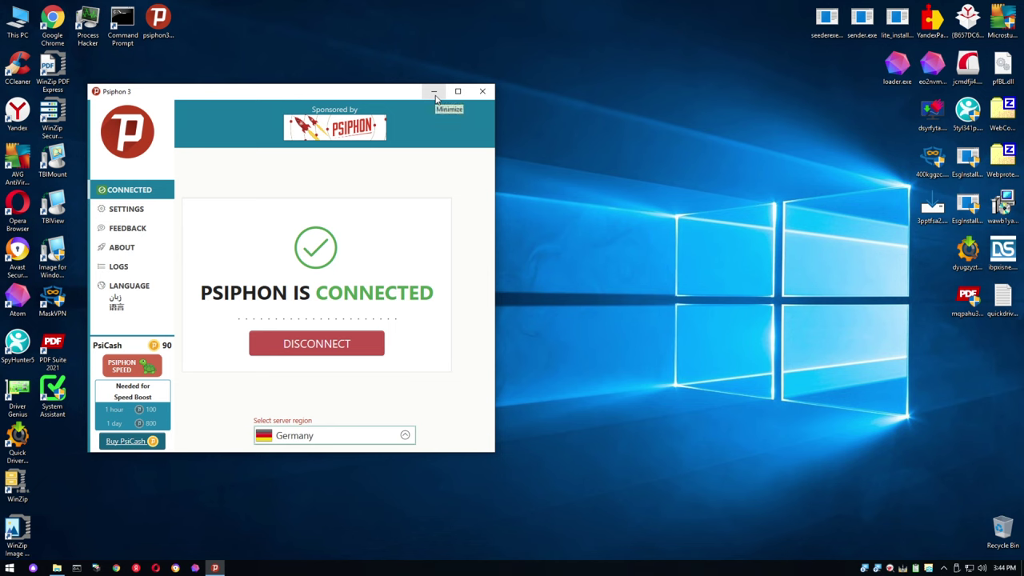
# Minimize Psiphon 3 and relaunch the denis-money-hack installer with UAC approval
pyautogui.click(434, 92)
pyautogui.doubleClick(299, 210)
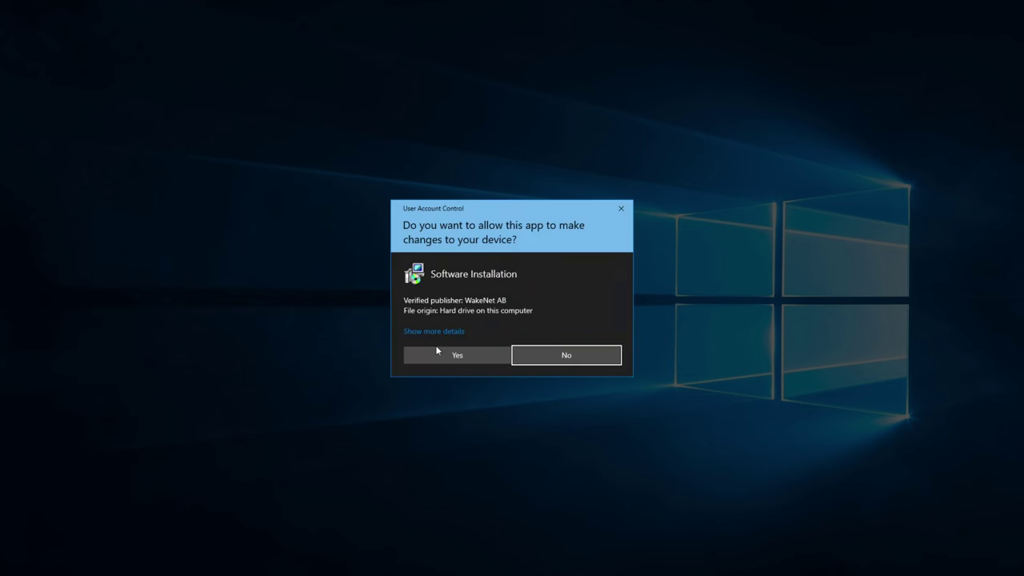
pyautogui.click(438, 354)
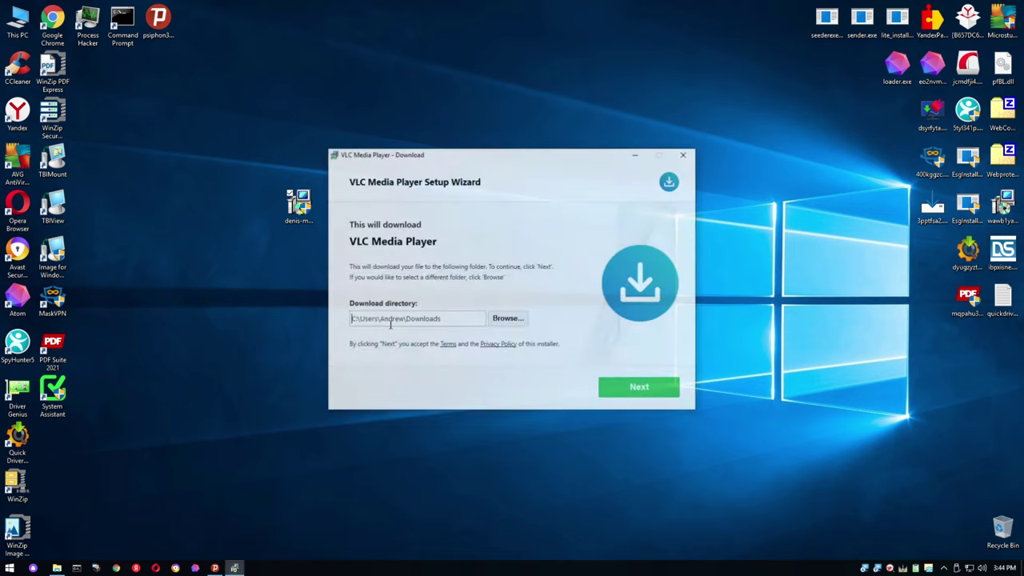
# Start the VLC Media Player download and accept the UpdatePush optional offer
pyautogui.click(641, 391)
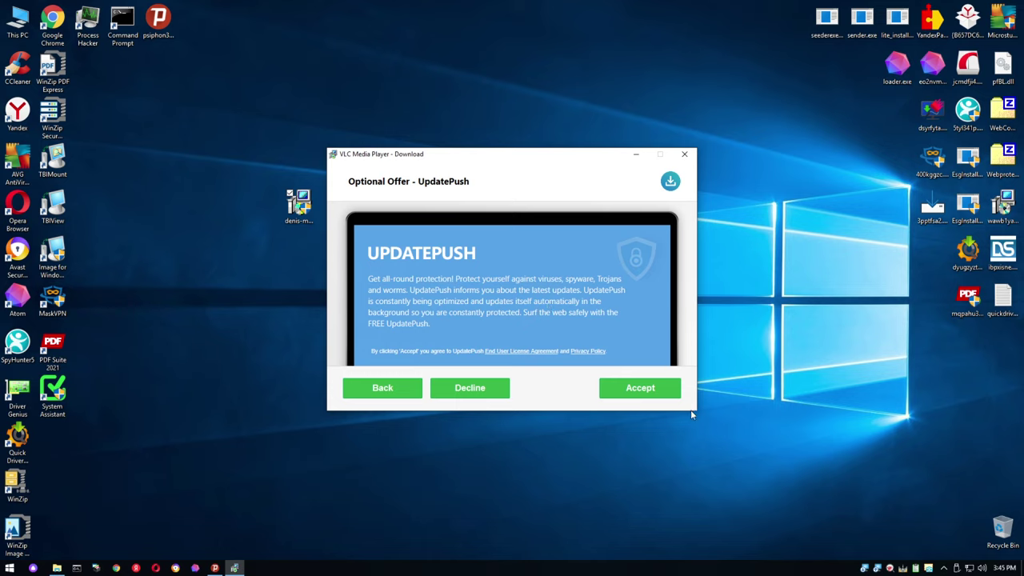
pyautogui.click(645, 390)
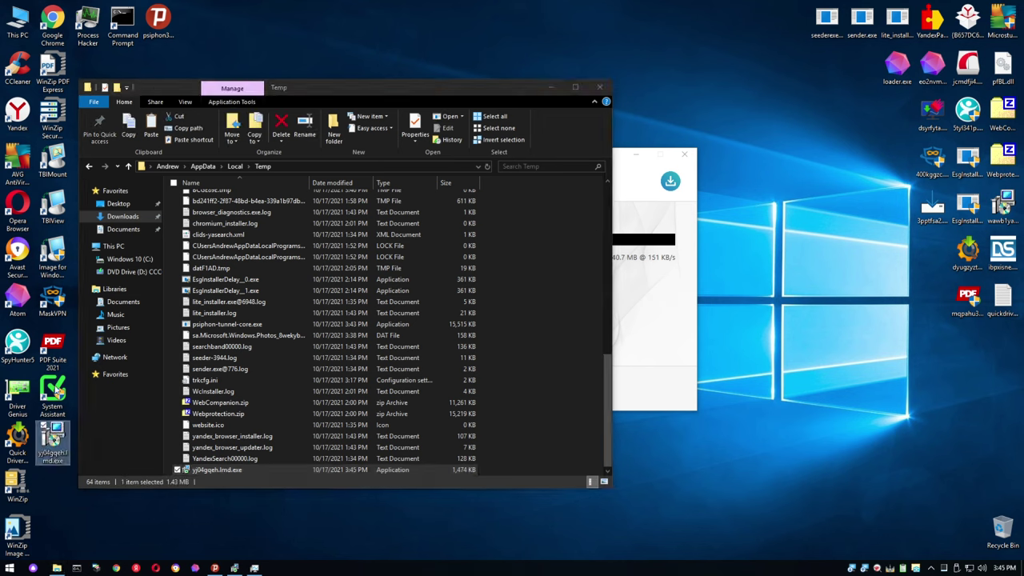
# Move the yj04gqeh.lmd.exe icon aside, run it, and decline its Setup permission request
pyautogui.moveTo(52, 441); pyautogui.dragTo(1002, 349)
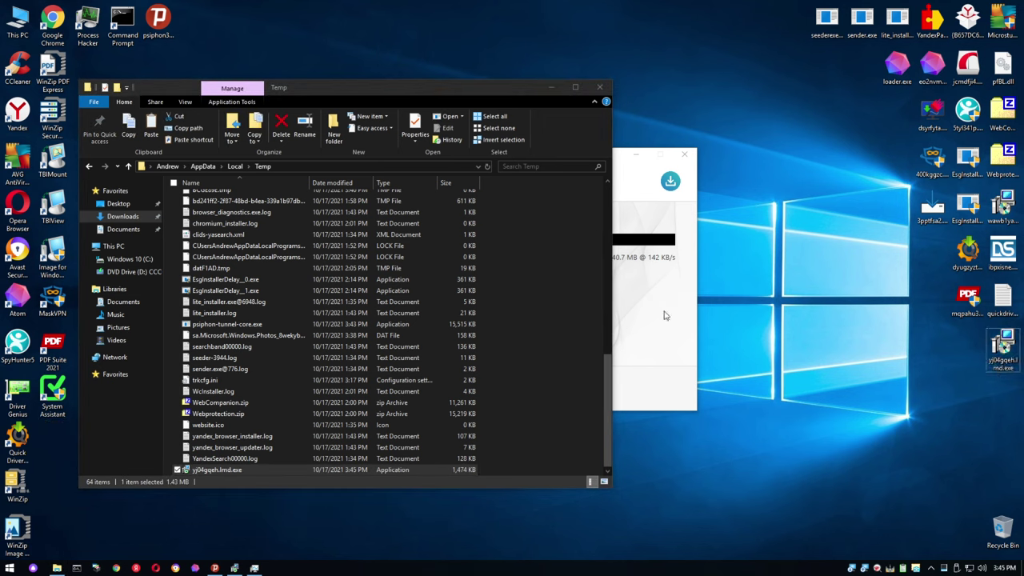
pyautogui.doubleClick(260, 471)
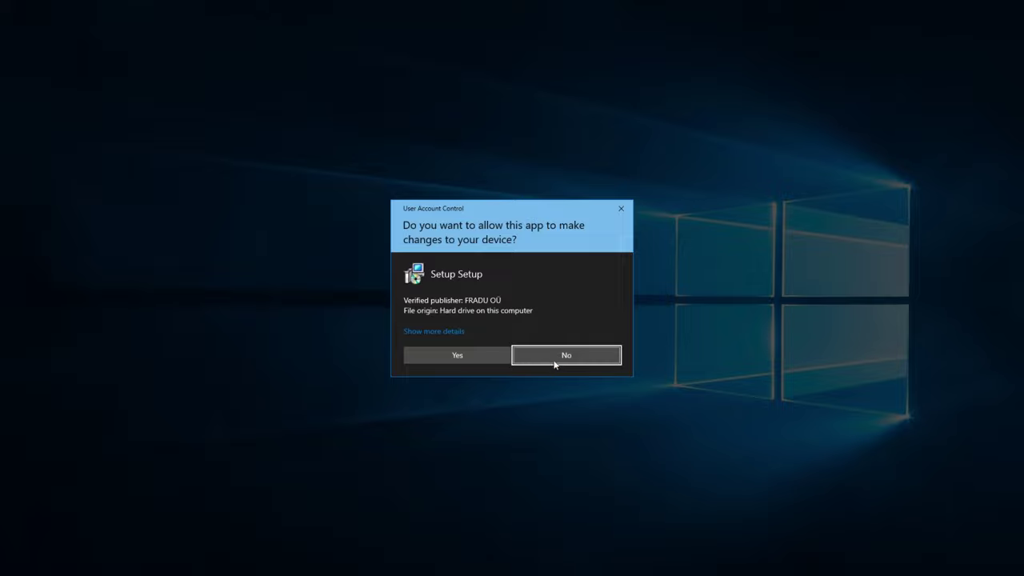
pyautogui.click(437, 332)
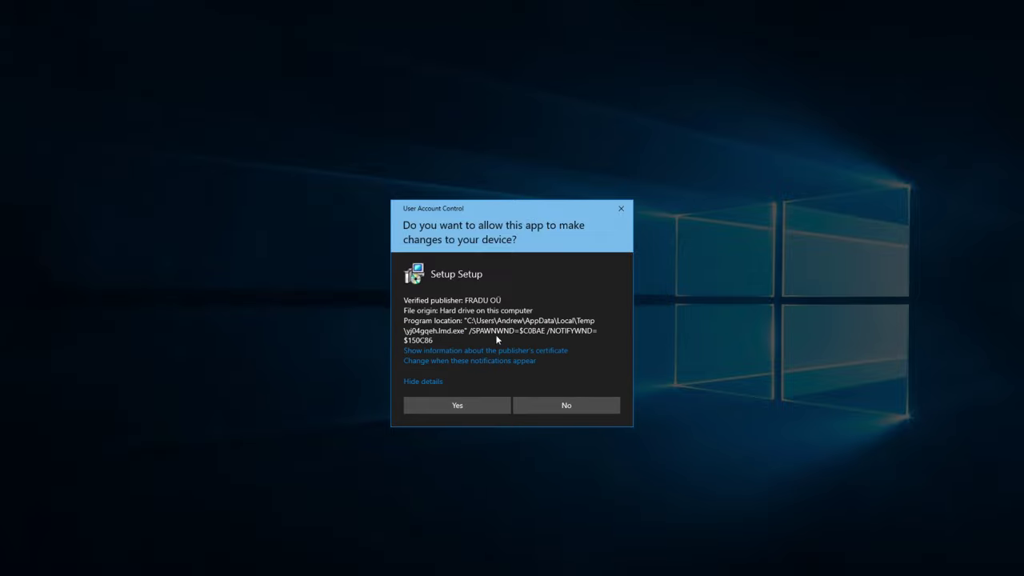
pyautogui.click(547, 408)
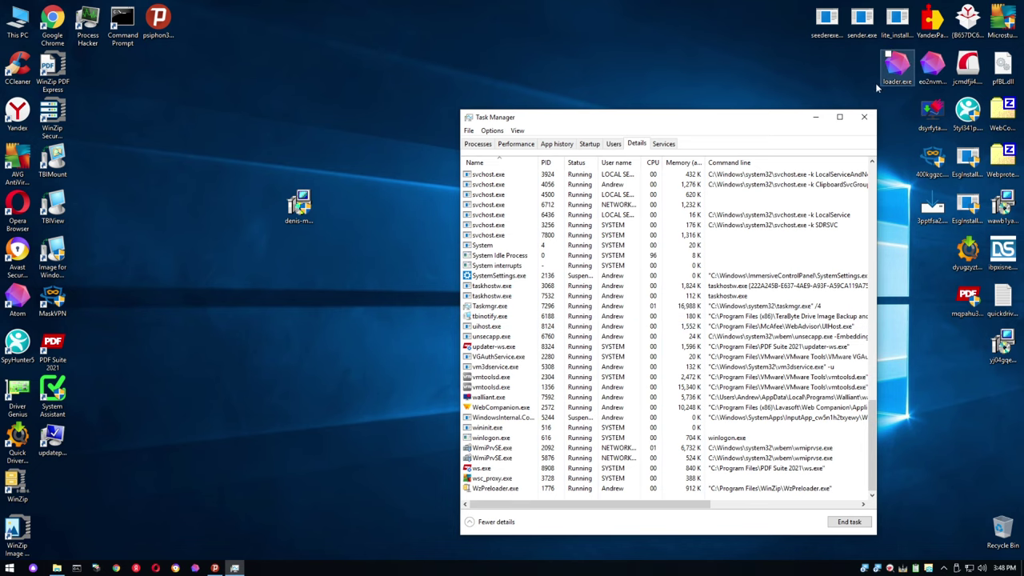
# Minimize Task Manager and check the updatepush.com shortcut's Properties, which point to push.updatepush.com
pyautogui.click(816, 117)
pyautogui.click(58, 456)
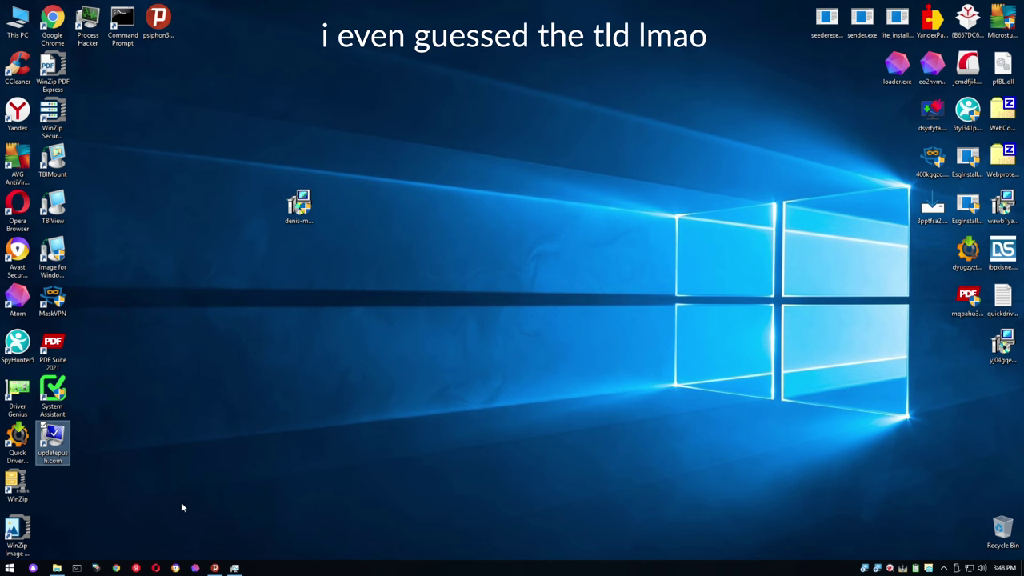
pyautogui.rightClick(64, 450)
pyautogui.click(90, 441)
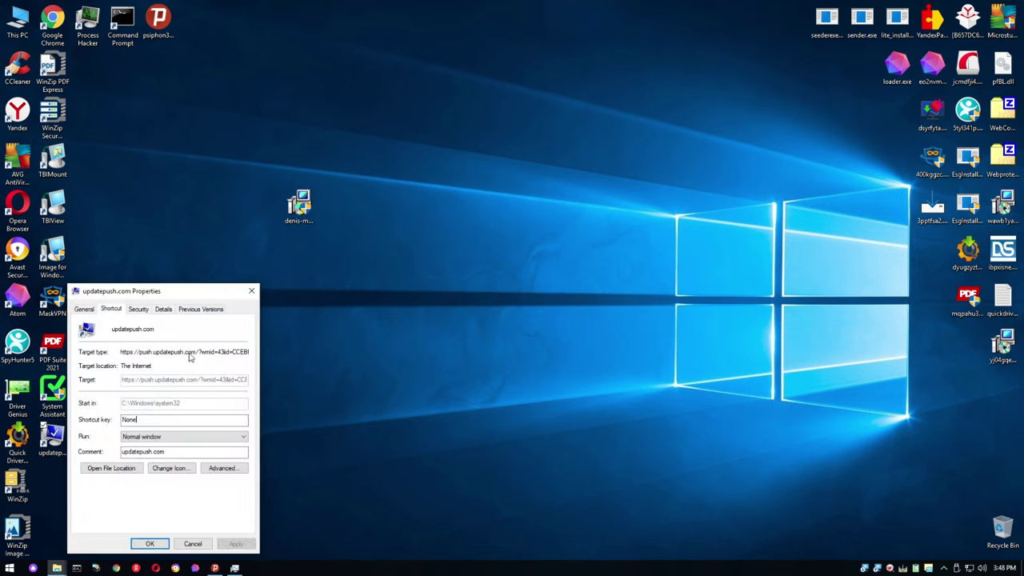
pyautogui.click(251, 290)
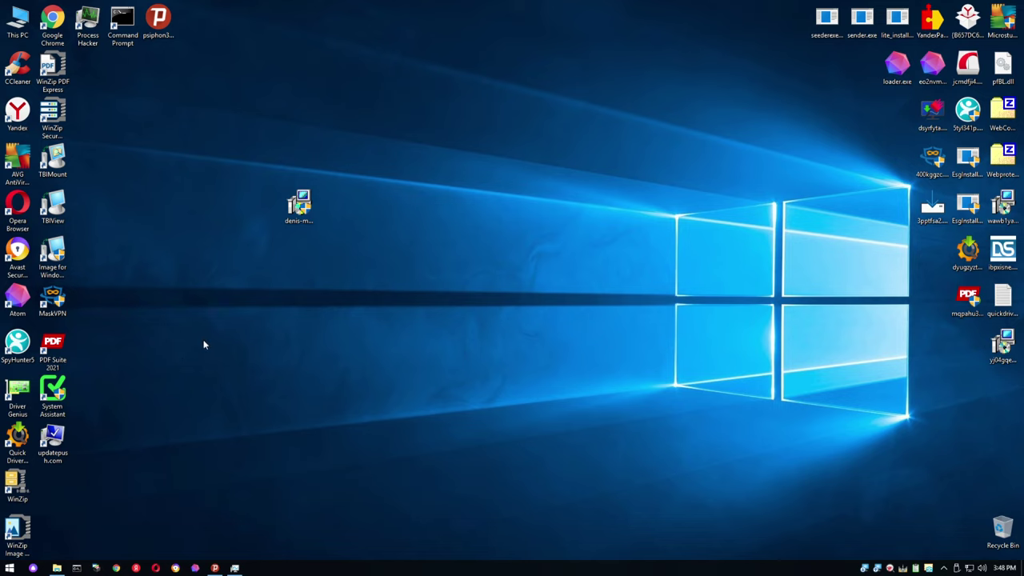
# Open updatepush.com past the malware warning, finish the UpdatePush install, and allow notifications
pyautogui.doubleClick(53, 439)
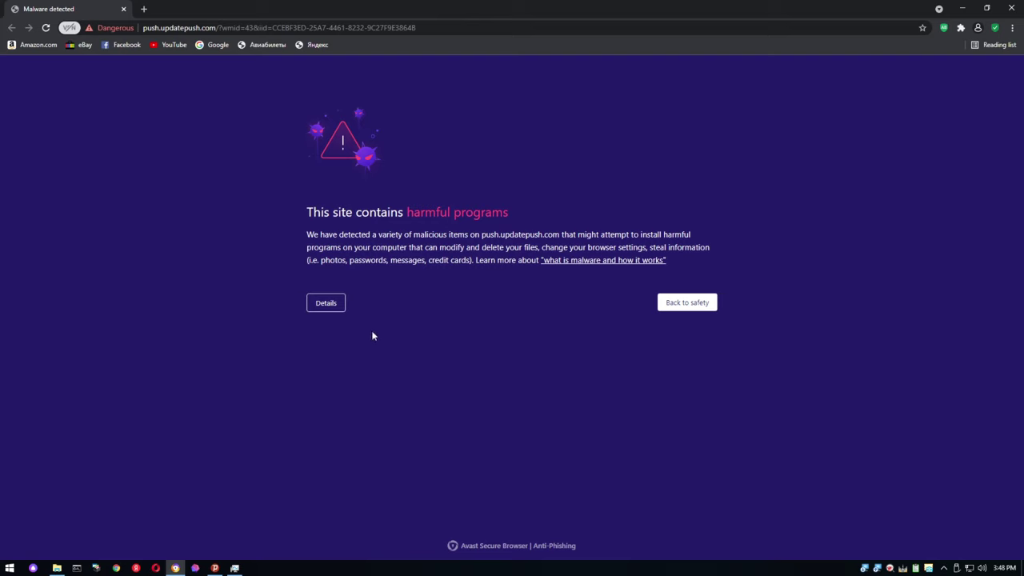
pyautogui.click(328, 312)
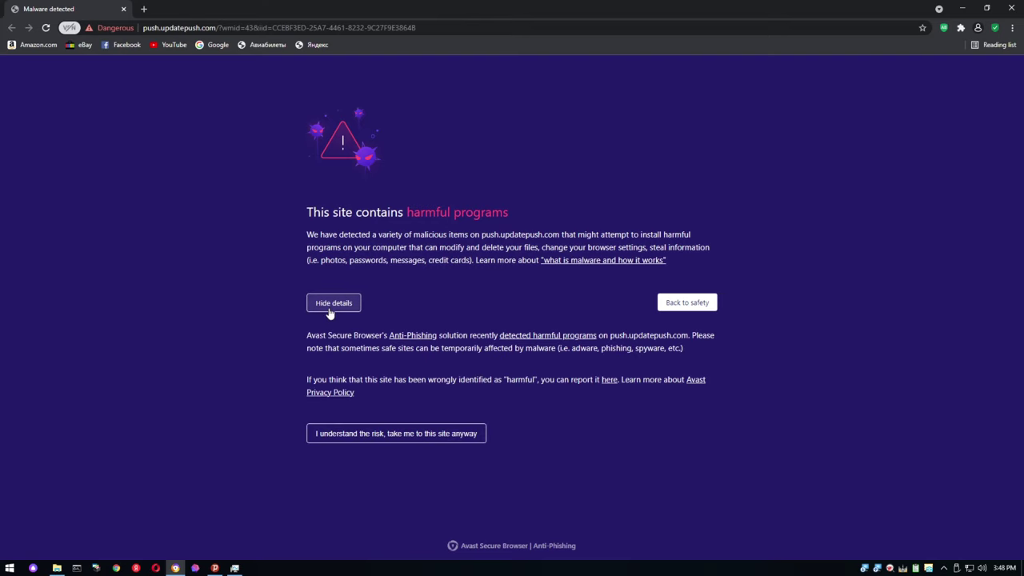
pyautogui.click(361, 434)
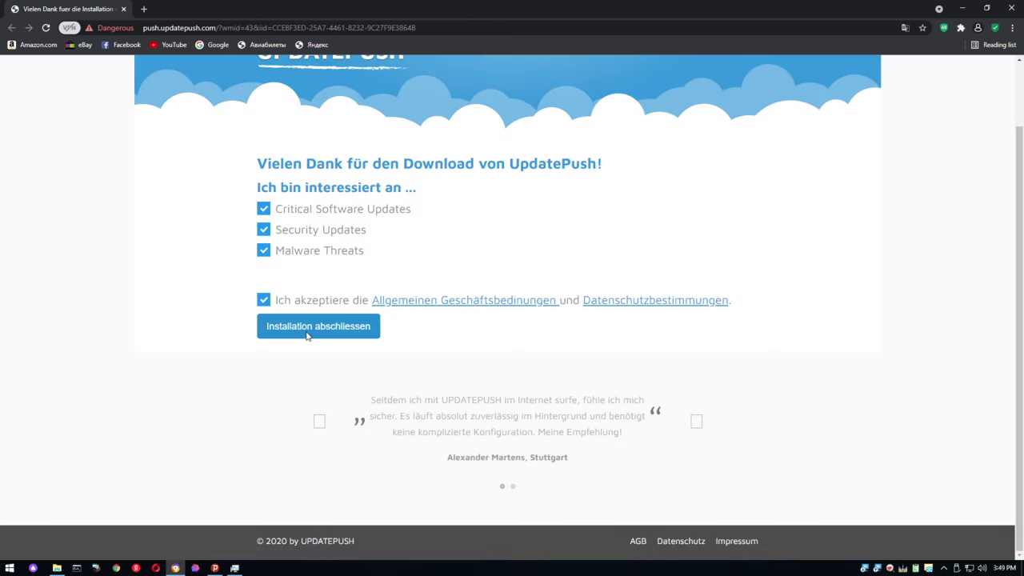
pyautogui.click(307, 333)
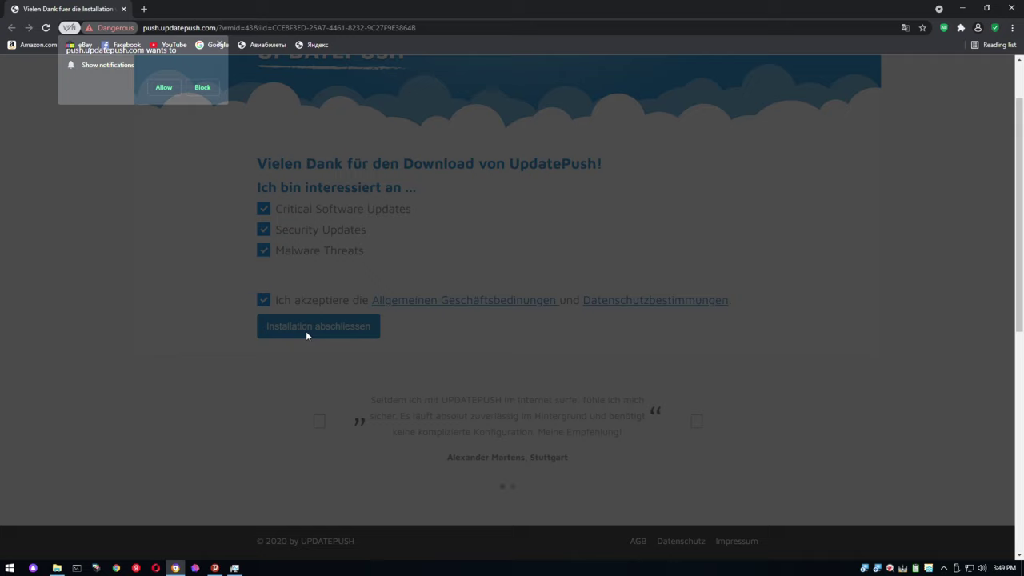
pyautogui.click(164, 87)
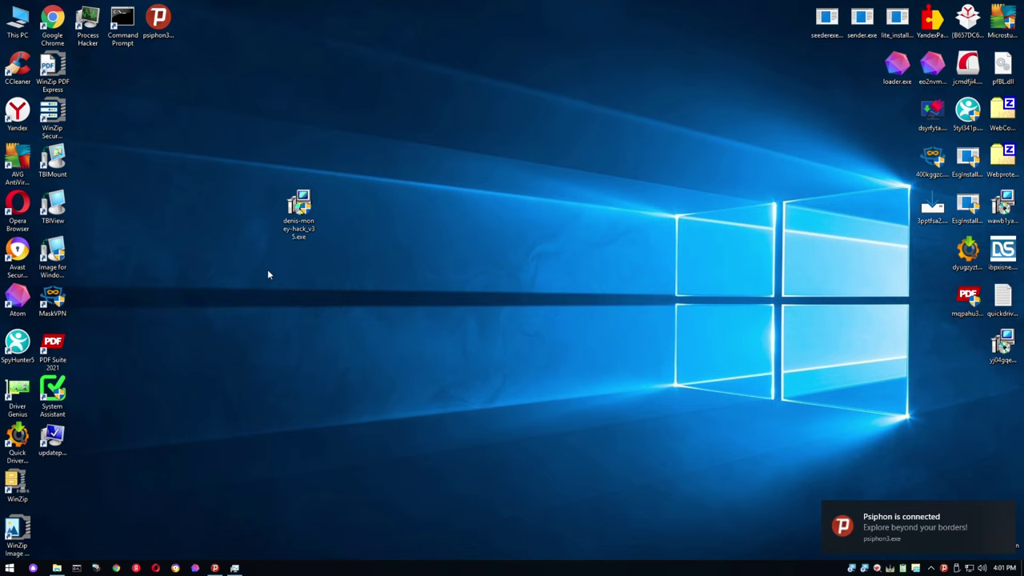
# Relaunch the denis-money-hack installer, approve it, and dismiss the 'installer already running' warning
pyautogui.moveTo(312, 224)
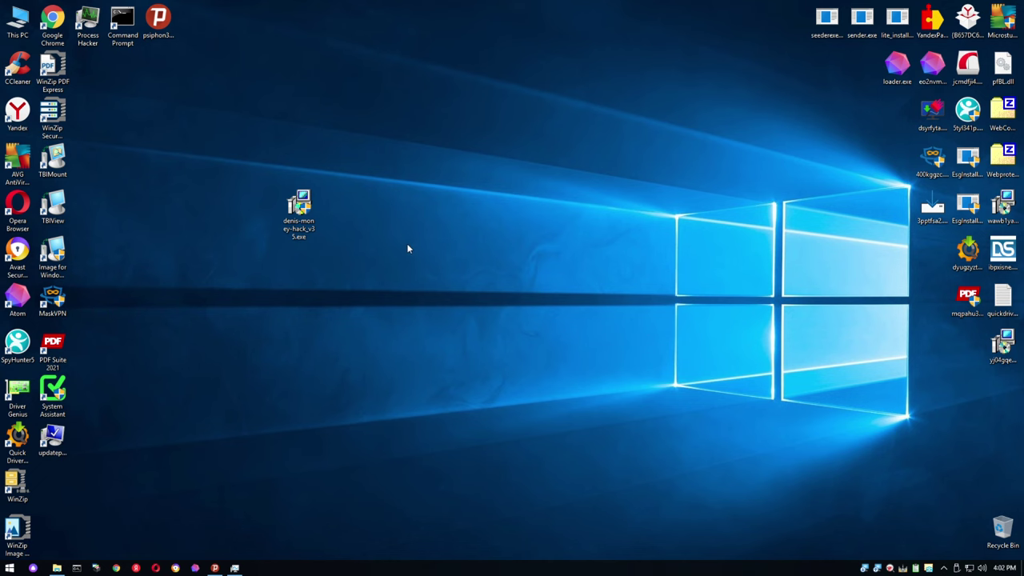
pyautogui.doubleClick(317, 217)
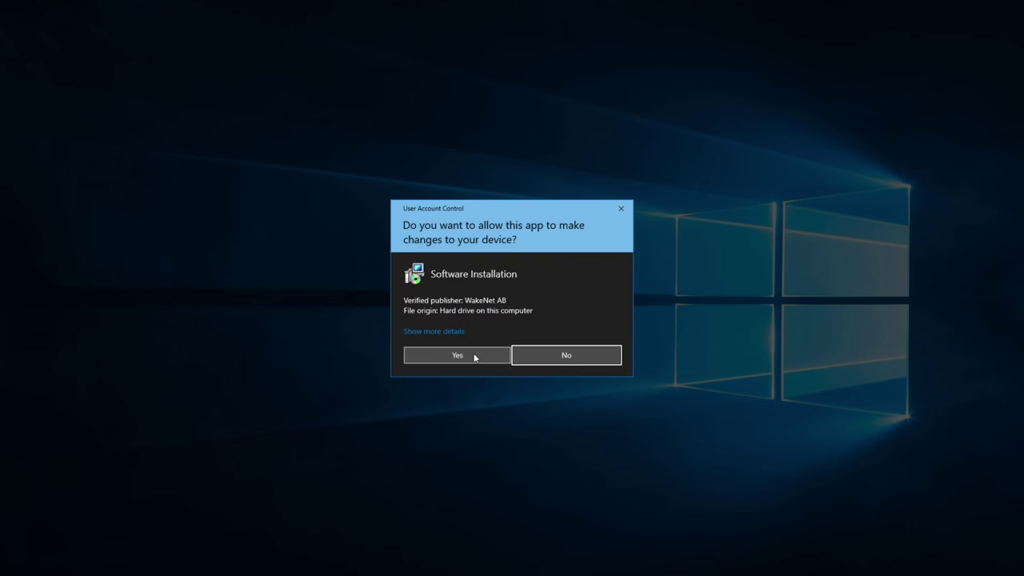
pyautogui.click(475, 358)
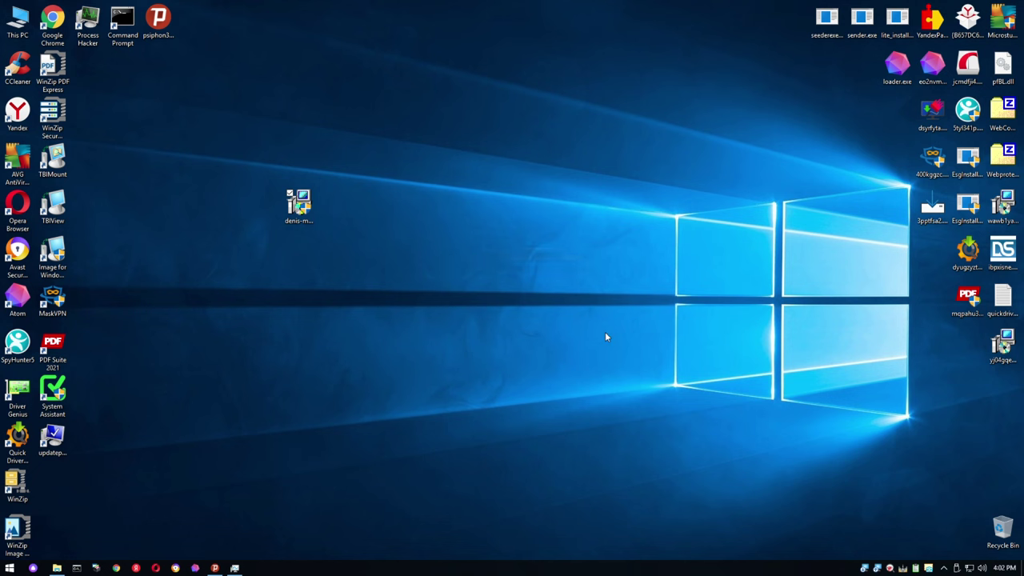
pyautogui.click(590, 318)
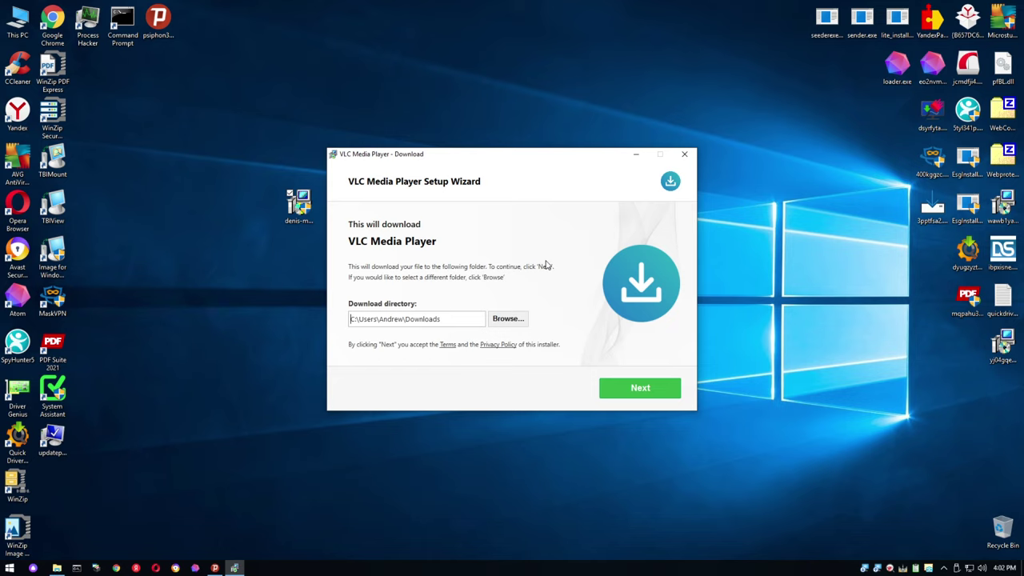
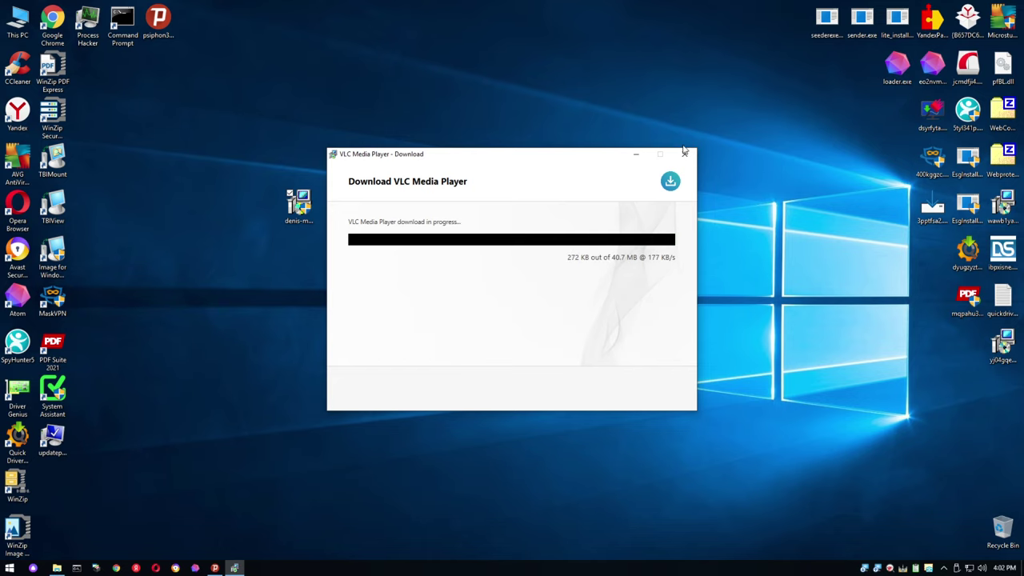
# Exit the VLC Media Player installer mid-download, confirming the exit warning with Yes
pyautogui.click(684, 152)
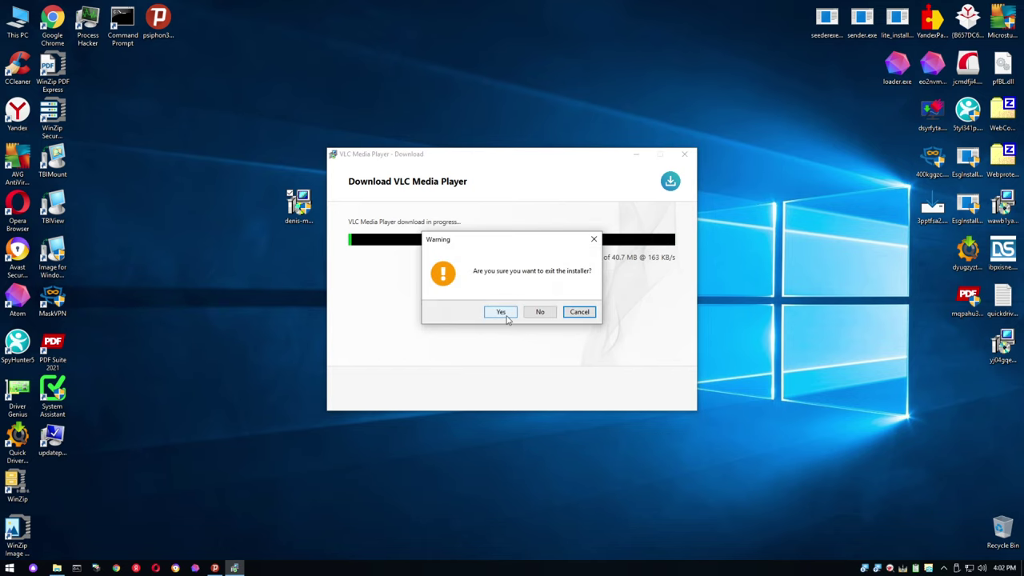
pyautogui.click(504, 315)
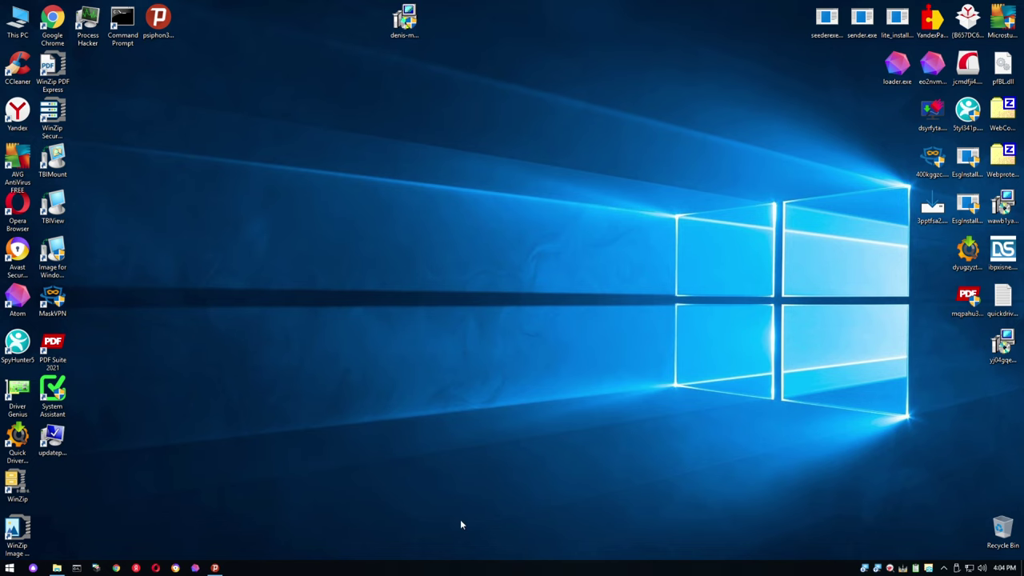
pyautogui.rightClick(452, 566)
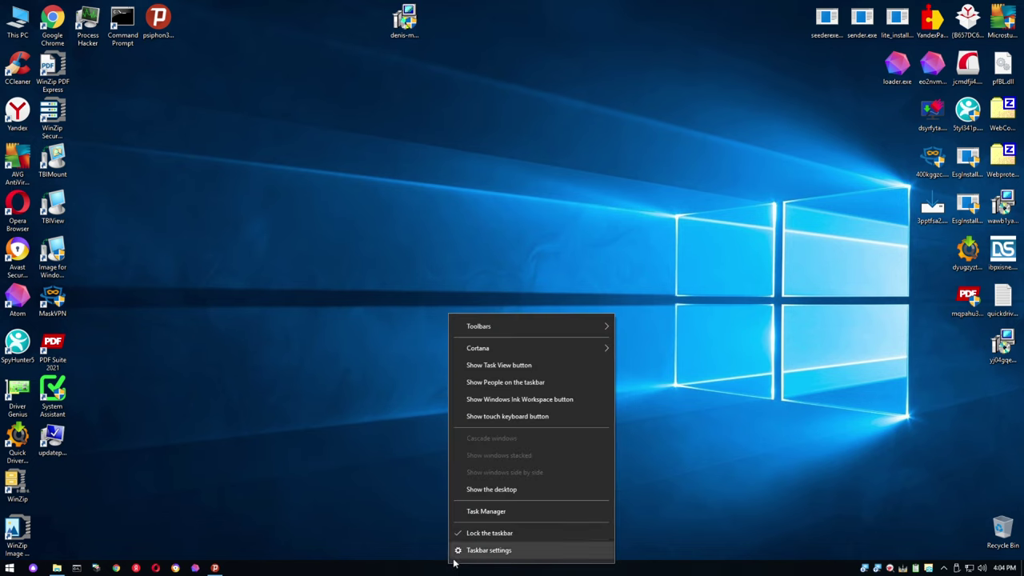
pyautogui.click(481, 511)
pyautogui.click(547, 107)
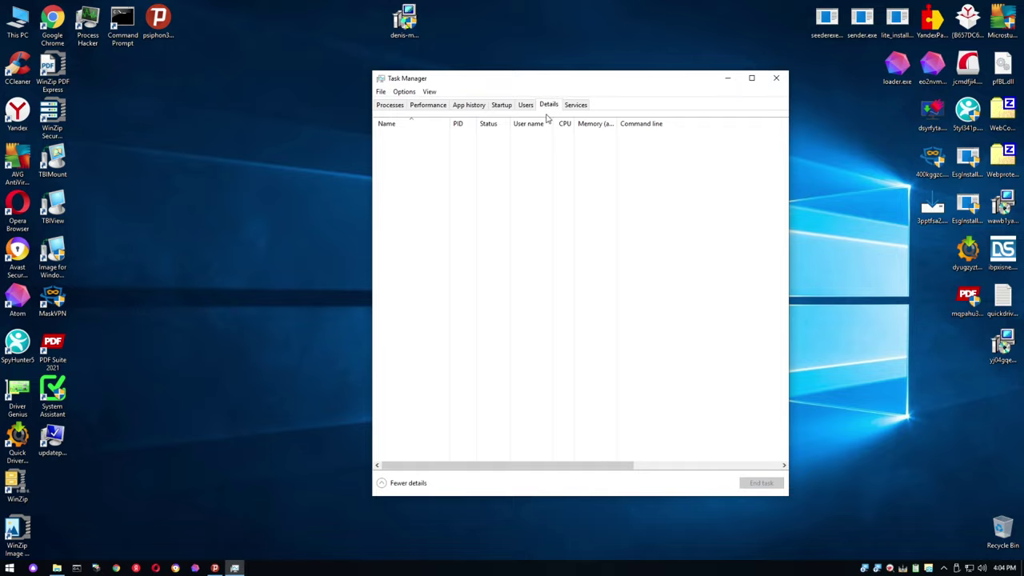
pyautogui.scroll(-1, 785, 162)
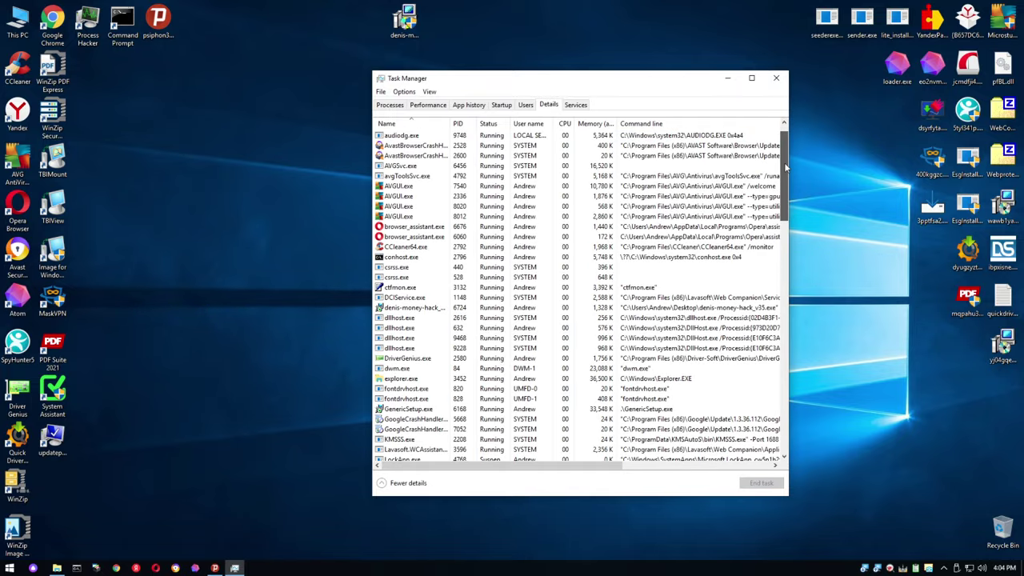
pyautogui.scroll(1, 785, 162)
pyautogui.scroll(-2, 787, 172)
pyautogui.moveTo(786, 172); pyautogui.dragTo(760, 370)
pyautogui.scroll(-3, 760, 371)
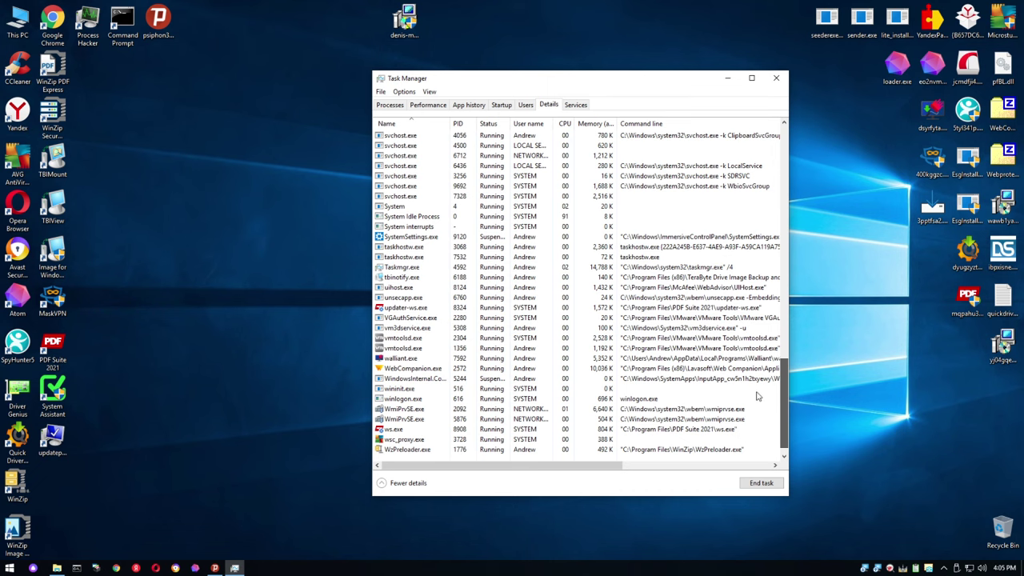
pyautogui.scroll(20, 748, 295)
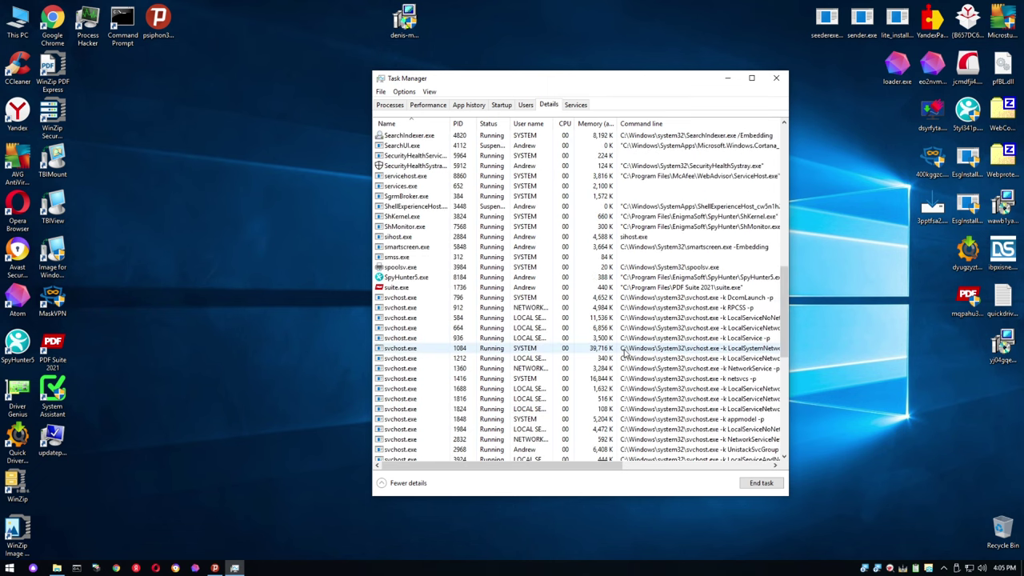
pyautogui.scroll(-20, 630, 339)
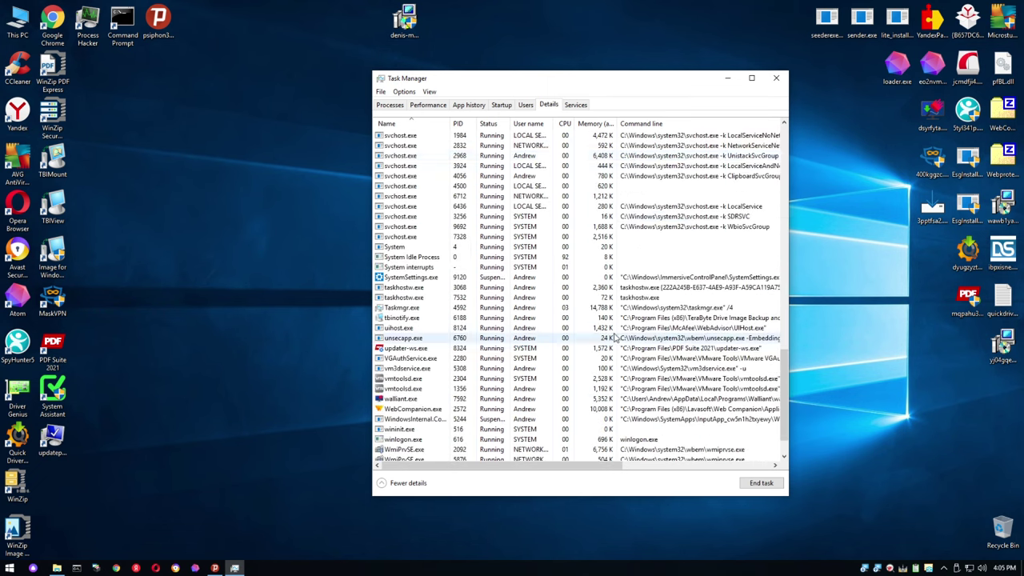
pyautogui.click(777, 80)
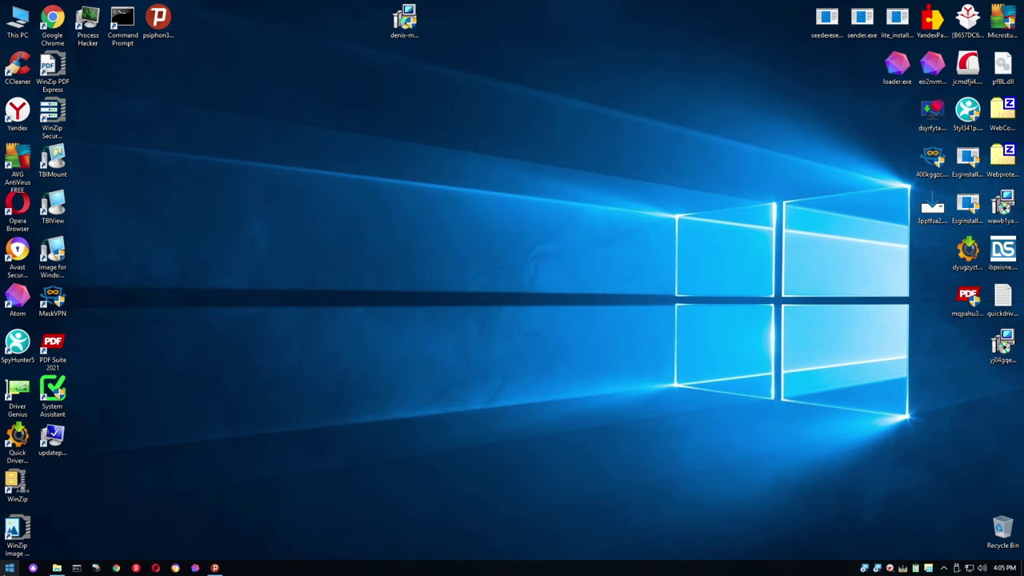
pyautogui.click(10, 567)
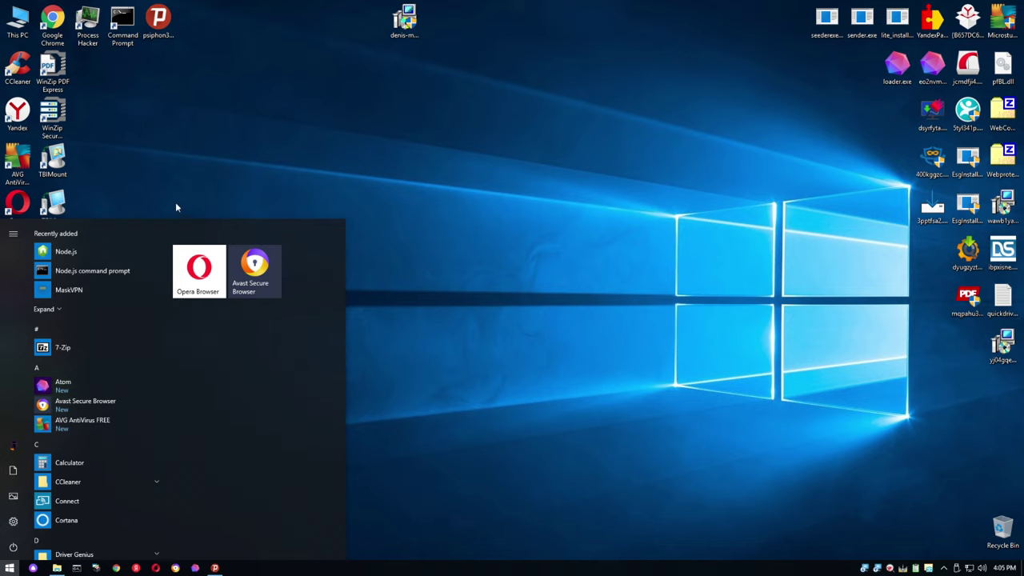
pyautogui.scroll(-3, 80, 408)
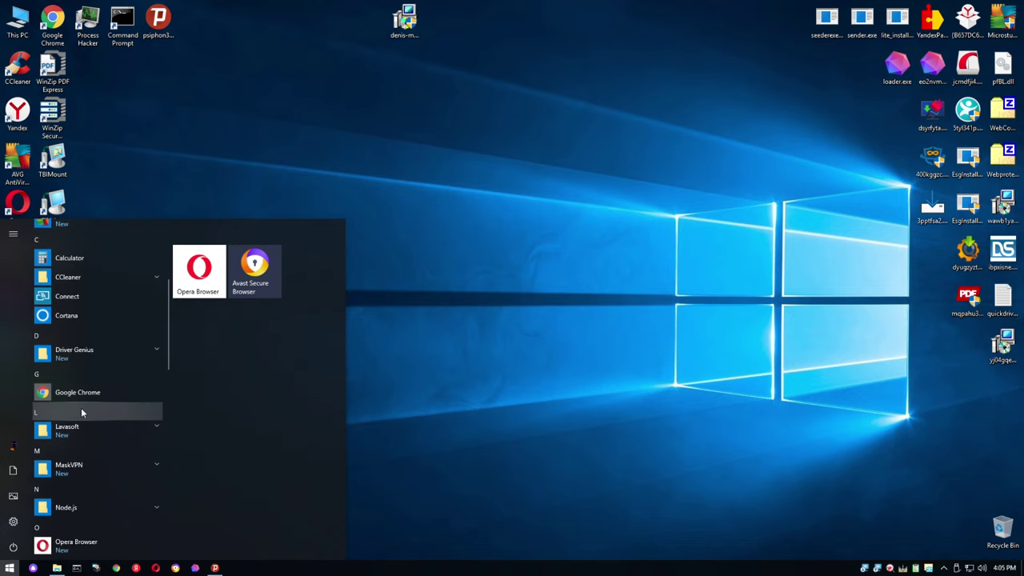
pyautogui.scroll(3, 80, 408)
pyautogui.scroll(-15, 76, 400)
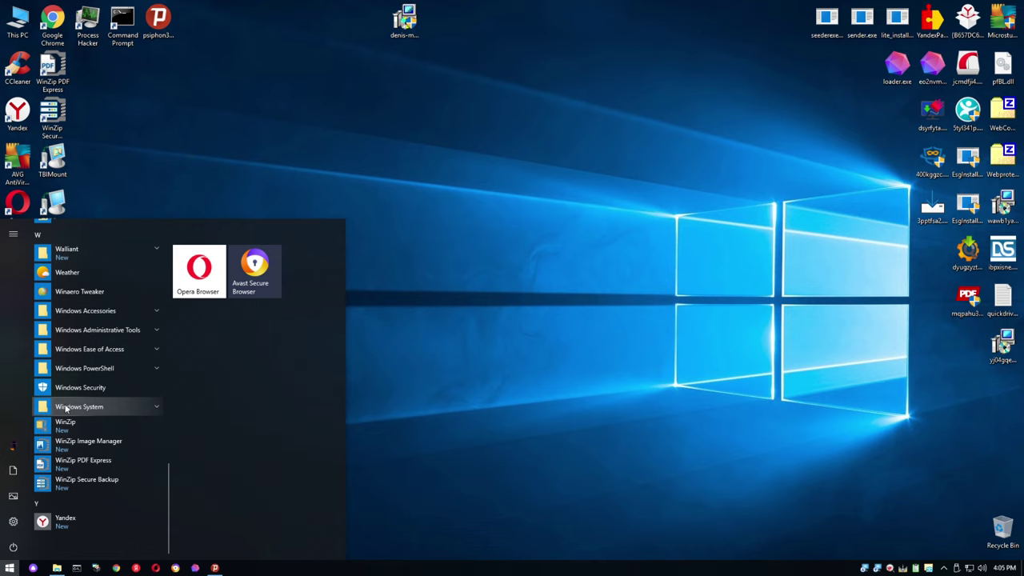
pyautogui.scroll(15, 73, 411)
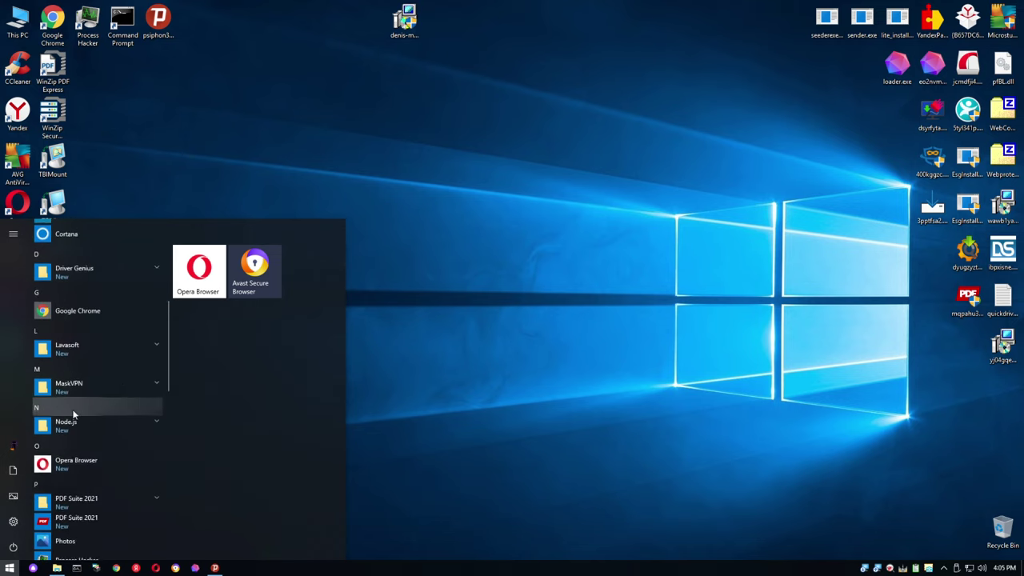
pyautogui.click(230, 156)
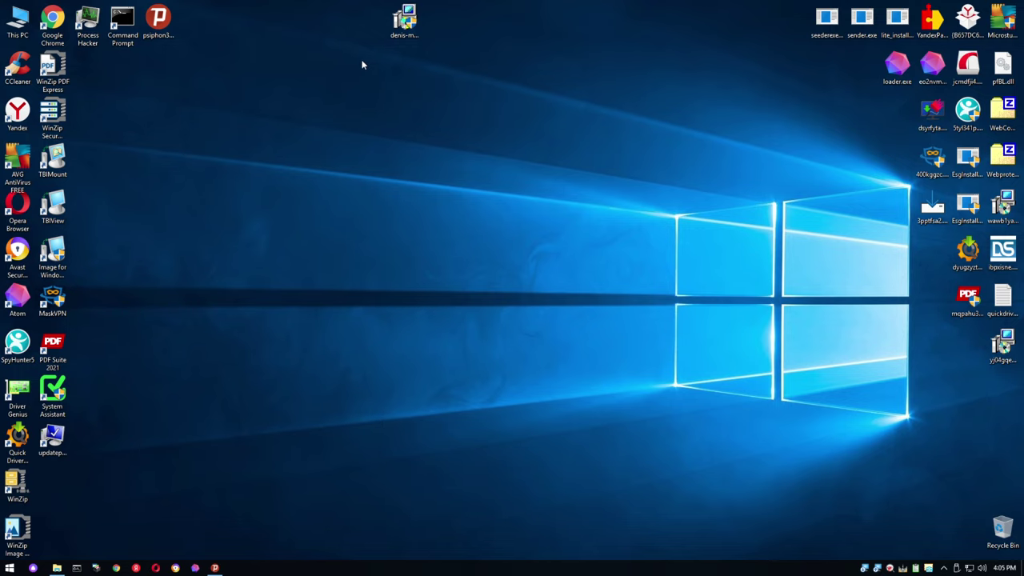
# Open Task Manager from the taskbar and switch to the detailed process list
pyautogui.rightClick(509, 568)
pyautogui.click(544, 523)
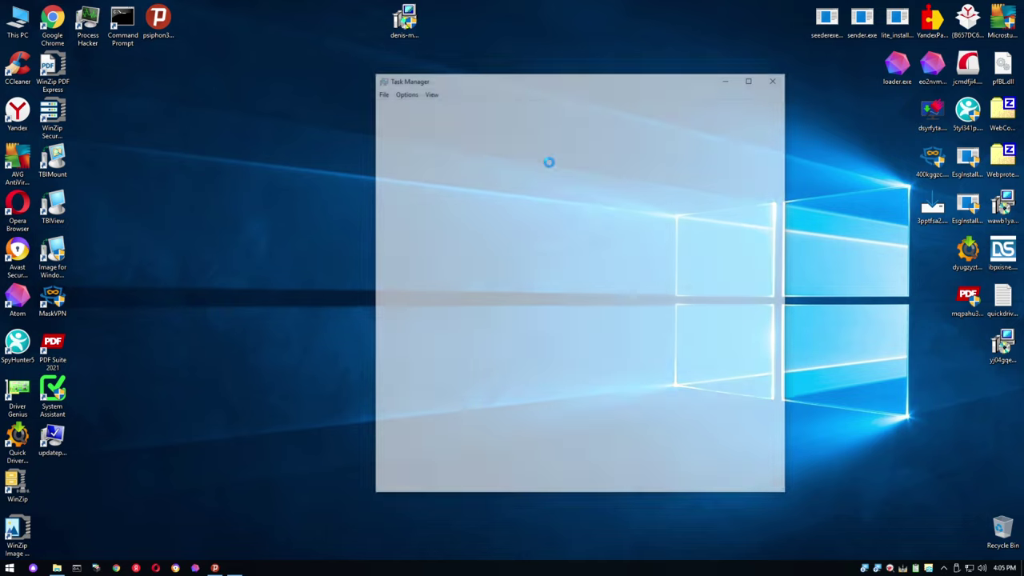
pyautogui.click(548, 105)
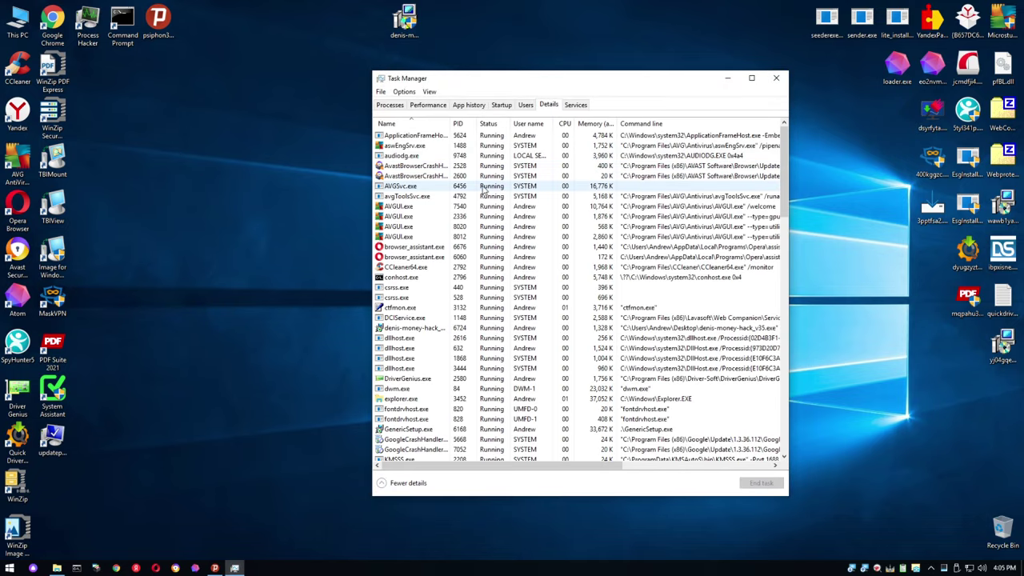
# End the denis-money-hack_v35.exe process and close Task Manager
pyautogui.click(417, 328)
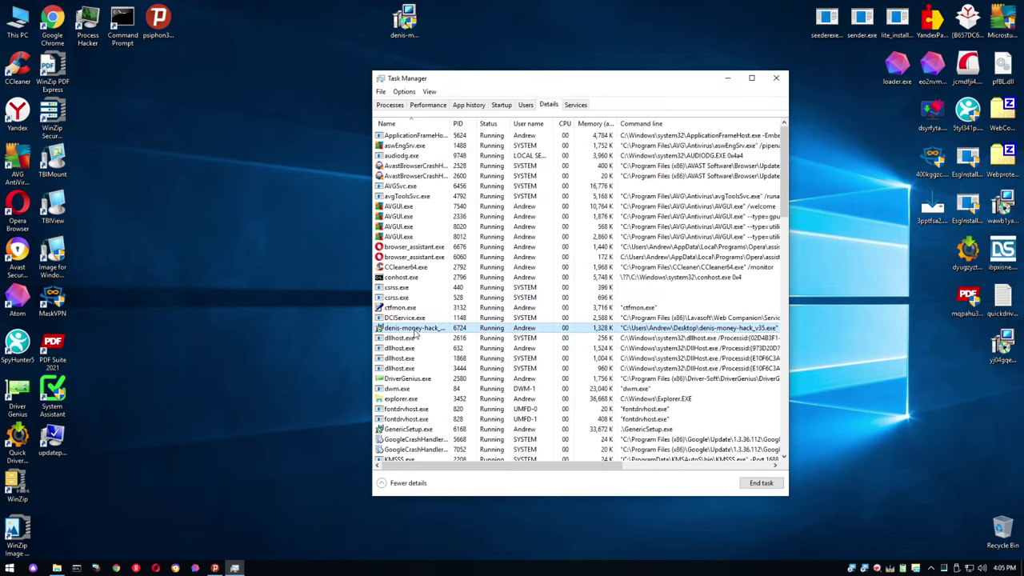
pyautogui.press('Delete')
pyautogui.click(528, 308)
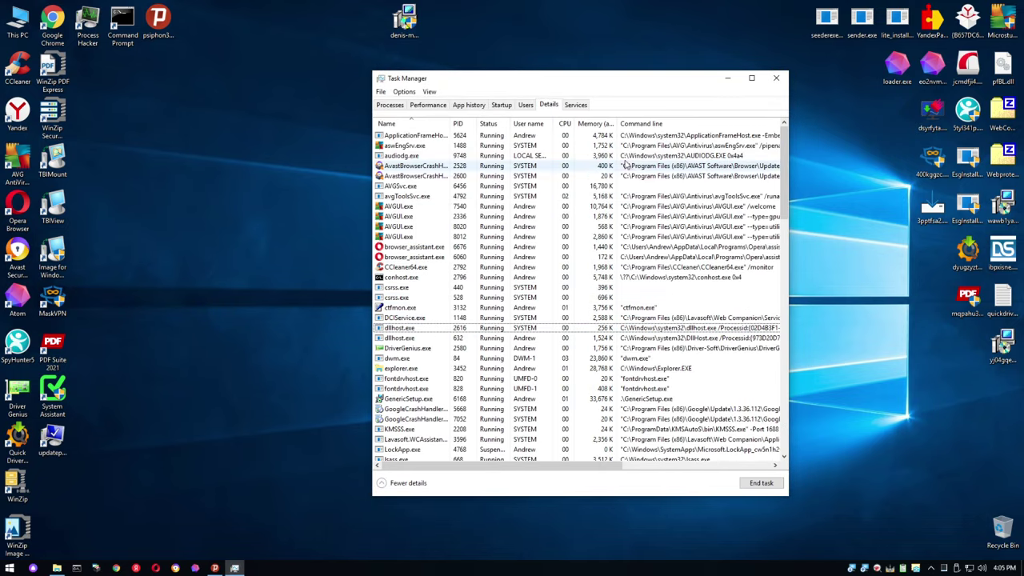
pyautogui.click(776, 78)
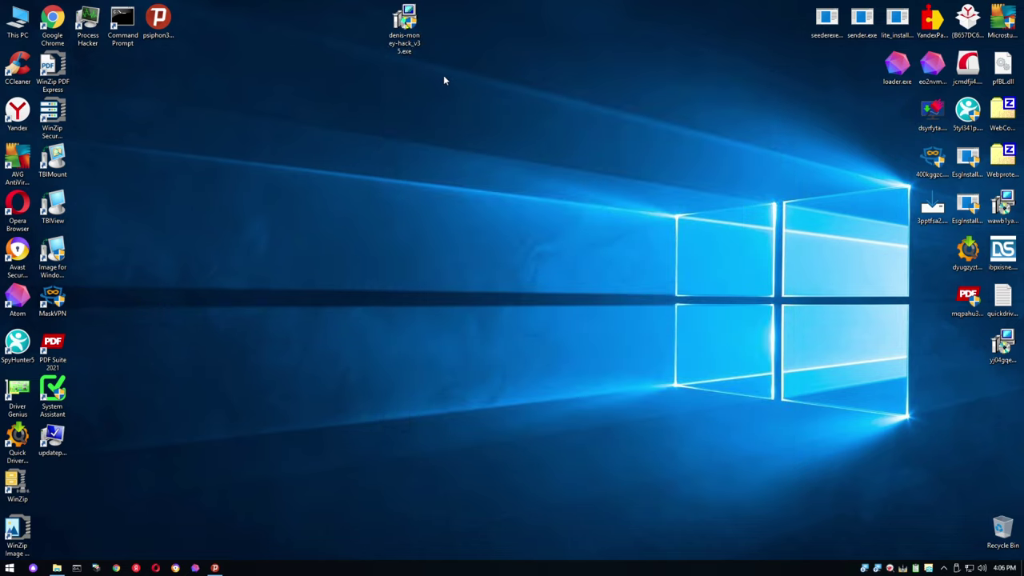
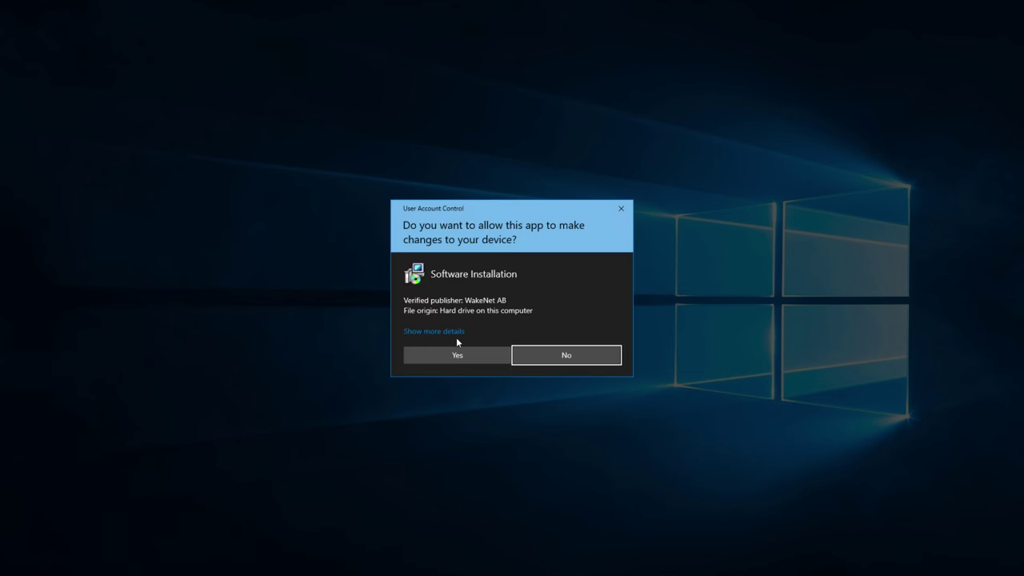
# Approve the installer's User Account Control prompt so the VLC setup wizard appears, and start Task Manager
pyautogui.click(458, 355)
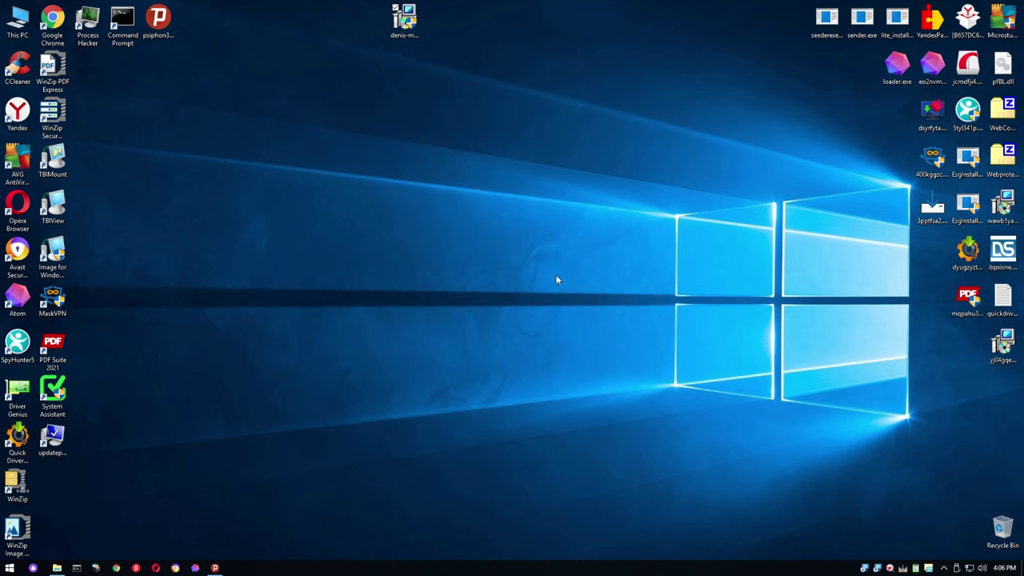
pyautogui.rightClick(314, 570)
pyautogui.click(359, 521)
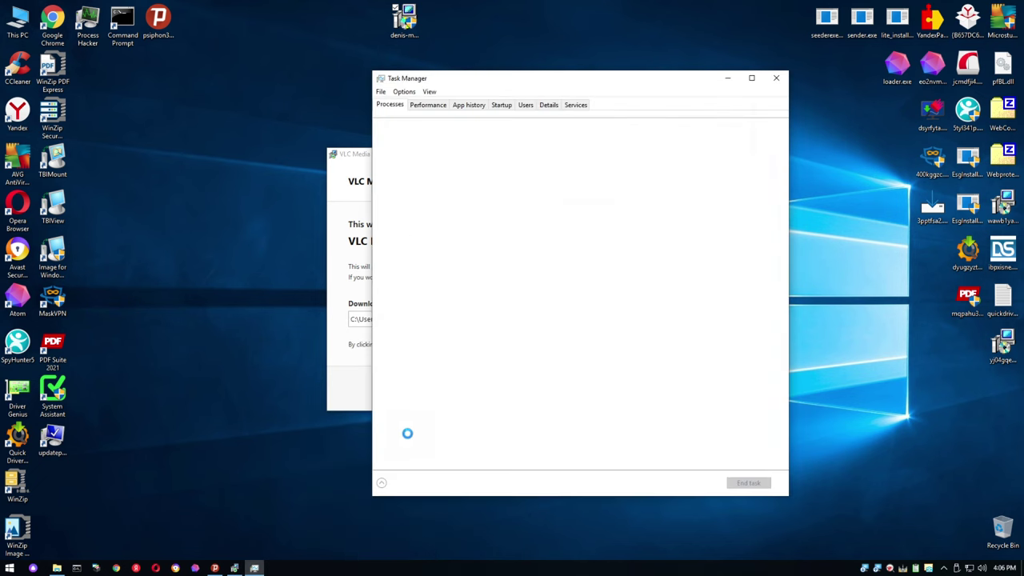
# End the GenericSetup.exe process from the Details list, confirm it, and close Task Manager
pyautogui.click(549, 104)
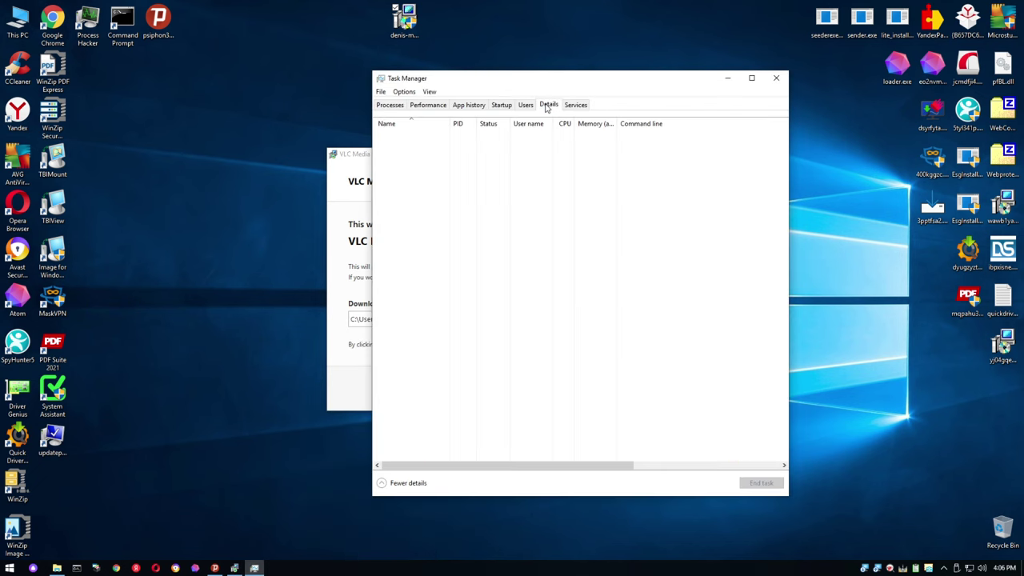
pyautogui.scroll(-3, 416, 277)
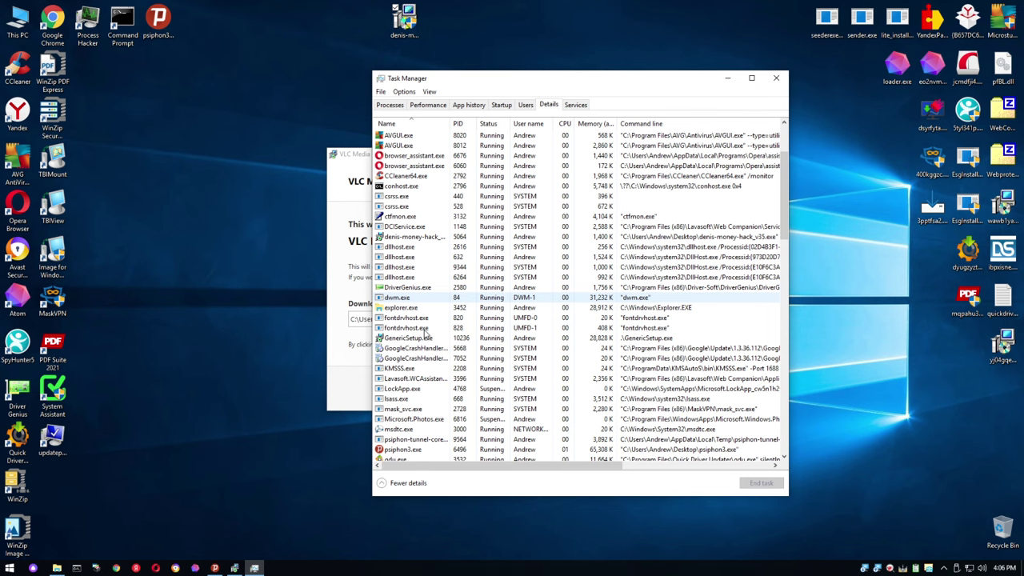
pyautogui.click(410, 339)
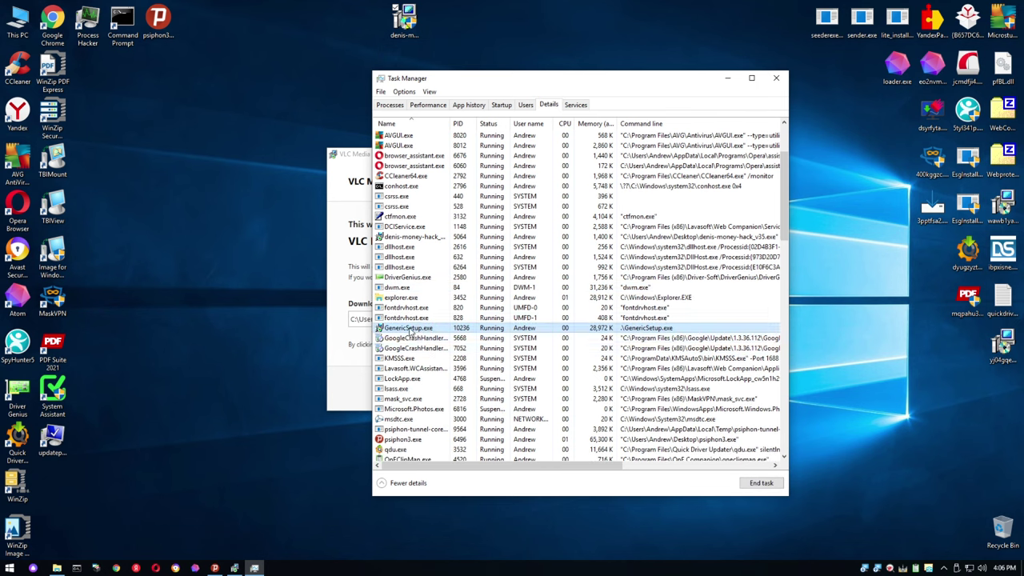
pyautogui.press('Delete')
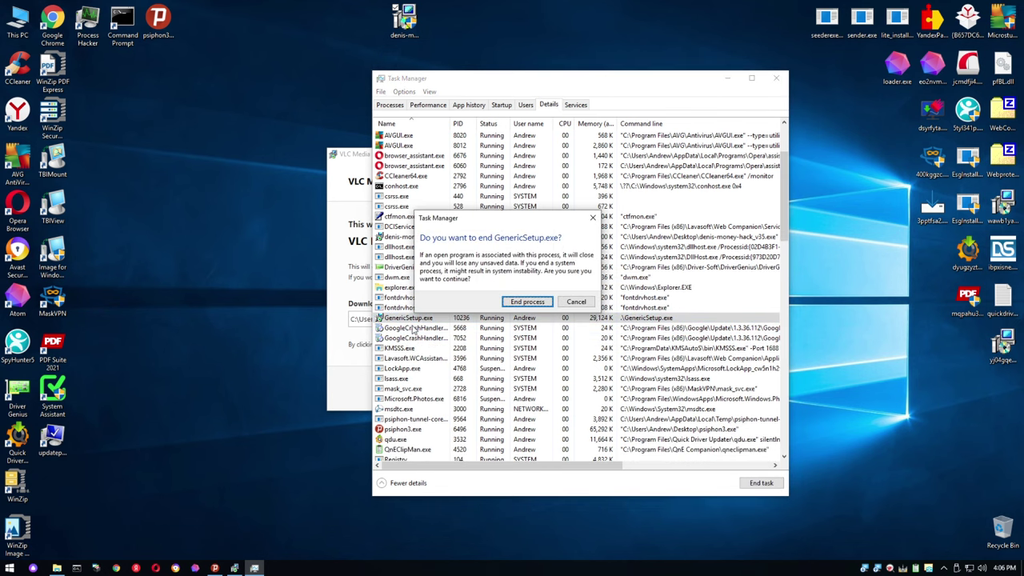
pyautogui.press('Return')
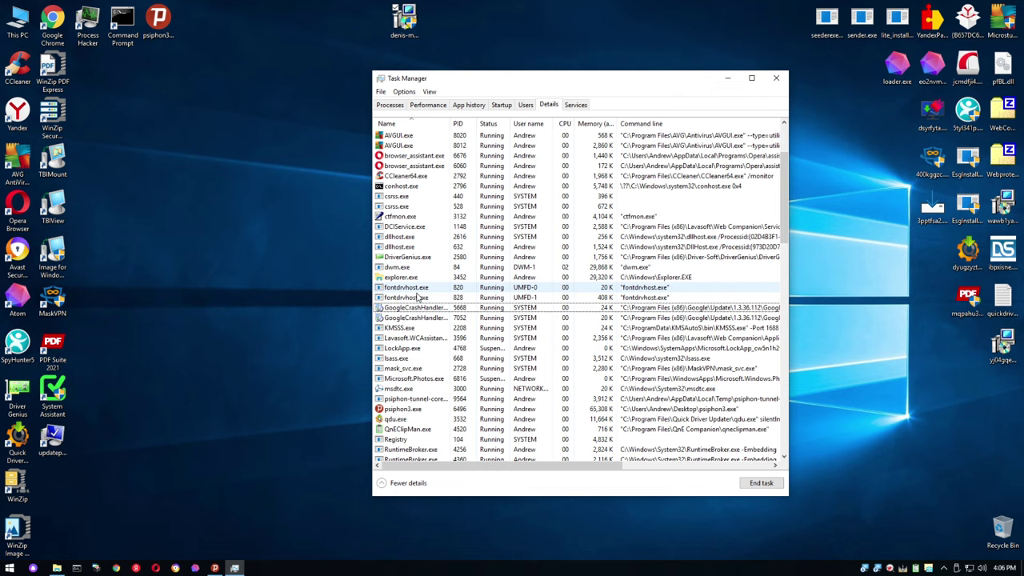
pyautogui.click(774, 79)
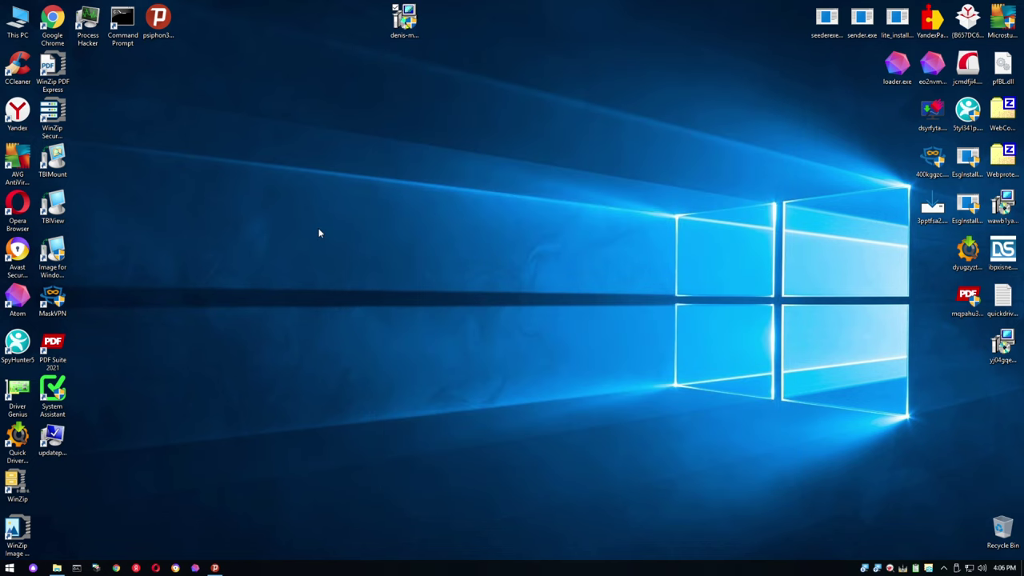